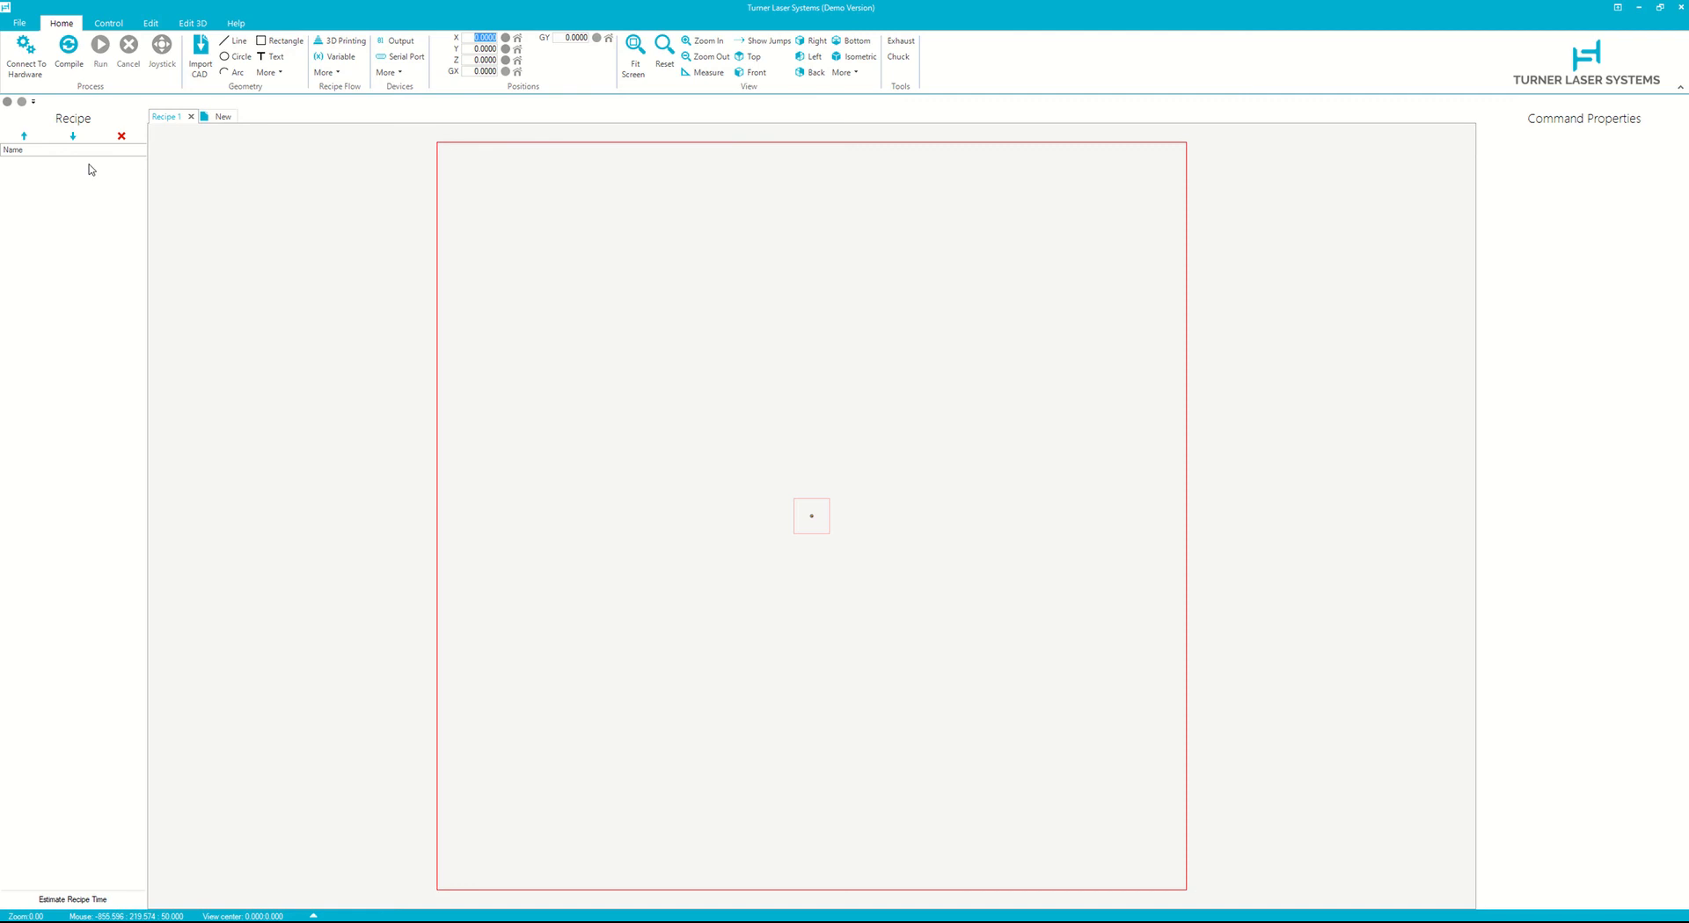
- Open a new recipe tab and close it again
click(222, 117)
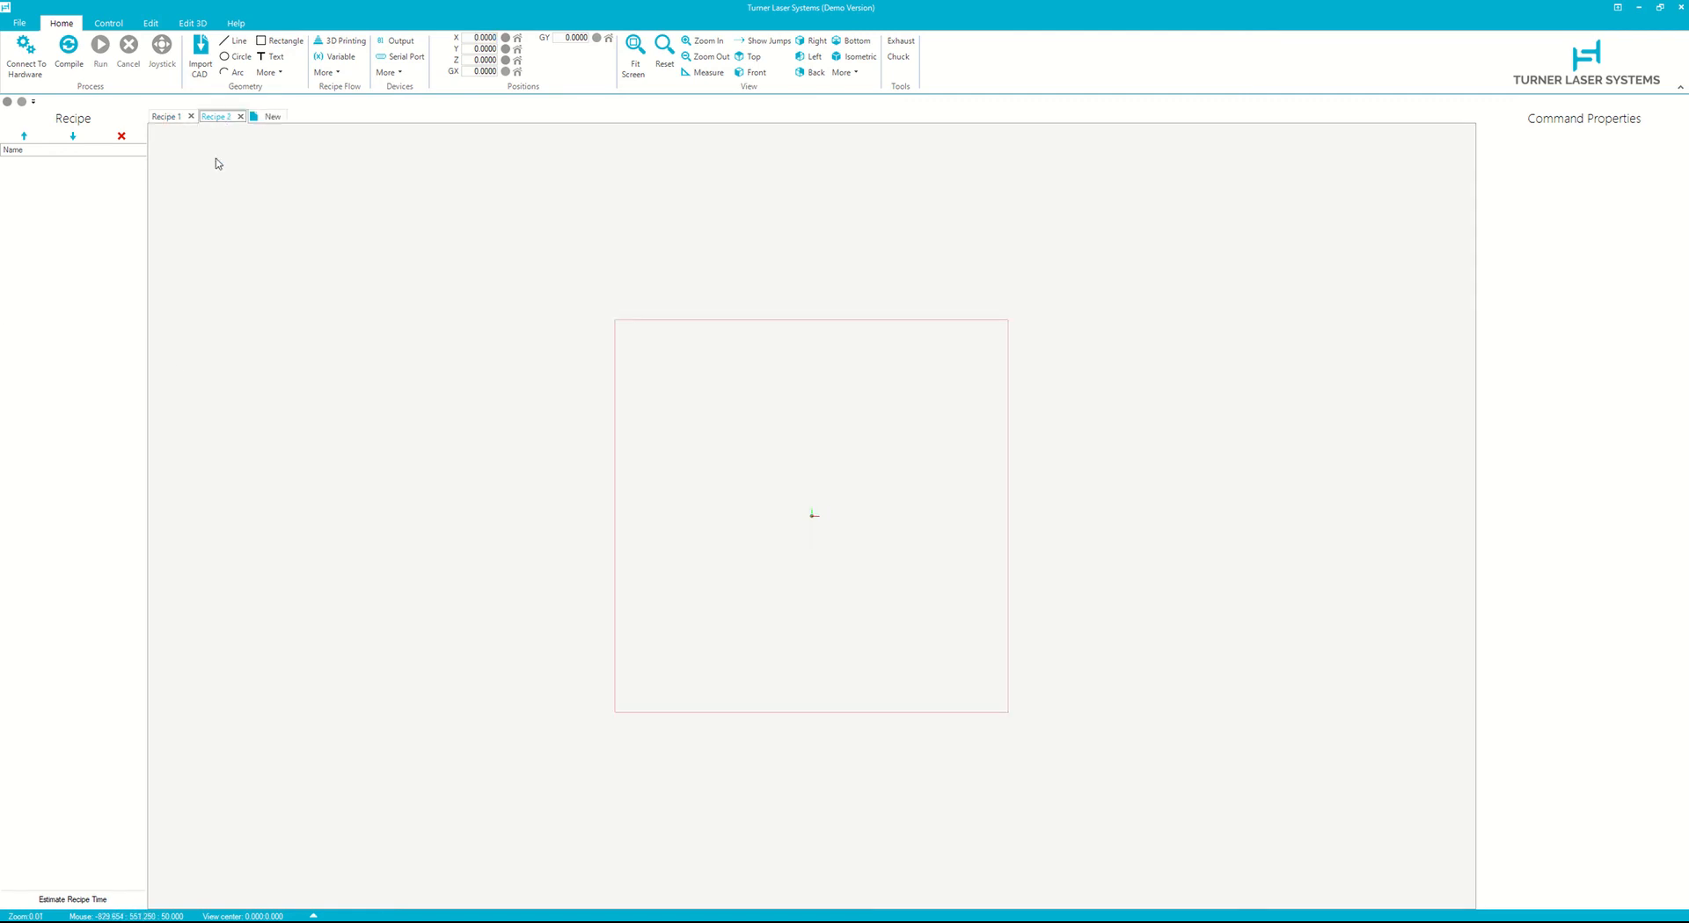
click(240, 117)
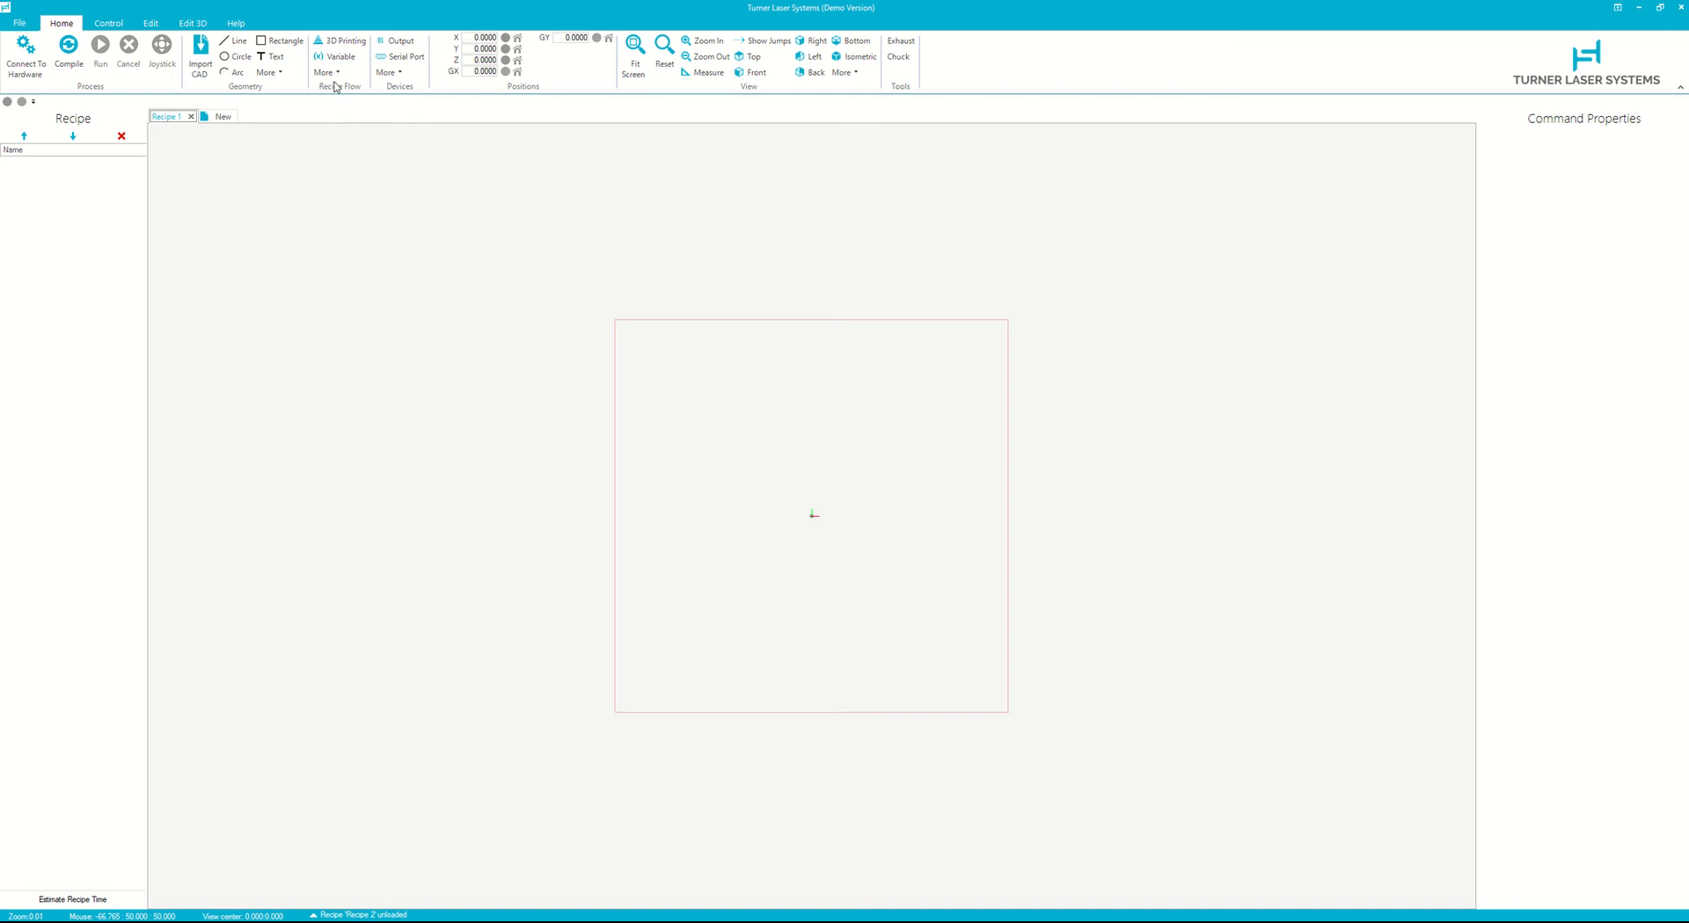
- Add a Note command to the recipe and select its placeholder text
click(327, 73)
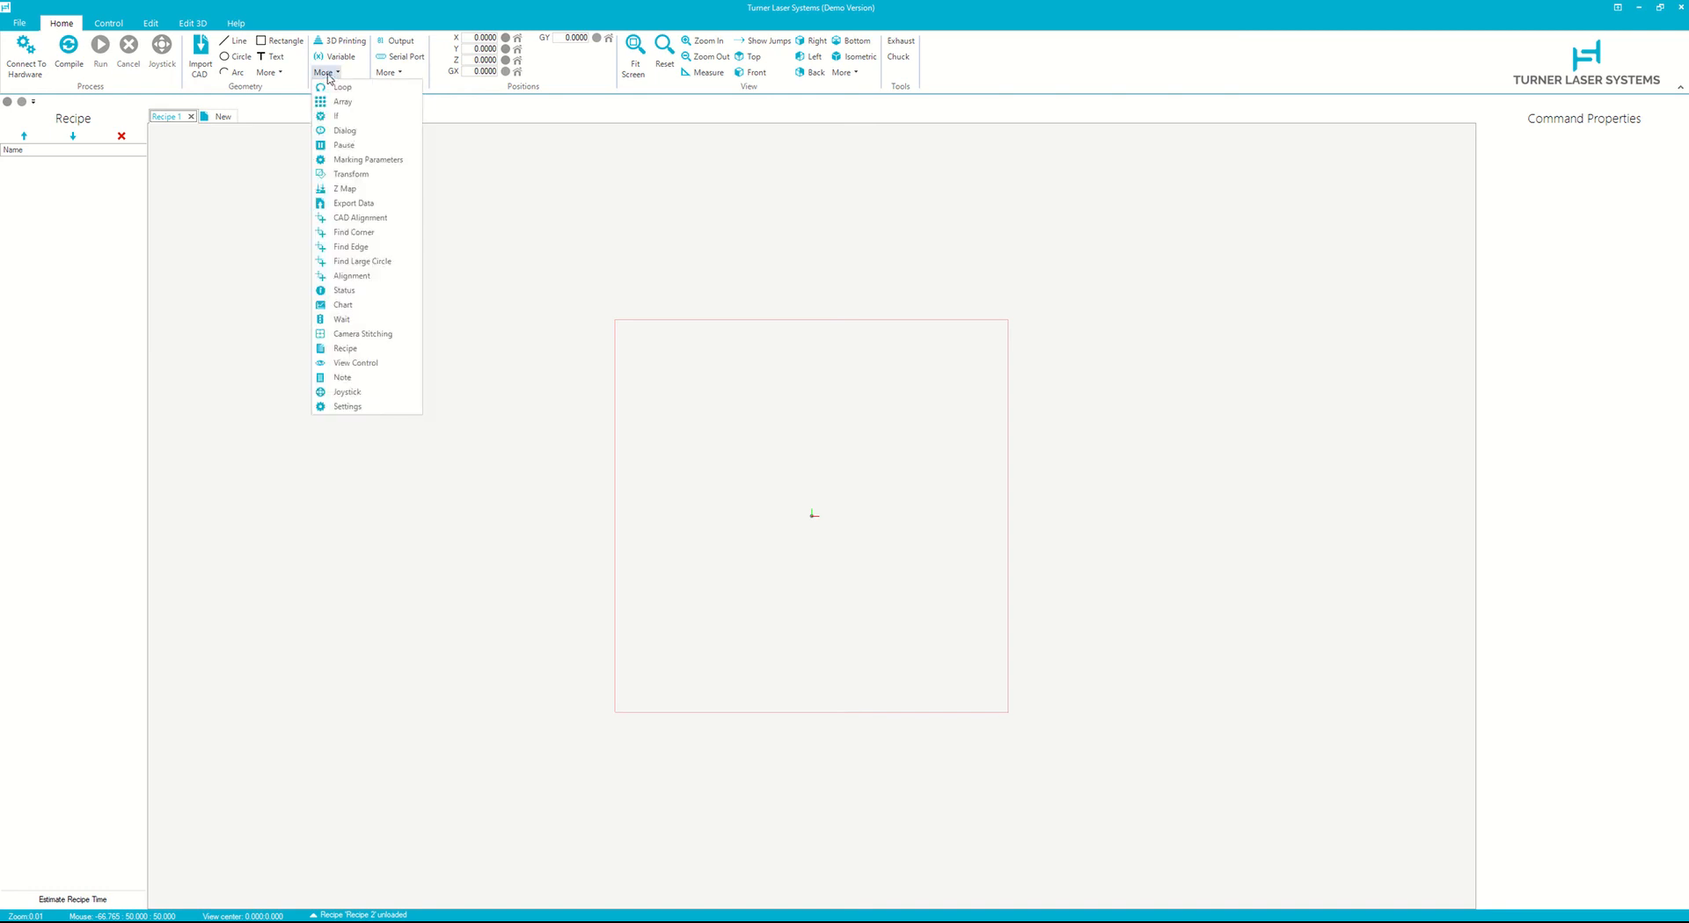
click(369, 379)
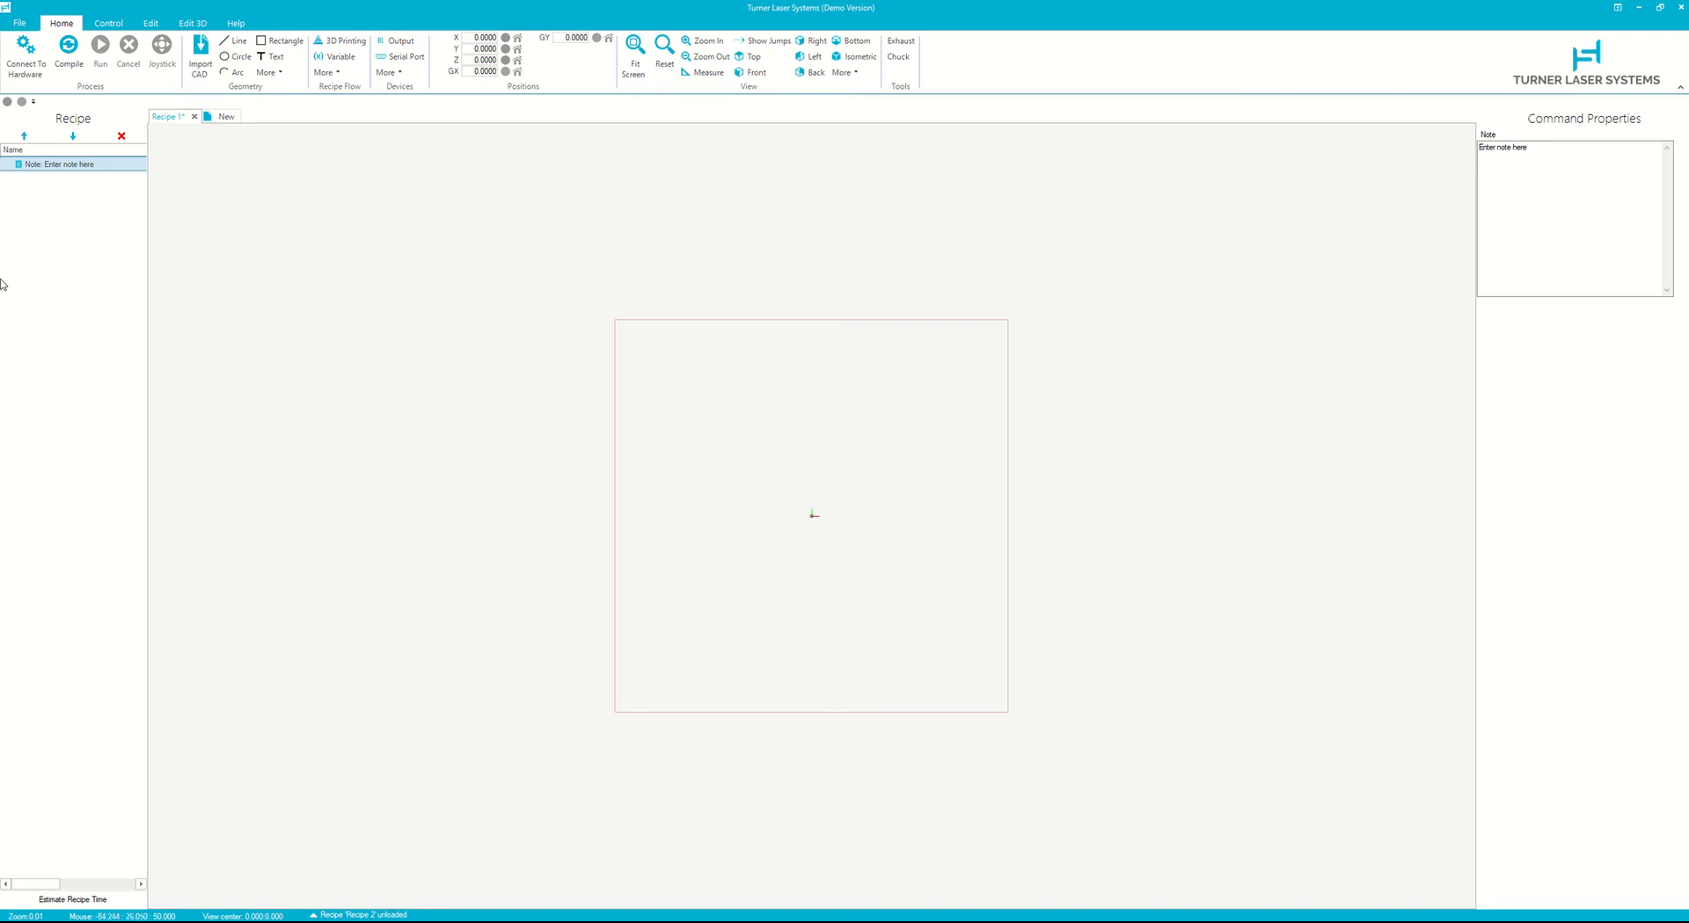
click(1612, 189)
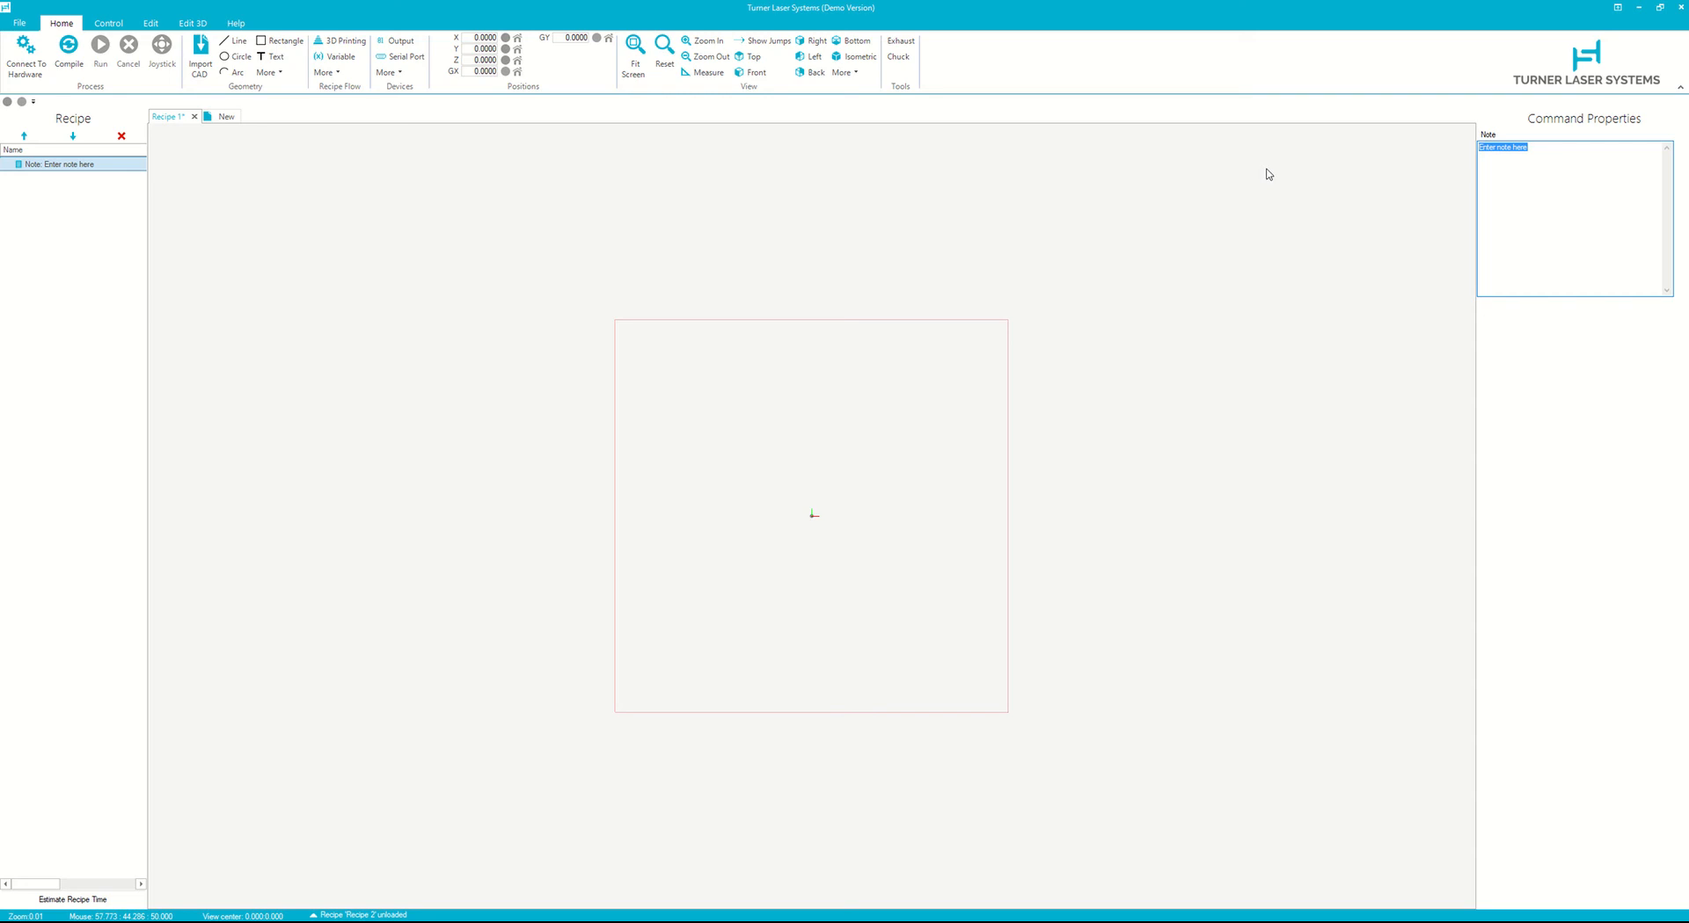
- Write the note title 'How to Create a Recipe Tutorial' with an author line beneath it
text(How to)
text( Create a Recipe Tutorial W)
text(ritte)
text(n by)
text( Mark Turne)
key(Return)
key(Return)
- Add the note line 'This is basic recipe used to demonstrate the features of TLS software and how to structure recipe'
text(This is basic recipe used to )
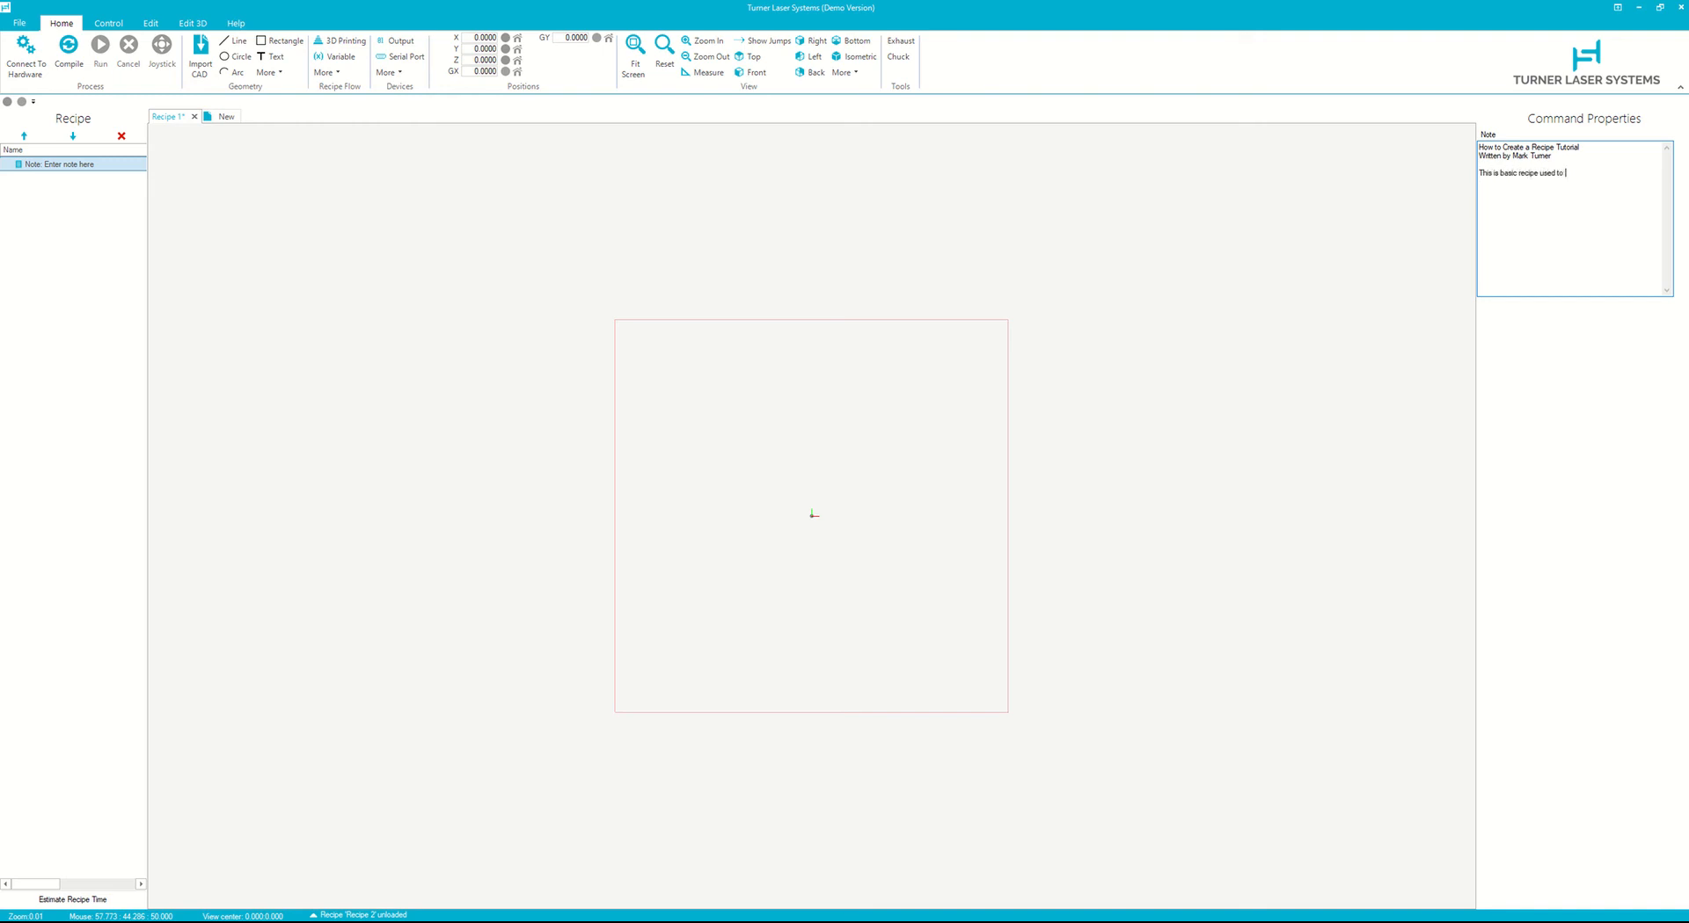
text(demonstrate the features of TLS software and how to structure recipe)
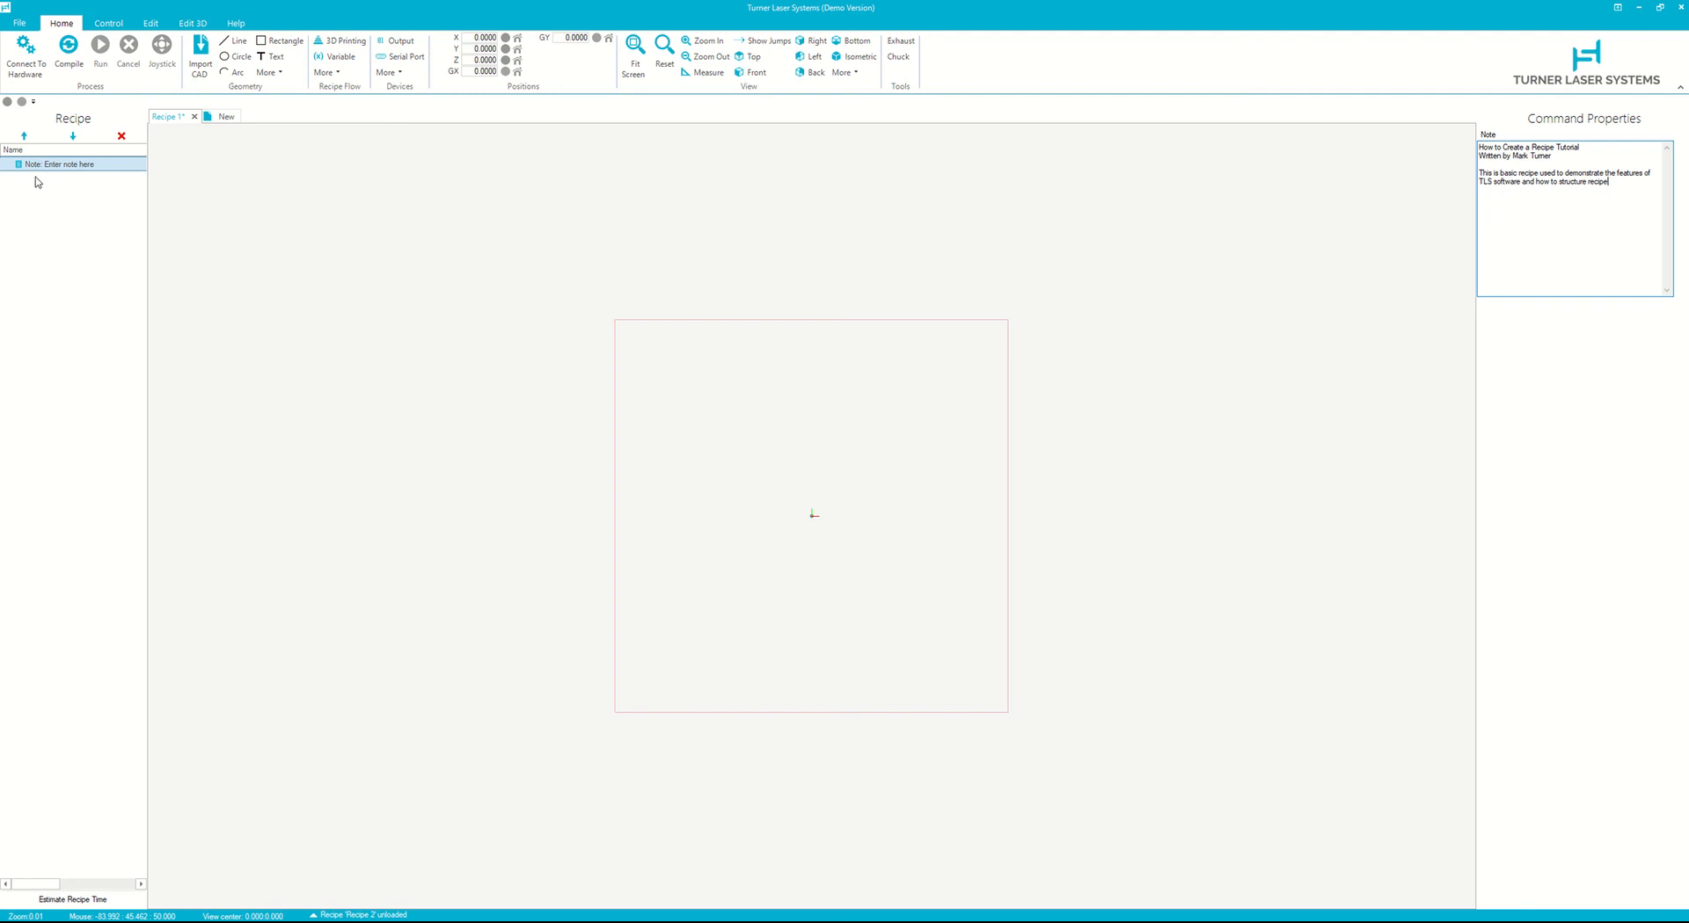
- Widen the recipe panel and its name column so the note text fits
click(81, 165)
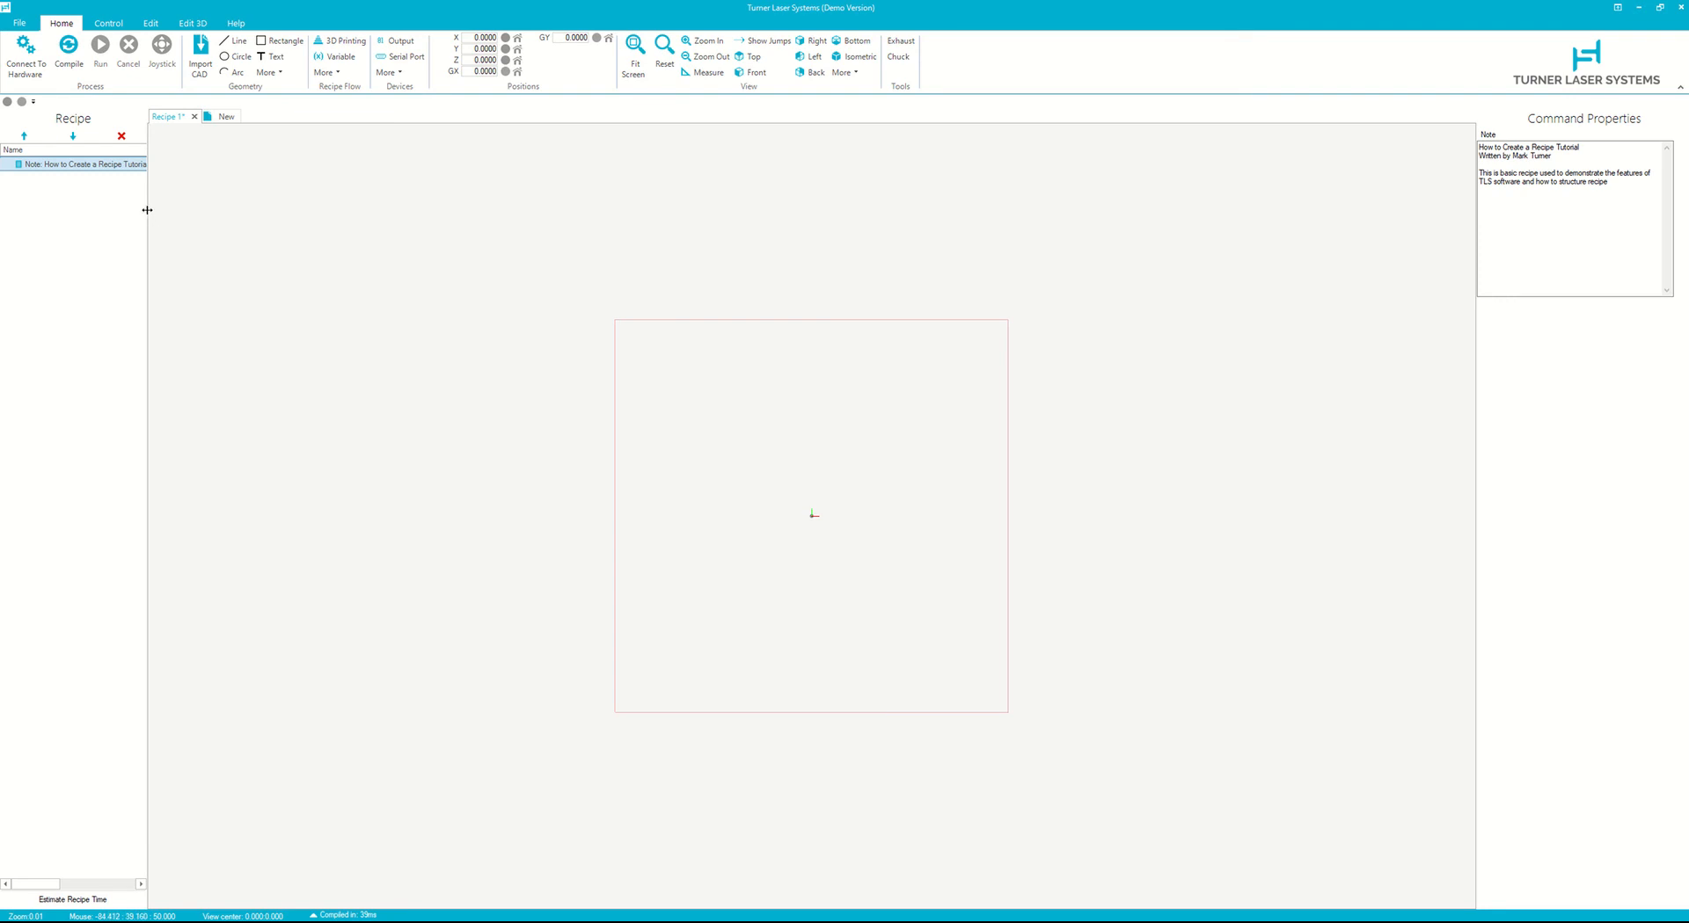
drag(146, 215, 238, 210)
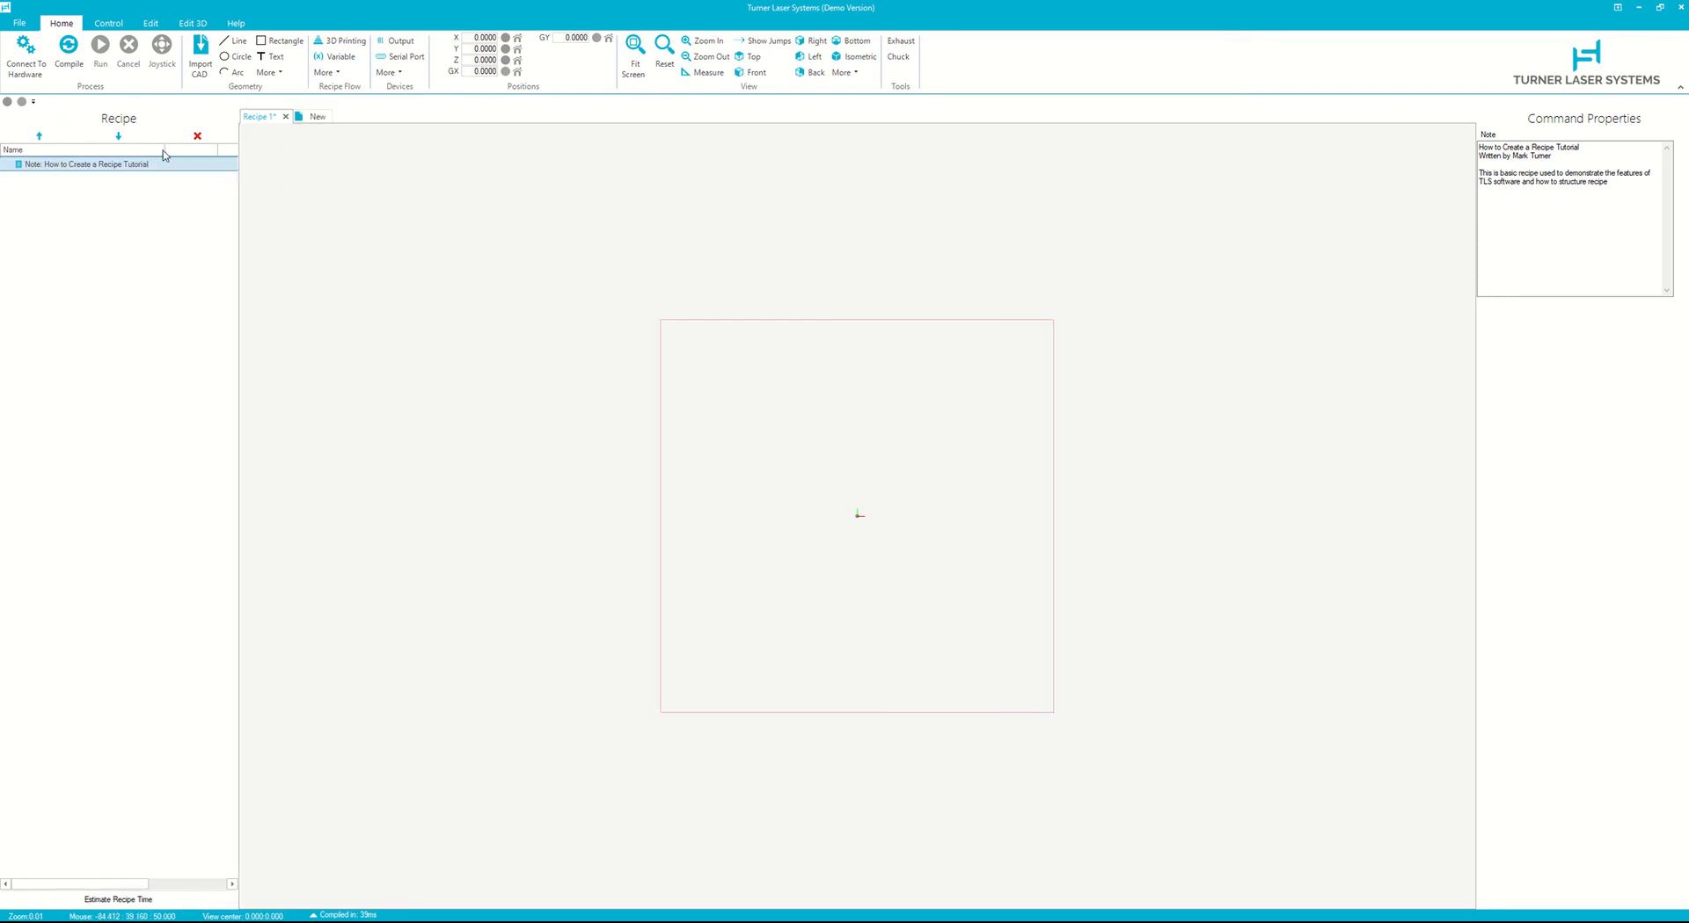
drag(166, 149, 200, 150)
- Add another Note command and duplicate it by copy and paste into four blank notes
click(325, 73)
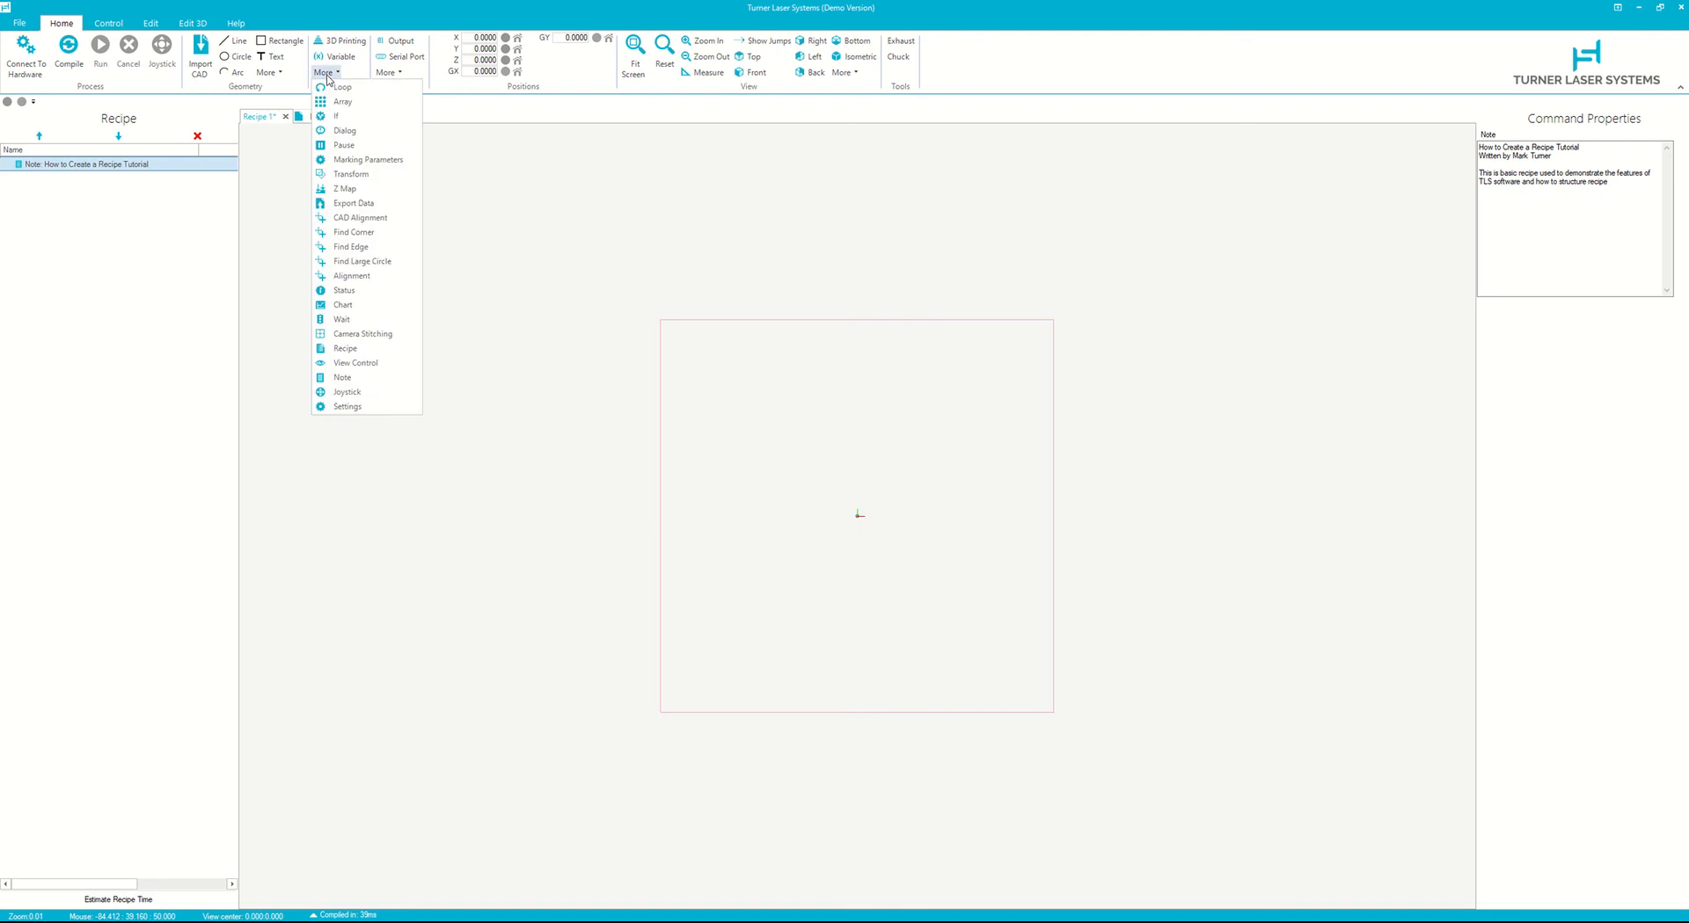
click(341, 377)
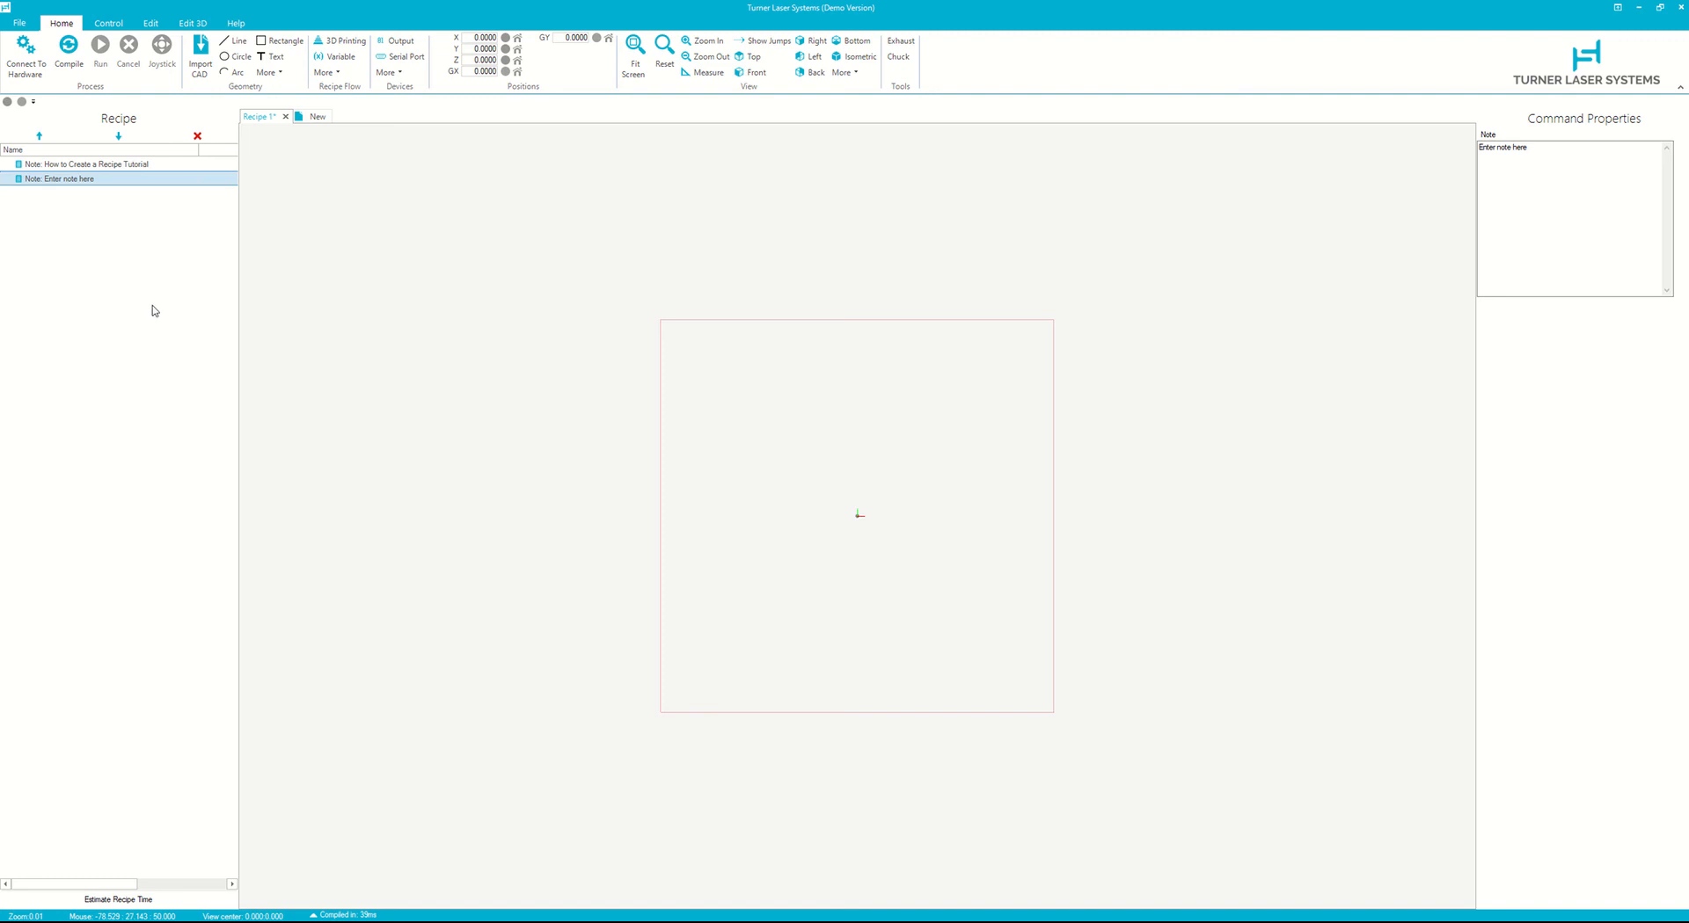
right_click(77, 184)
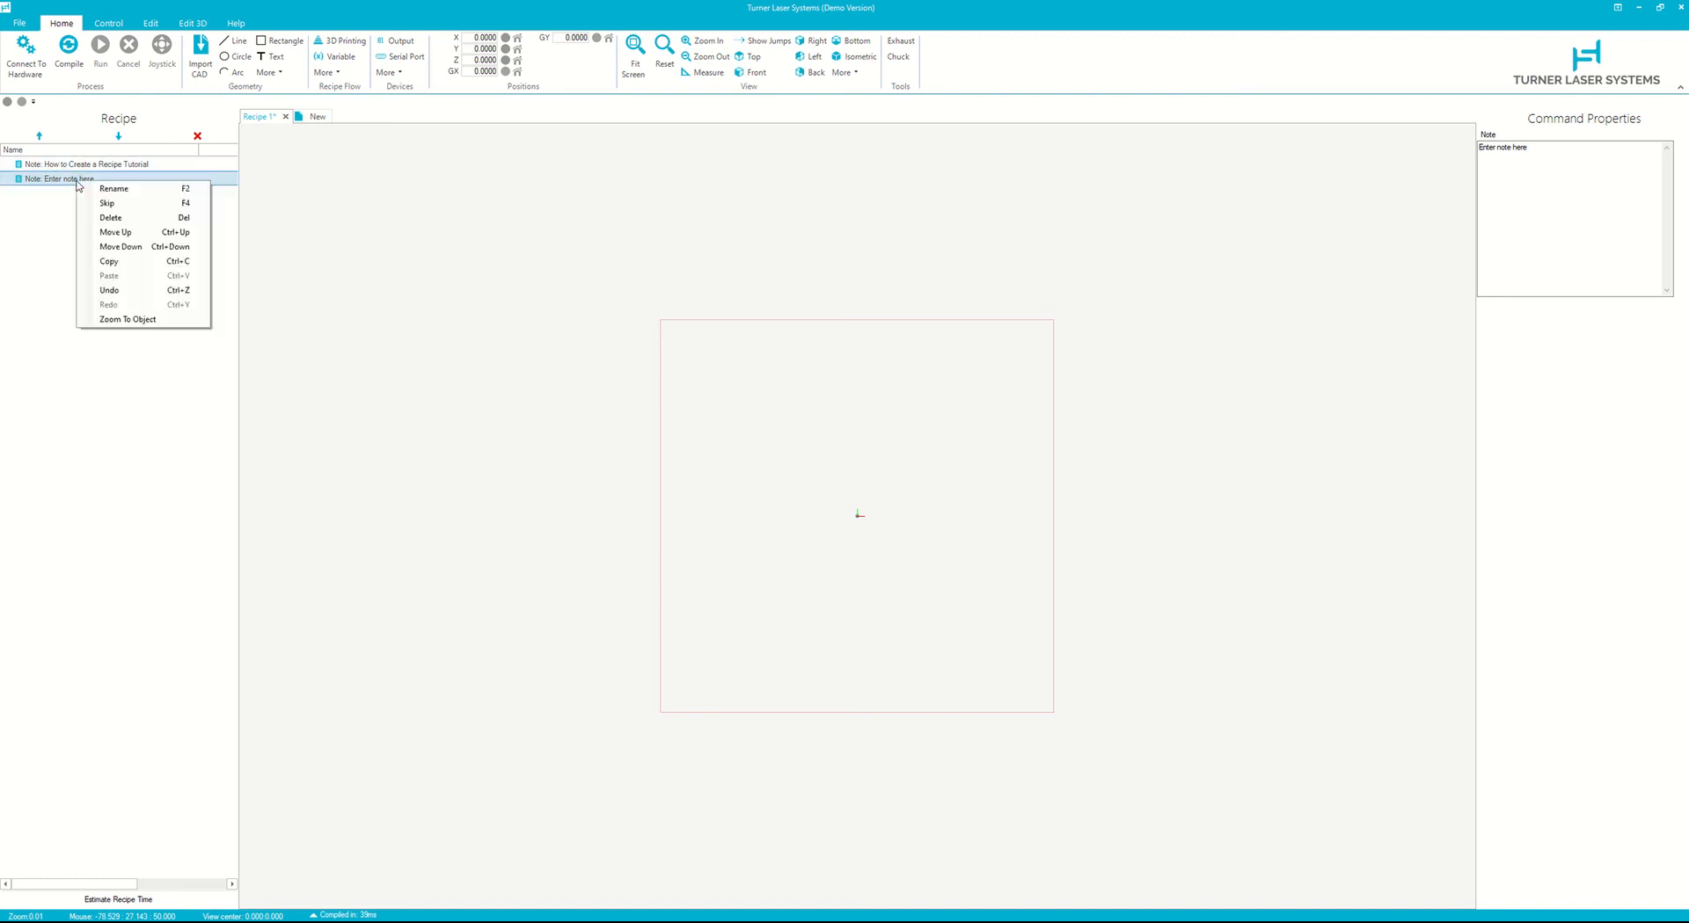
click(122, 261)
right_click(76, 204)
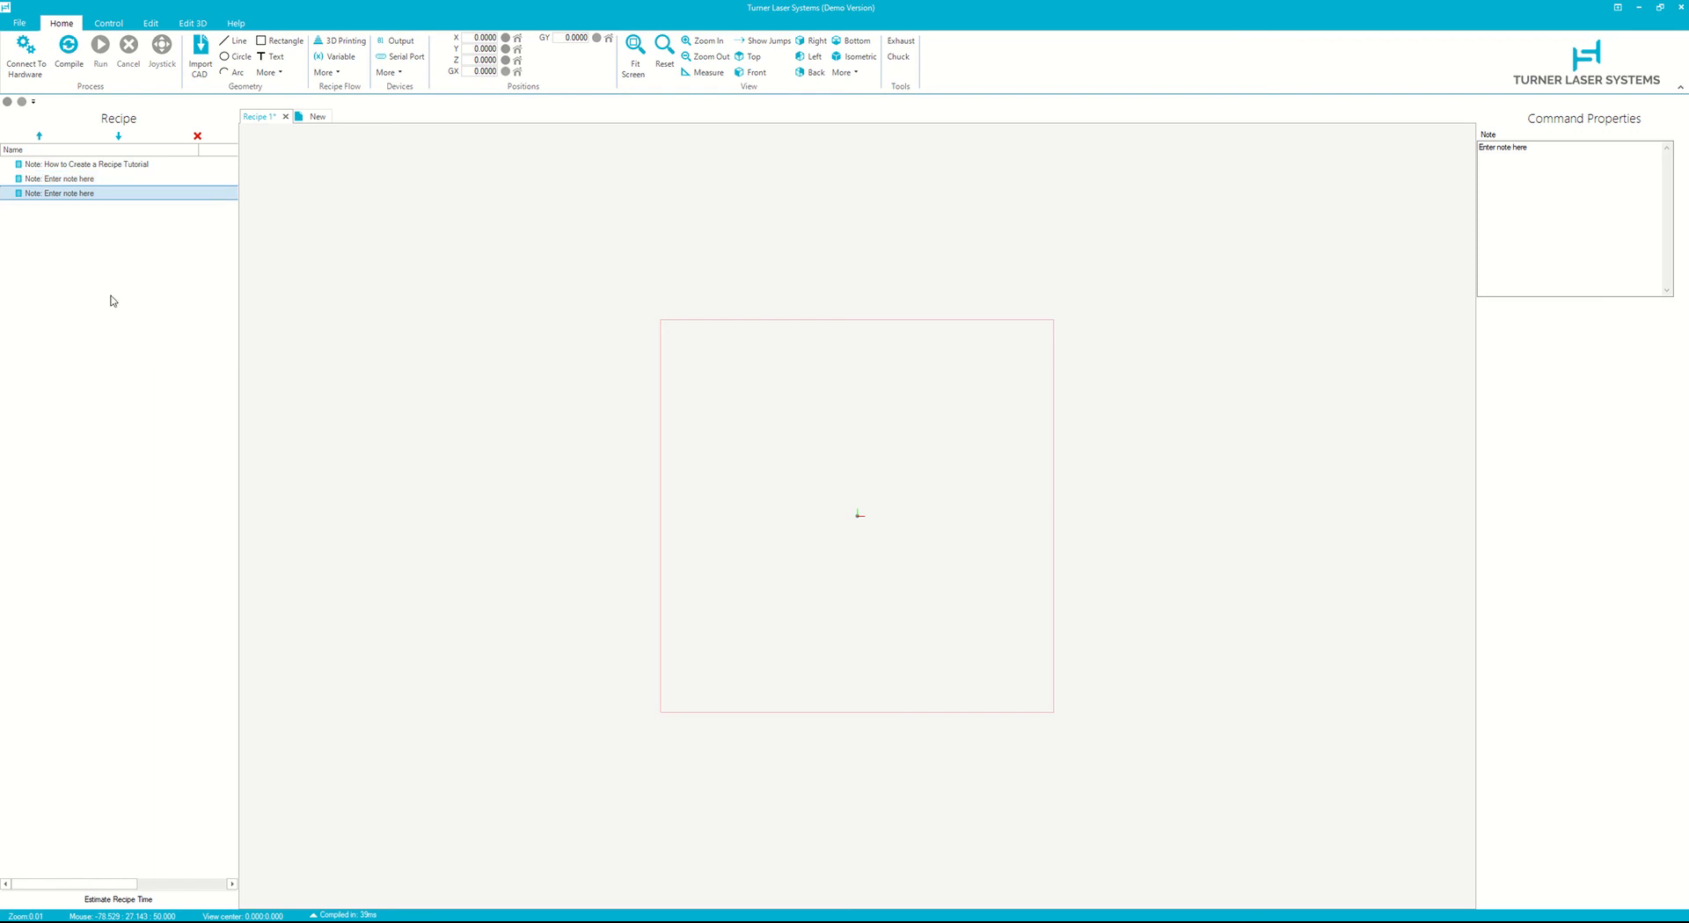
key(ctrl+v)
key(ctrl+v)
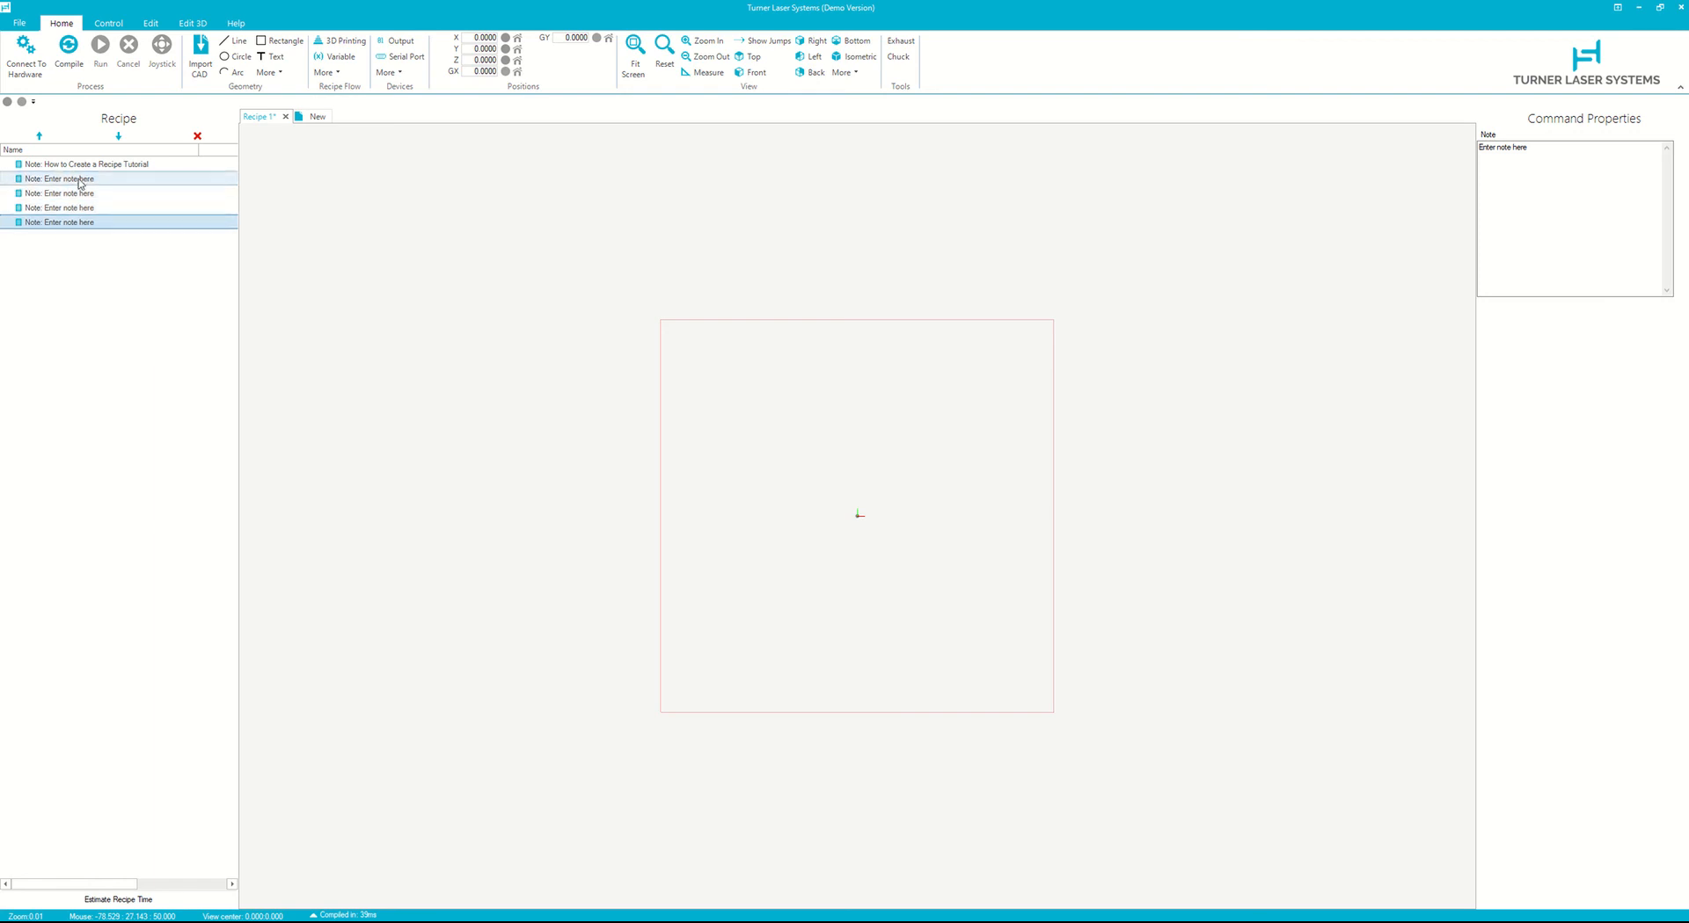
- Set the second note's text to PROCESS VARIABLES
click(81, 180)
drag(1530, 162, 1278, 152)
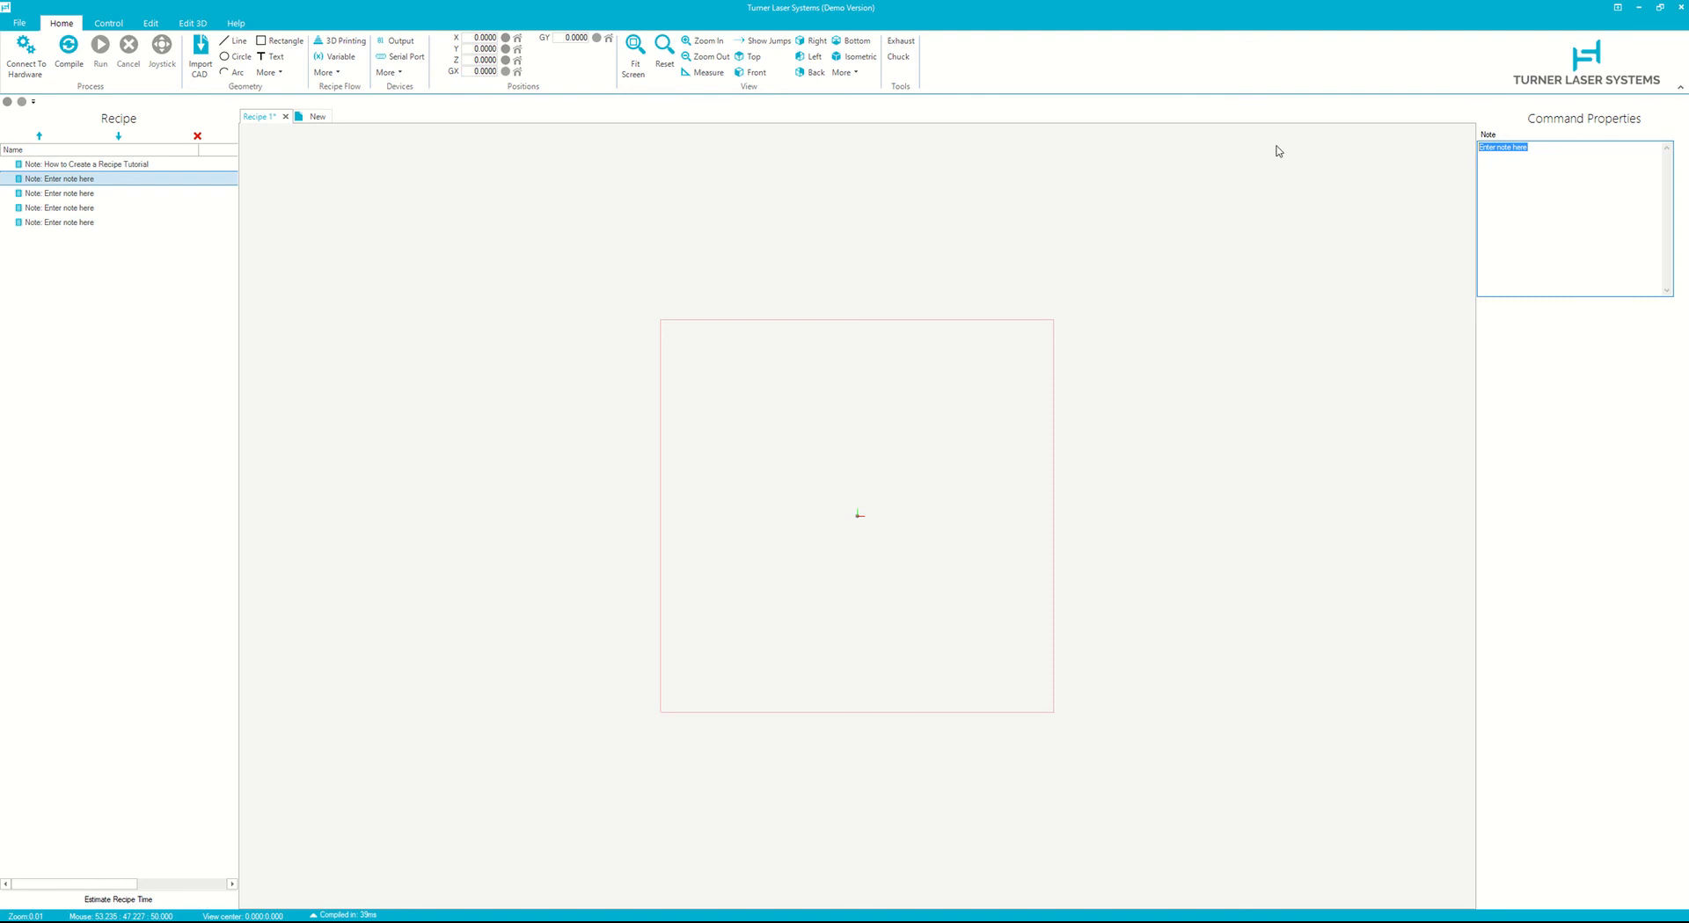
text(PROCESS VARIABLES)
- Set the third note's text to CALCULATIONS
click(187, 195)
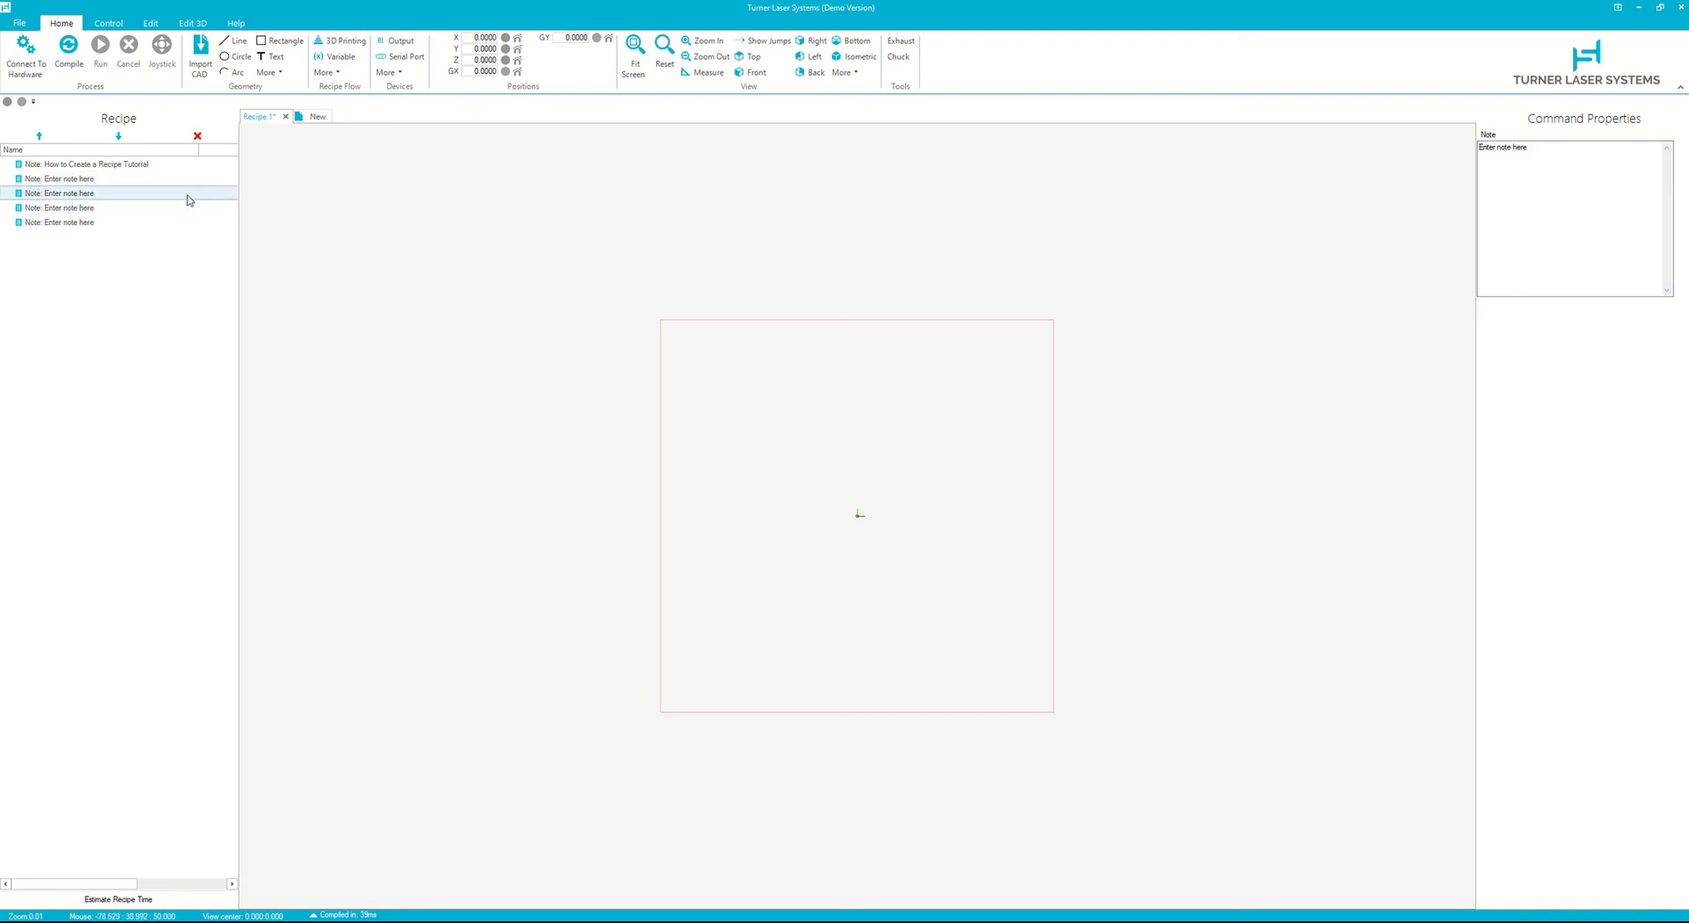
drag(1581, 156, 1318, 161)
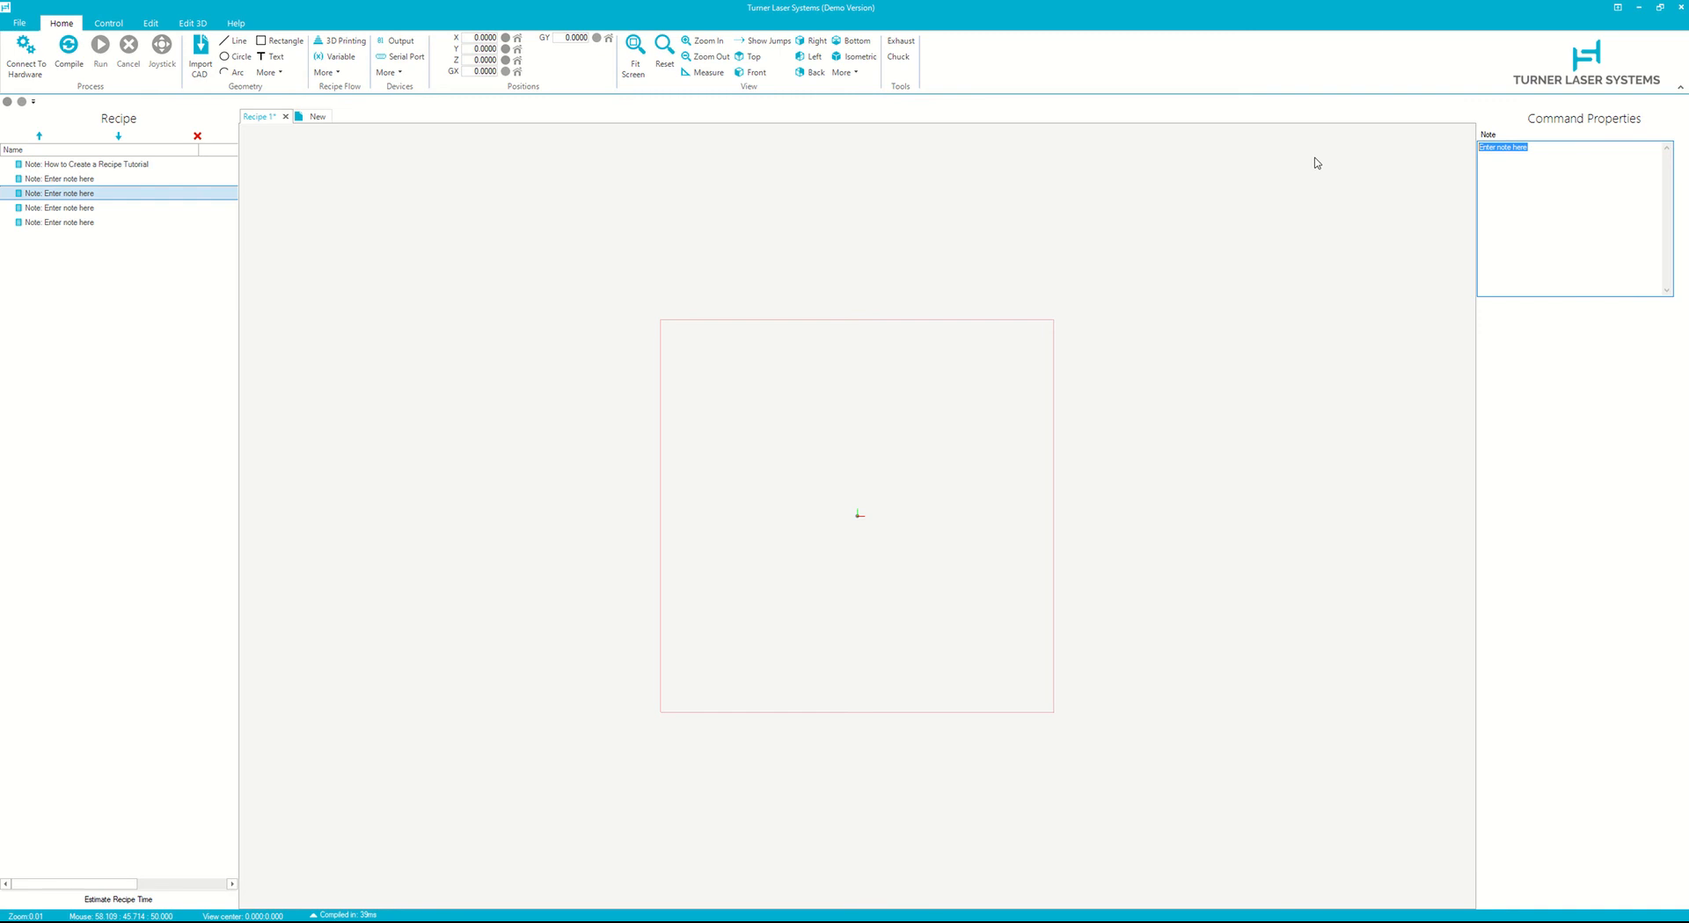
text(CALCULATIONS)
- Set the fourth note's text to ALIGNMENT
click(133, 211)
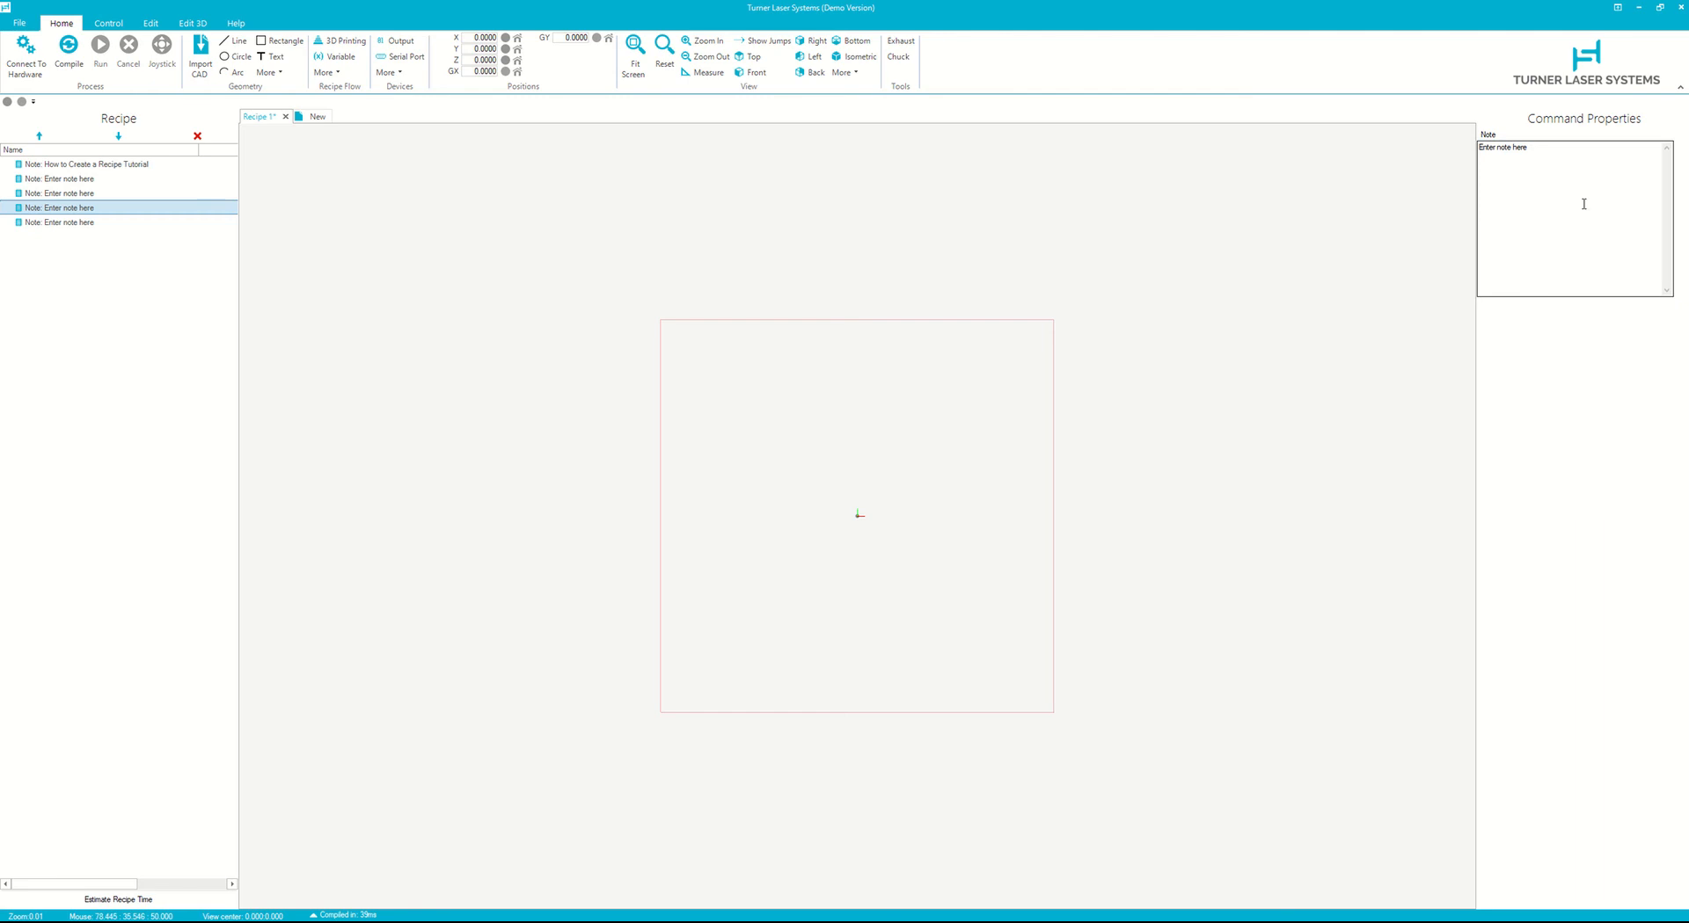
text(ALIGNMENT)
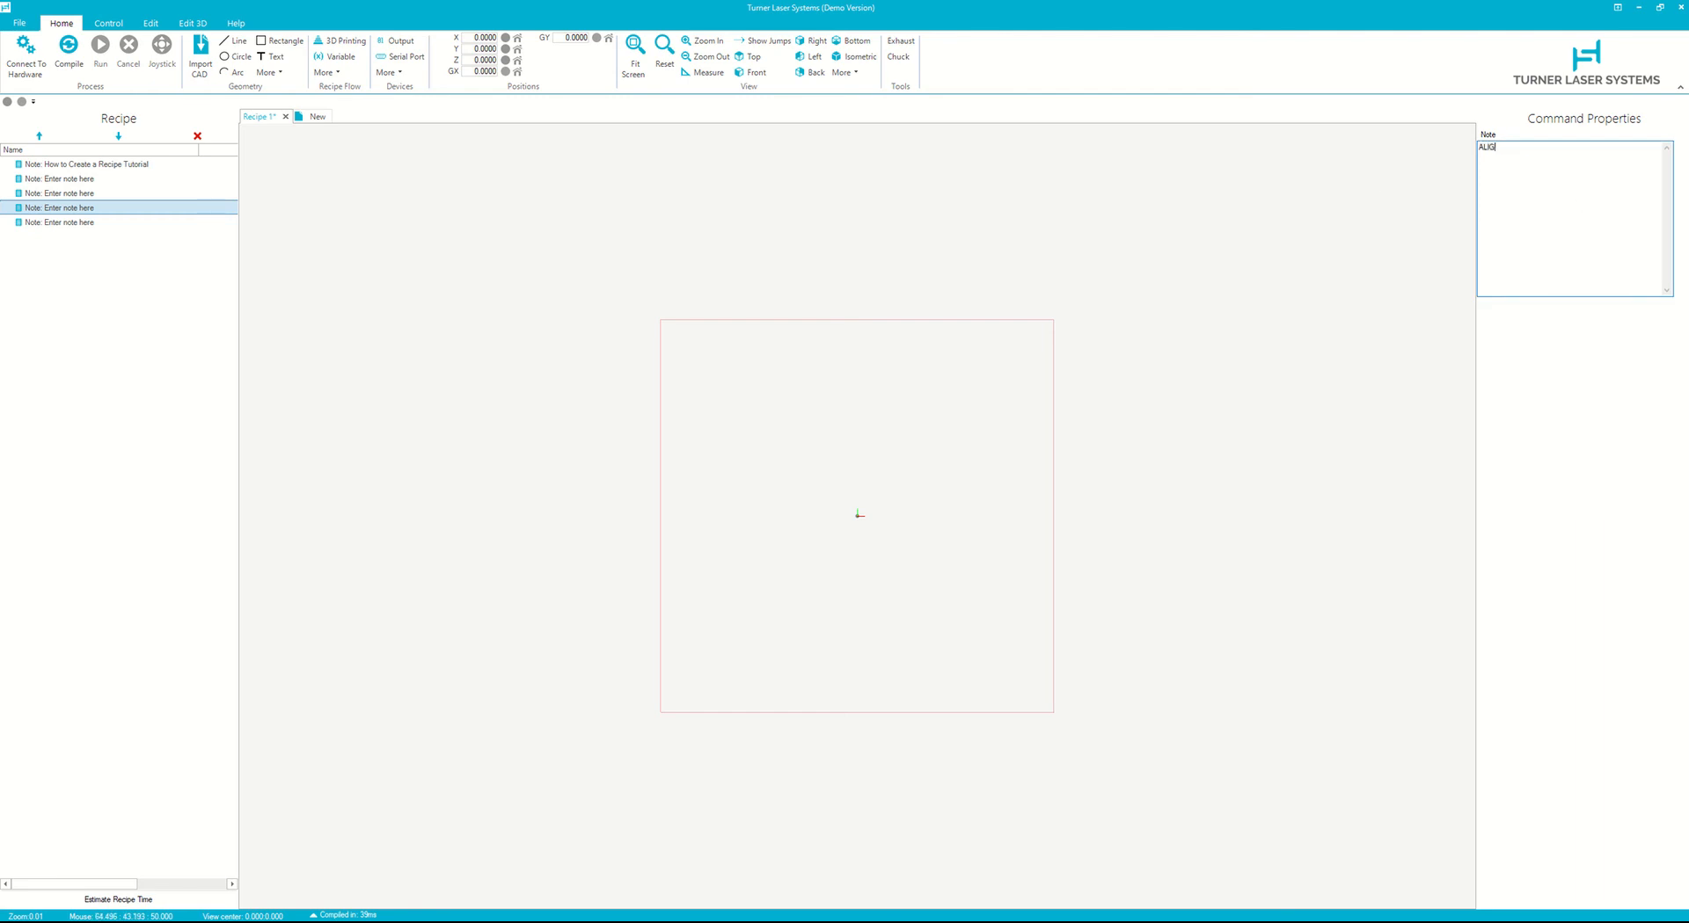
- Set the fifth note's text to LASER PROCESS
click(85, 223)
drag(1609, 194, 1326, 175)
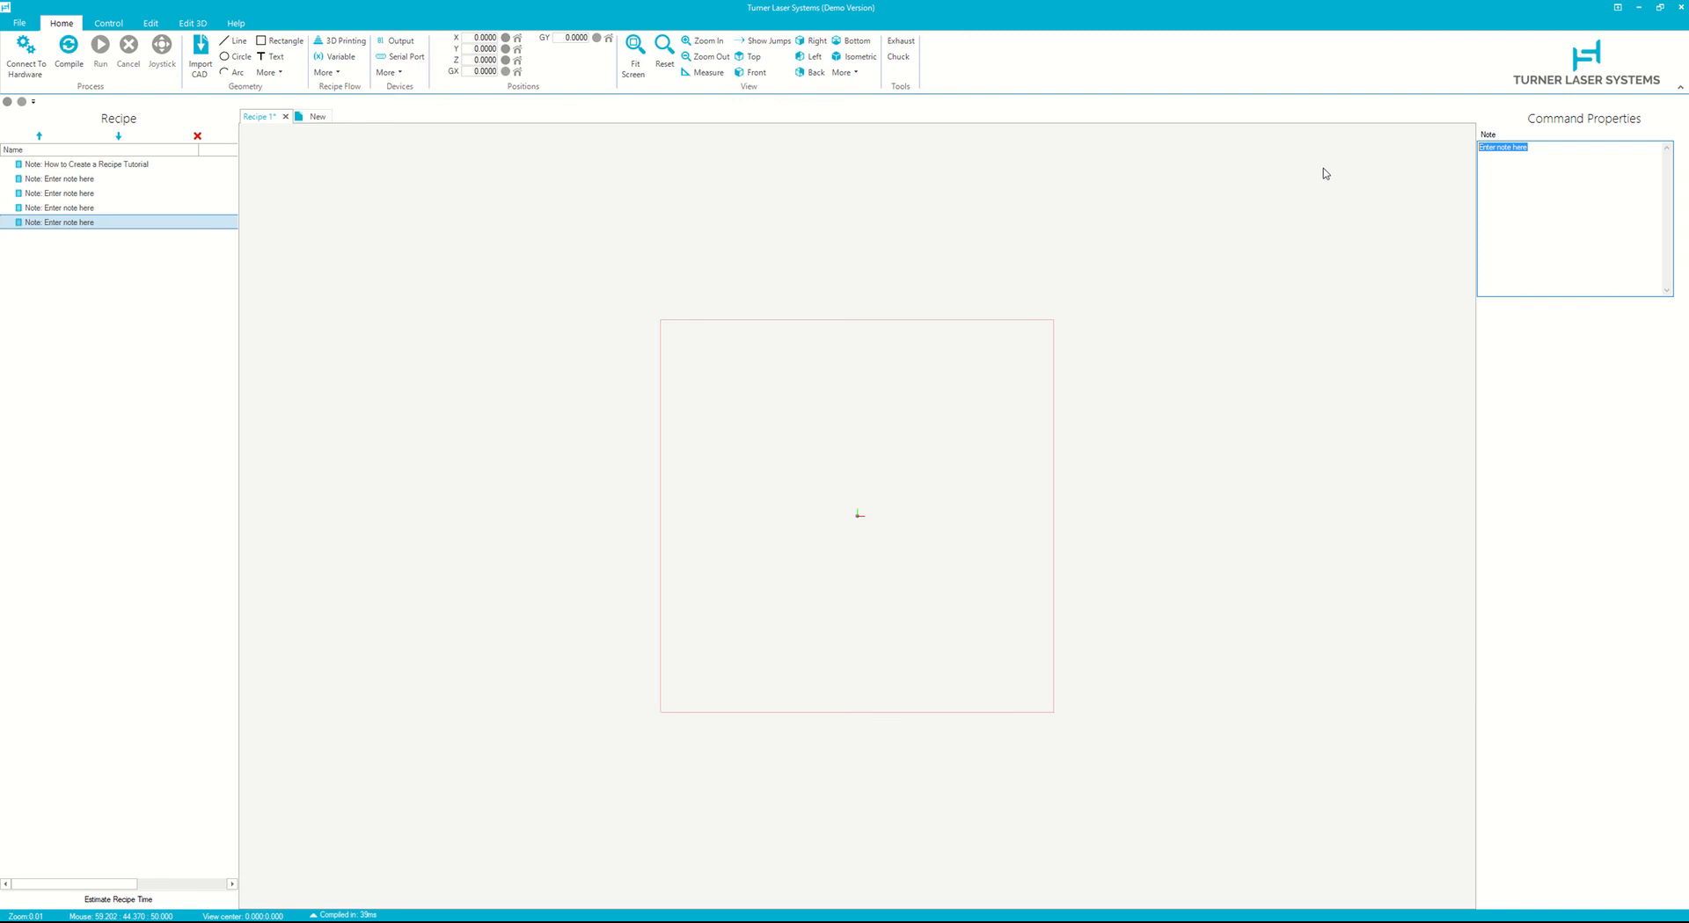
text(LASER PROCESS)
- Paste one more note at the end of the recipe and set its text to LOG
click(132, 223)
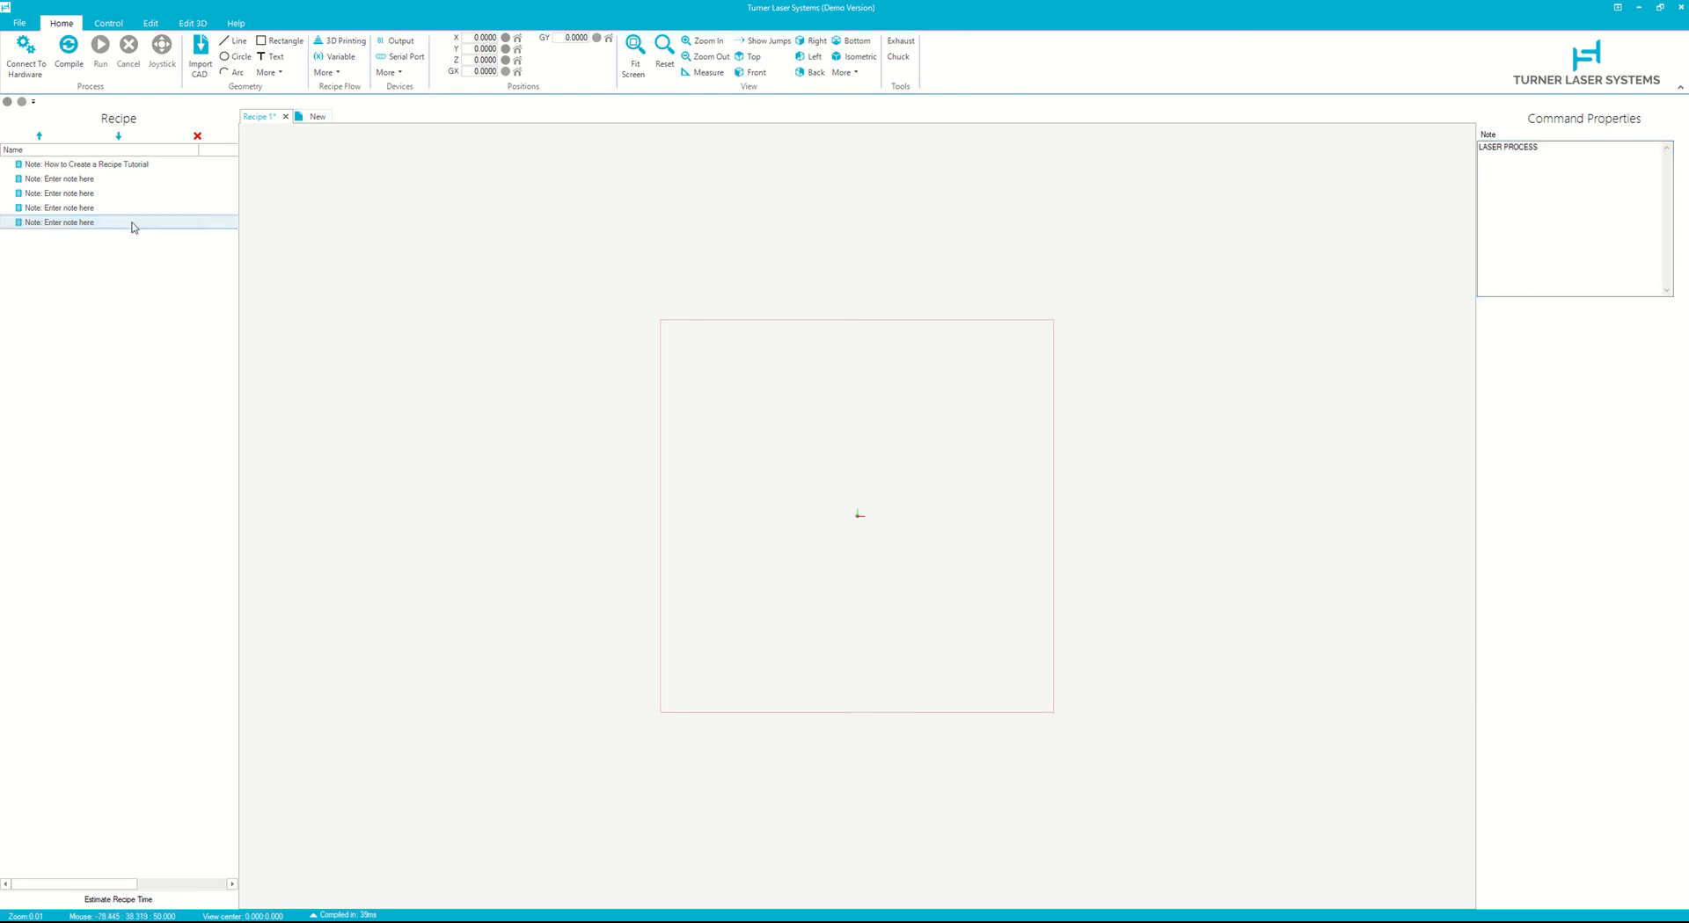
key(ctrl+v)
drag(1568, 193, 1289, 187)
text(L)
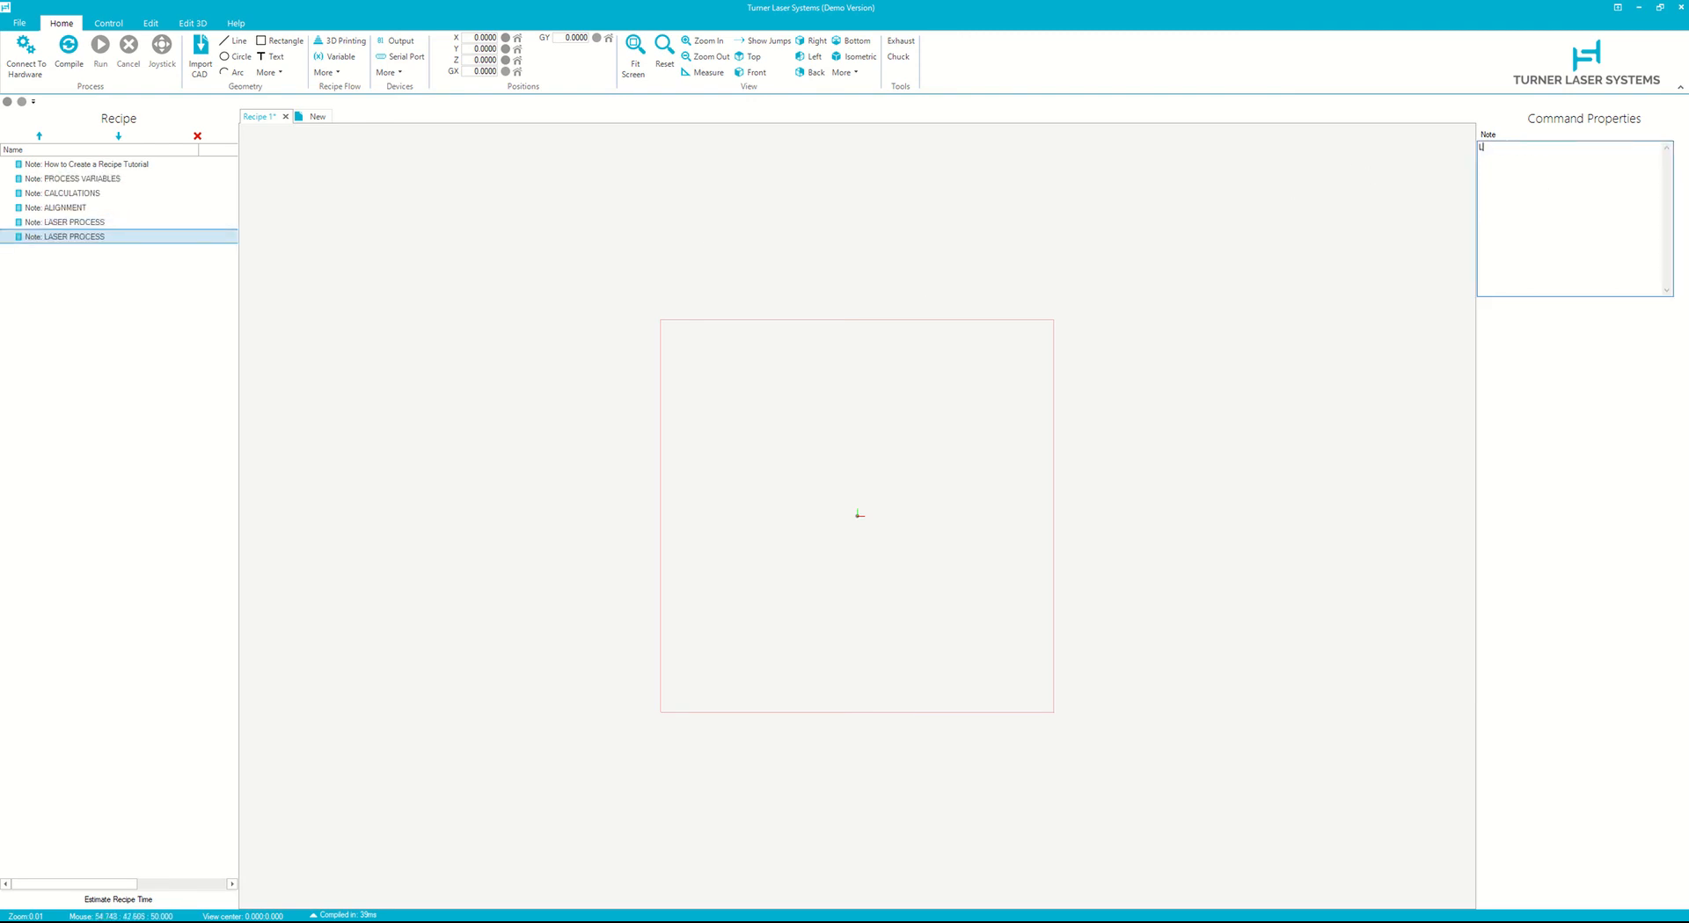
text(OG)
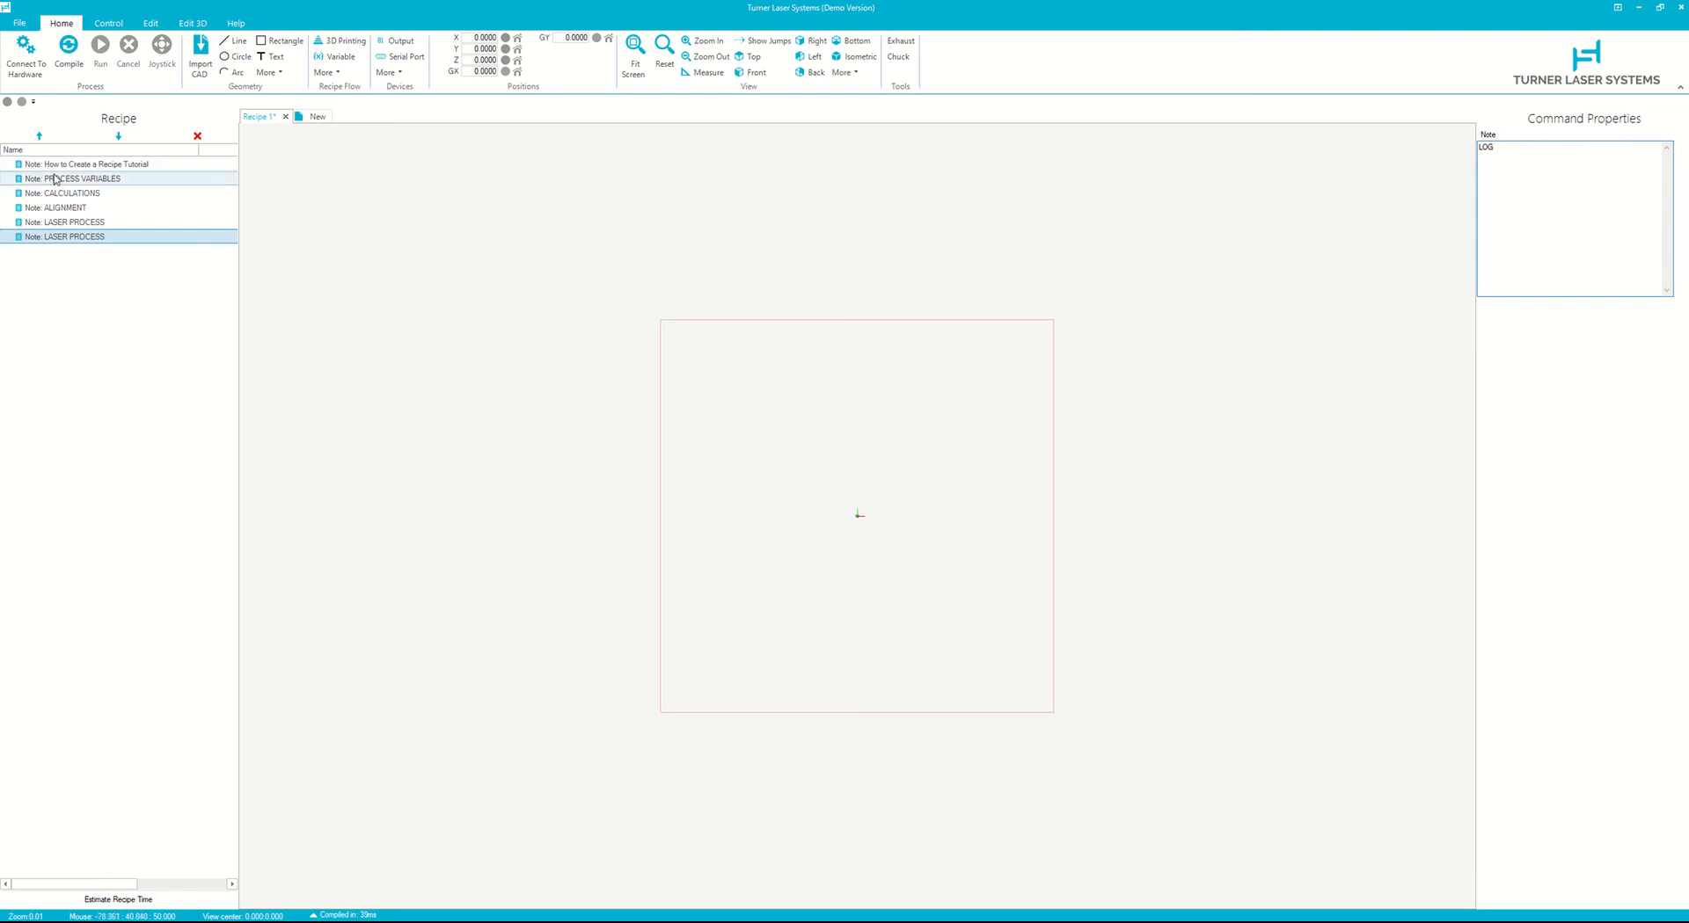
- Compile the recipe and review the note headings
click(68, 49)
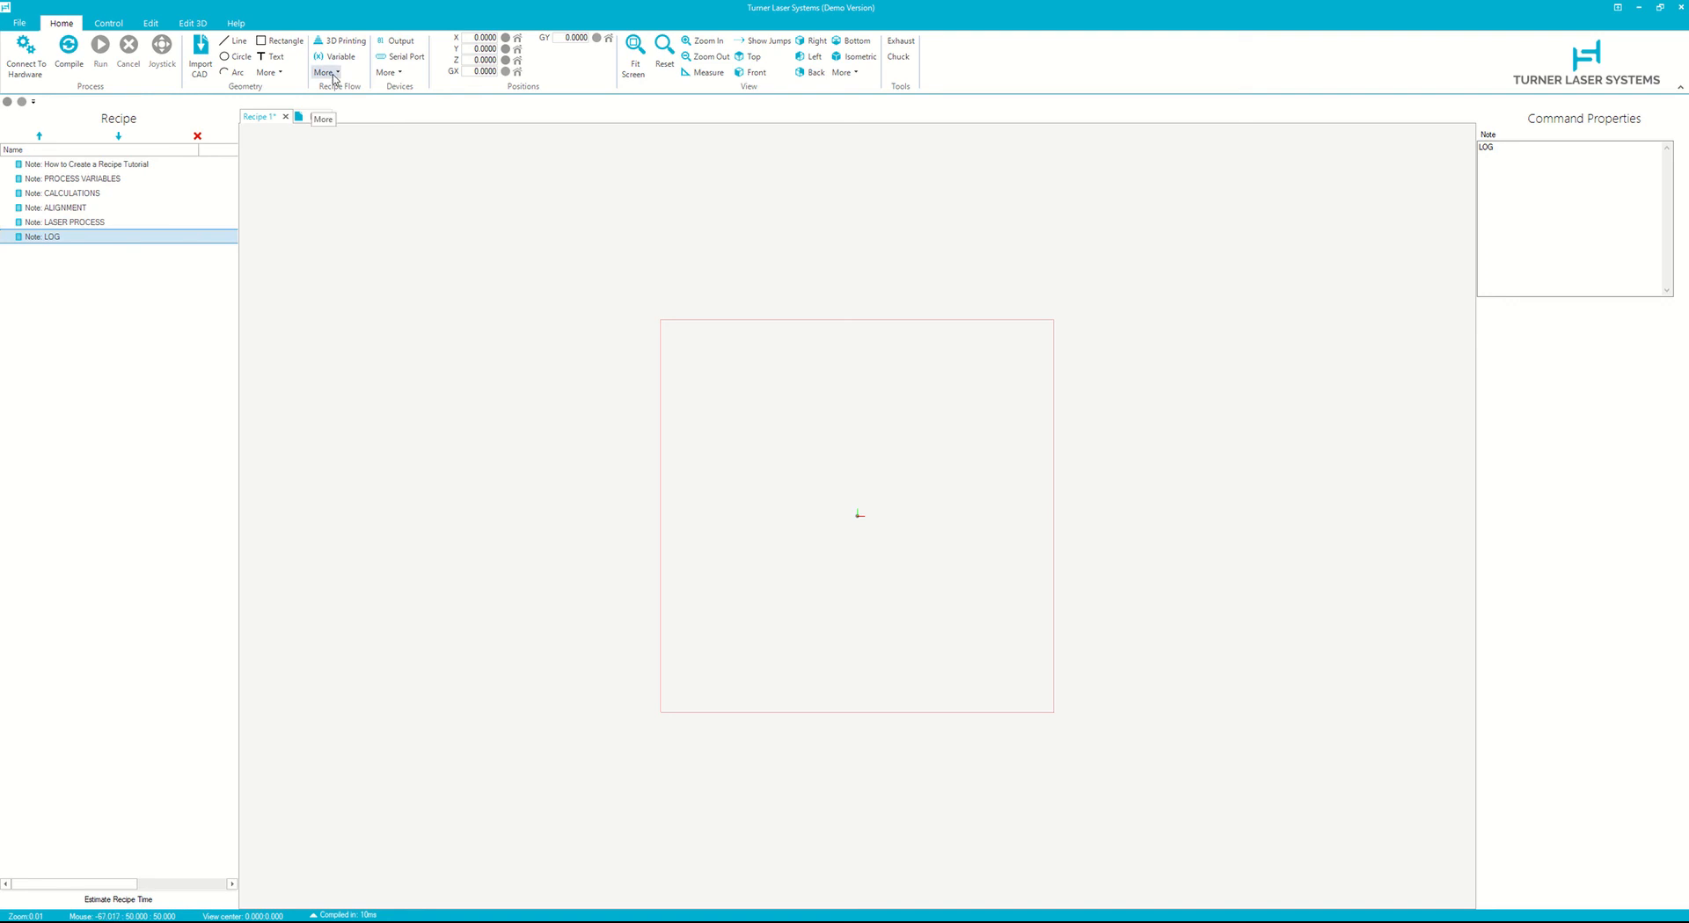
click(116, 180)
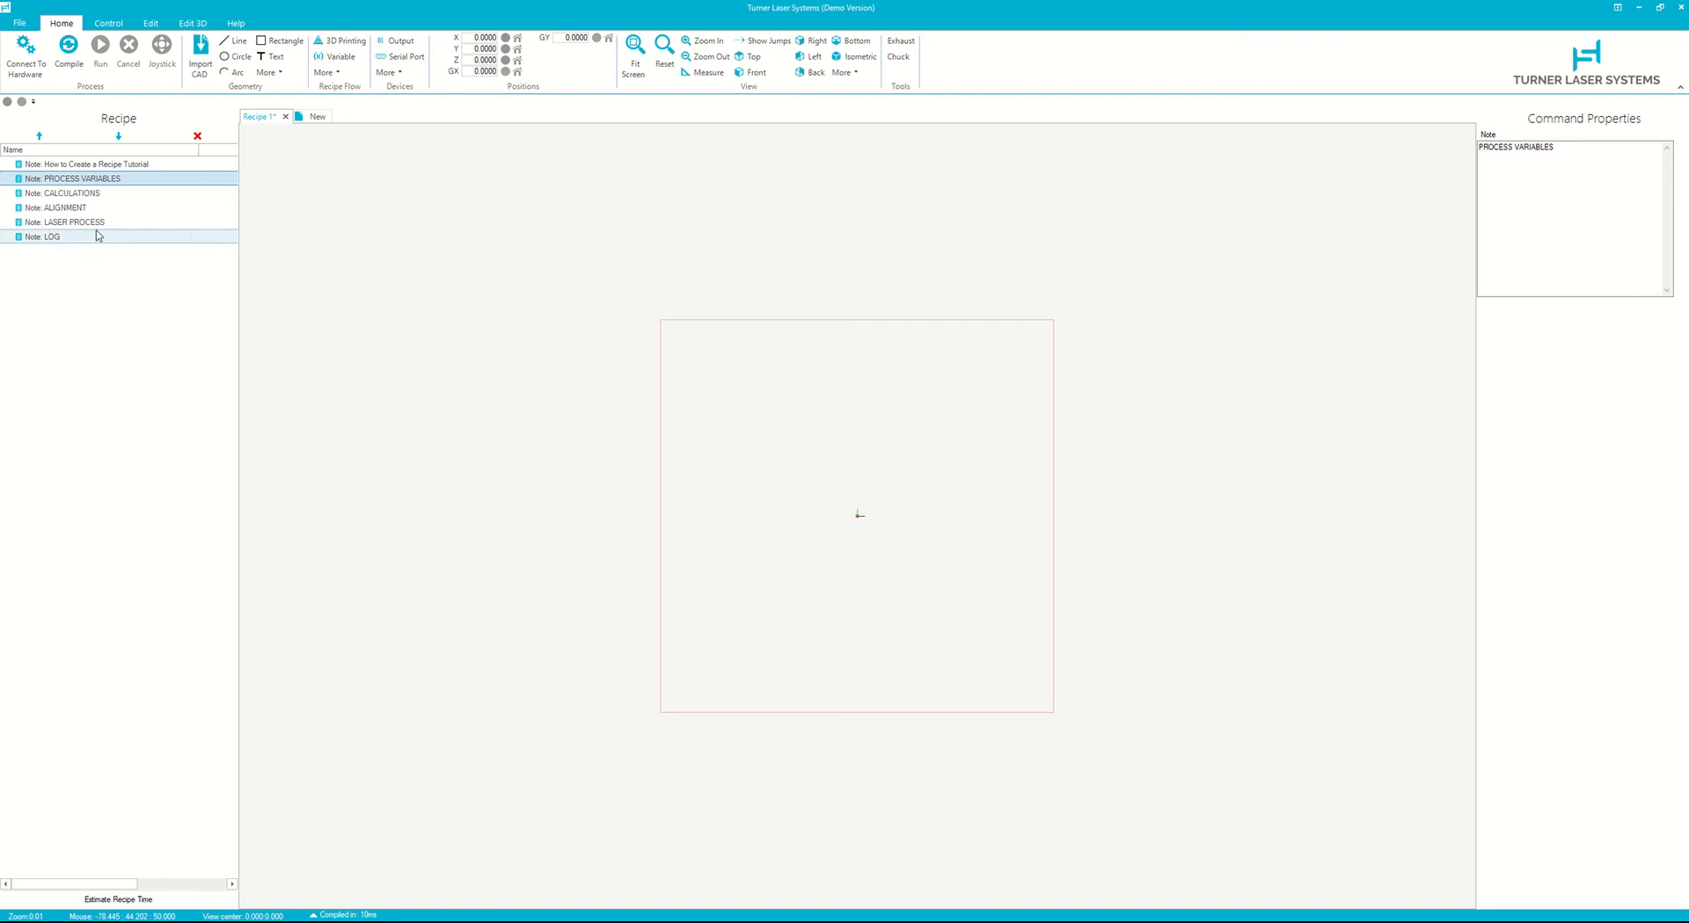
click(75, 193)
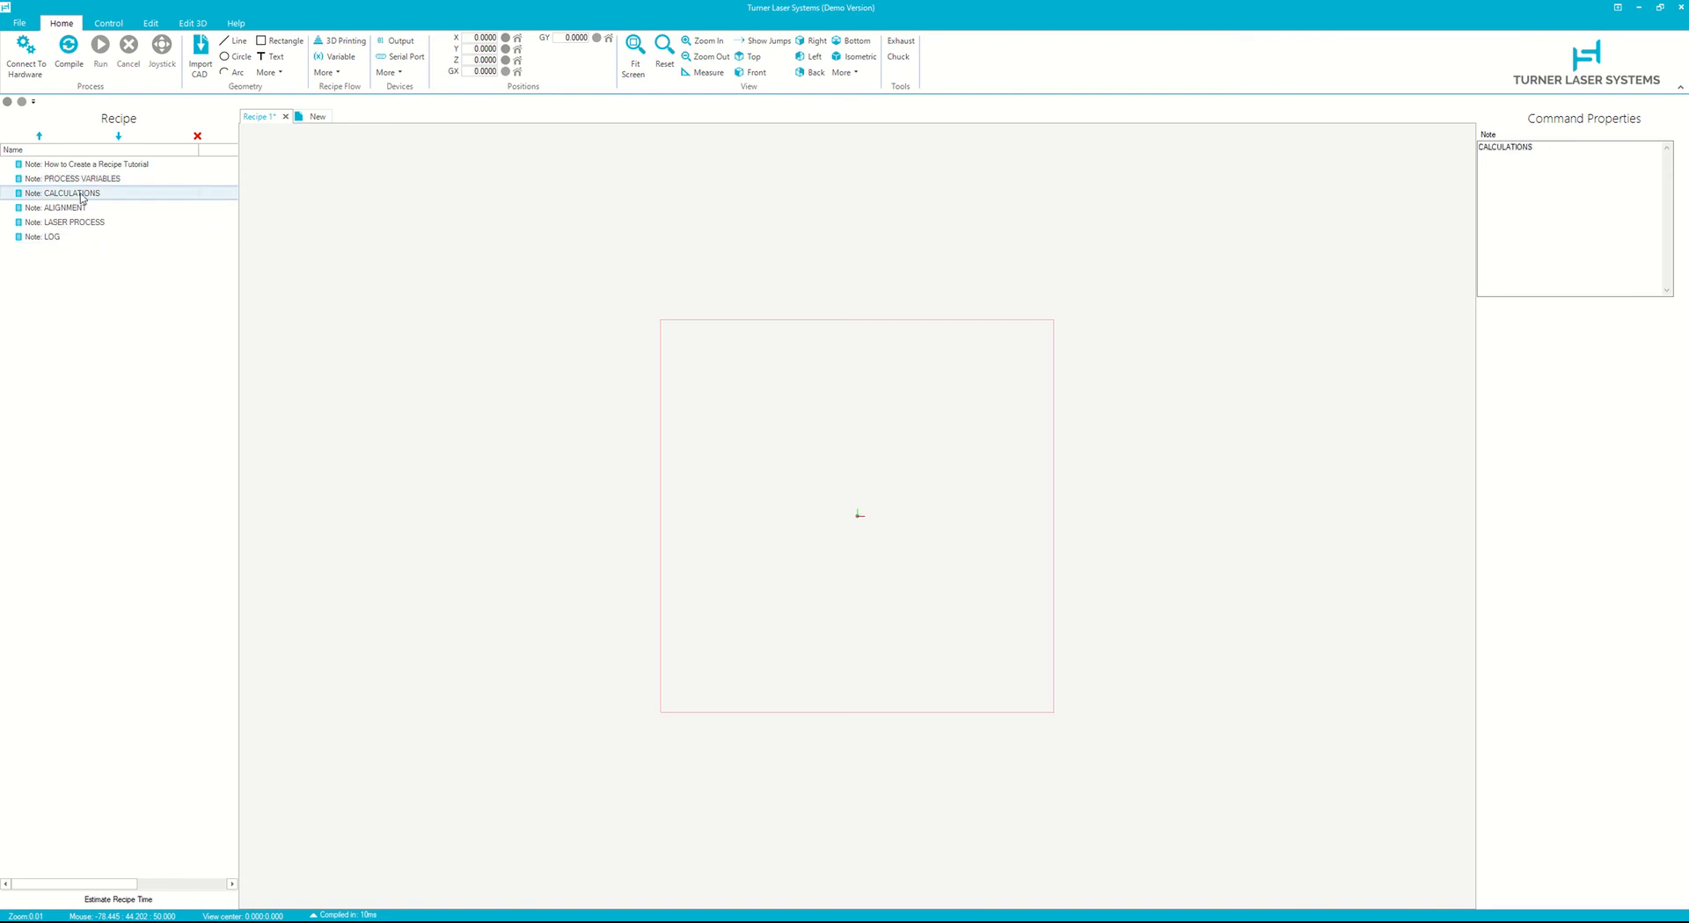
click(74, 239)
- Insert three Variable commands beneath the PROCESS VARIABLES note
click(105, 180)
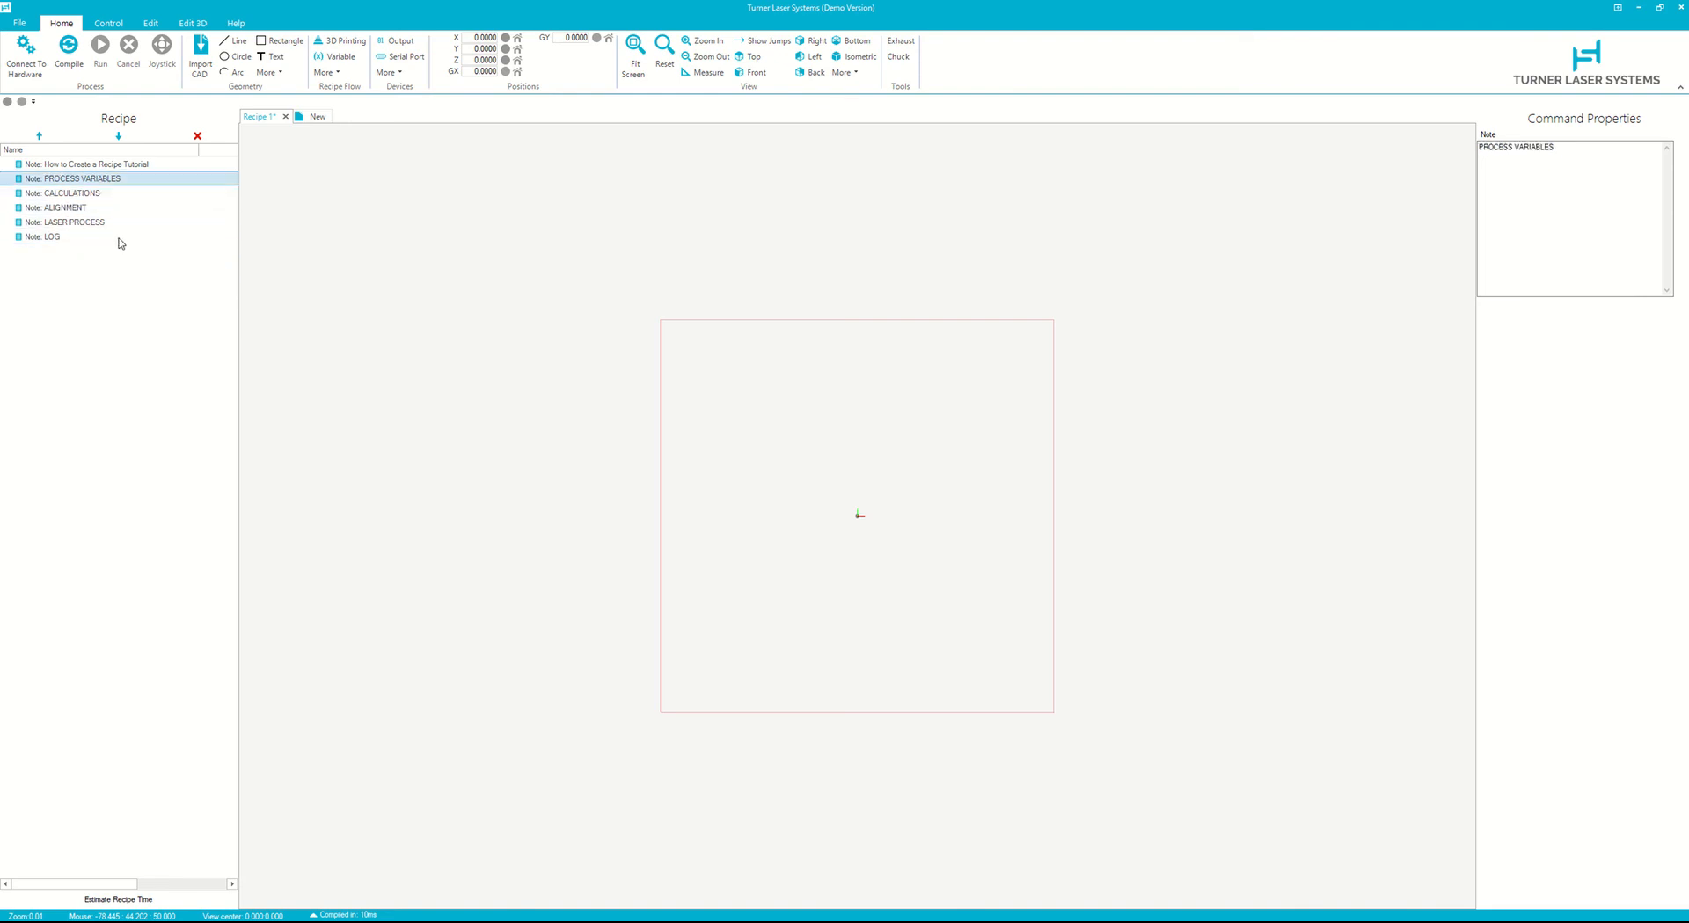
shift+click(139, 194)
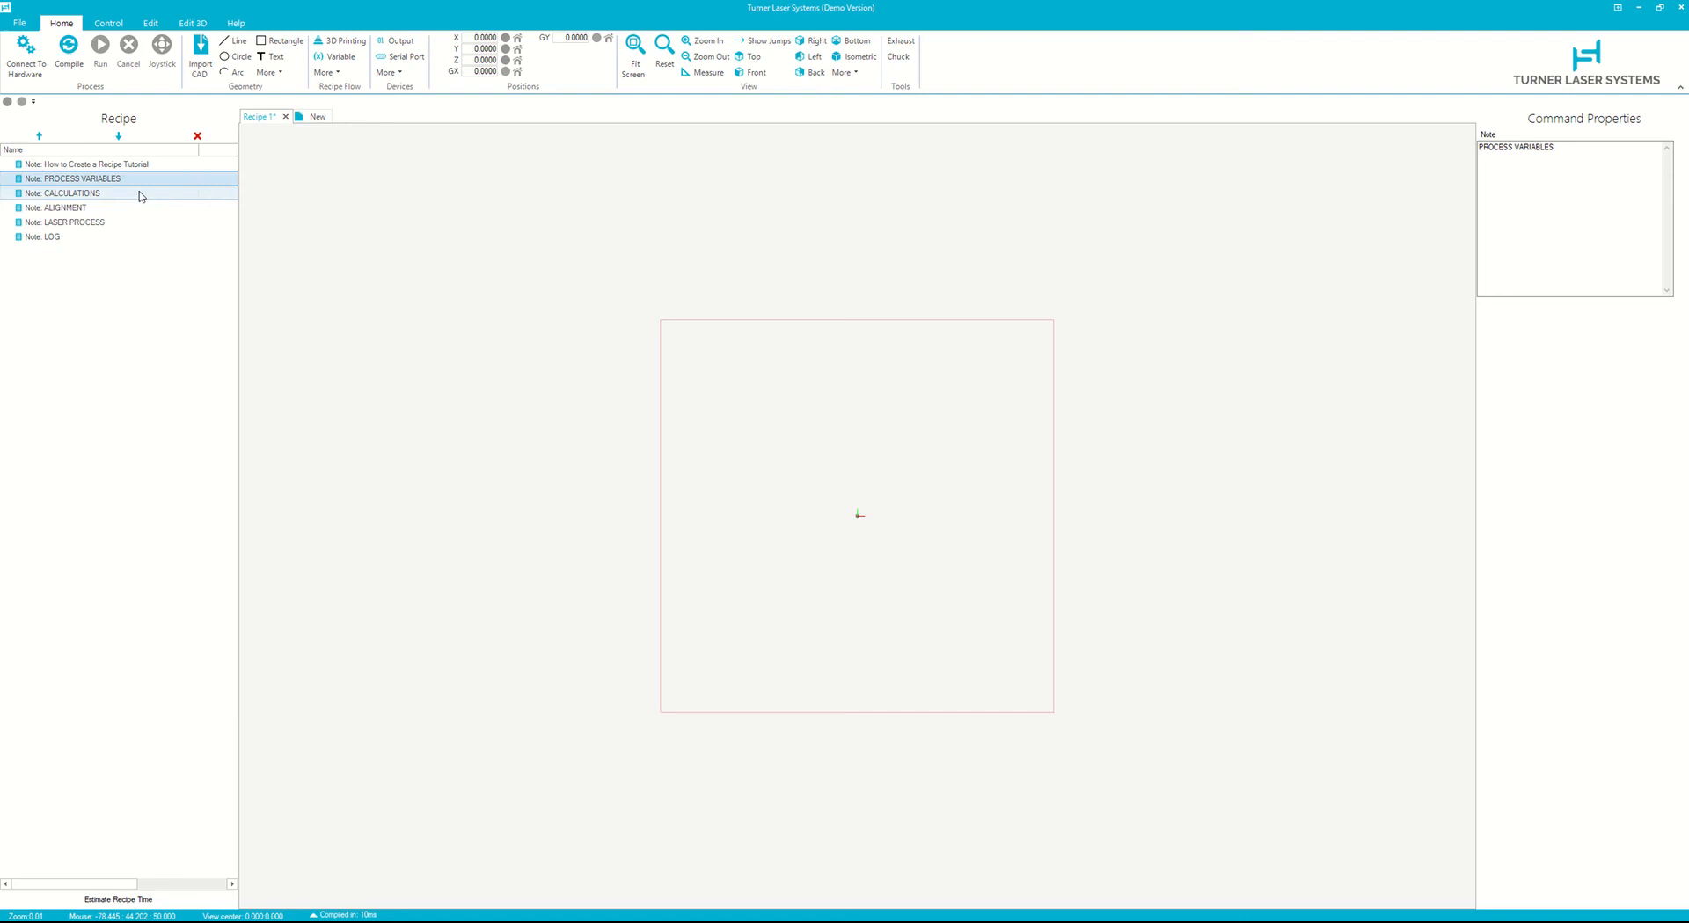
click(339, 57)
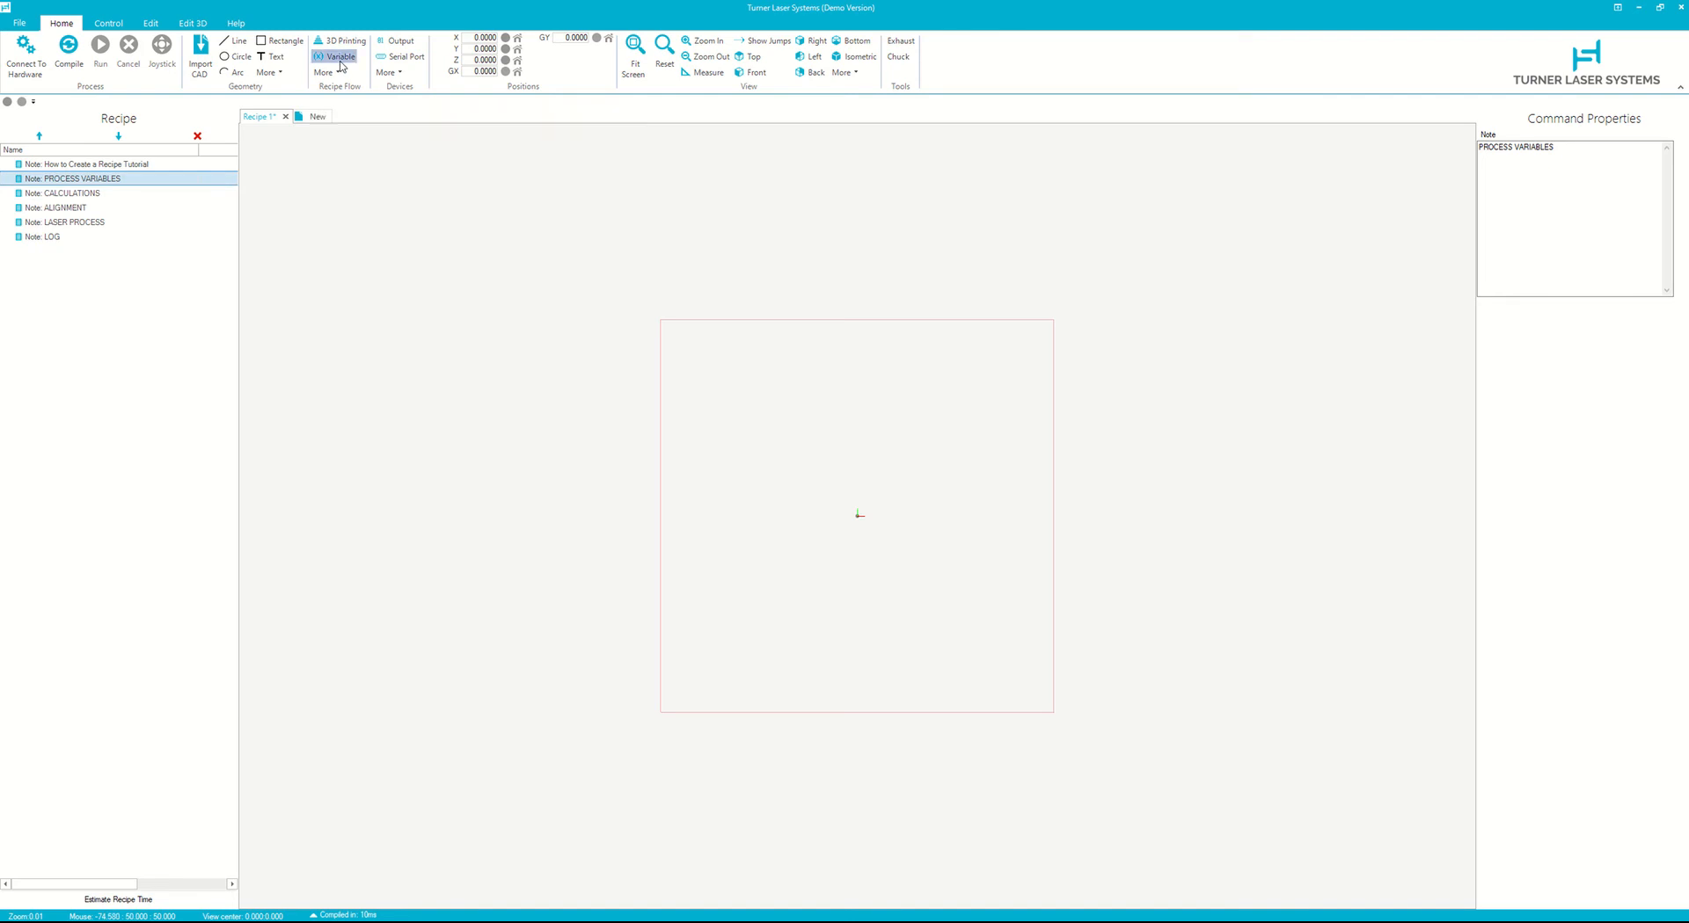
click(338, 57)
click(339, 57)
- Name the first variable P with value 5
click(160, 192)
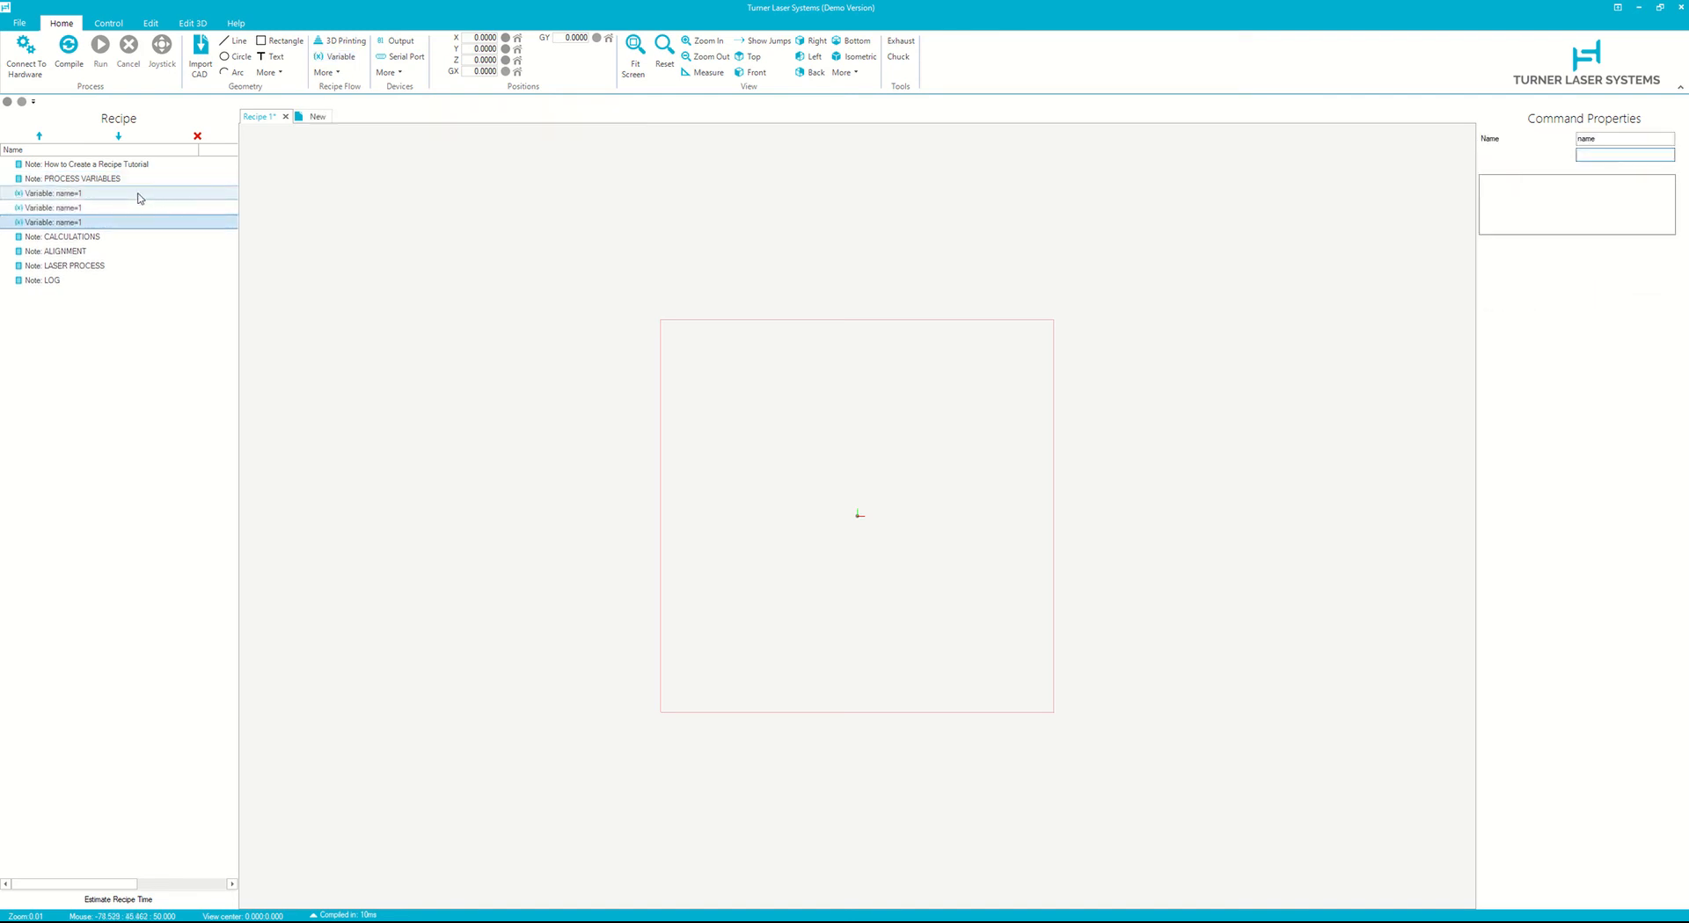
double_click(1606, 139)
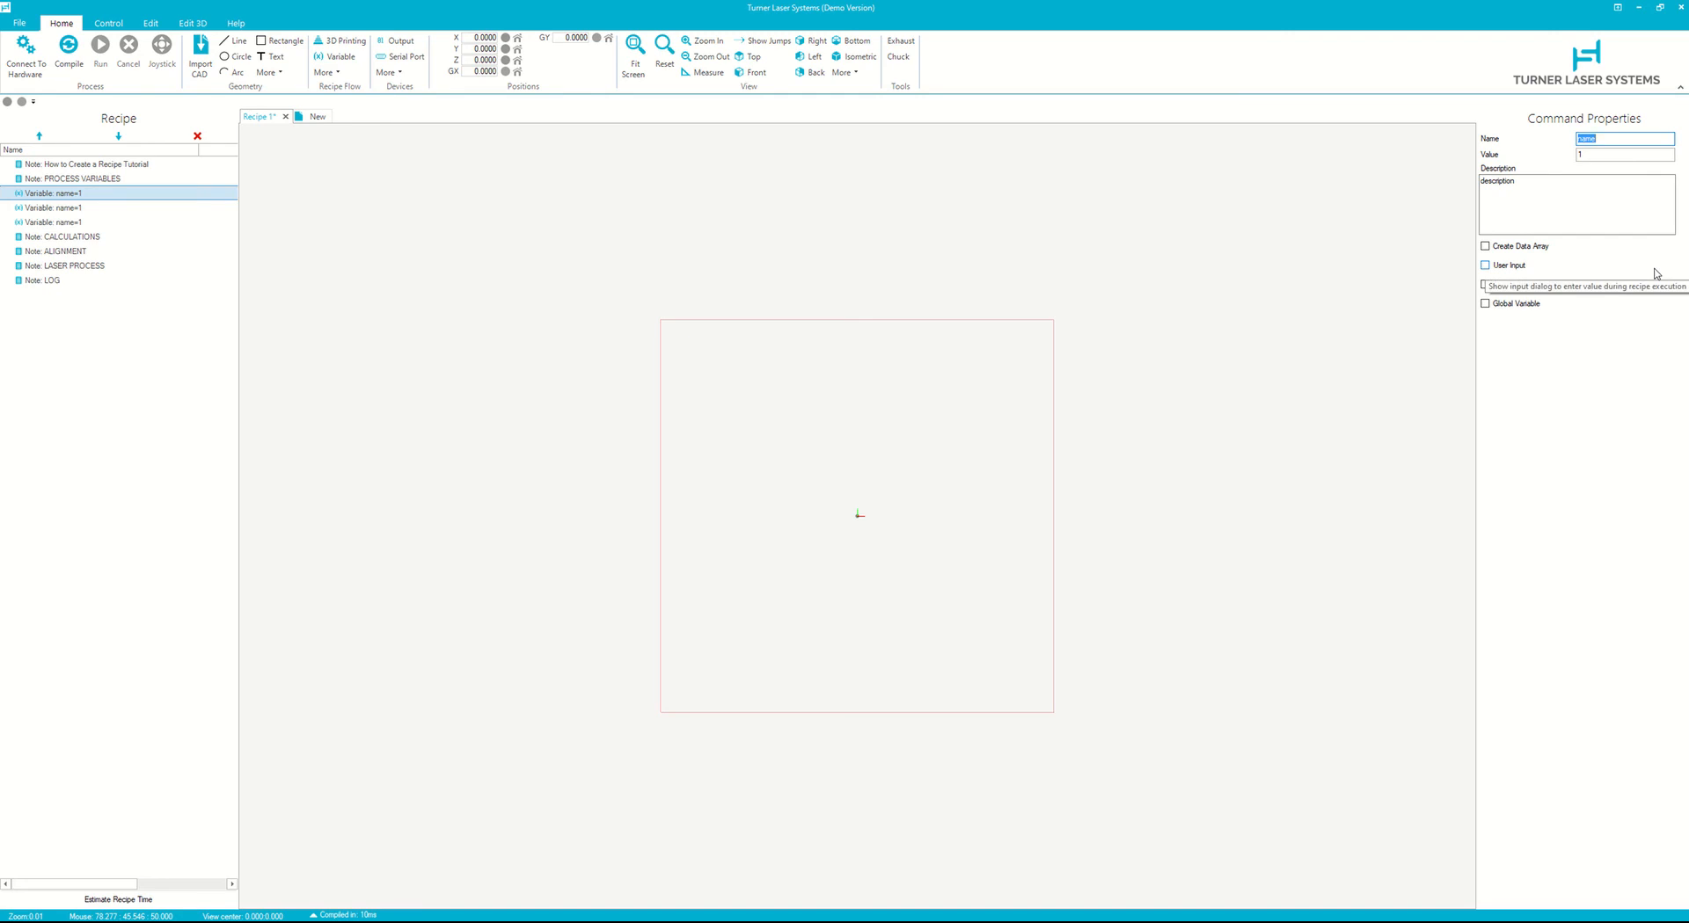
text(P)
key(Tab)
key(Tab)
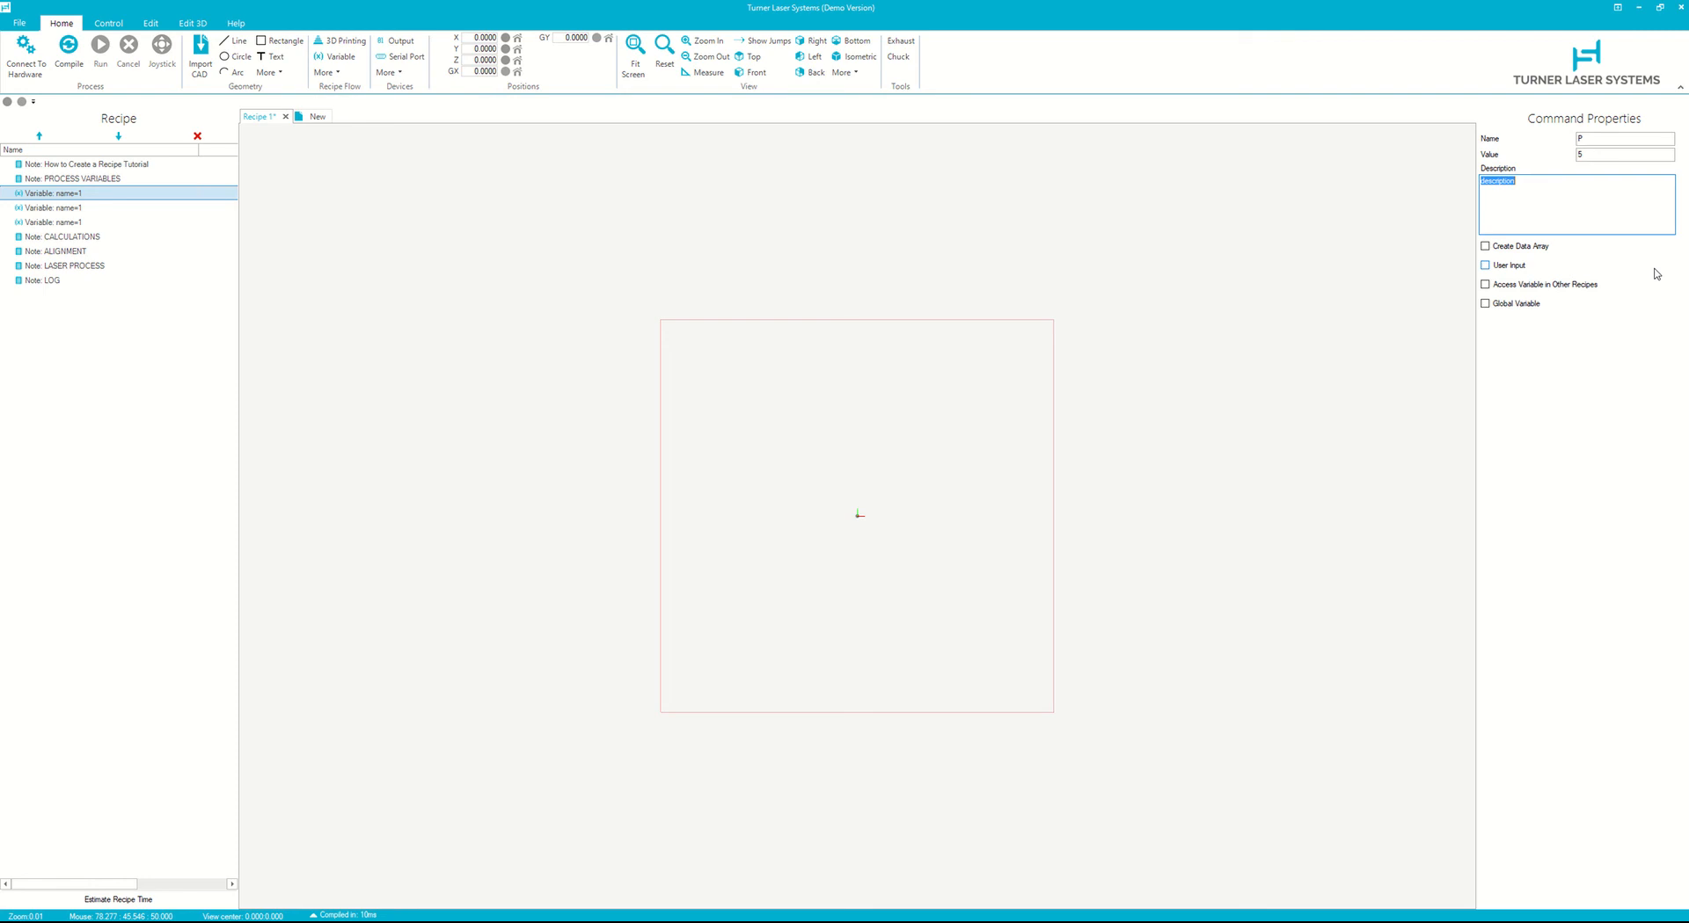
- Describe variable P as 'Laser power (V) used in the cutting process. 0V corresponds to 0% and 10V corresponds to 100% power.'
click(1606, 141)
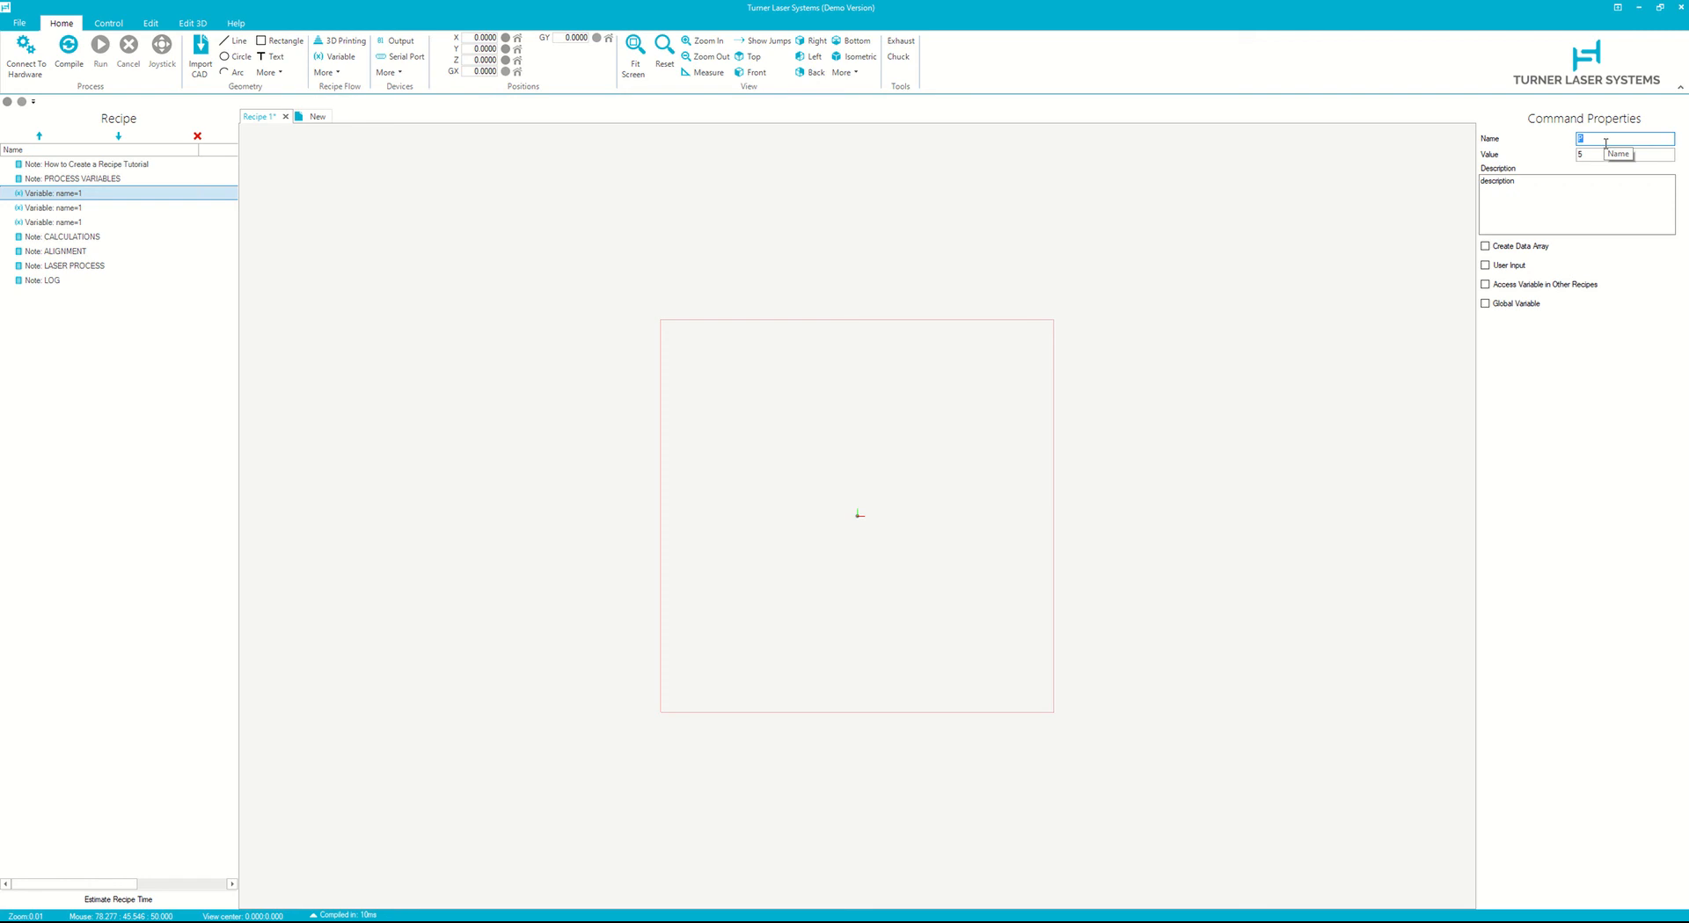
key(Tab)
key(Tab)
text(Lase)
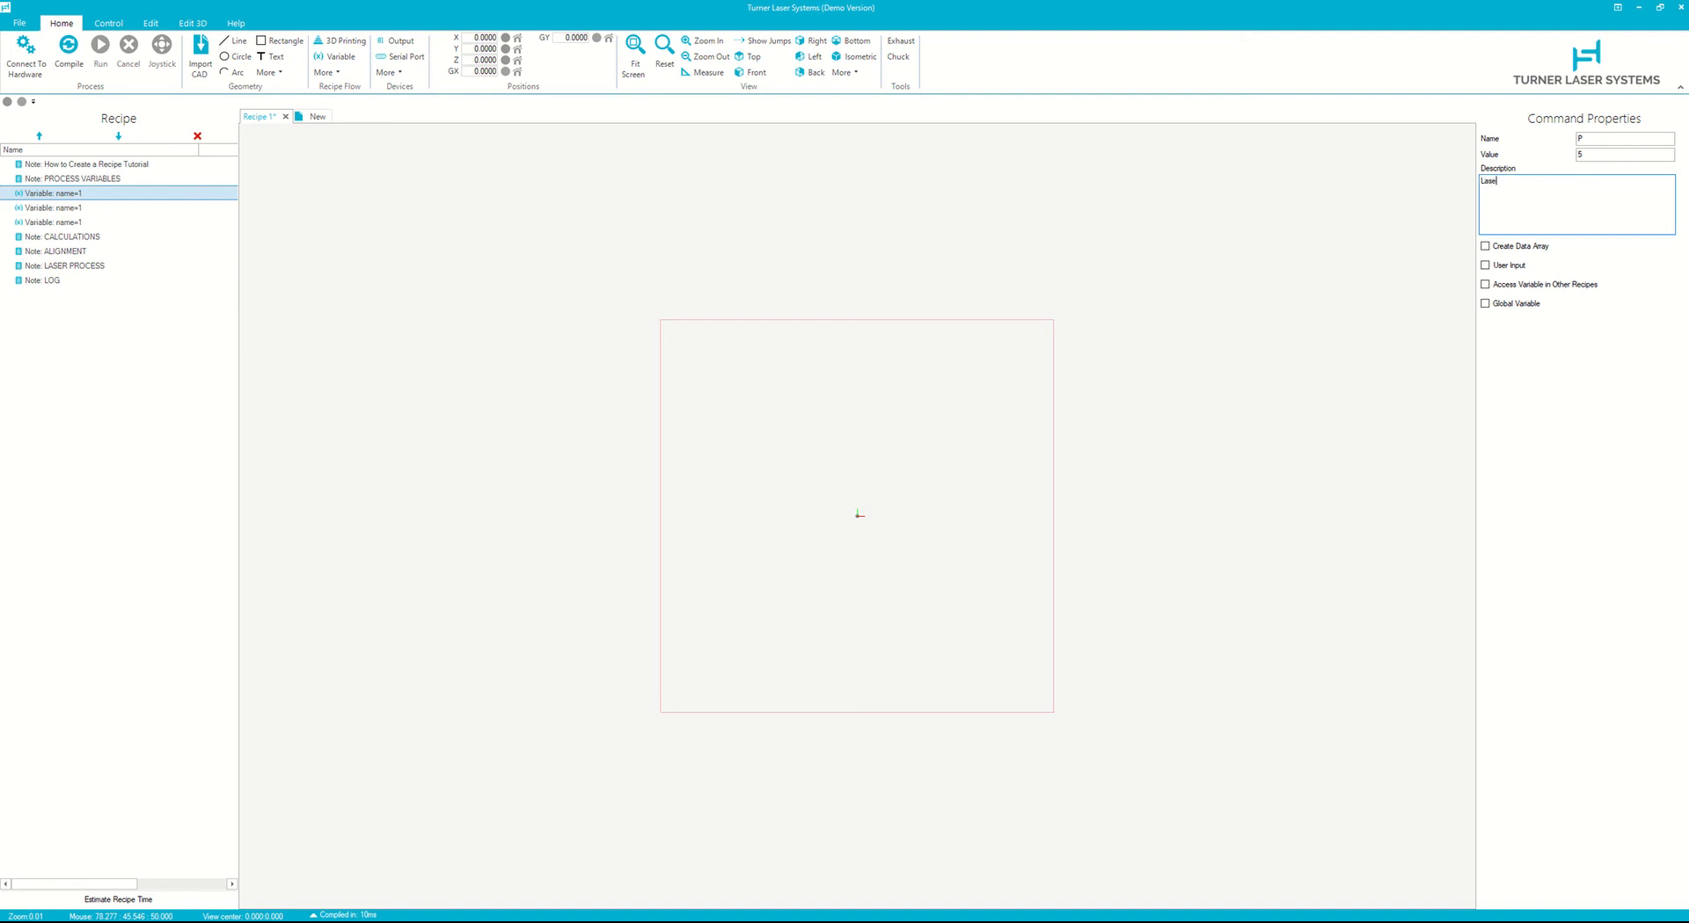
text(r power used in the cutting process)
click(1516, 182)
text((V))
text(0V corresponds to 0% and 10V corresponds to 100% p)
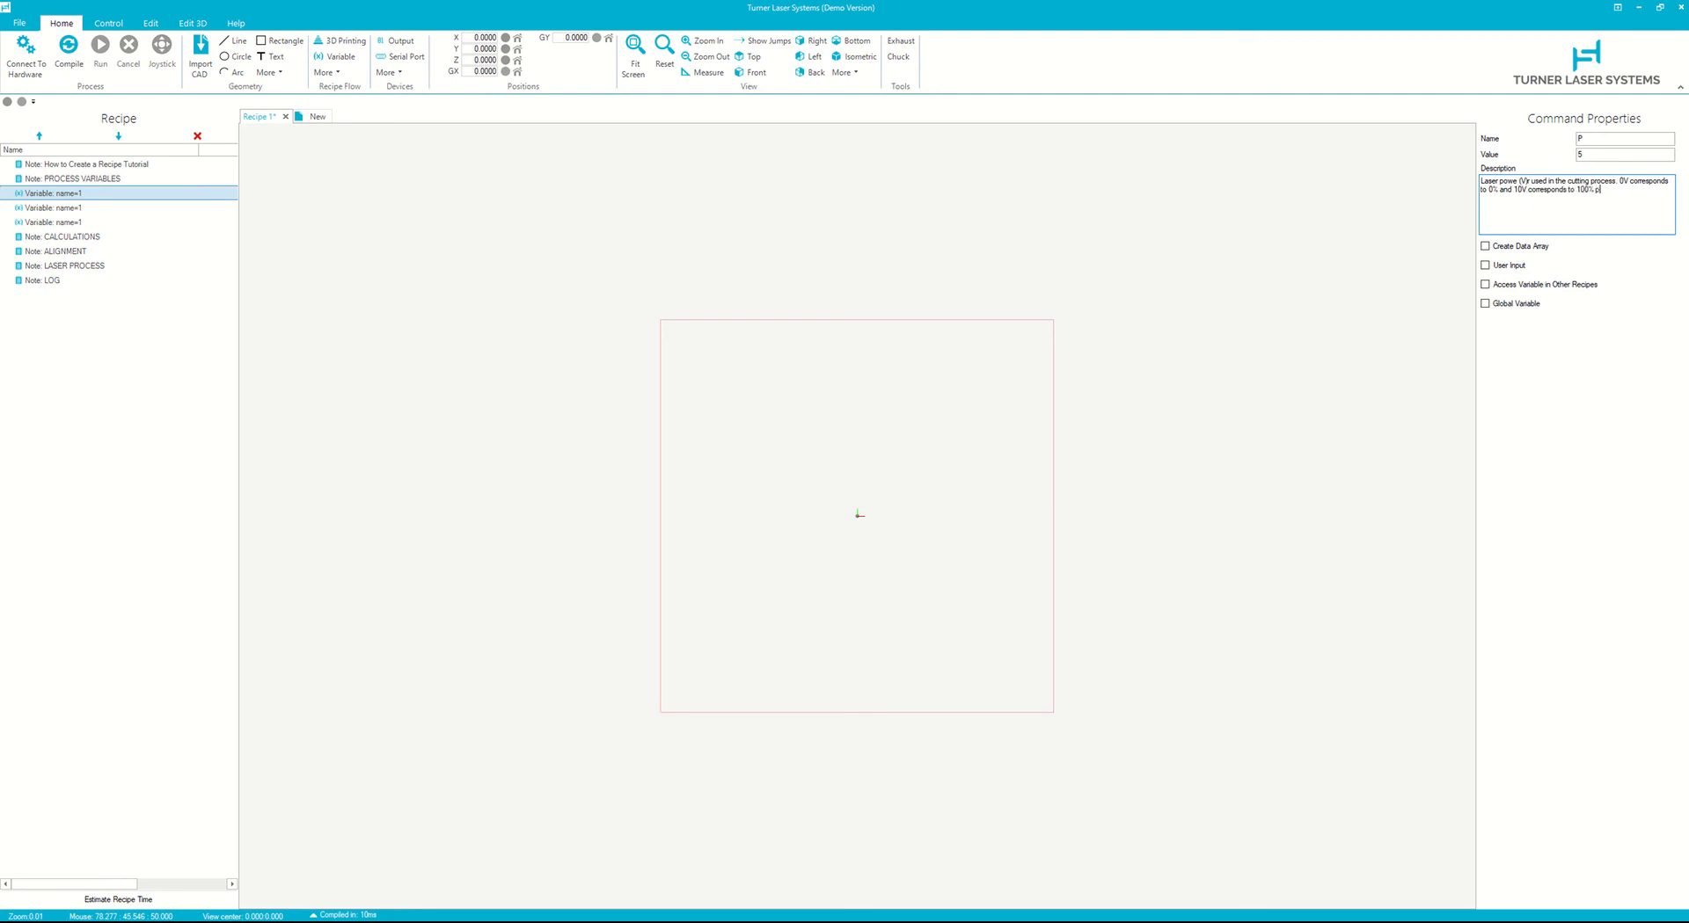
text(ower.r)
- Correct the misspelled word 'power' in the variable's description
key(Right)
key(Right)
key(Right)
key(Right)
key(Delete)
- Name the second variable v with value 10 and describe it as 'Speed (mm/s) of the cutting process'
click(90, 210)
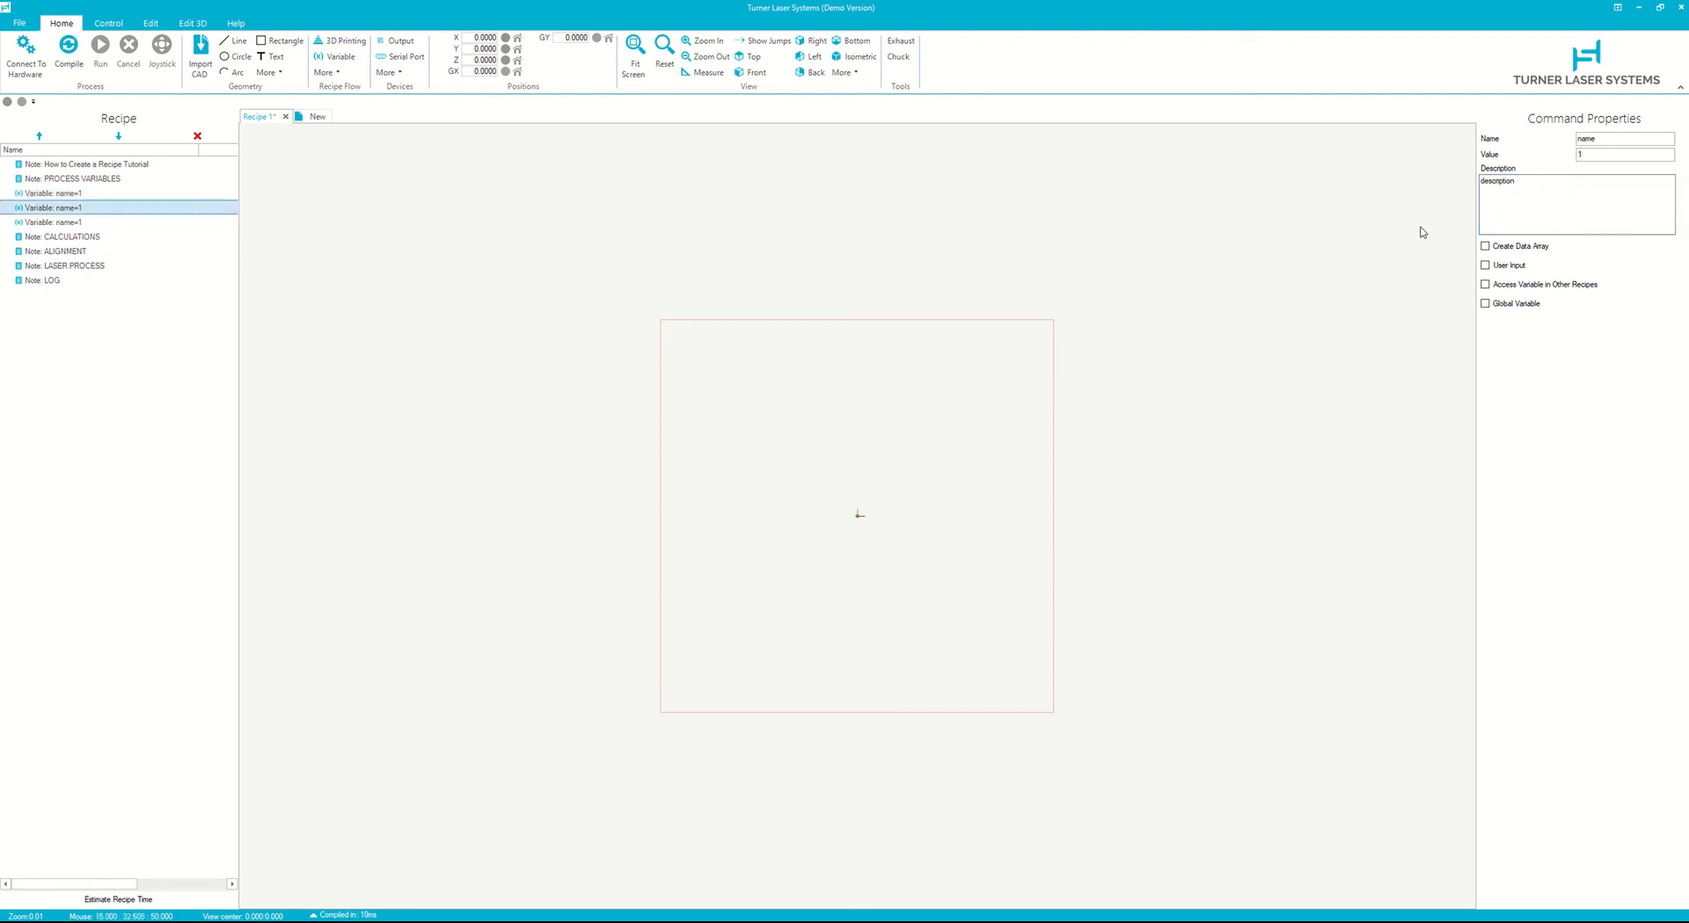
double_click(1615, 138)
text(v)
key(Tab)
text(10)
key(Tab)
text(Speed  ()
key(BackSpace)
key(BackSpace)
text((mm/s) of the cutting proces)
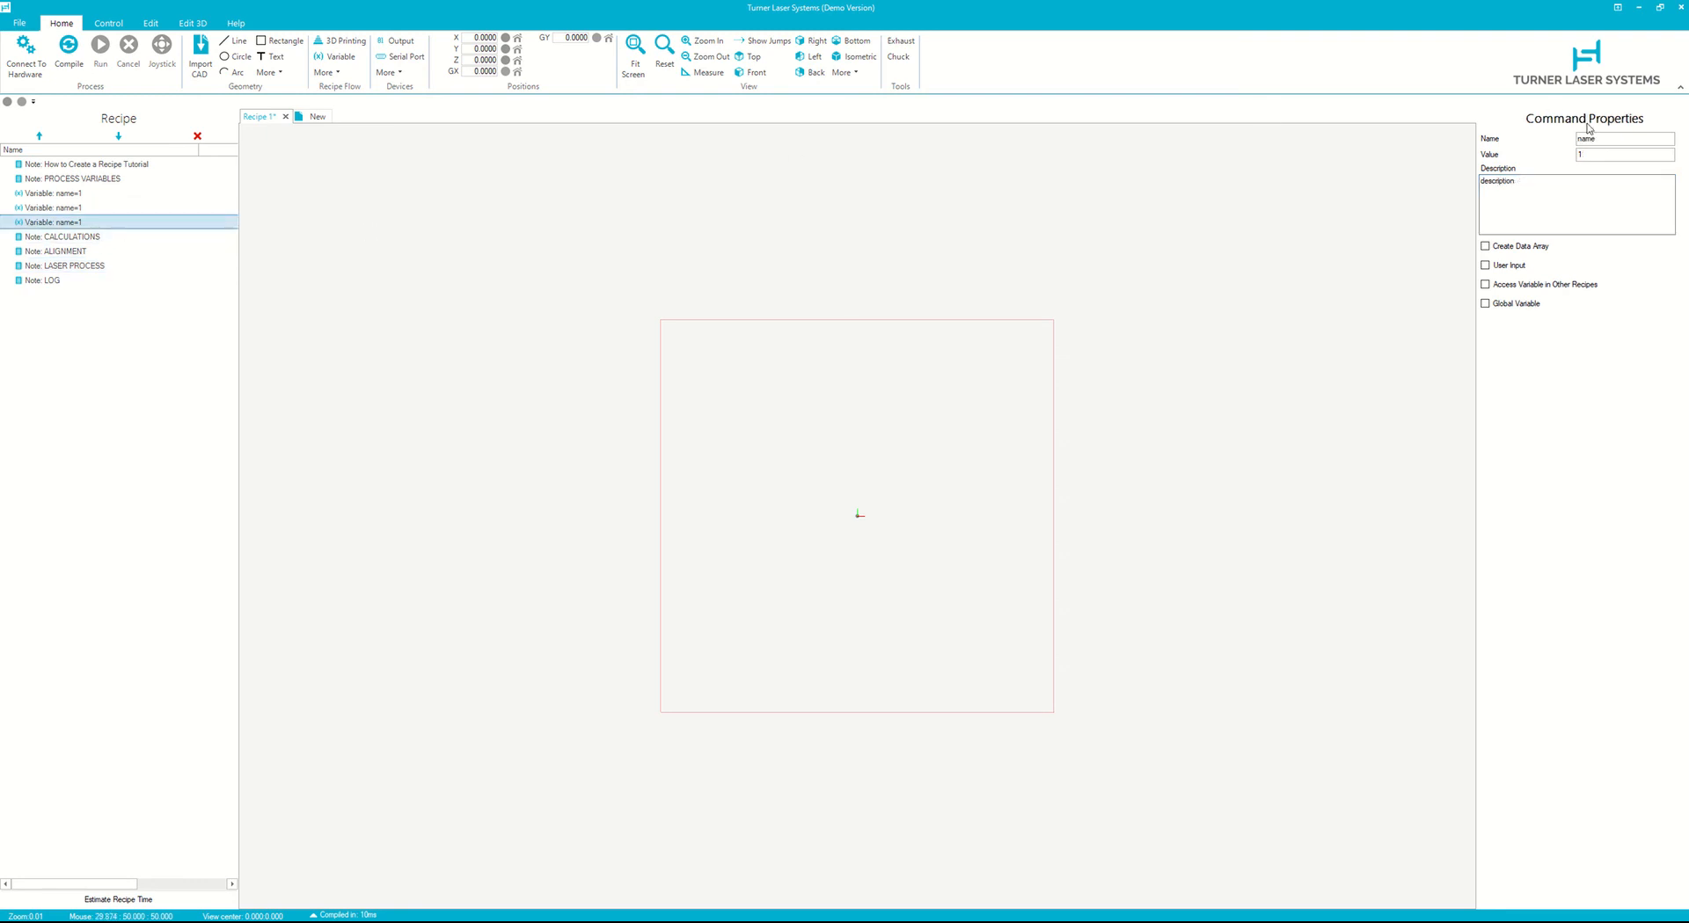
- Name the third variable D with value 10, describe it as 'Diamond (mm) of the circle to be cut', and compile
double_click(1614, 139)
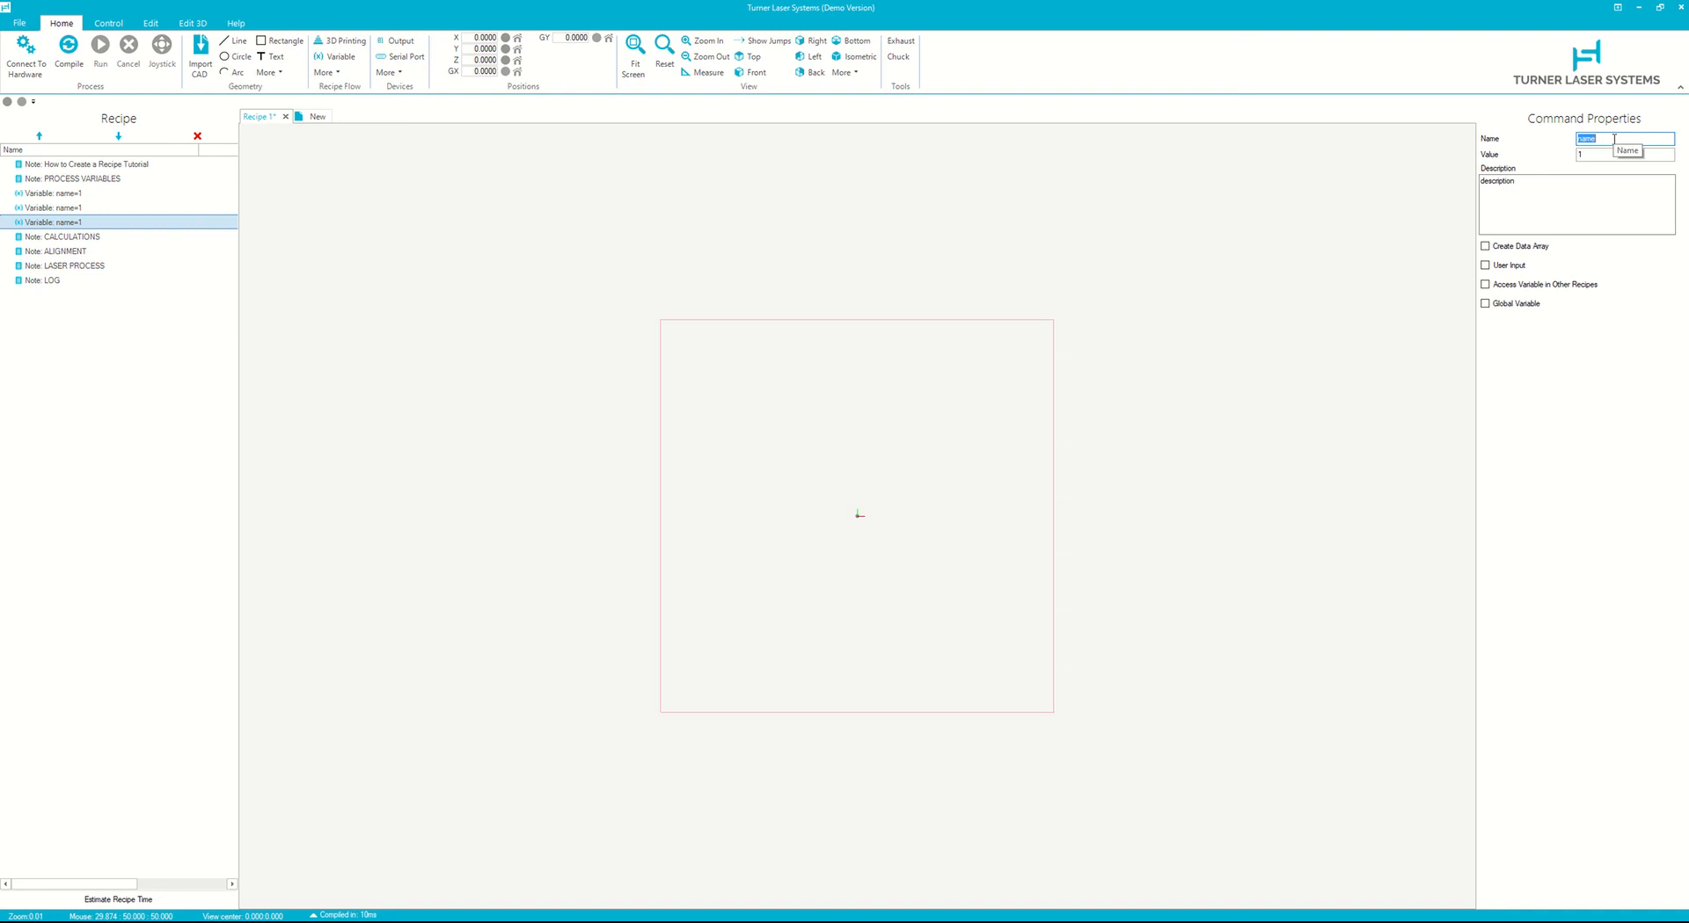
text(D)
key(Tab)
key(Tab)
text(Diamond of the circle to be cut)
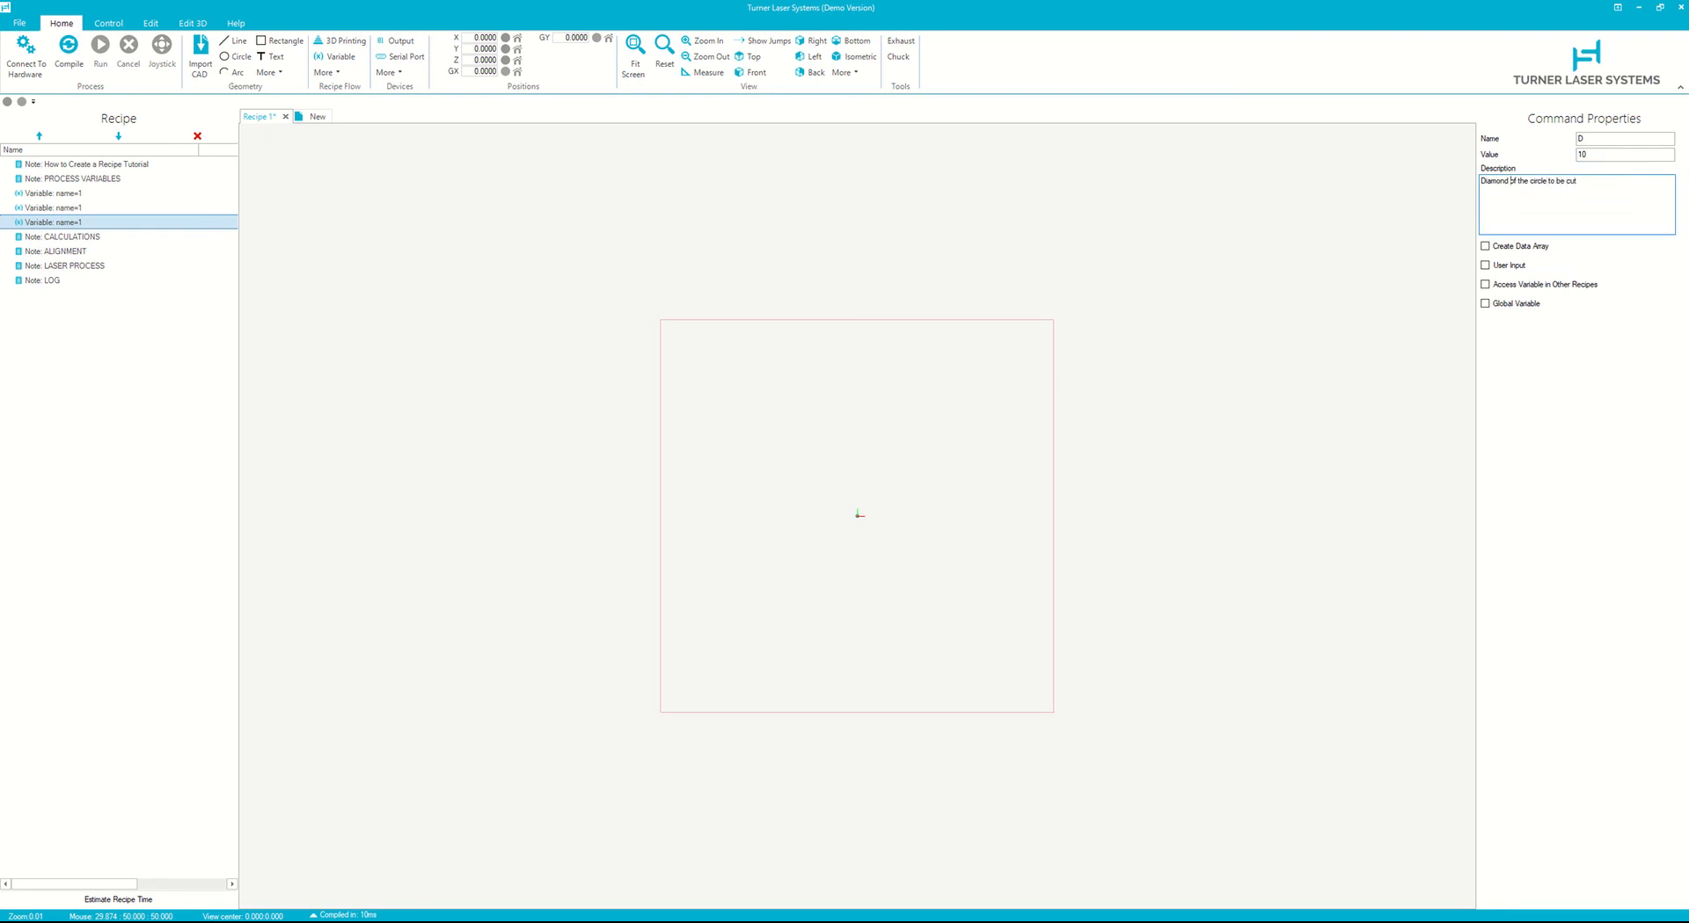
text((mm))
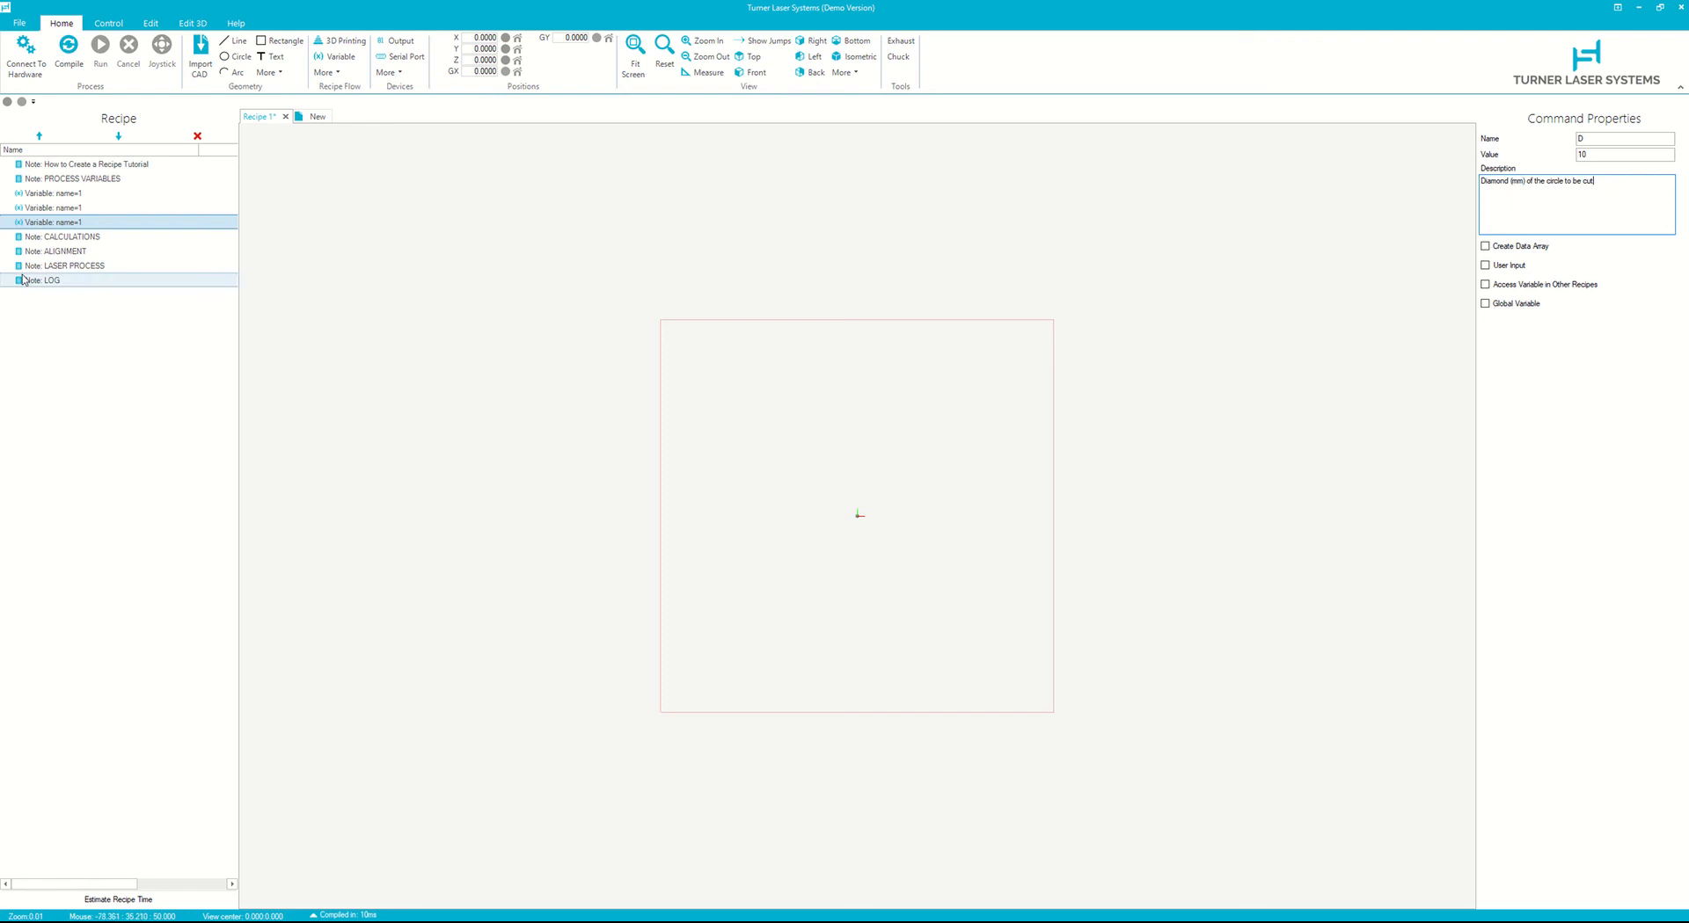
click(69, 49)
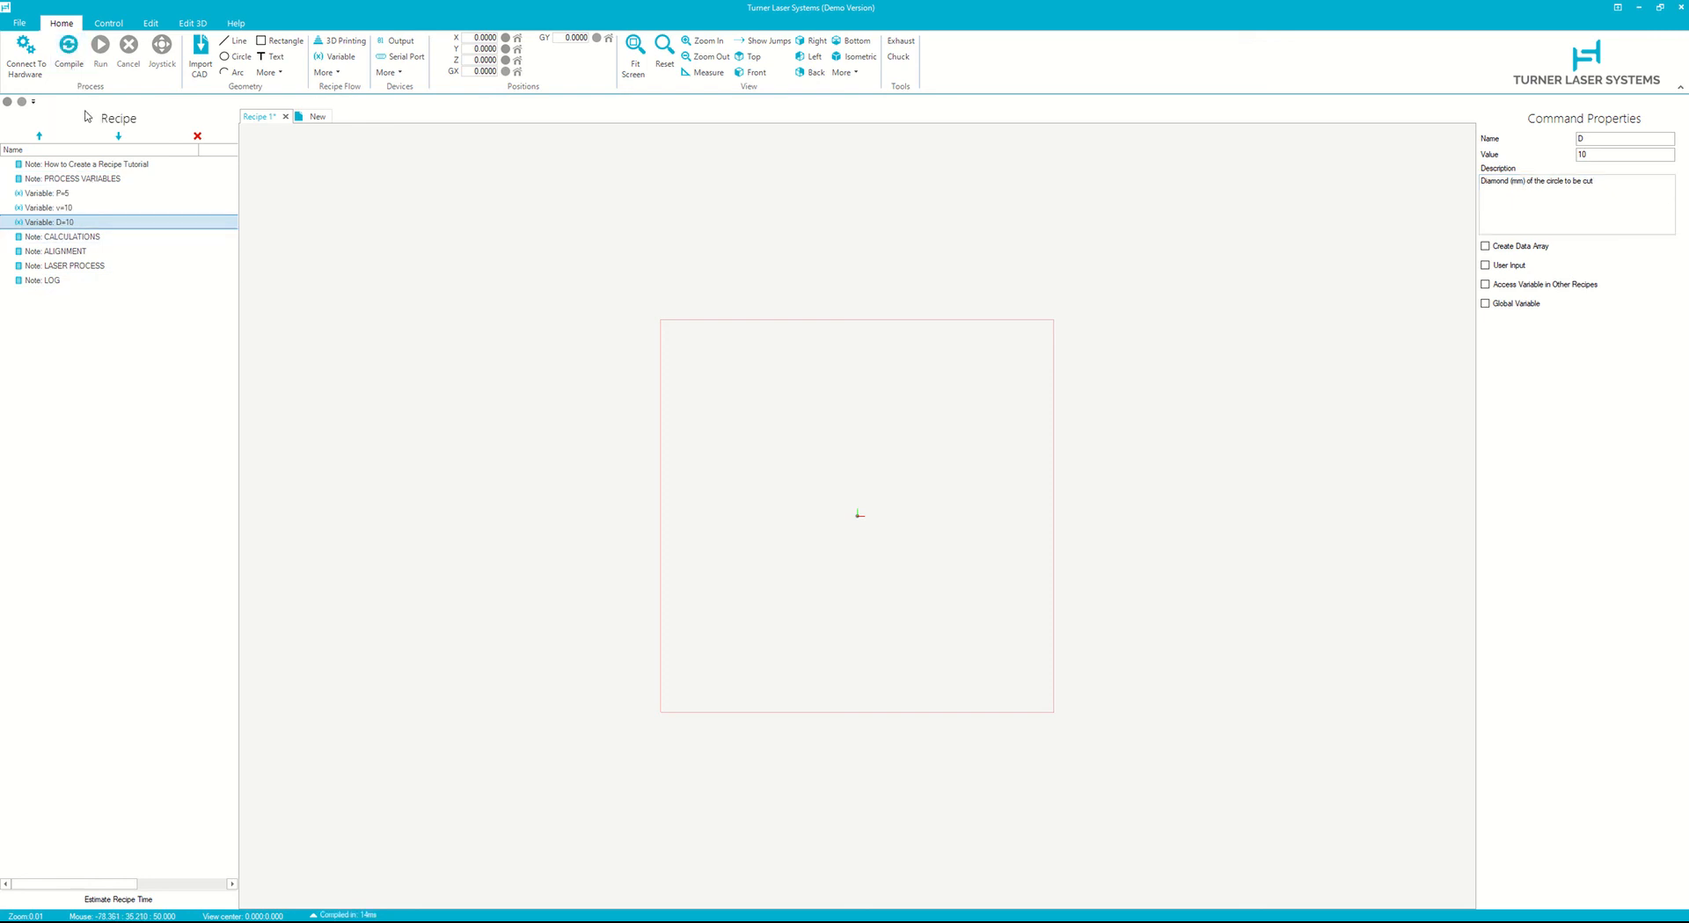
- Draw a circle centred at the origin with a radius of about 5.8 mm under the LASER PROCESS note
click(102, 238)
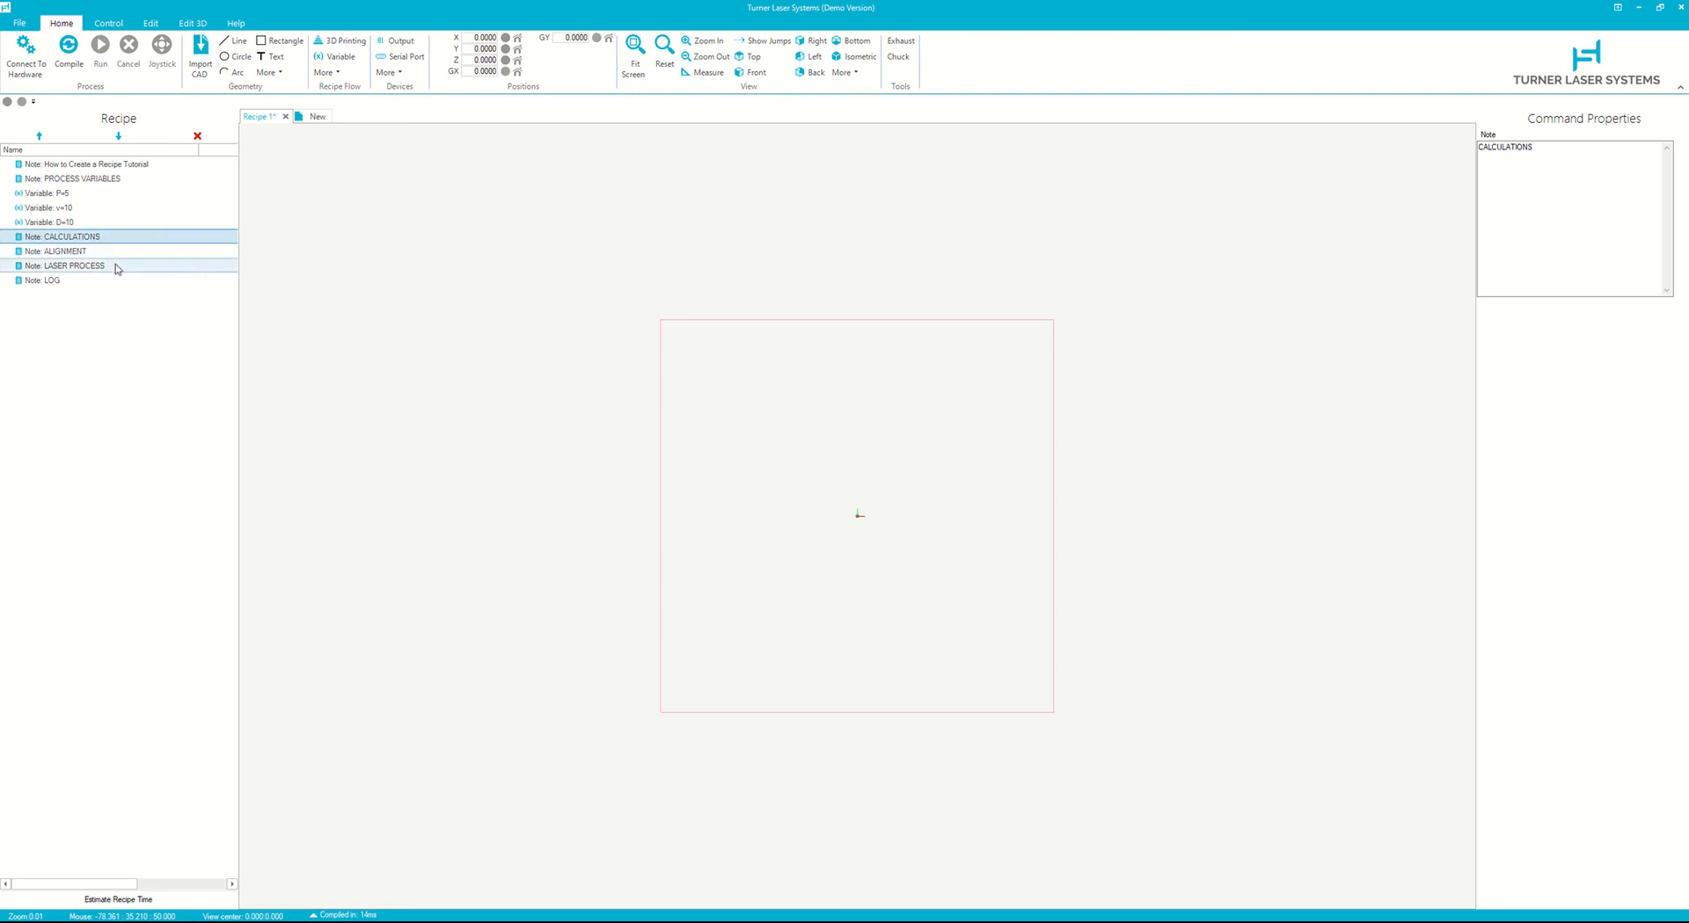
click(117, 266)
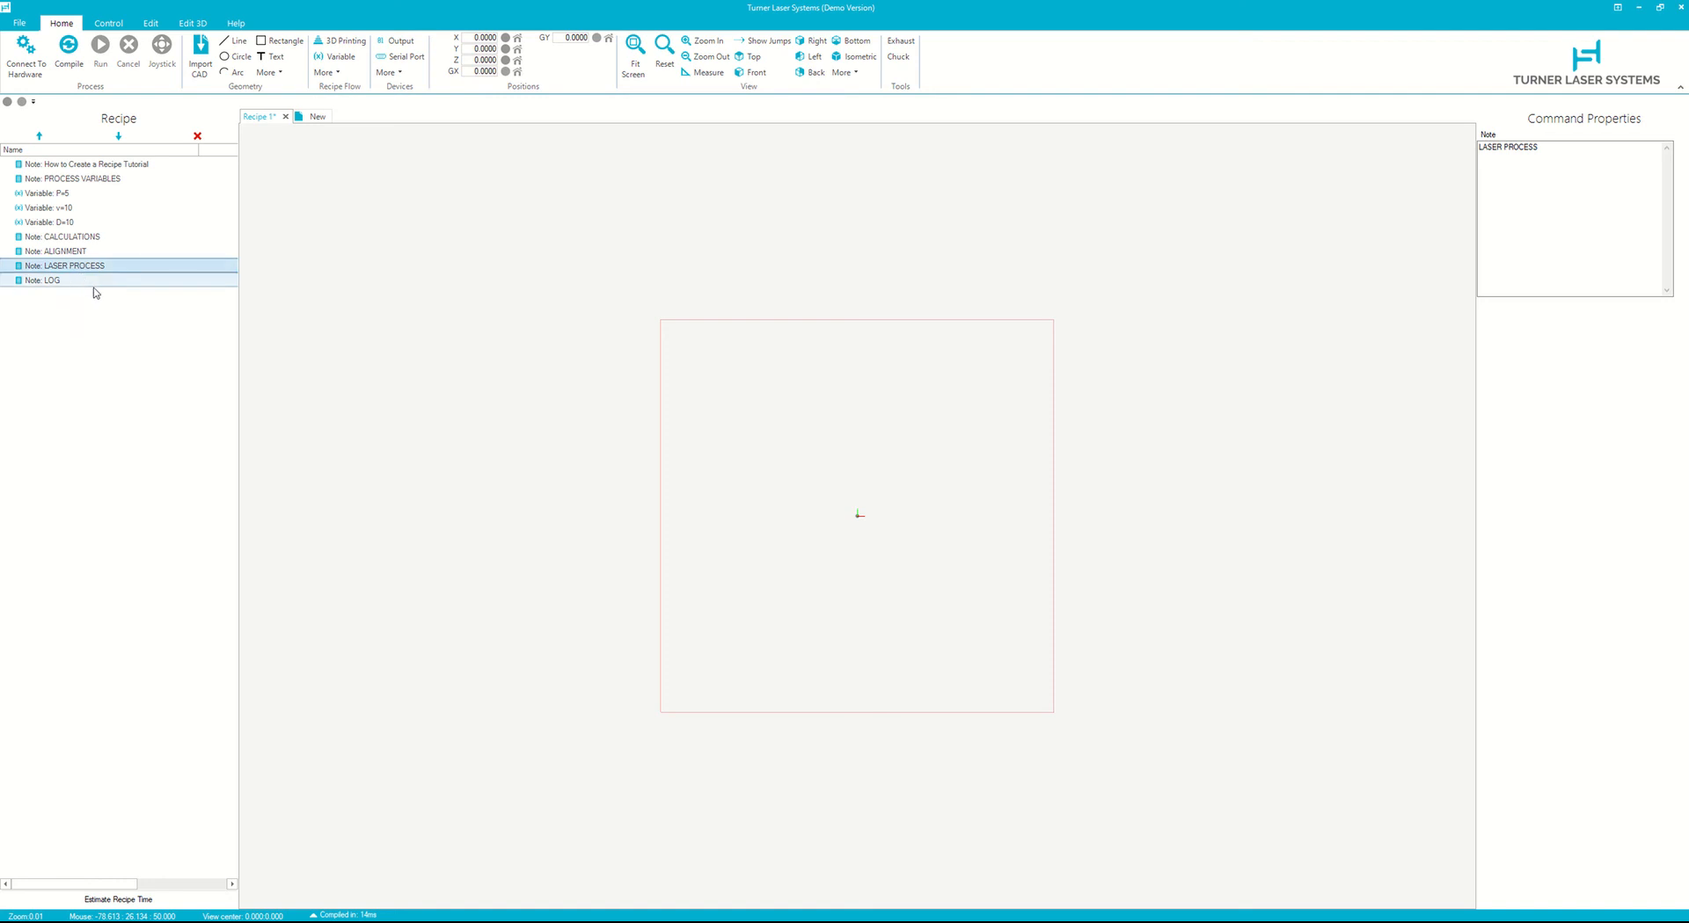
click(230, 58)
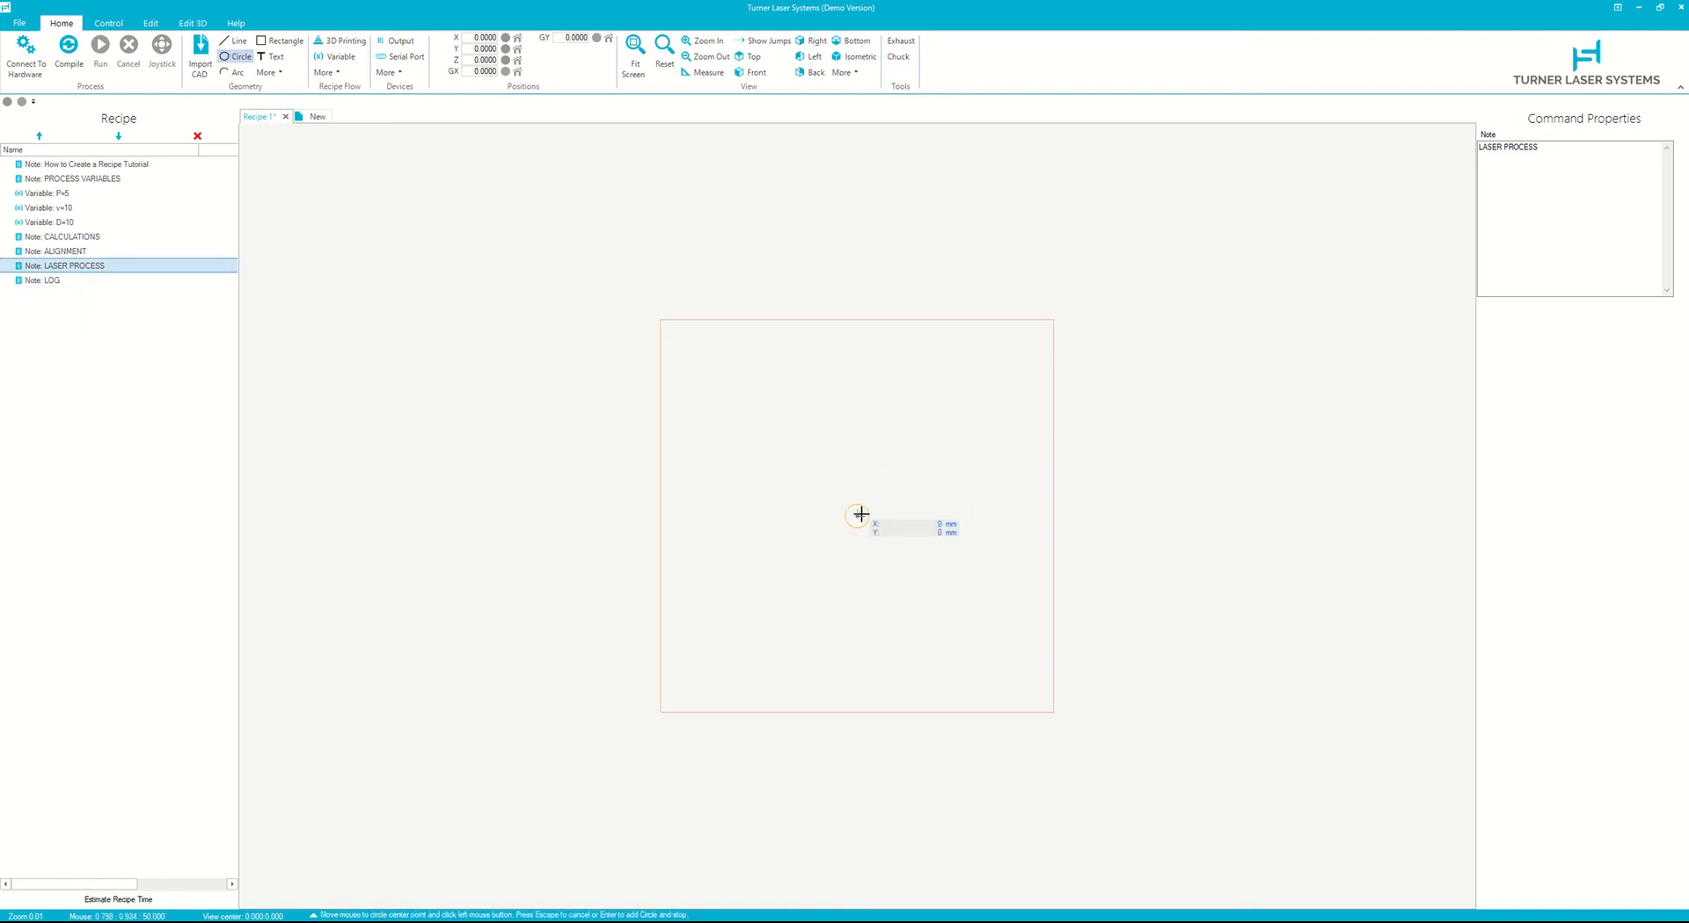
click(858, 516)
click(885, 480)
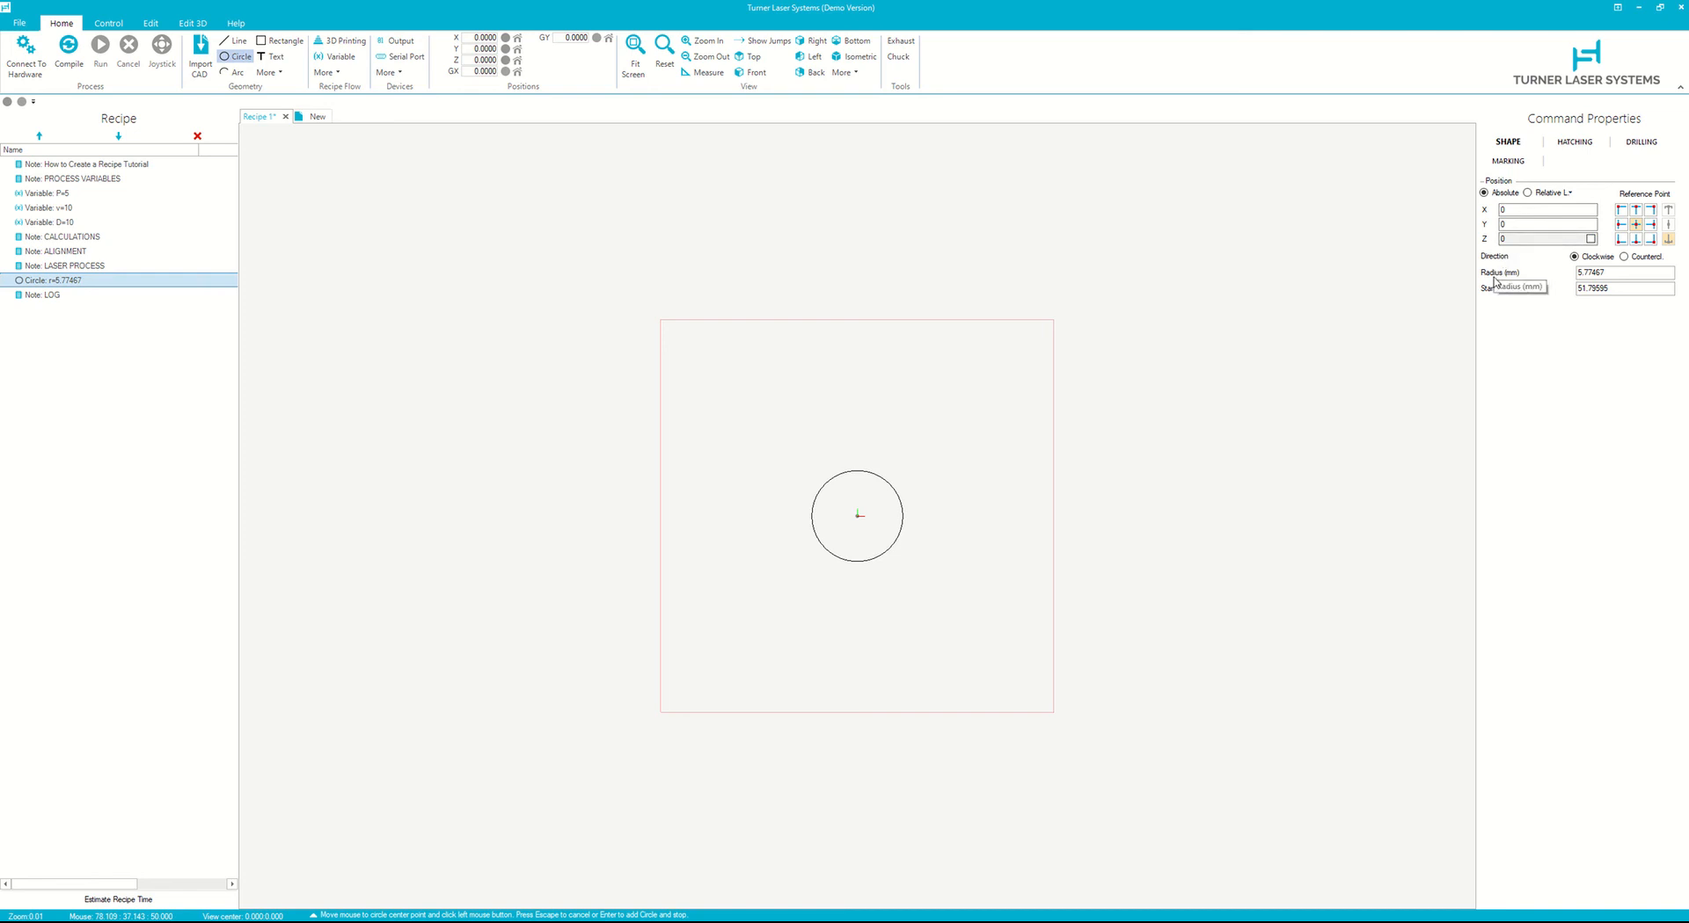
- Set the circle's radius to the variable r and compile the recipe, dismissing the error
click(1624, 272)
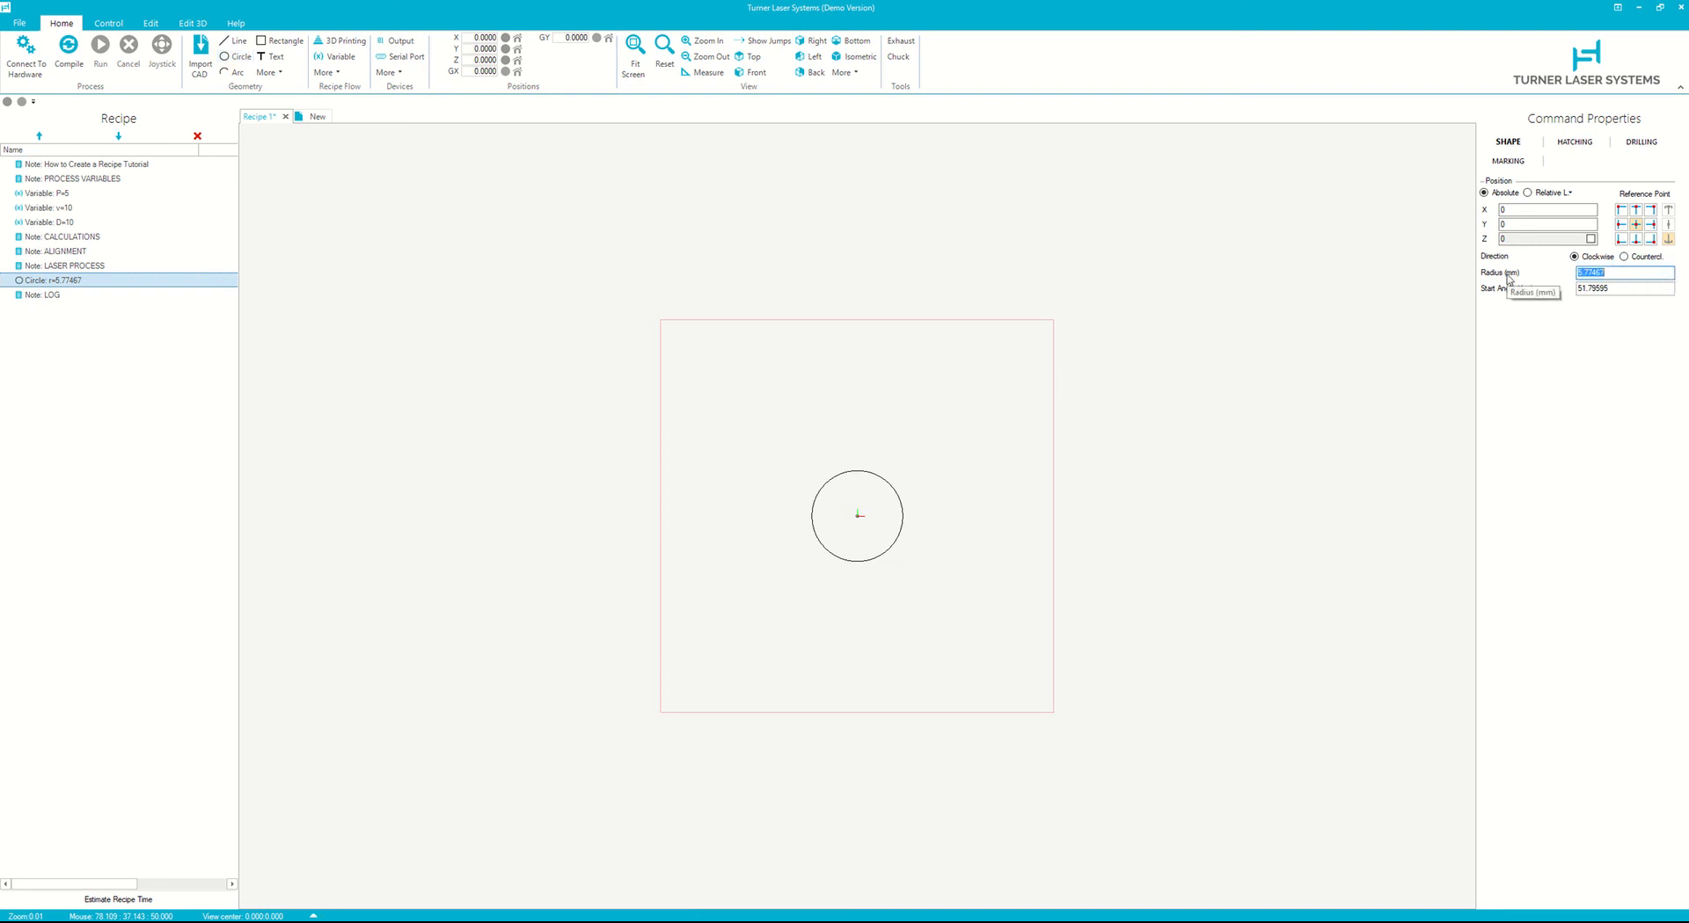
text(D)
text(r)
click(69, 54)
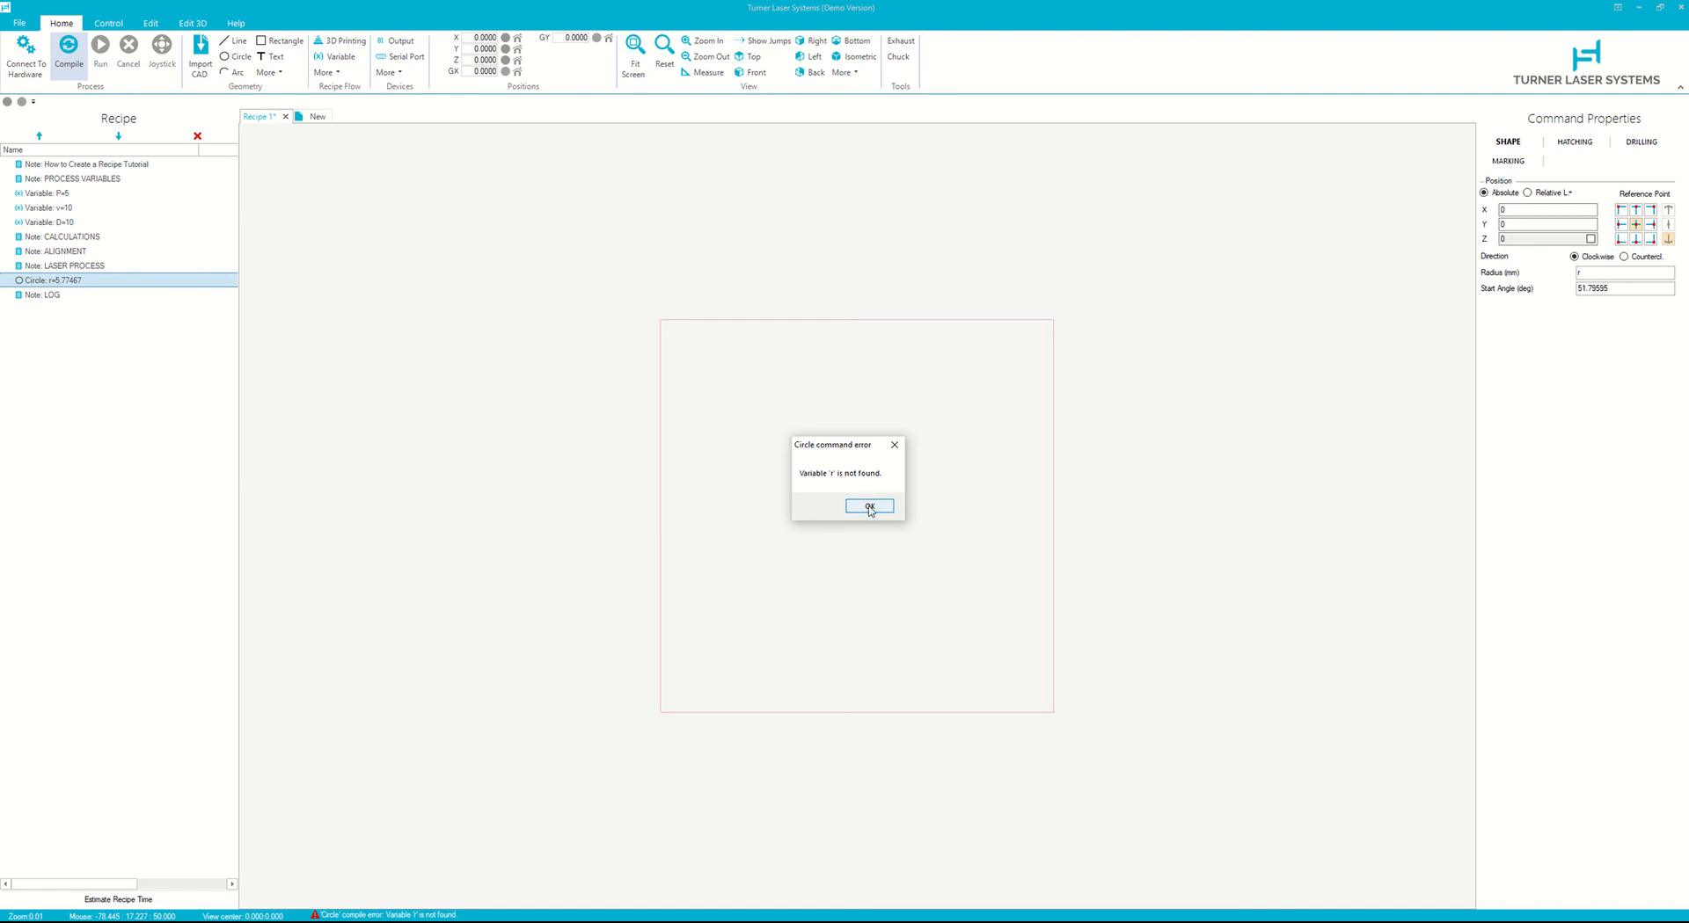
click(869, 507)
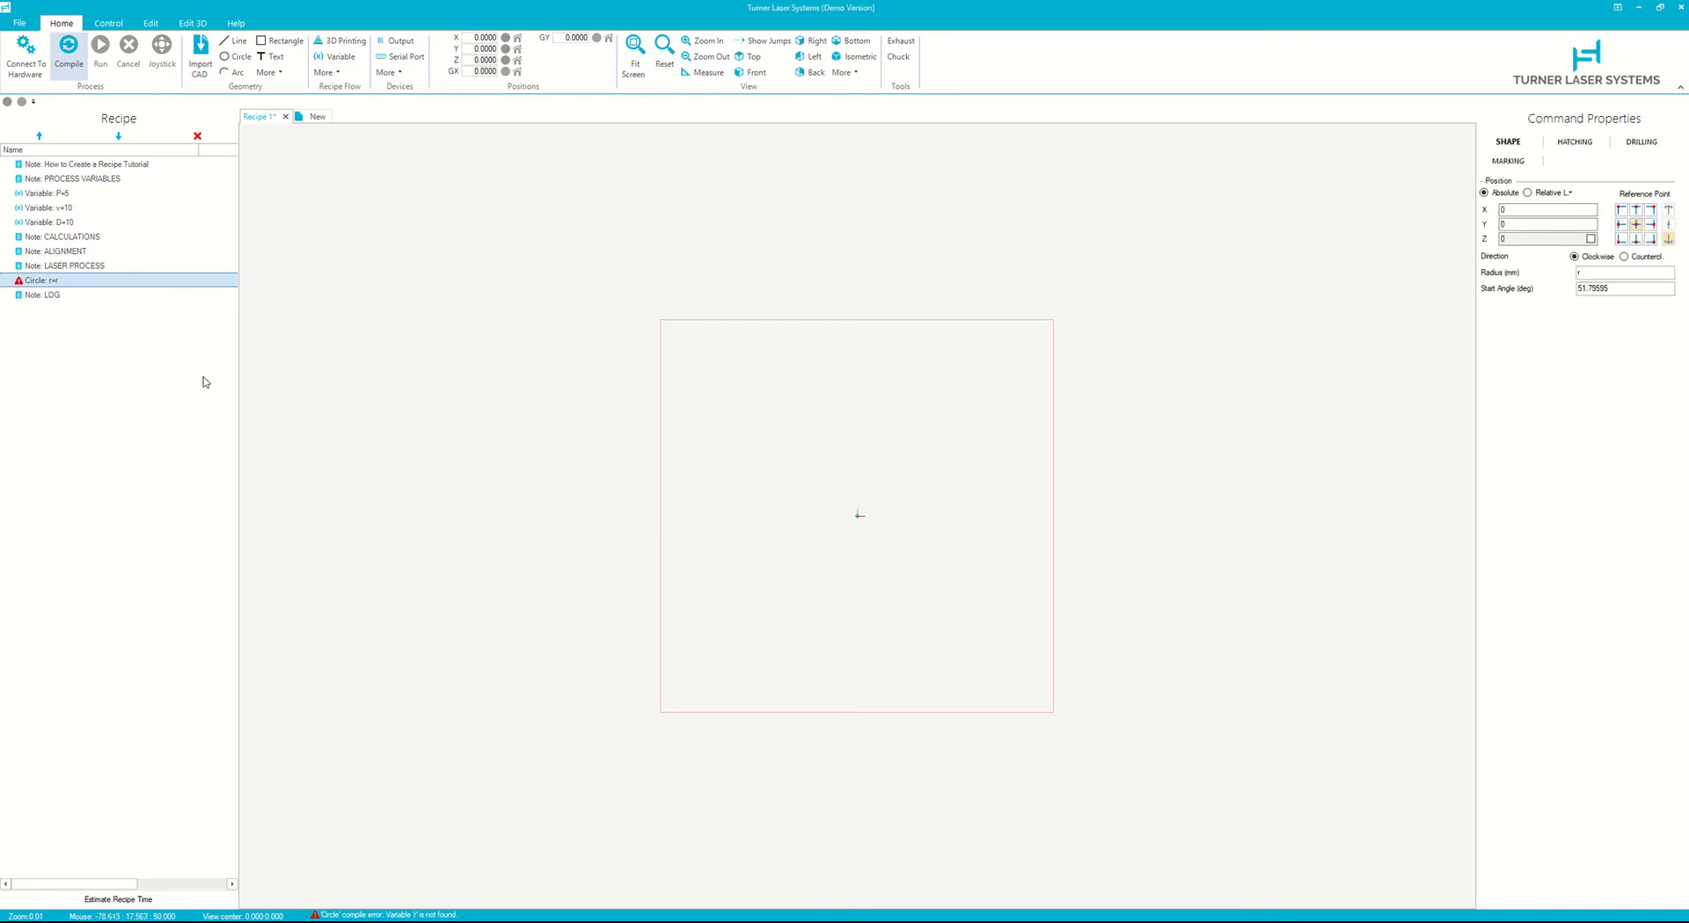
- Add a Variable under the CALCULATIONS note named r with value D/2
click(92, 237)
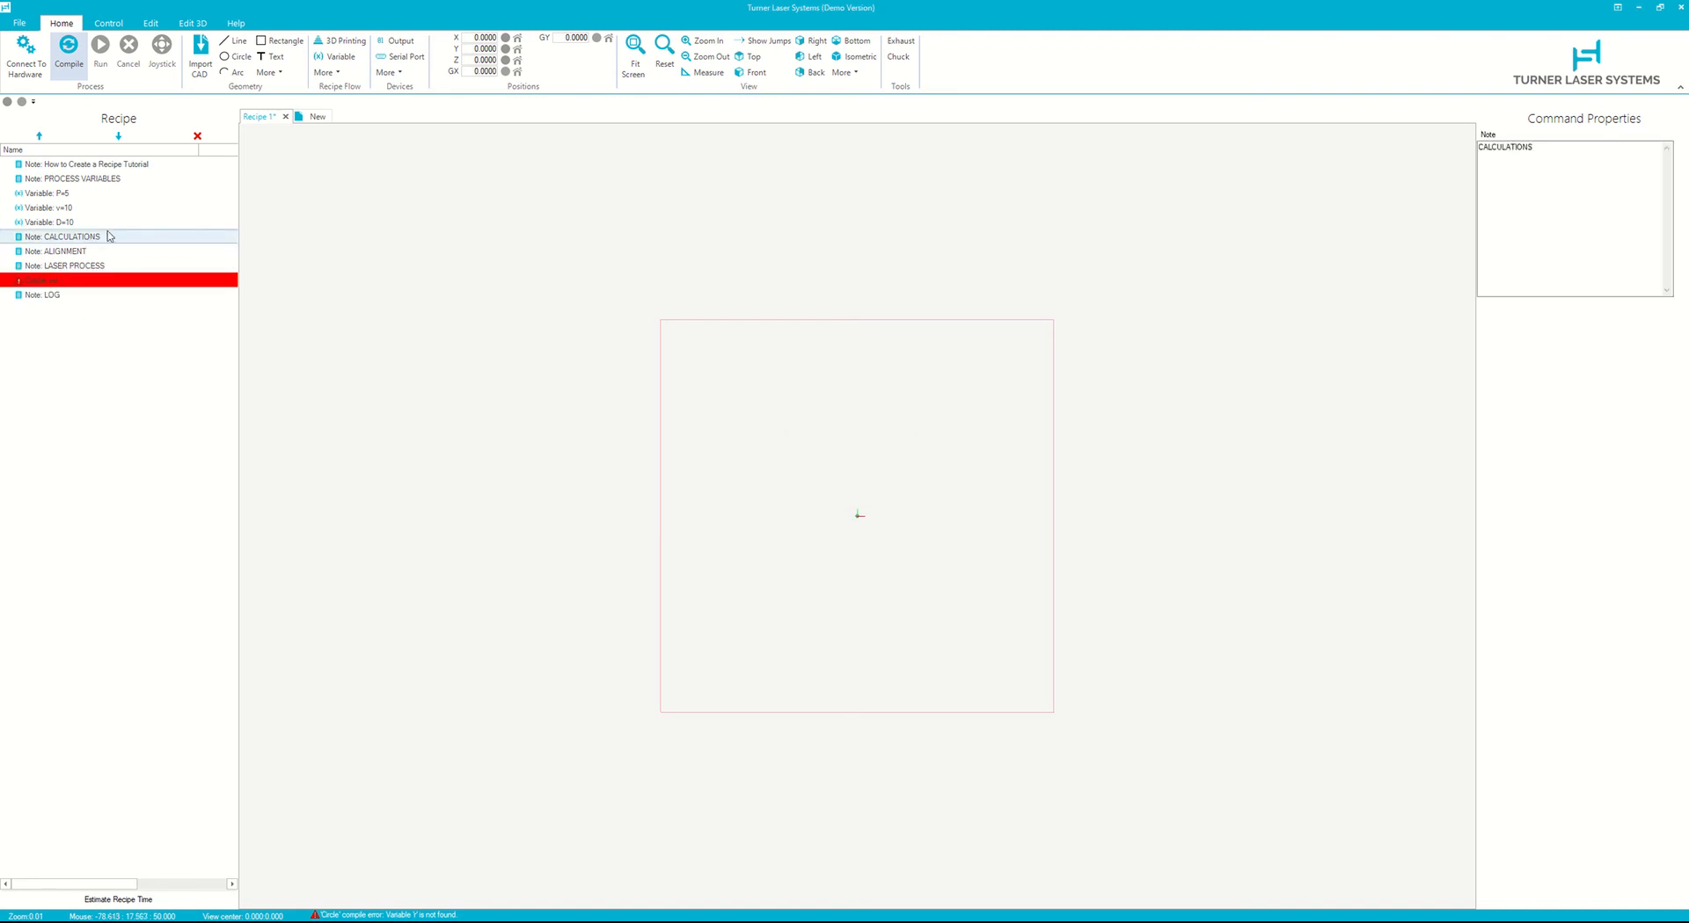
click(337, 58)
double_click(1626, 139)
text(r)
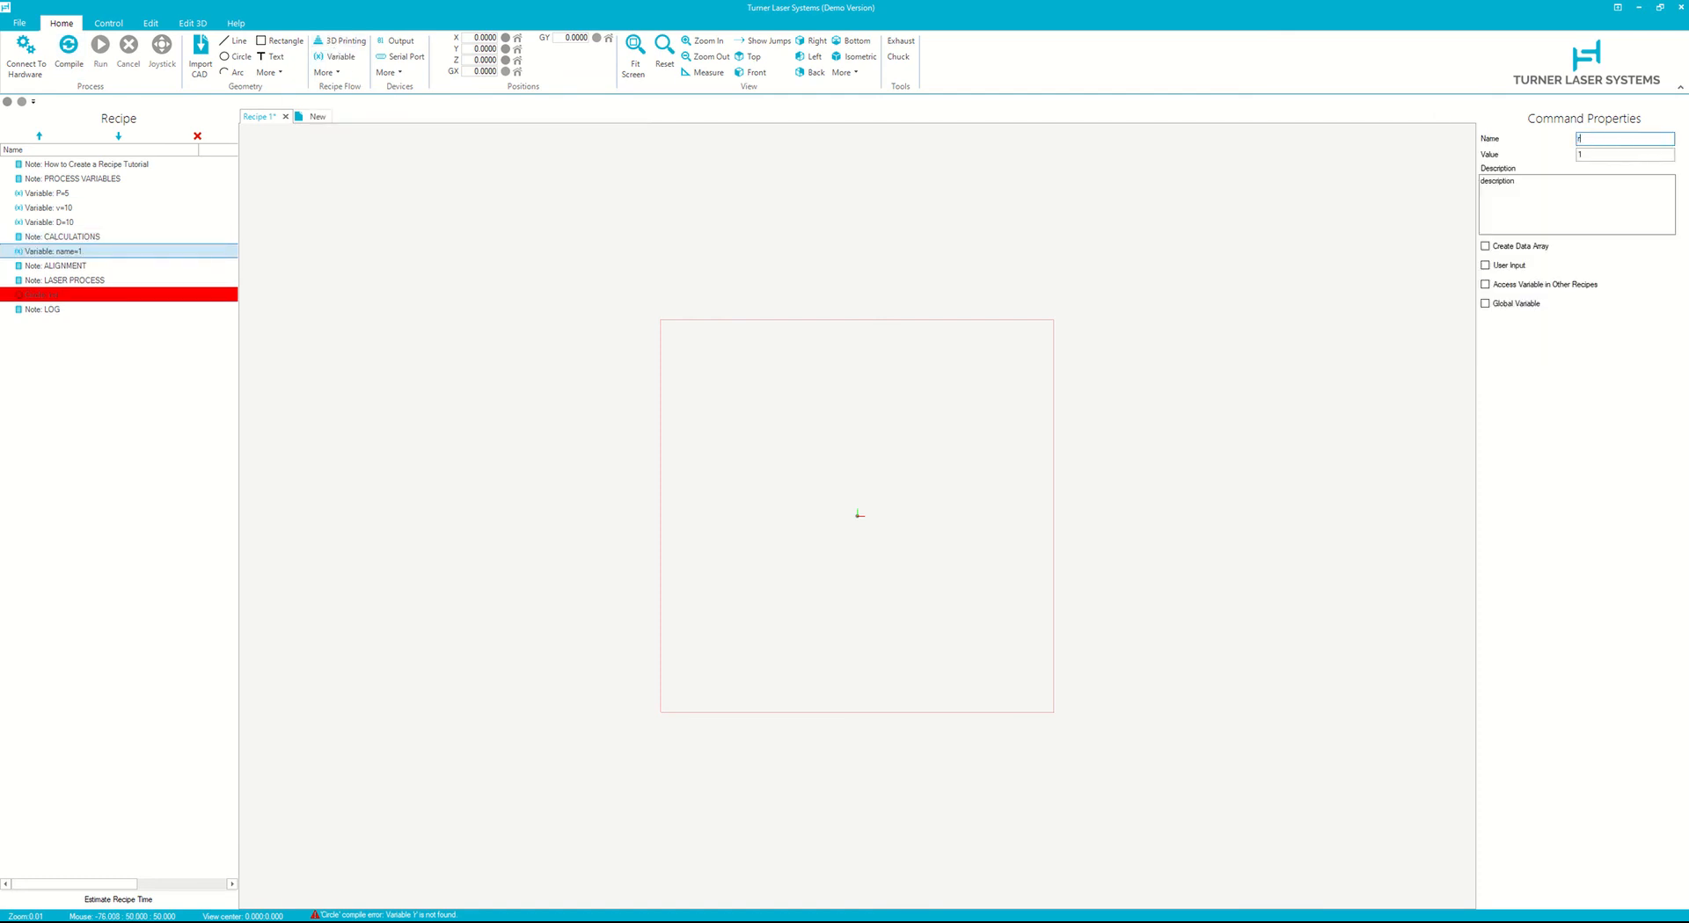
key(Tab)
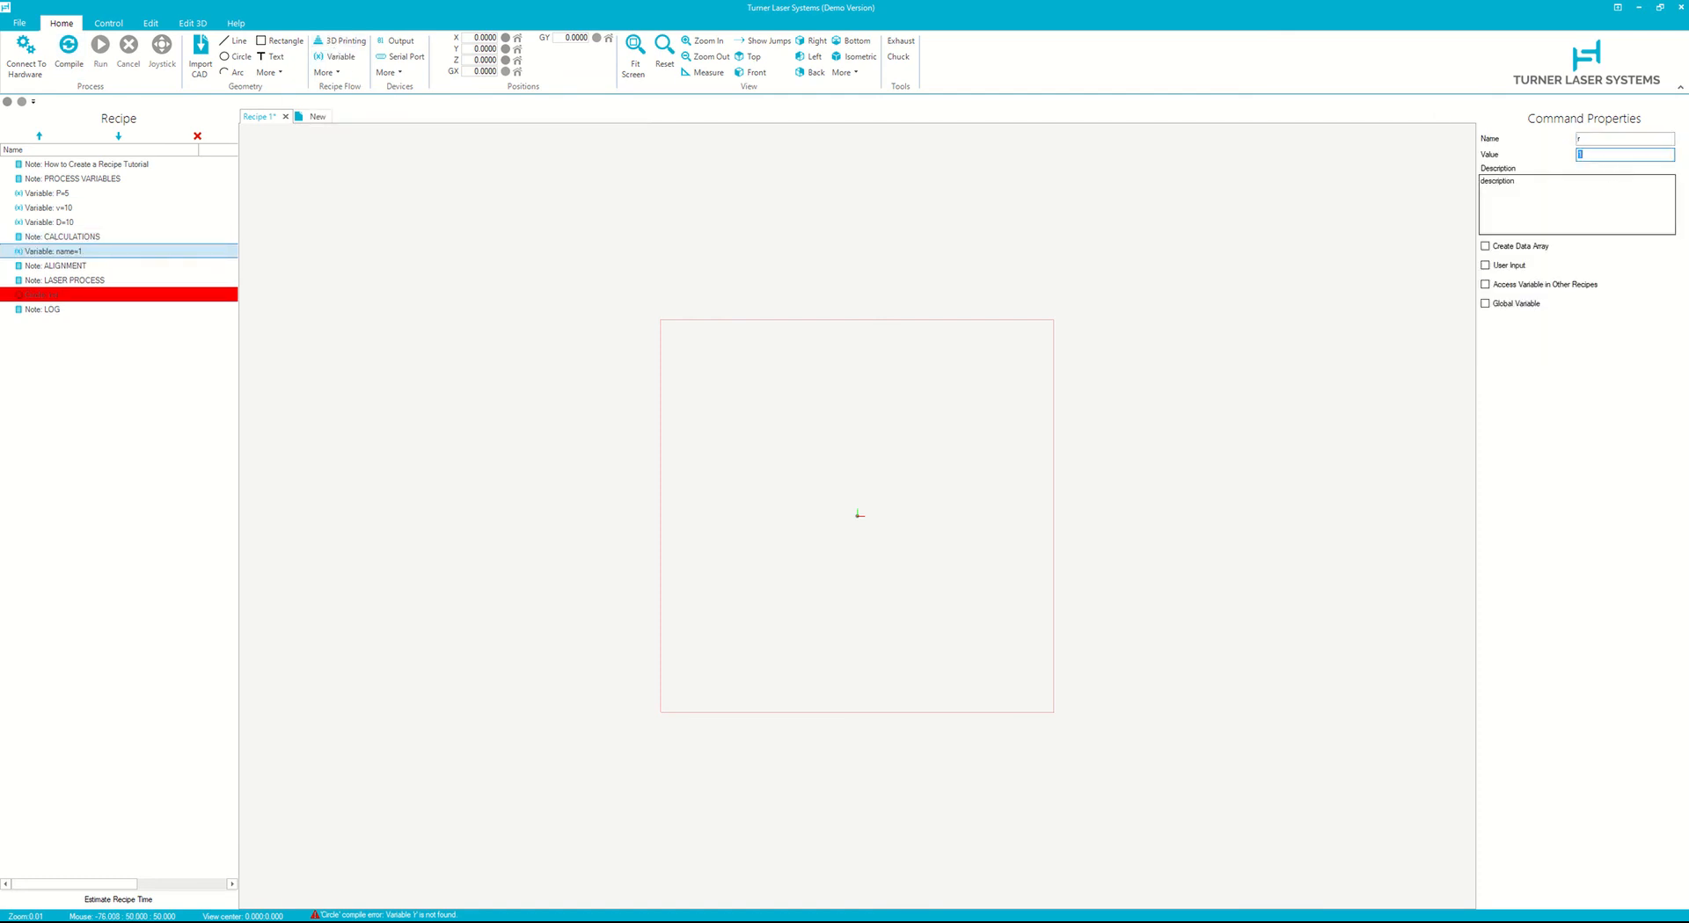
key(Tab)
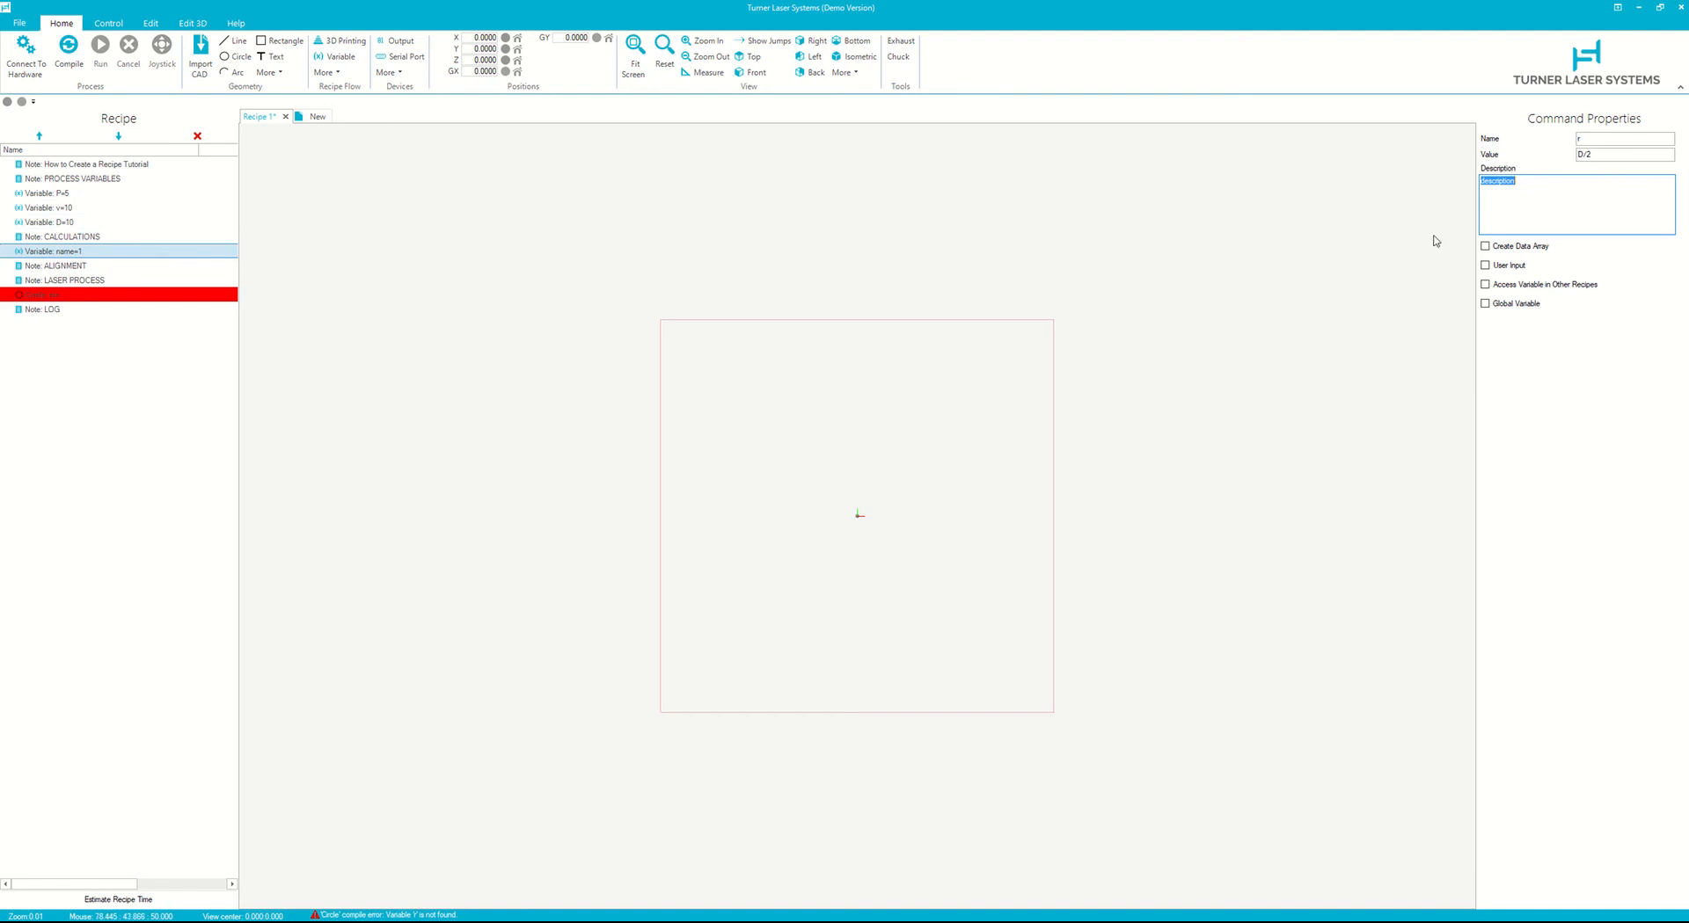
- Describe variable r as 'Convert Diameter (mm) into Radius (mm) for the circle to be cut' and compile
click(83, 296)
click(84, 303)
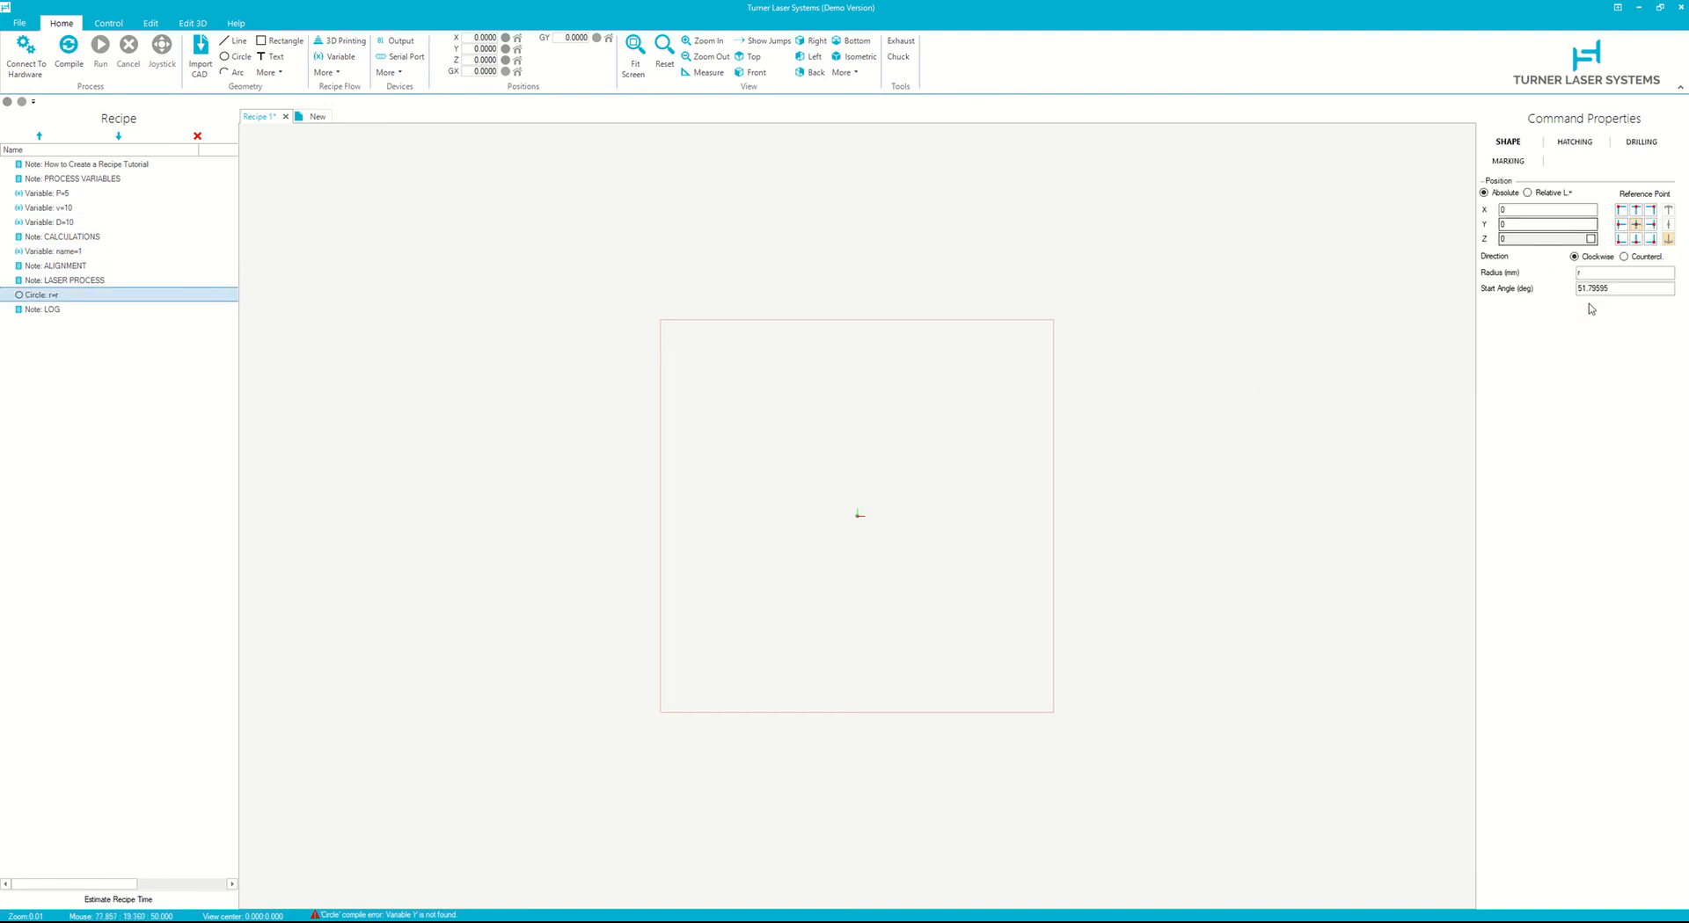
click(118, 254)
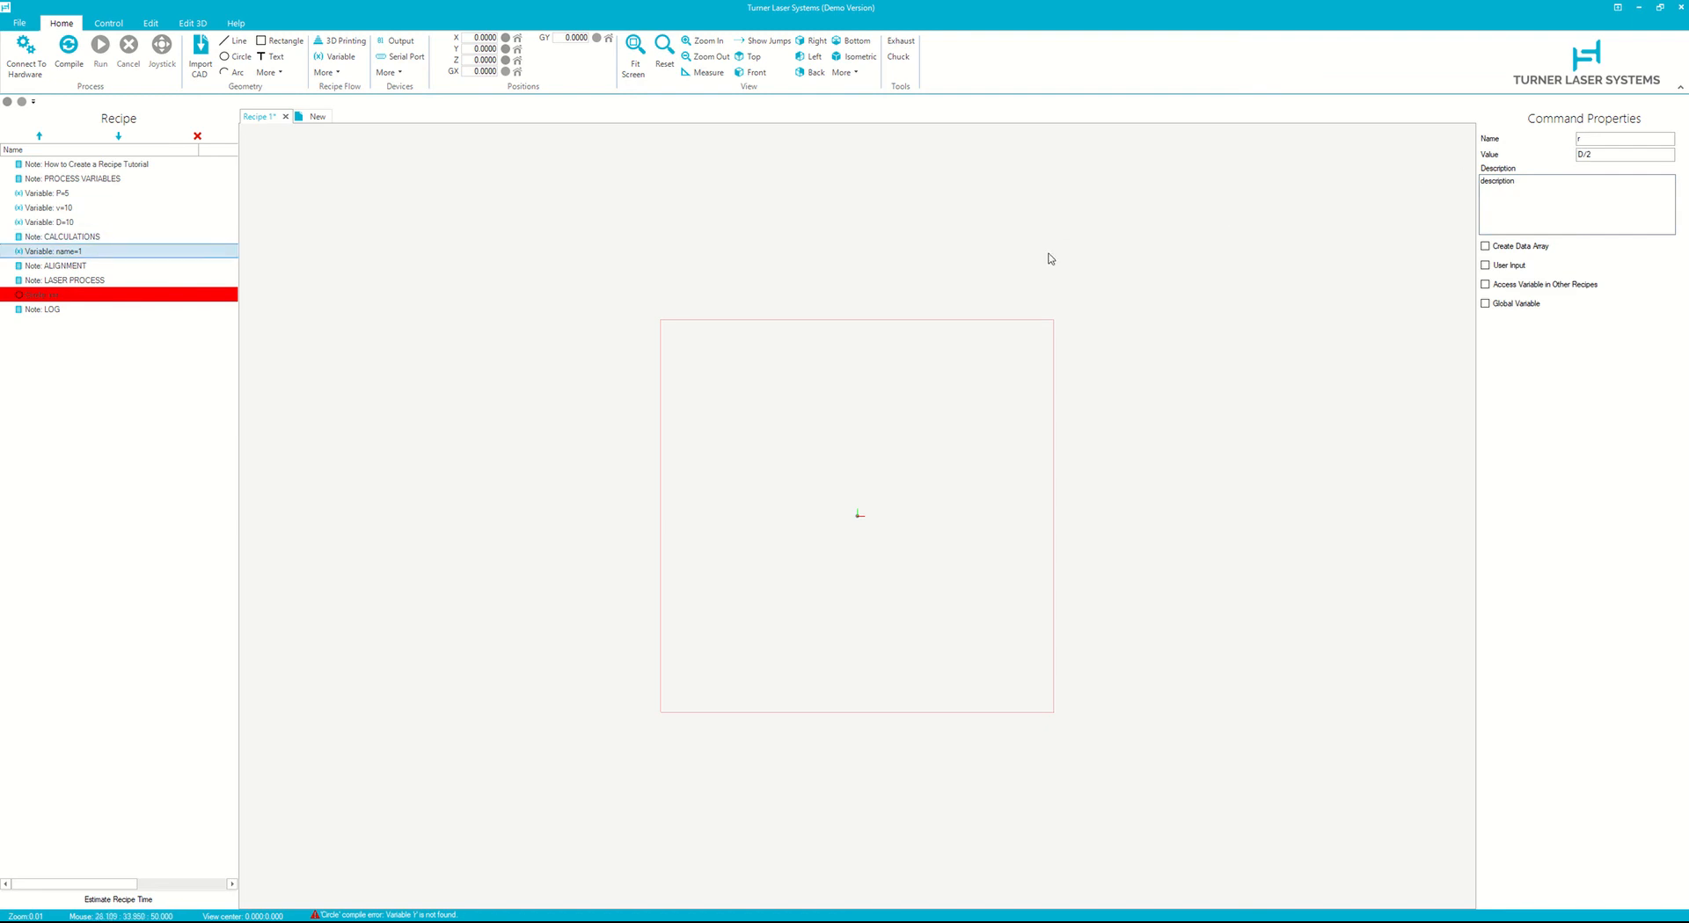
drag(1628, 204, 1285, 189)
text(Conver)
text(t Diamon)
text(er (mm) into Radius (mm) for the circle to be cut)
click(68, 49)
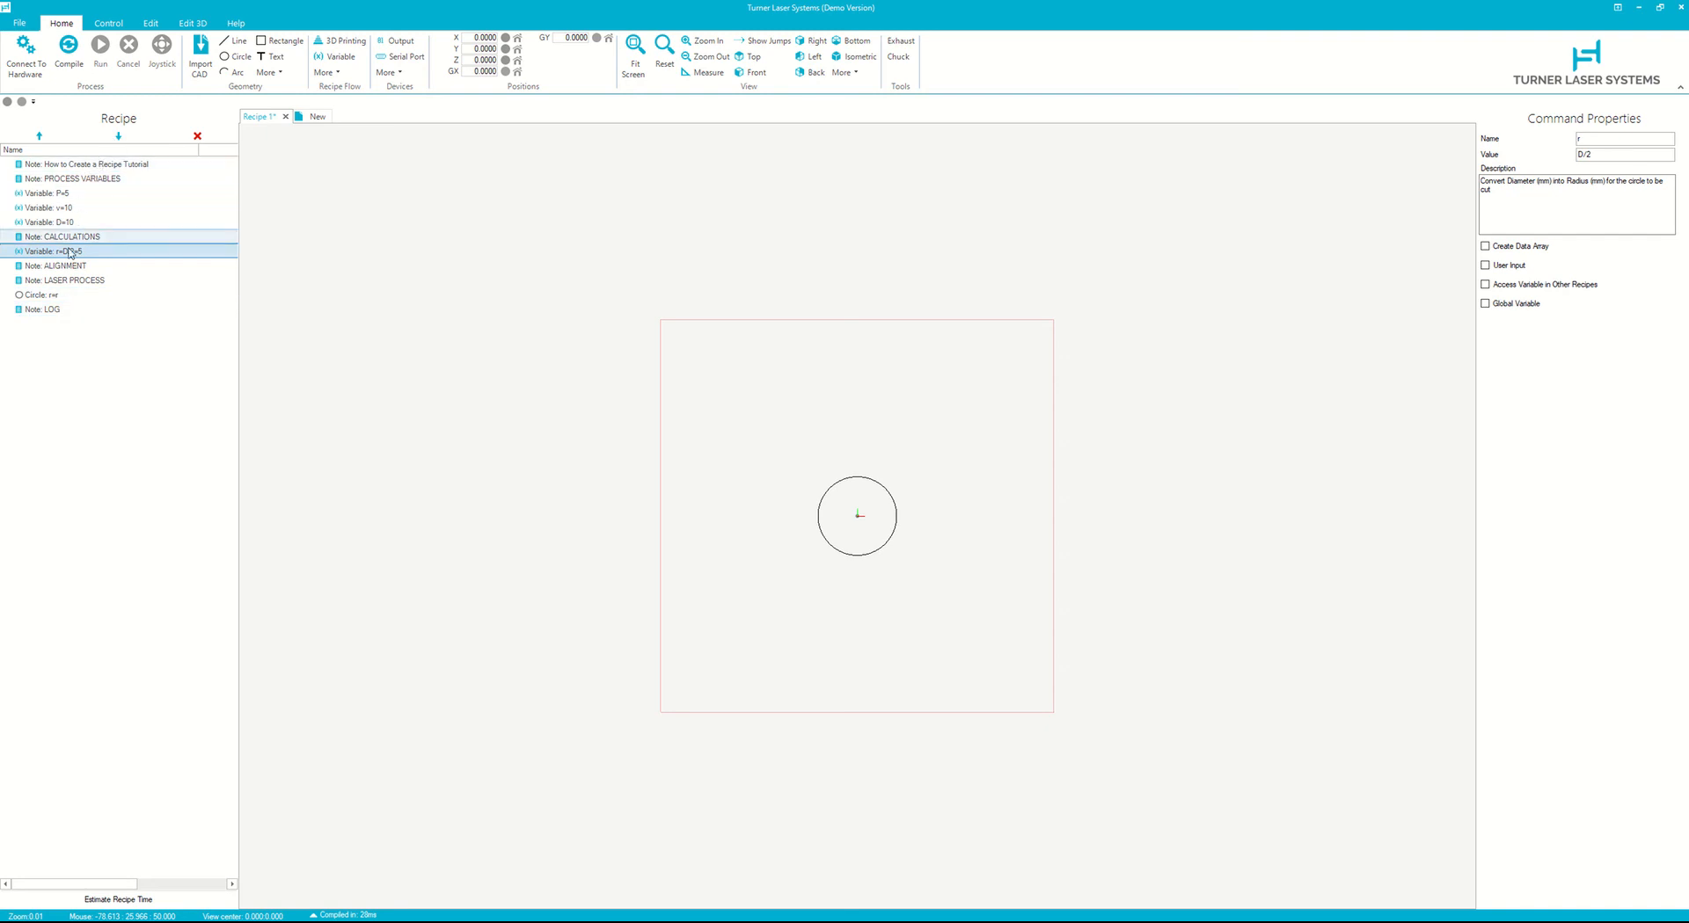
- Set the circle's start angle to 0 degrees
click(87, 295)
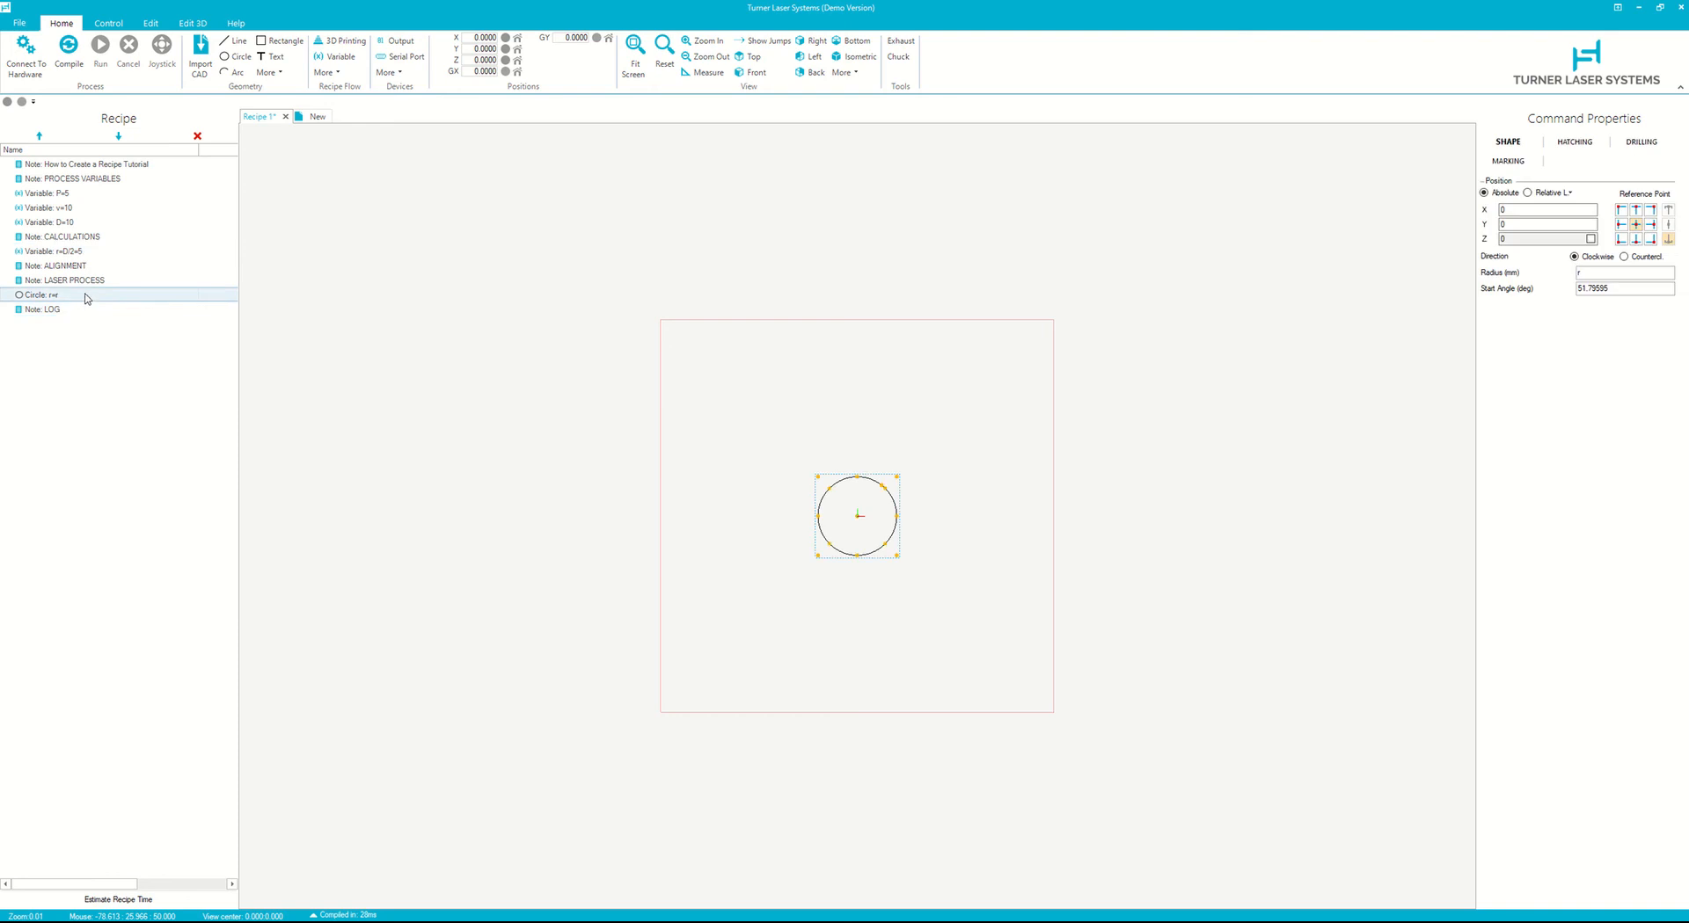
shift+click(94, 308)
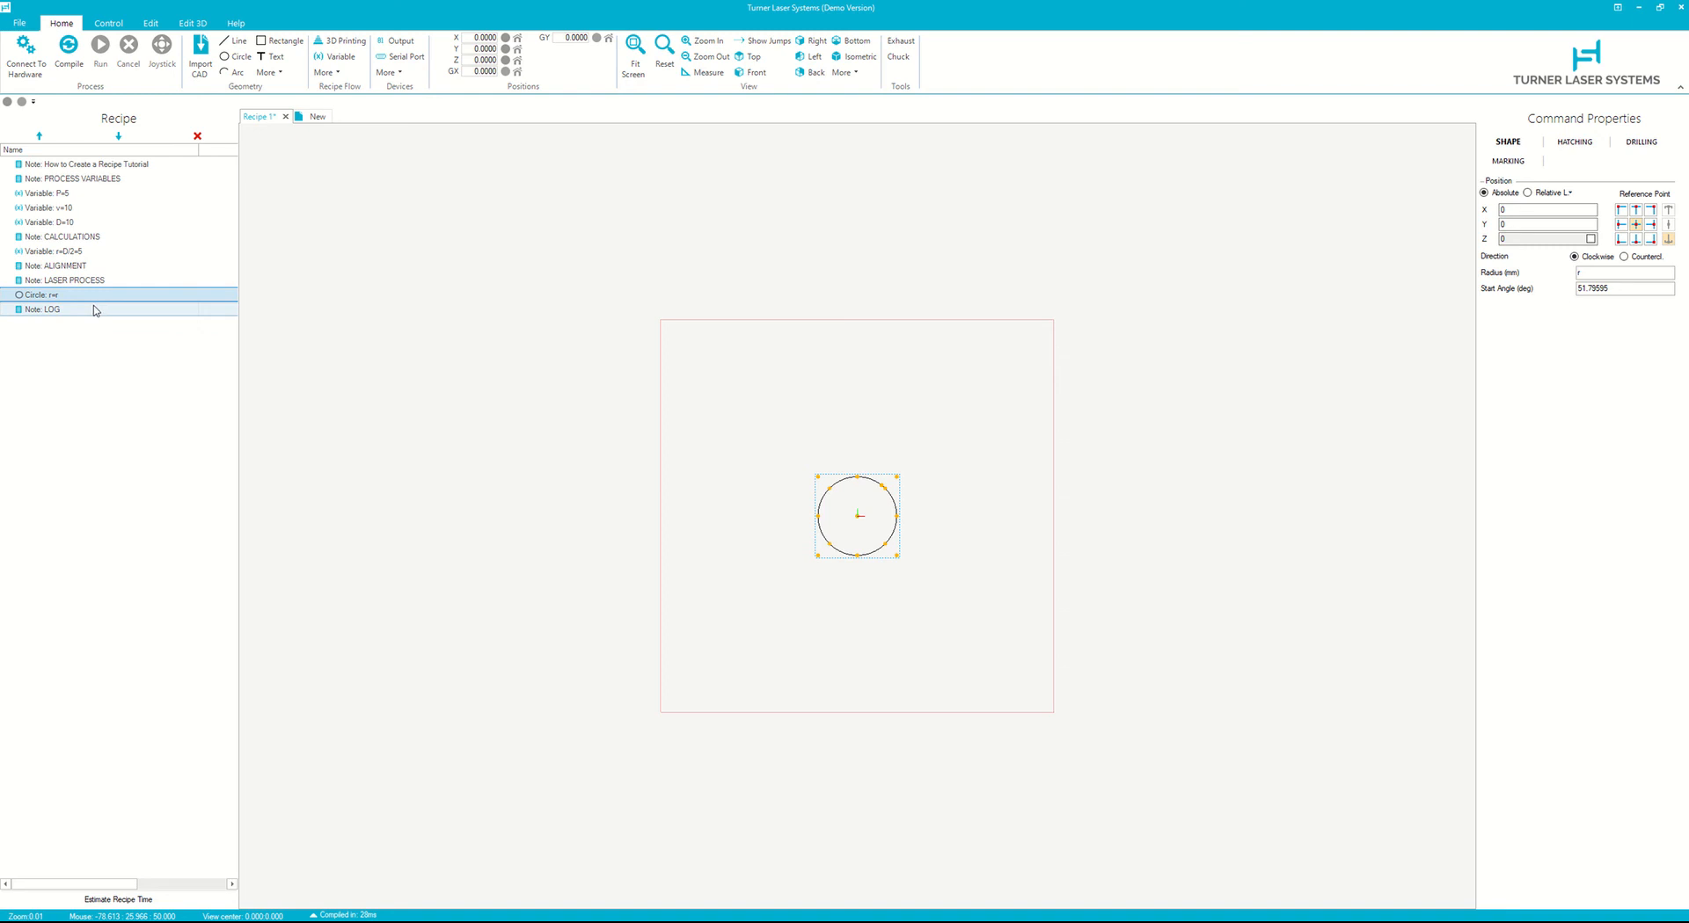
click(95, 310)
shift+click(80, 300)
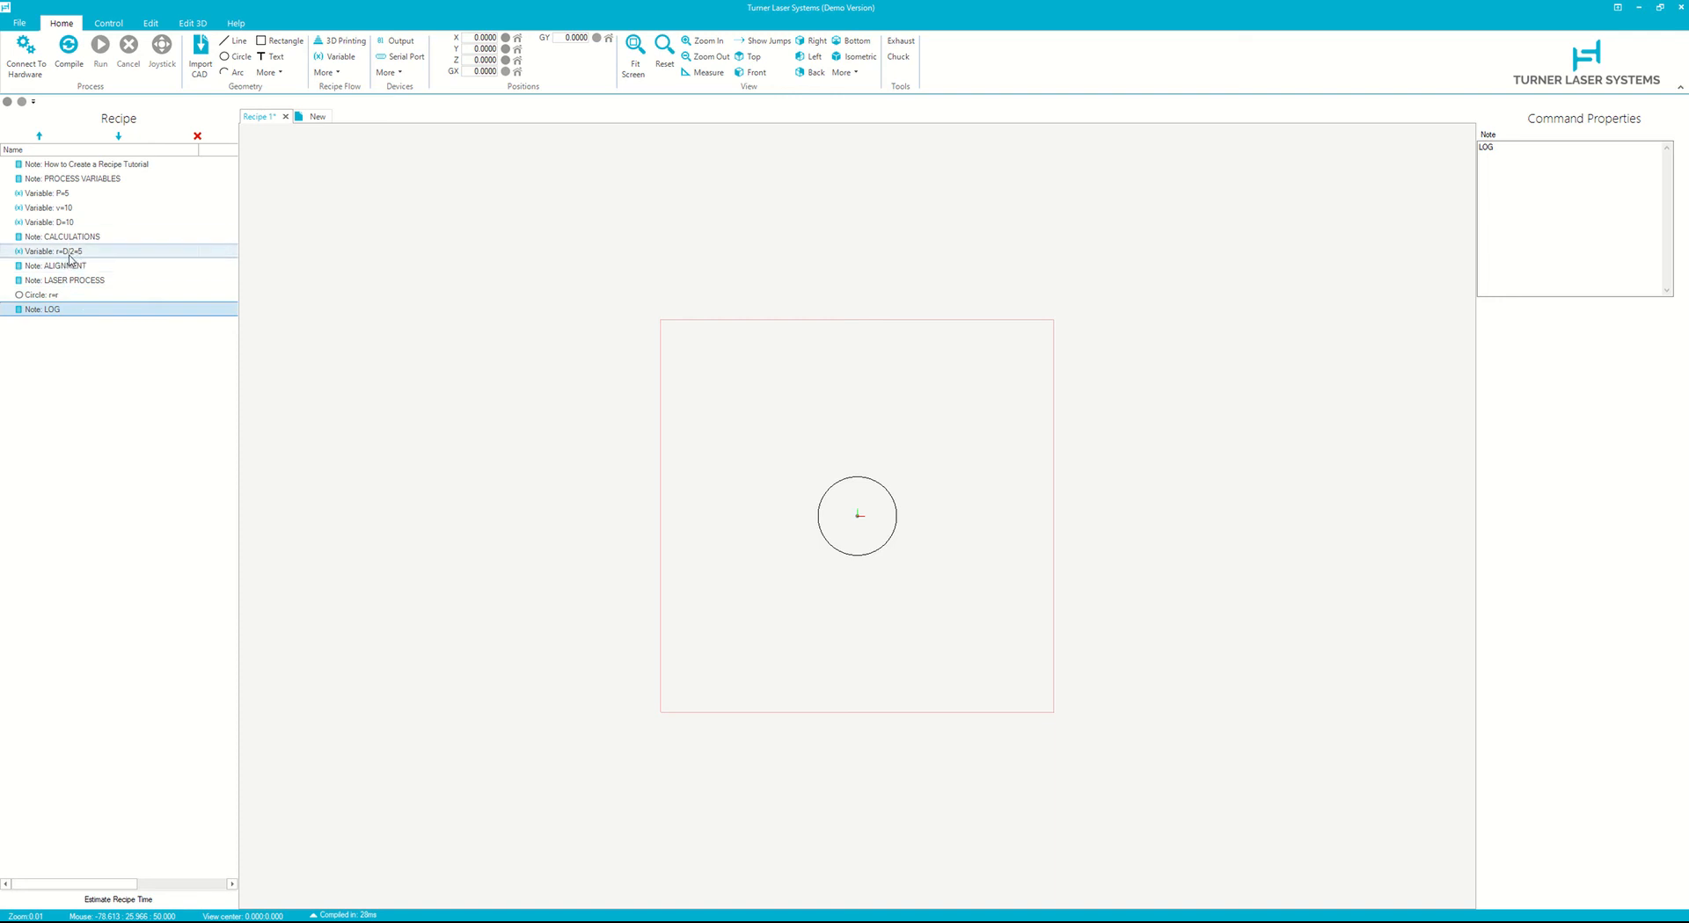
click(82, 295)
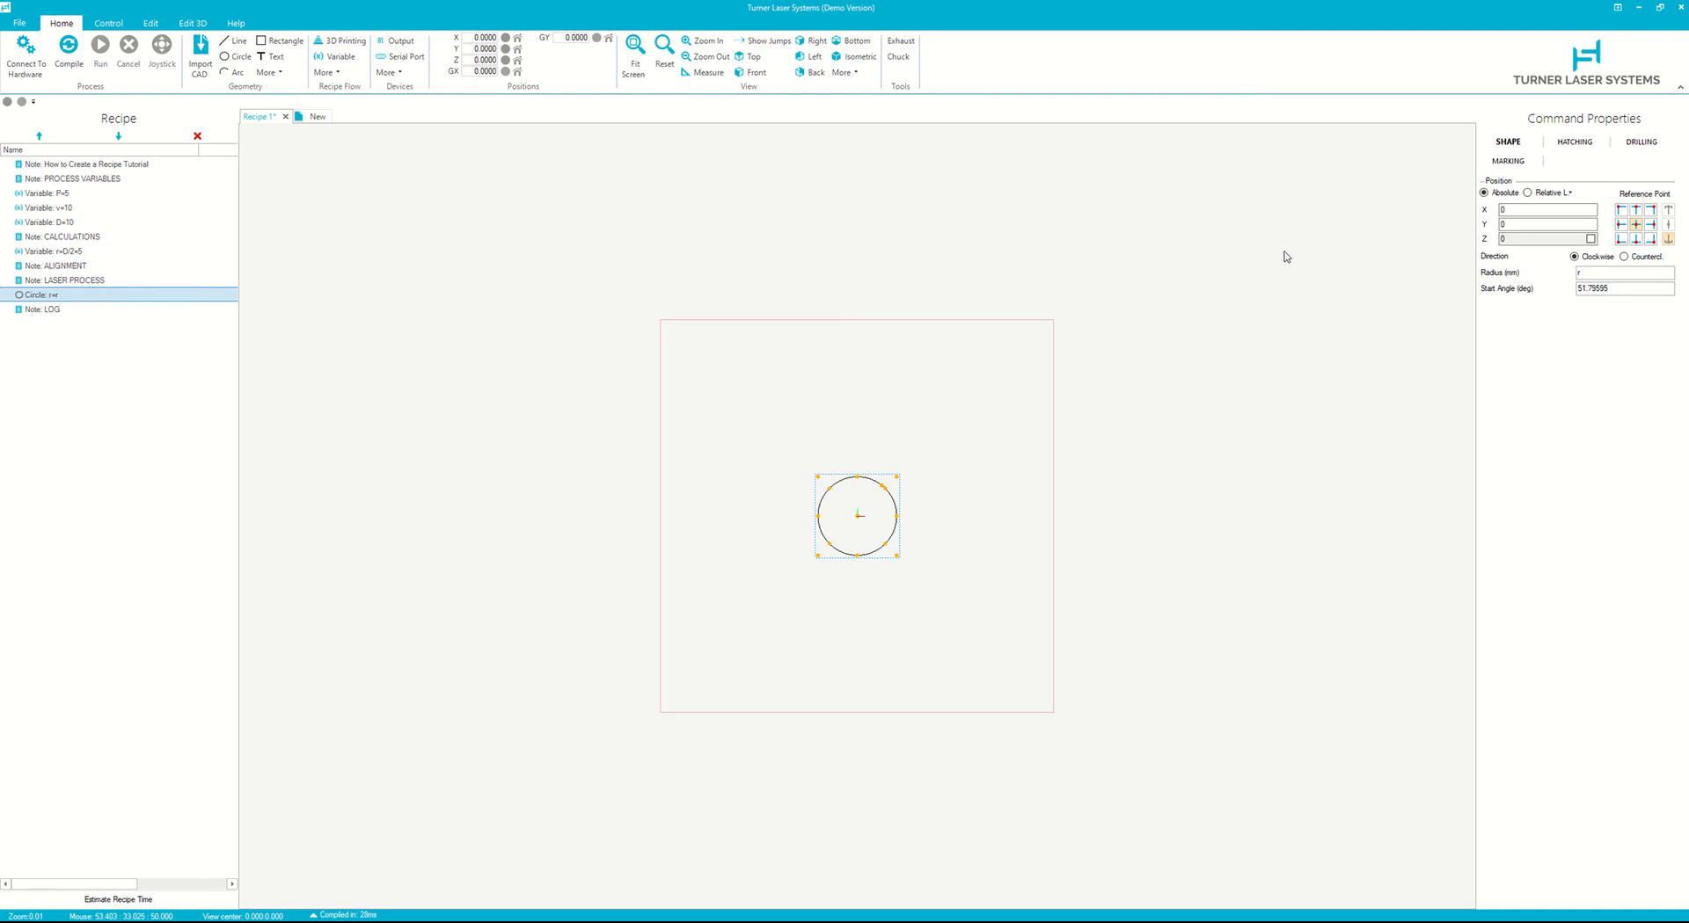
double_click(1640, 288)
text(0)
- Apply the Laser Mark marking parameters to the circle and inspect its power and motion settings
click(1494, 164)
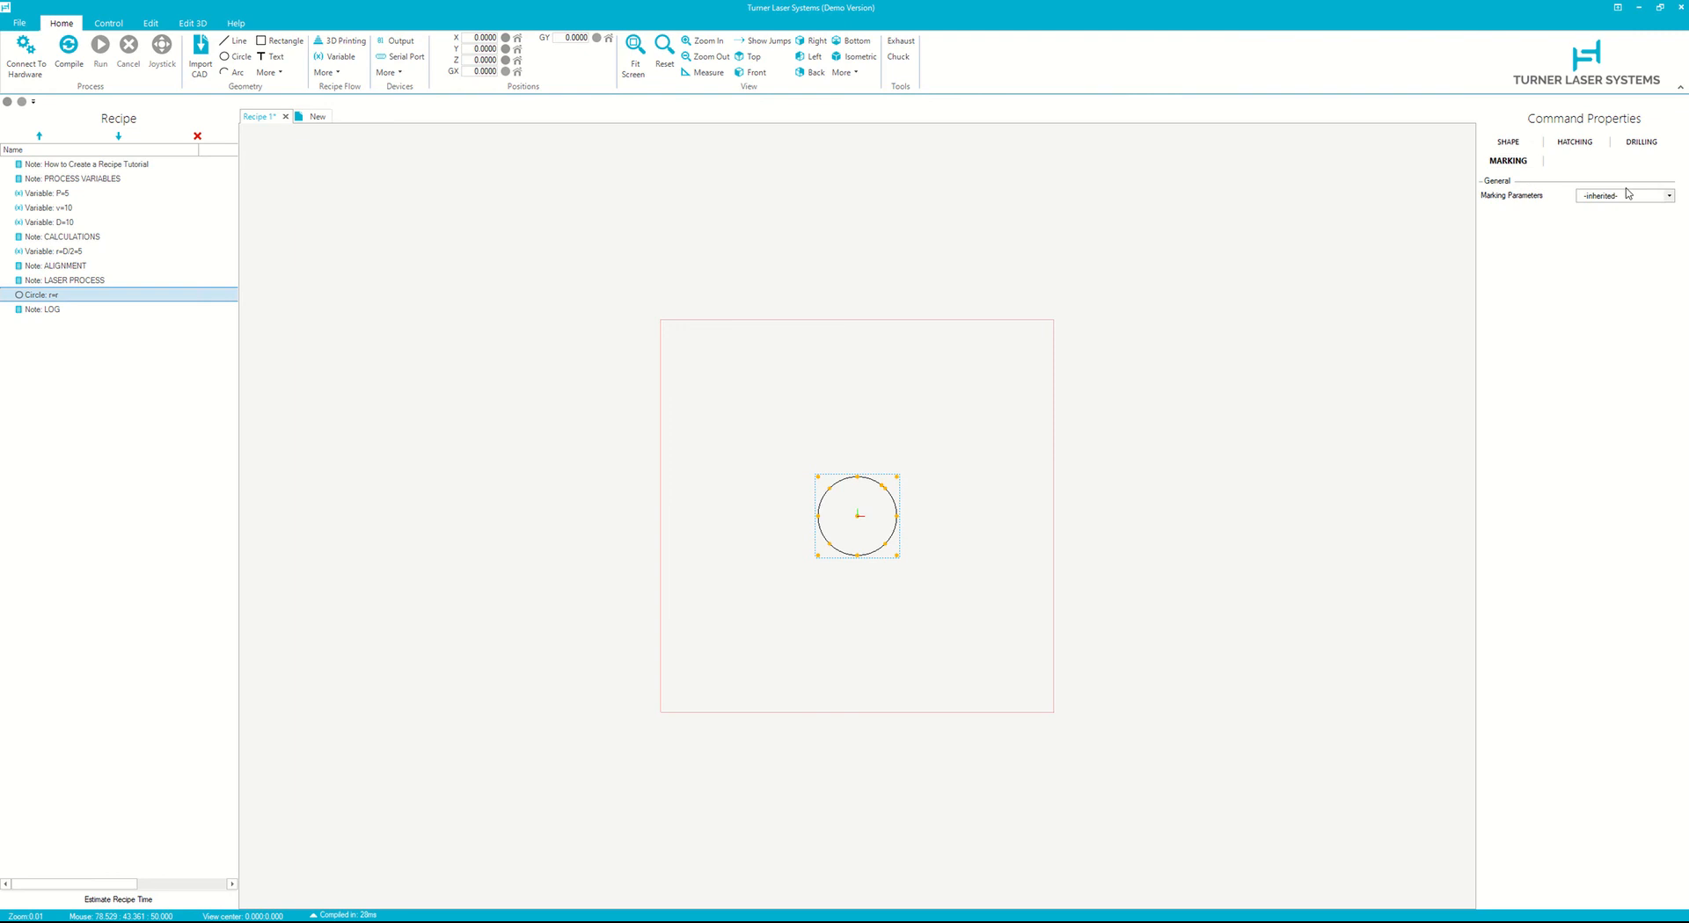
click(1627, 195)
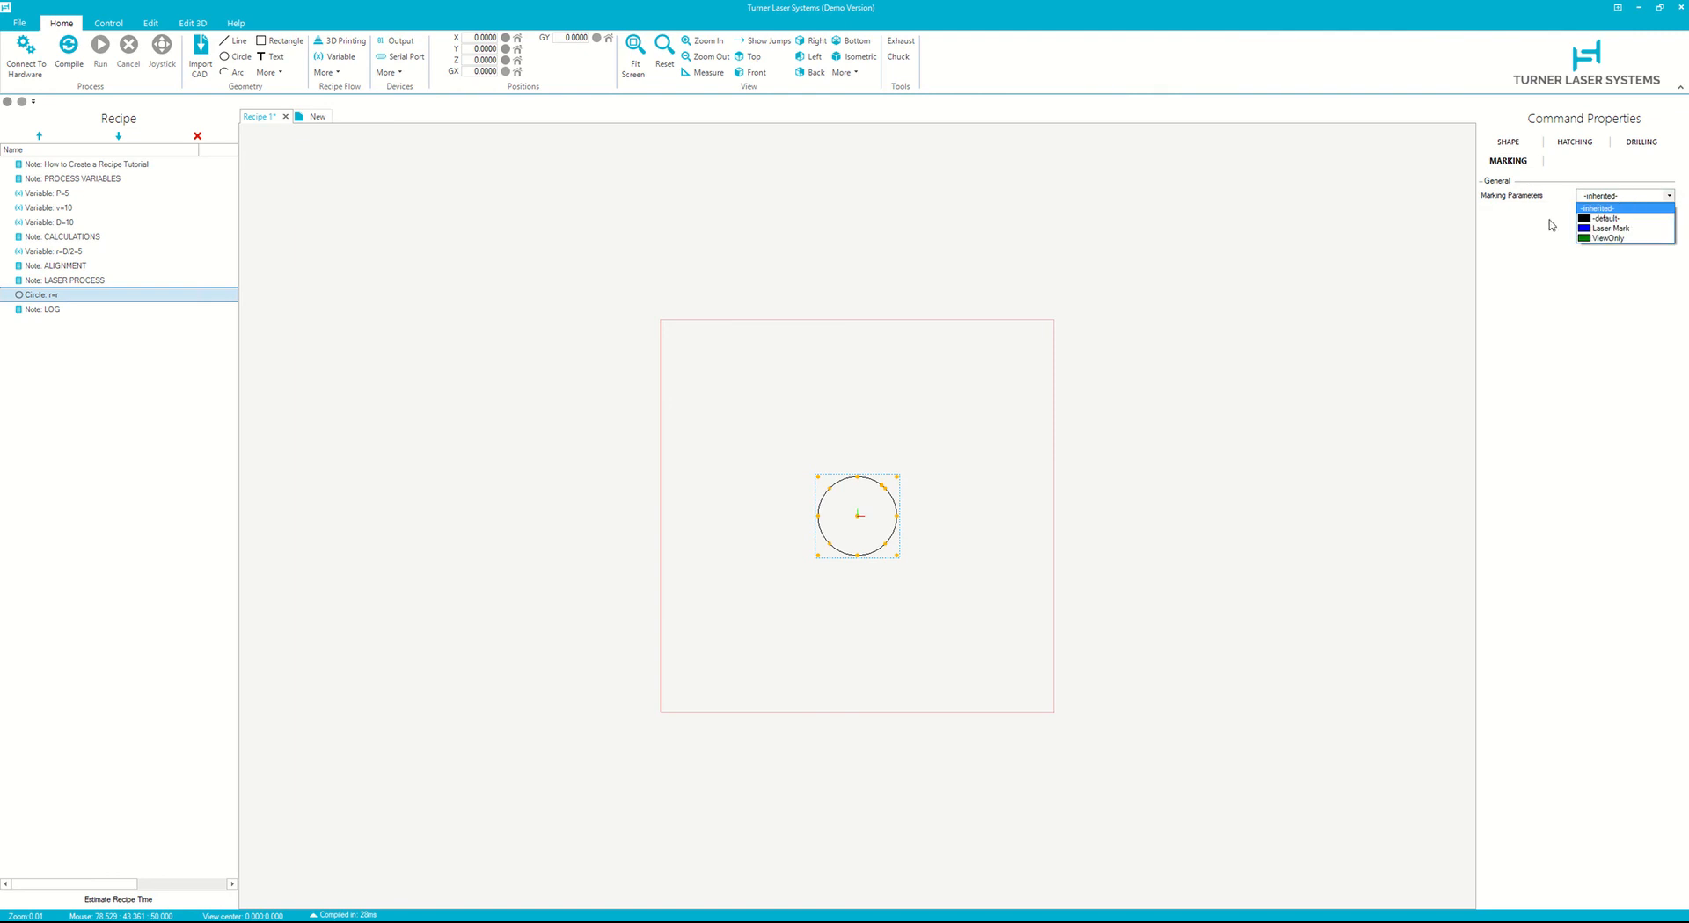
click(1604, 228)
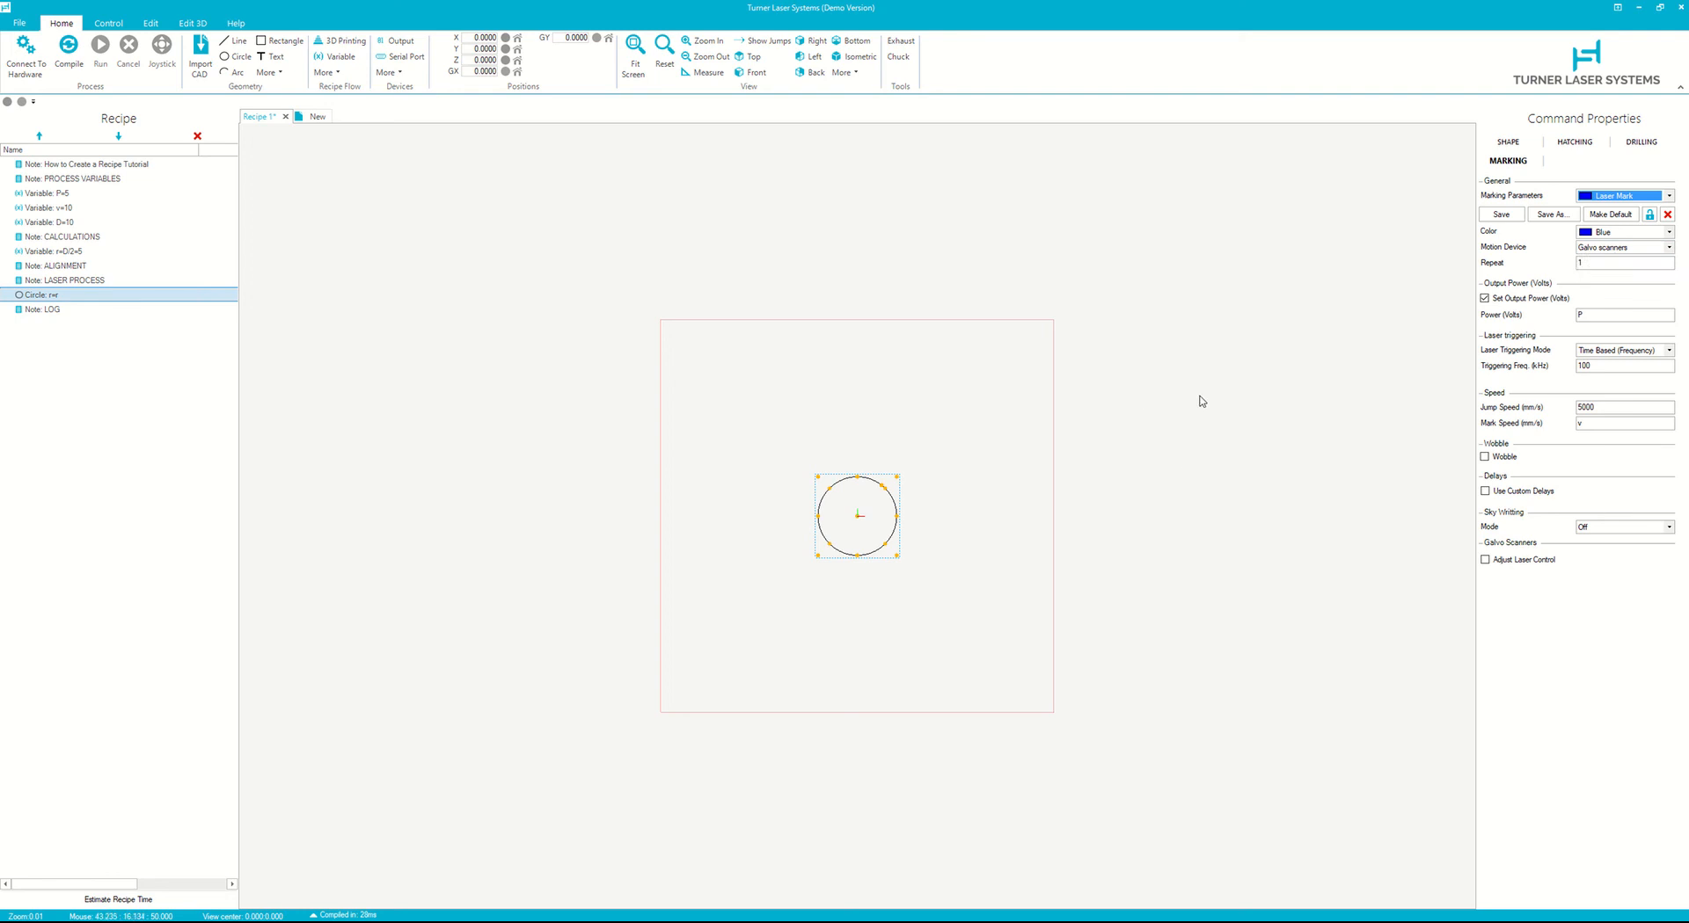
click(1629, 251)
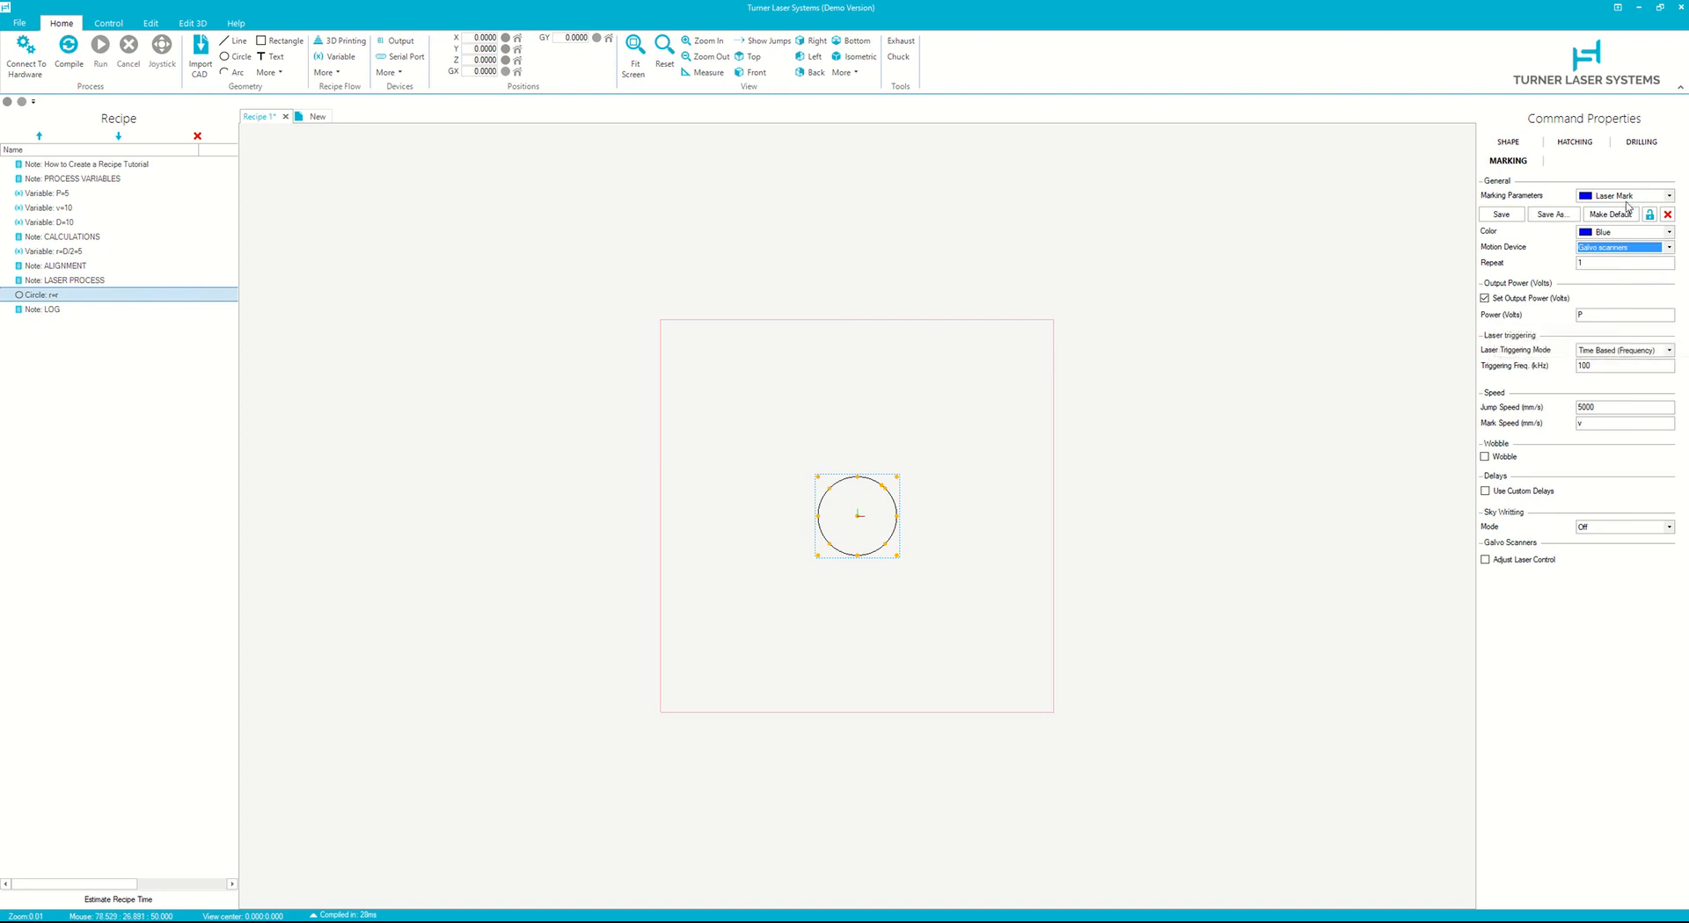
double_click(1605, 315)
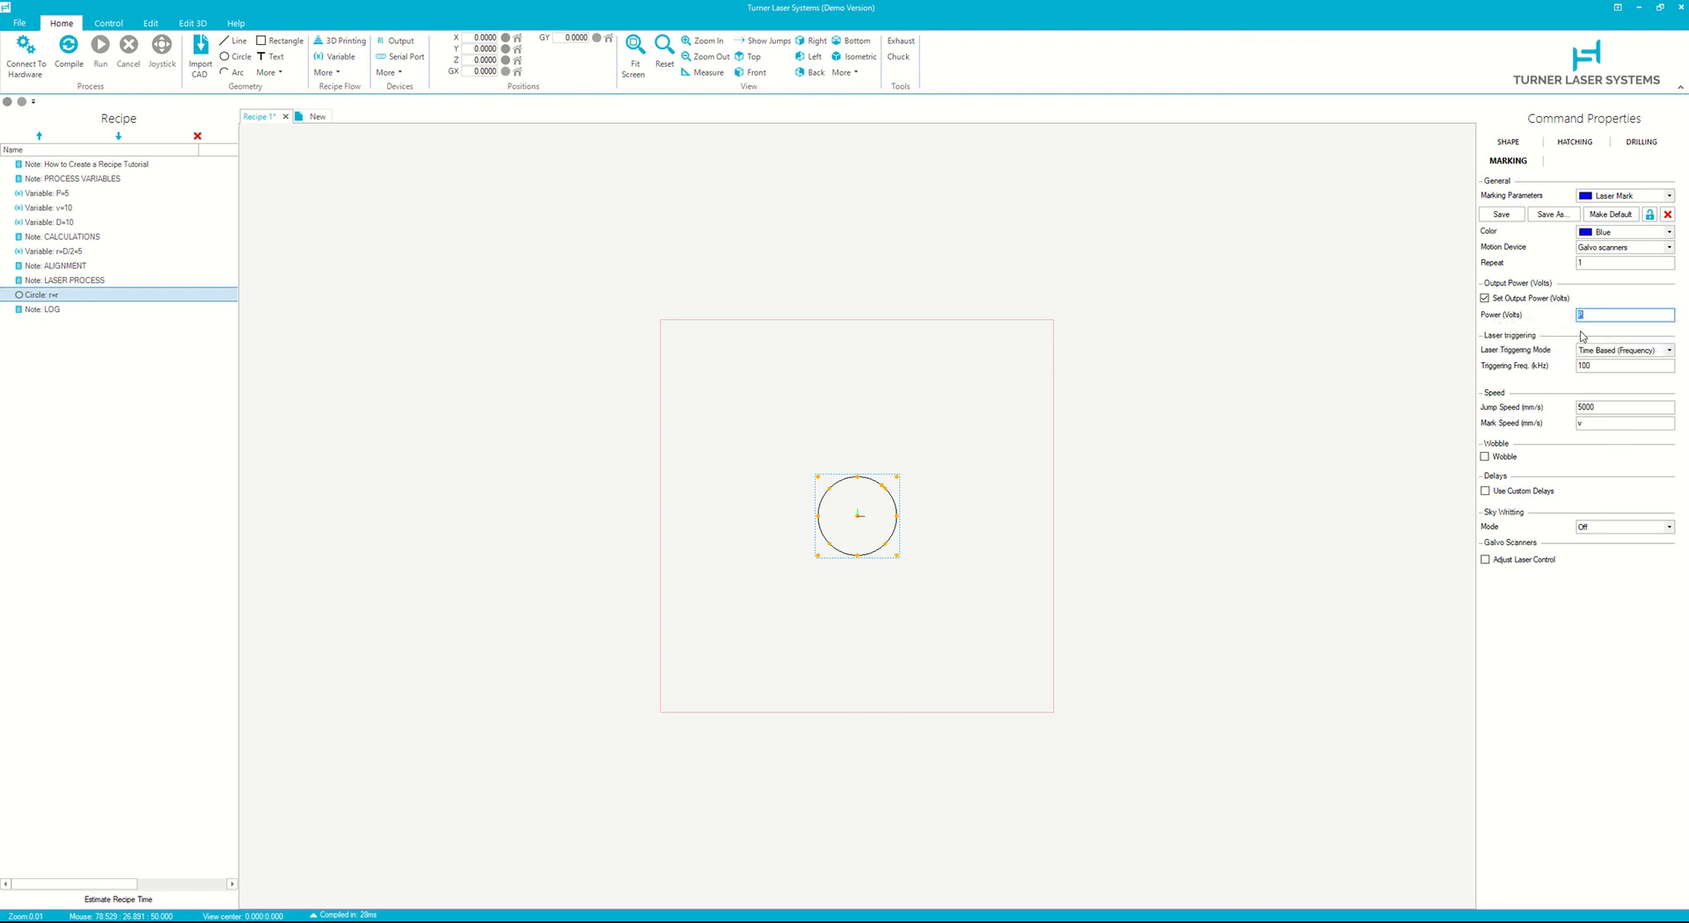
- Switch the circle's marking parameters to <default>
click(1614, 196)
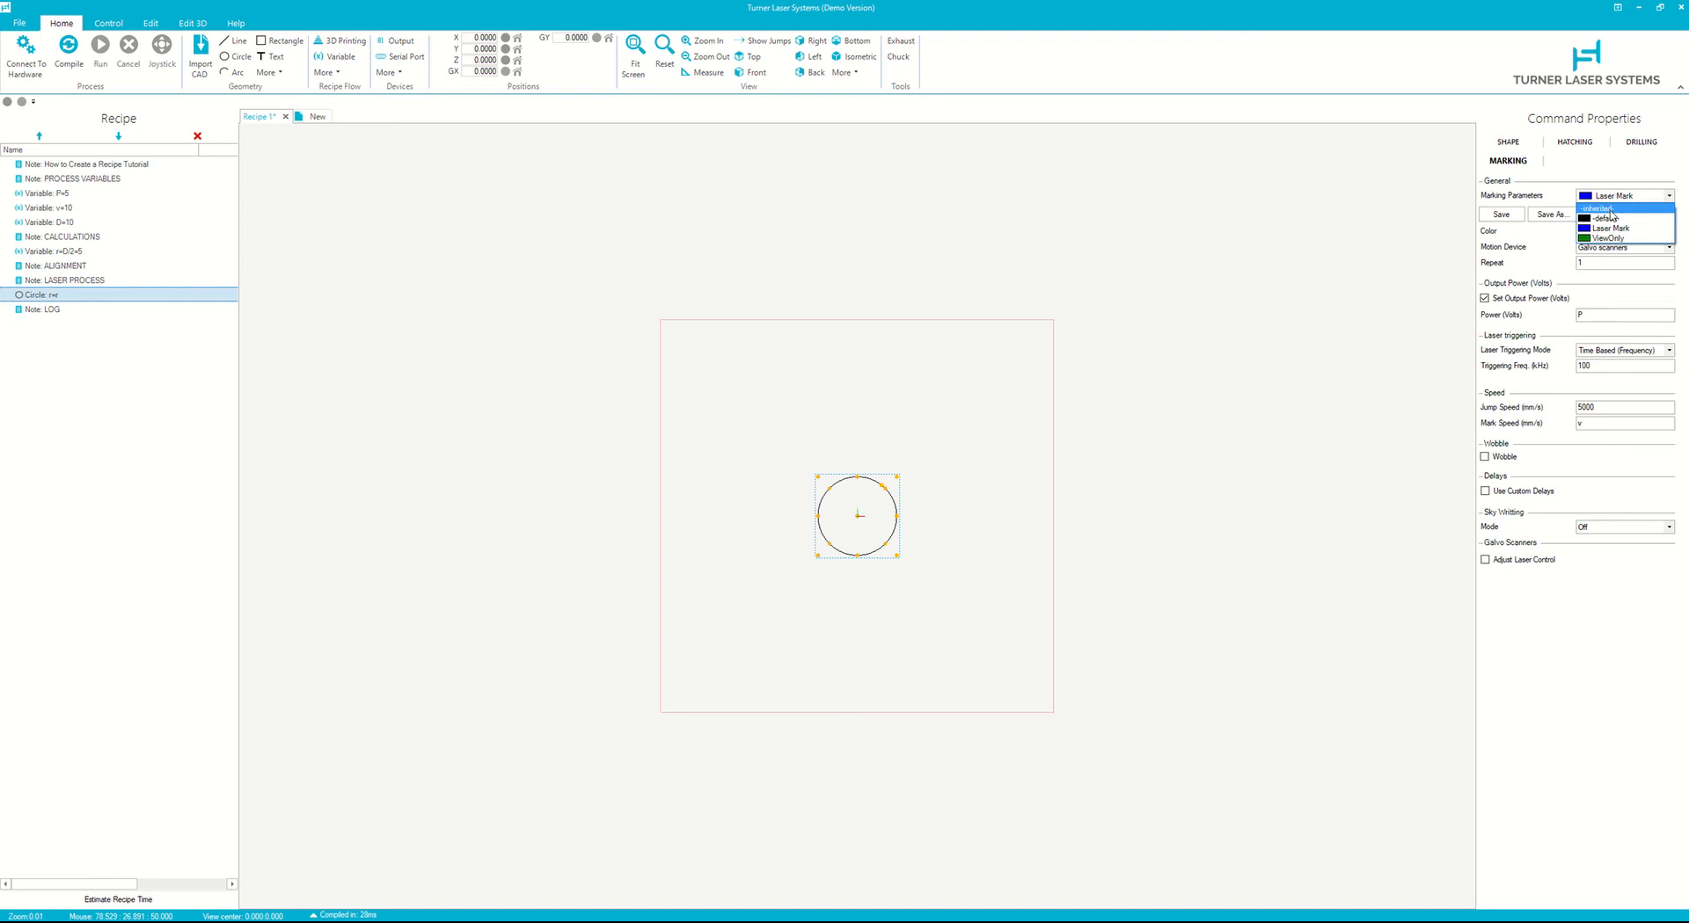
click(1609, 218)
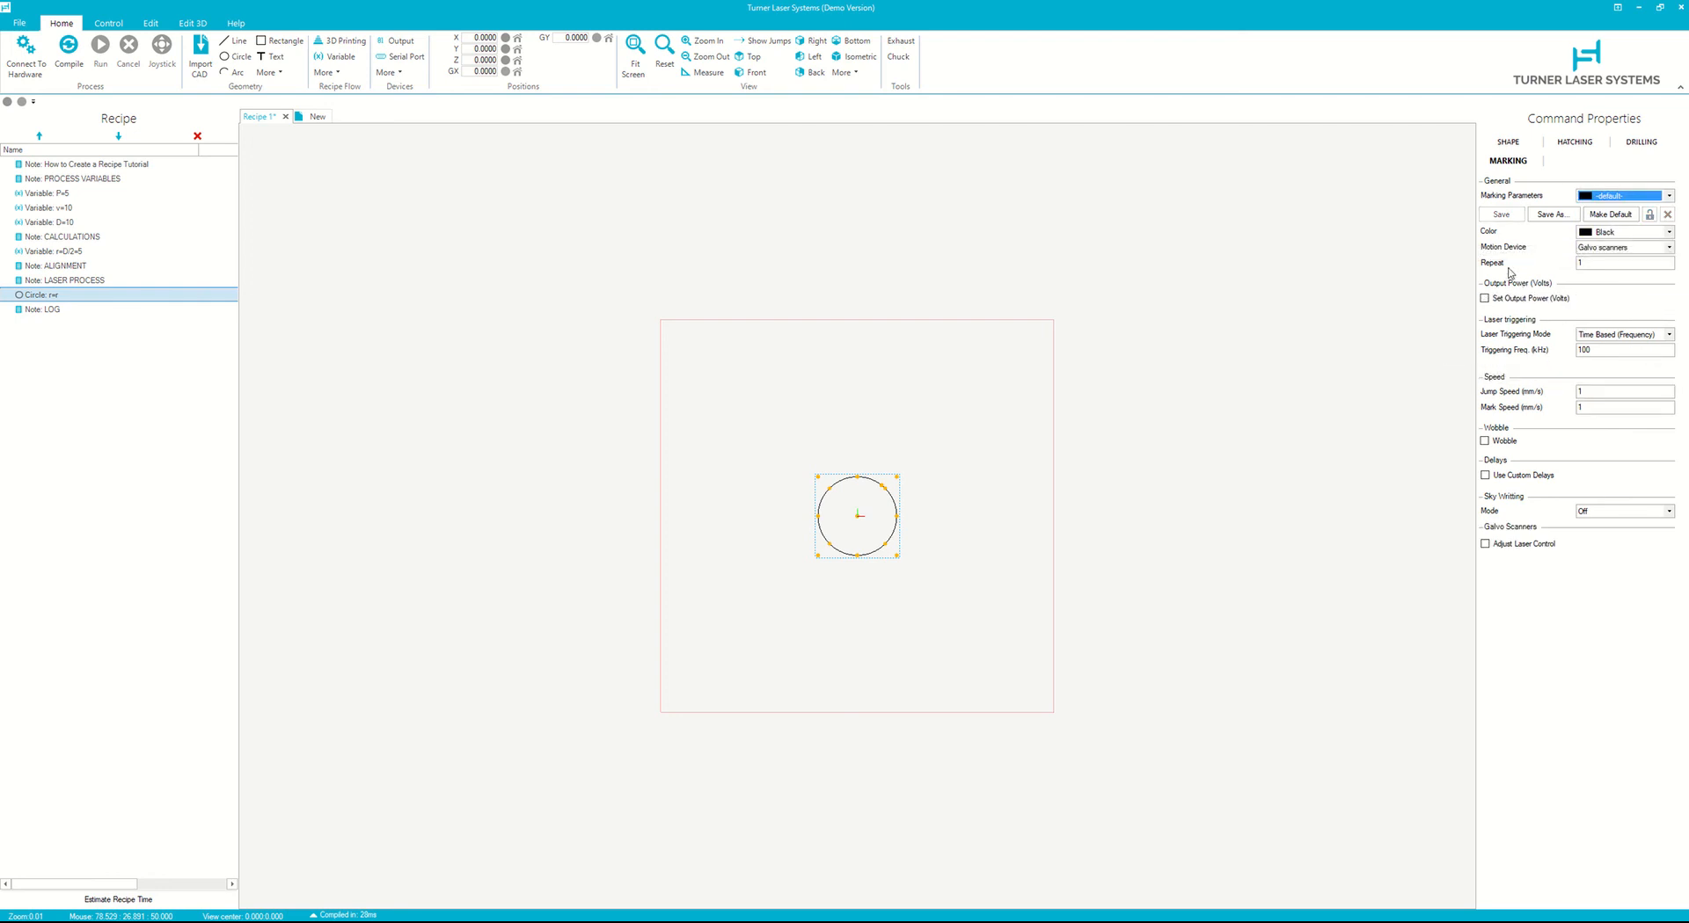
- Compare the Laser Mark parameter set's output power and mark speed settings, returning the circle to <default>
click(1485, 298)
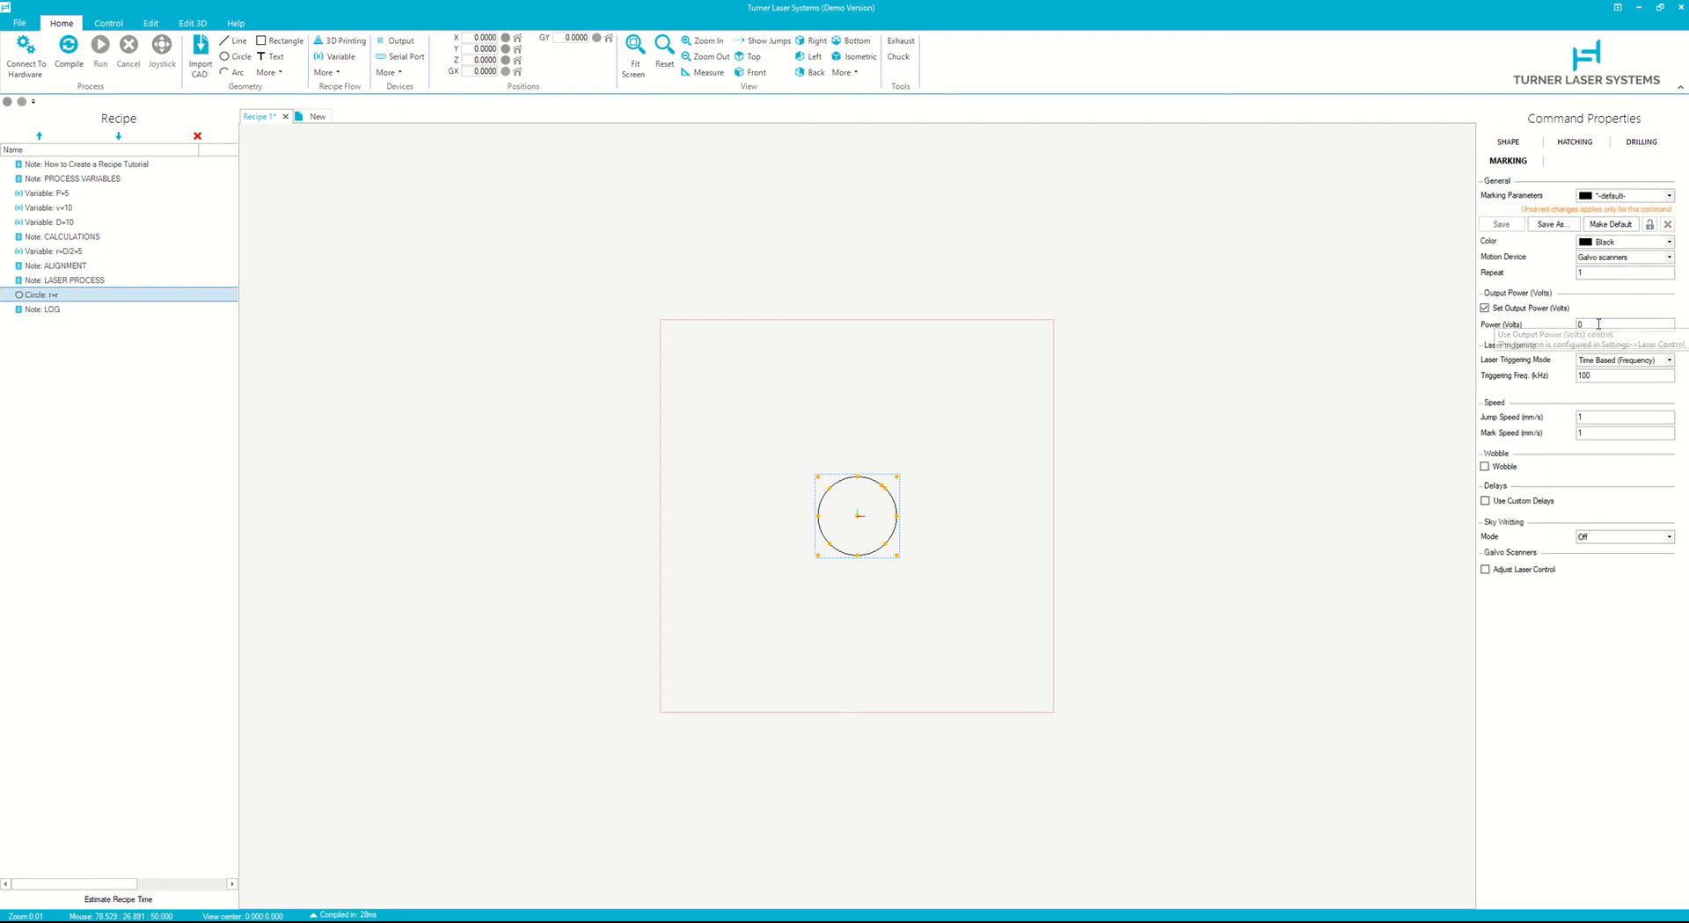
click(1526, 308)
click(1618, 196)
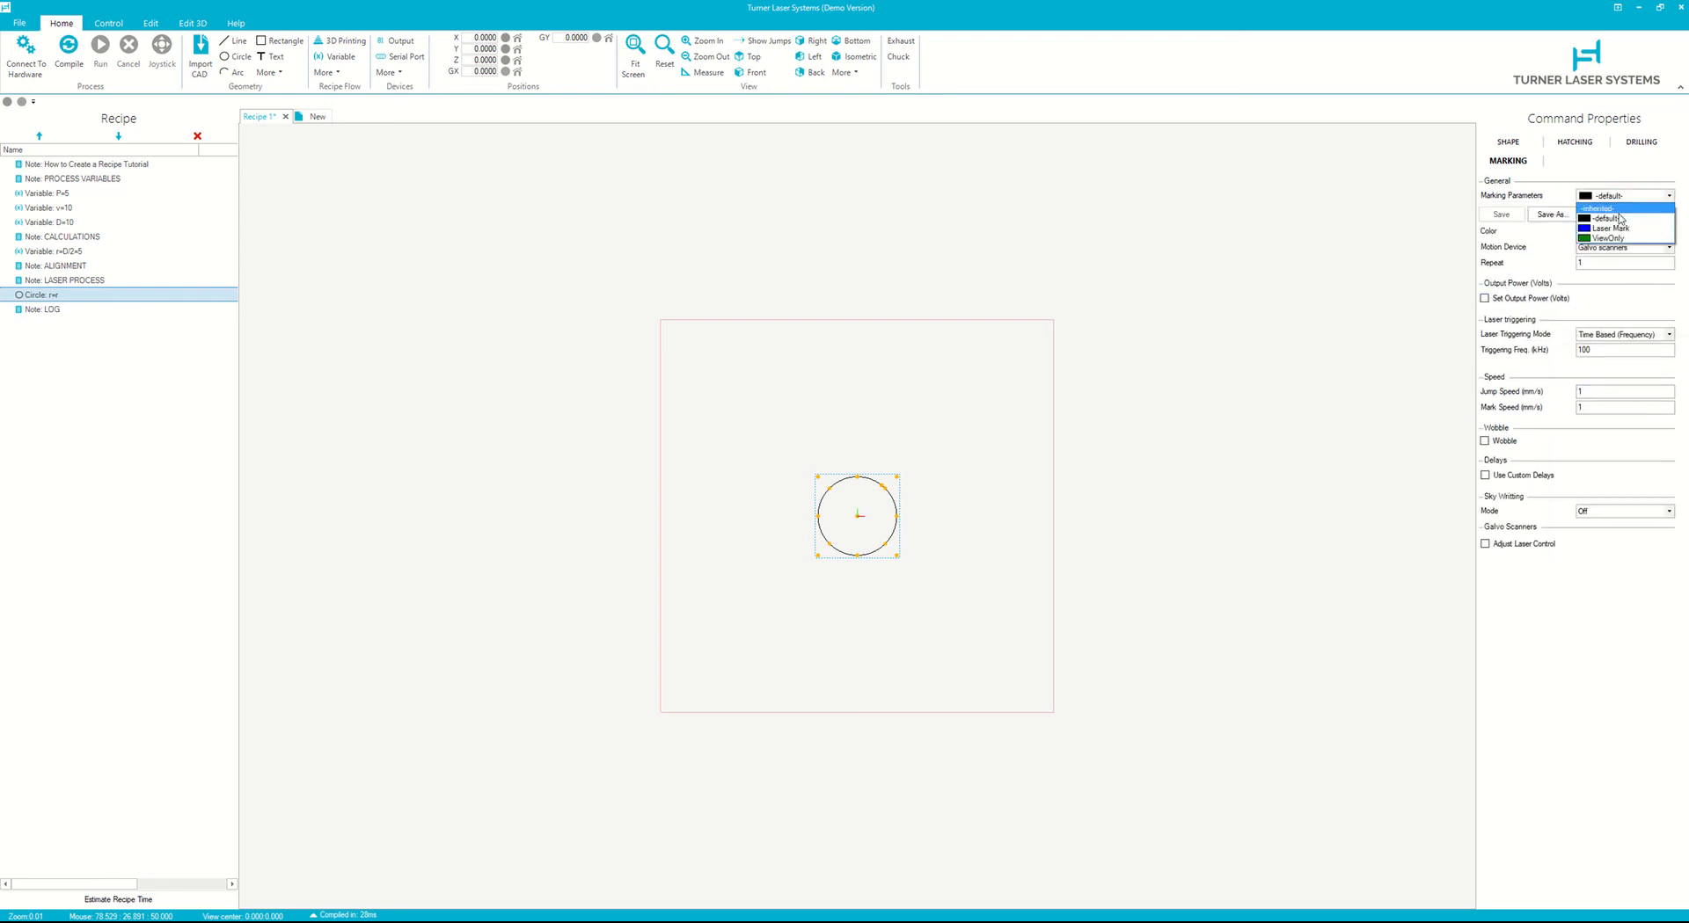
click(1609, 227)
click(1598, 314)
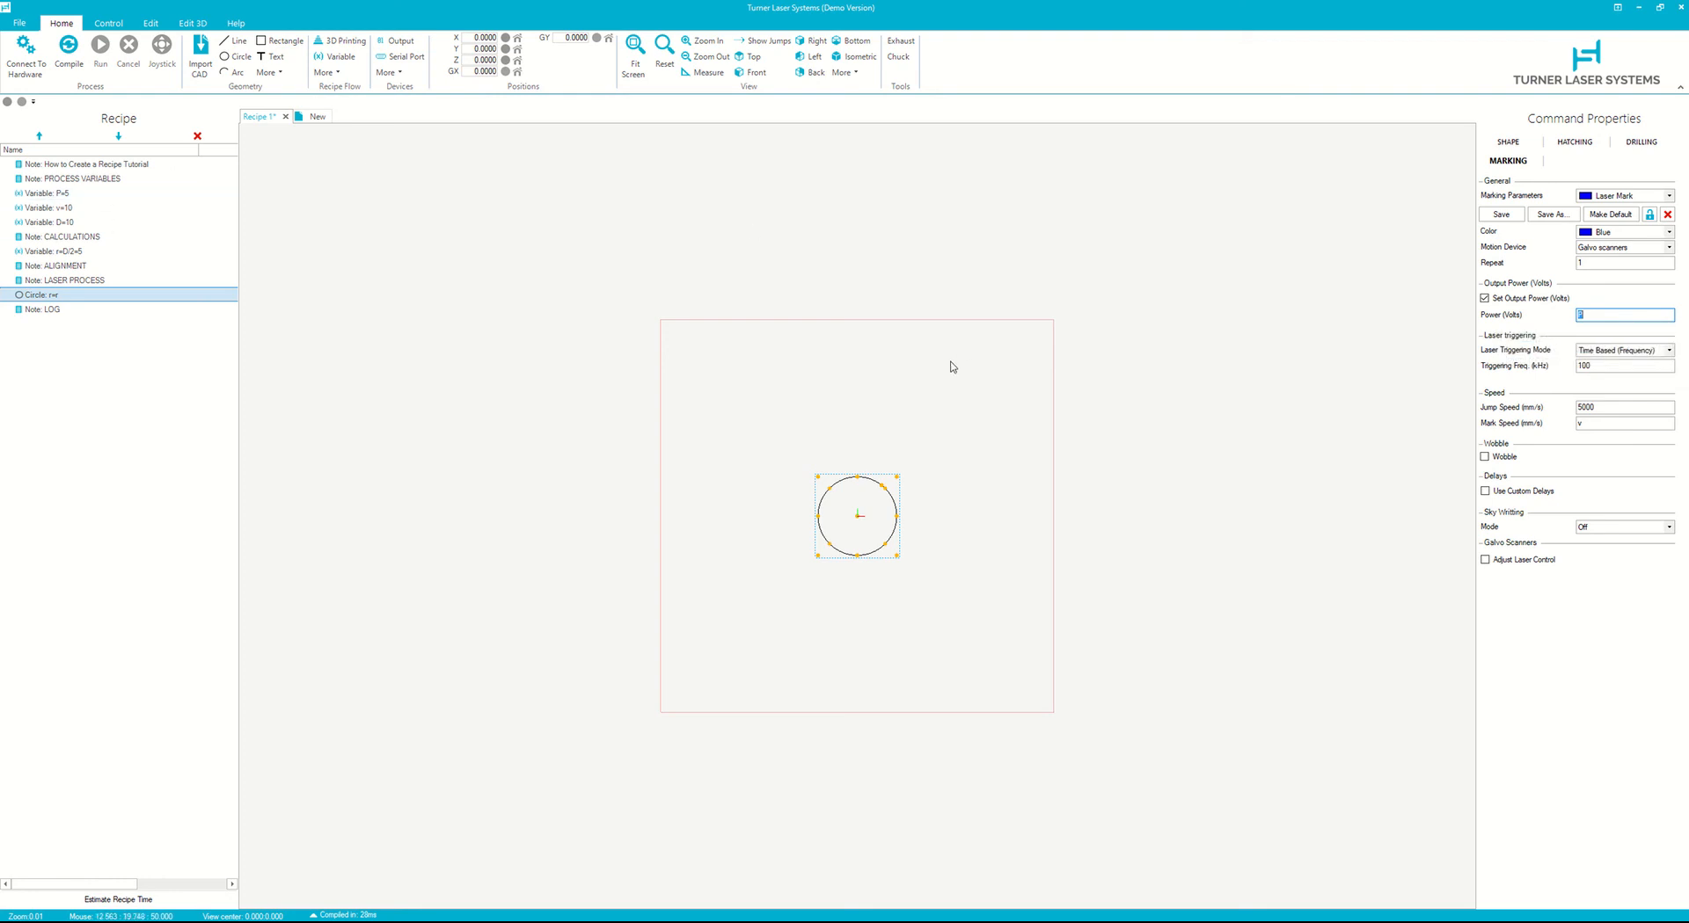
click(1603, 424)
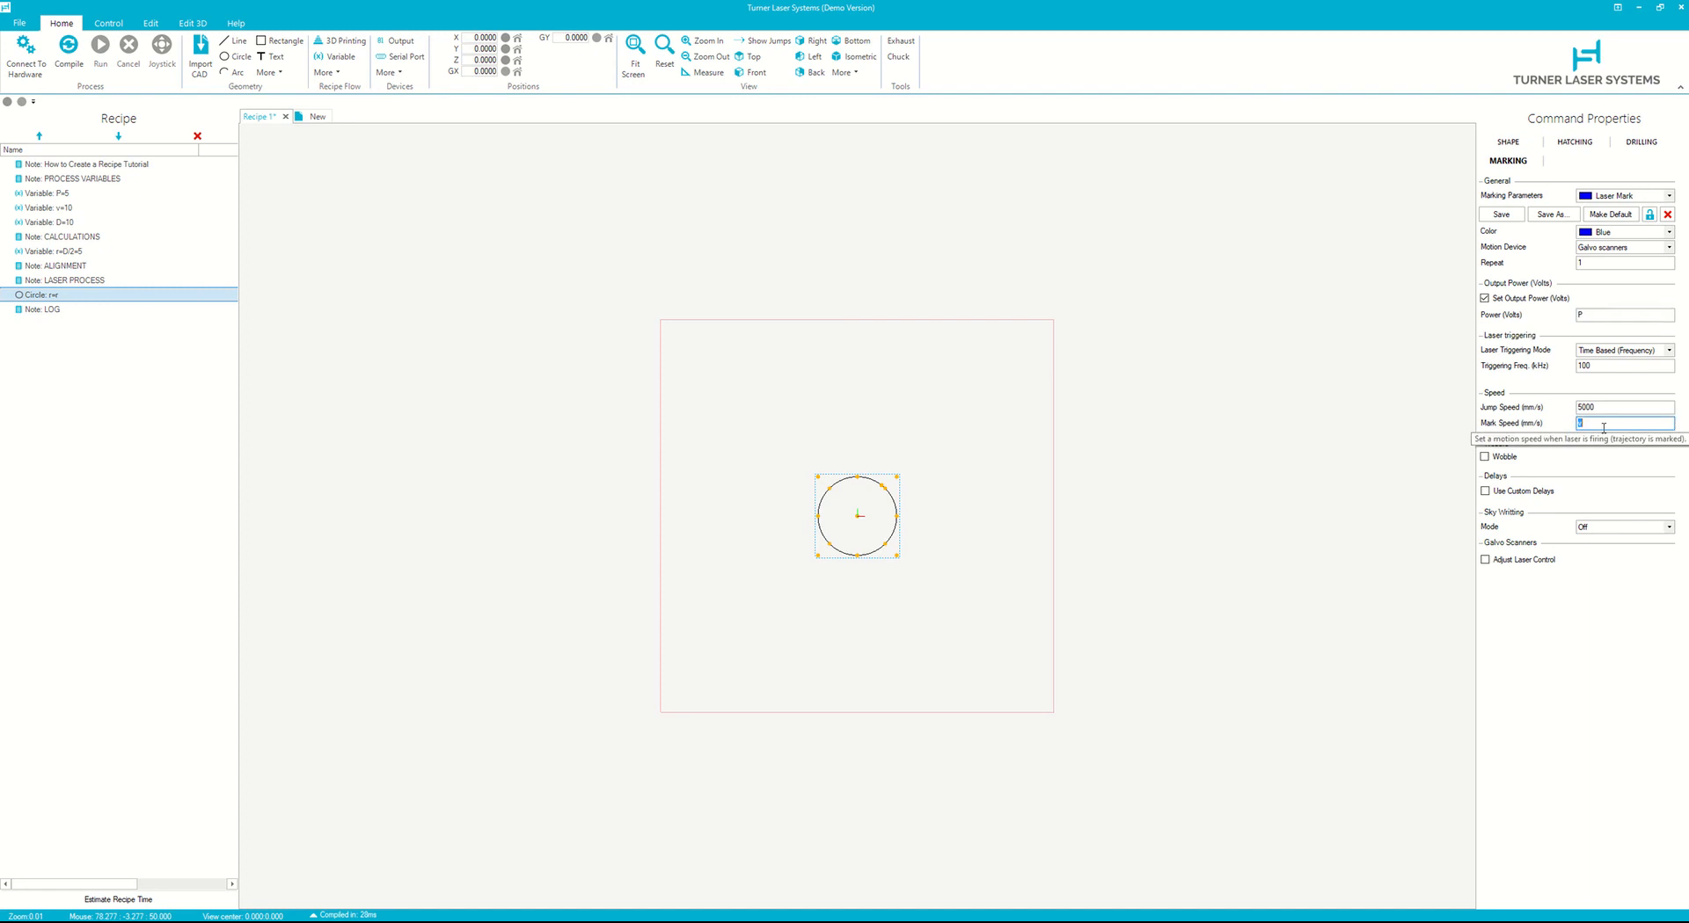
click(1614, 195)
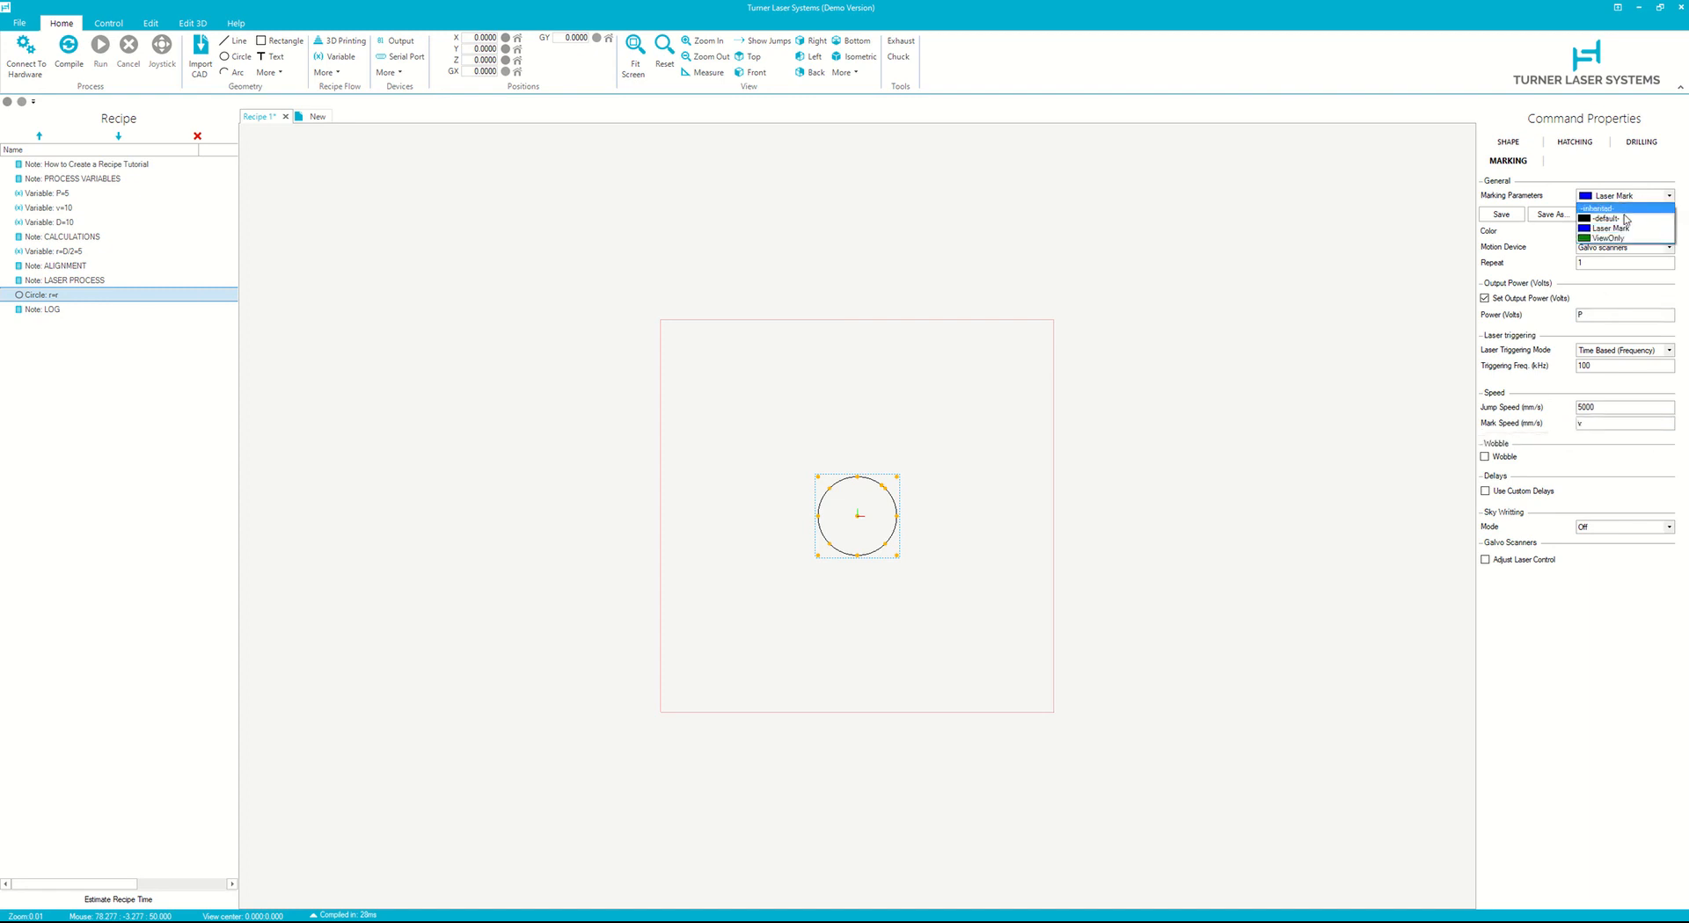
click(1615, 208)
- Set the mark speed to variable v and the jump speed to 5000 mm/s
click(1592, 406)
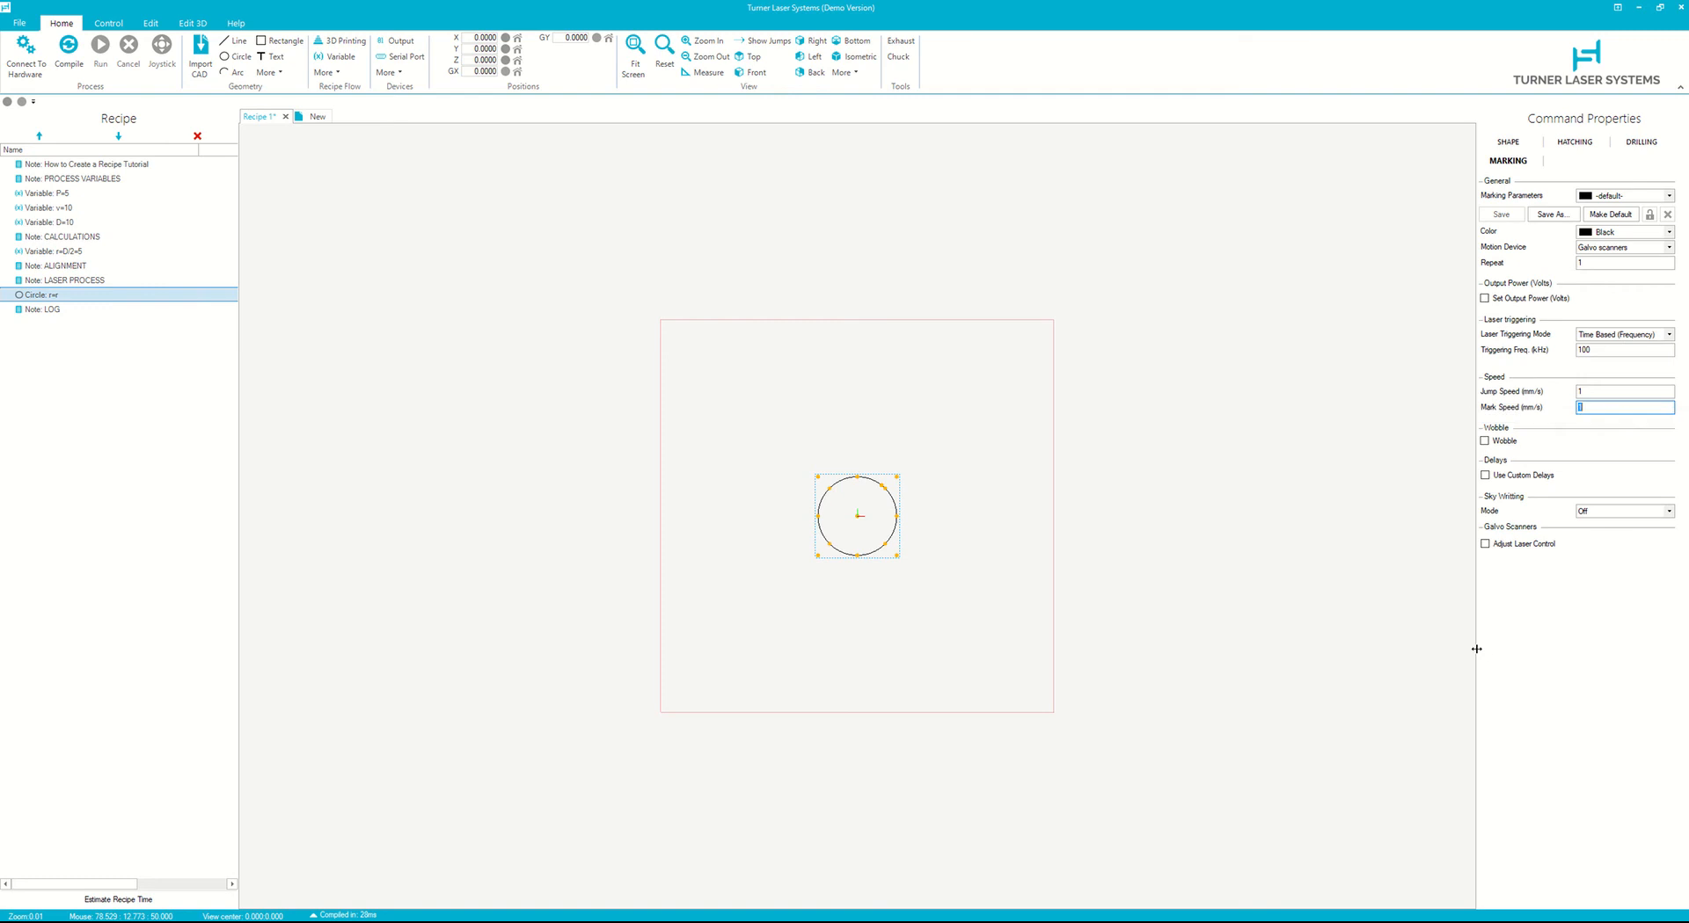
text(v)
click(1604, 398)
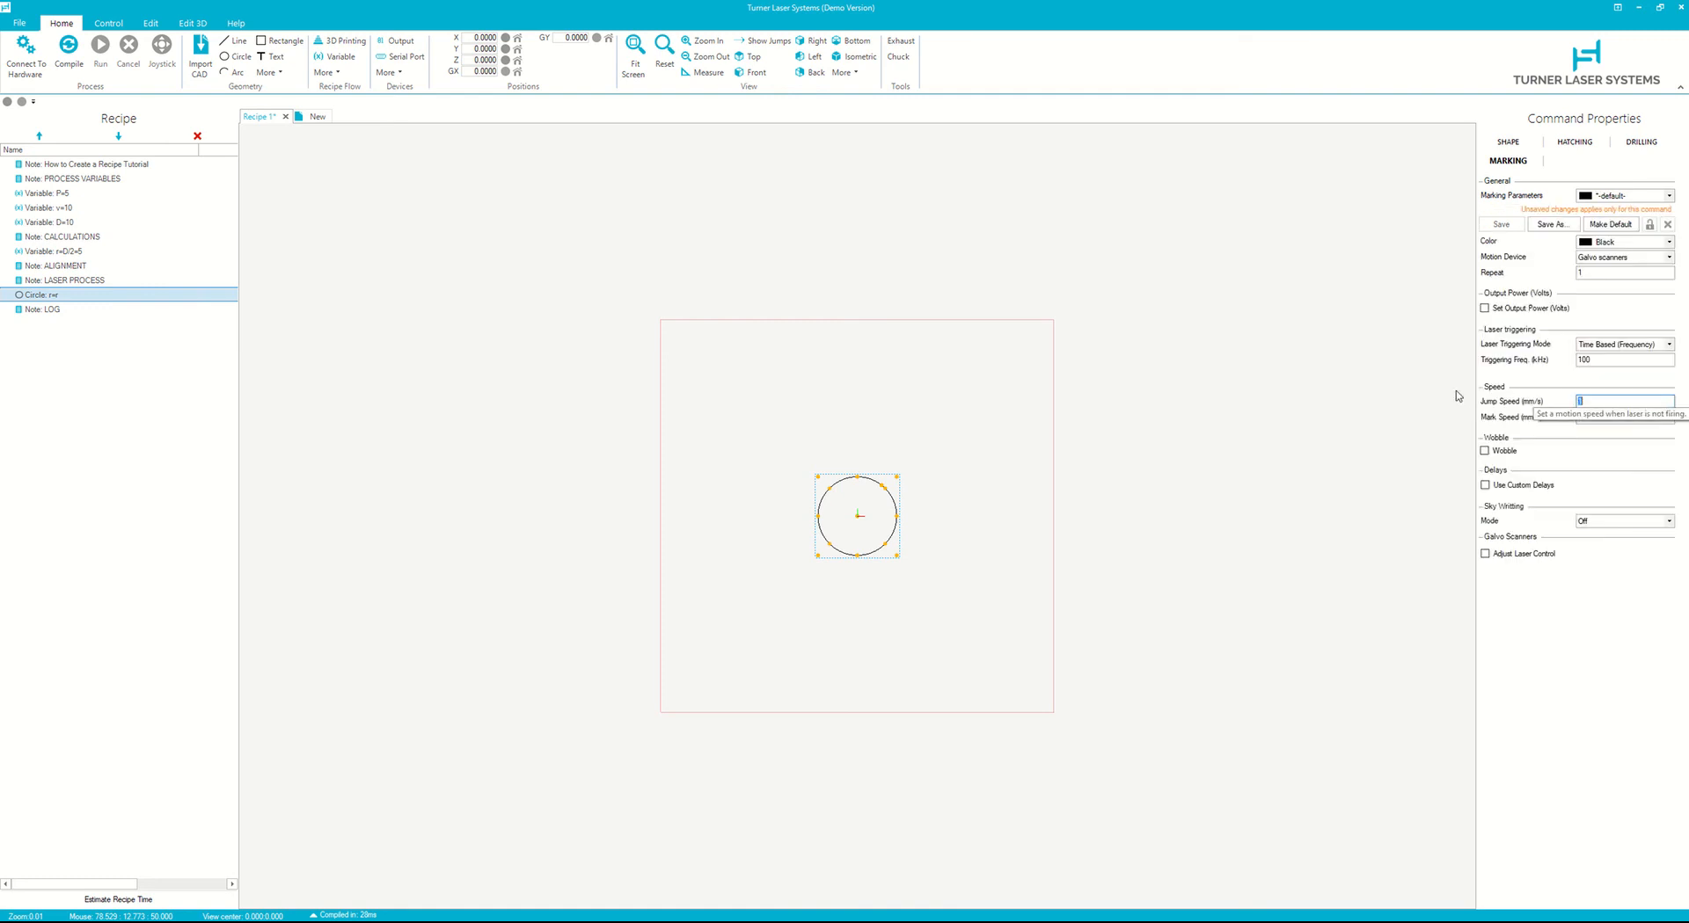
text(5000)
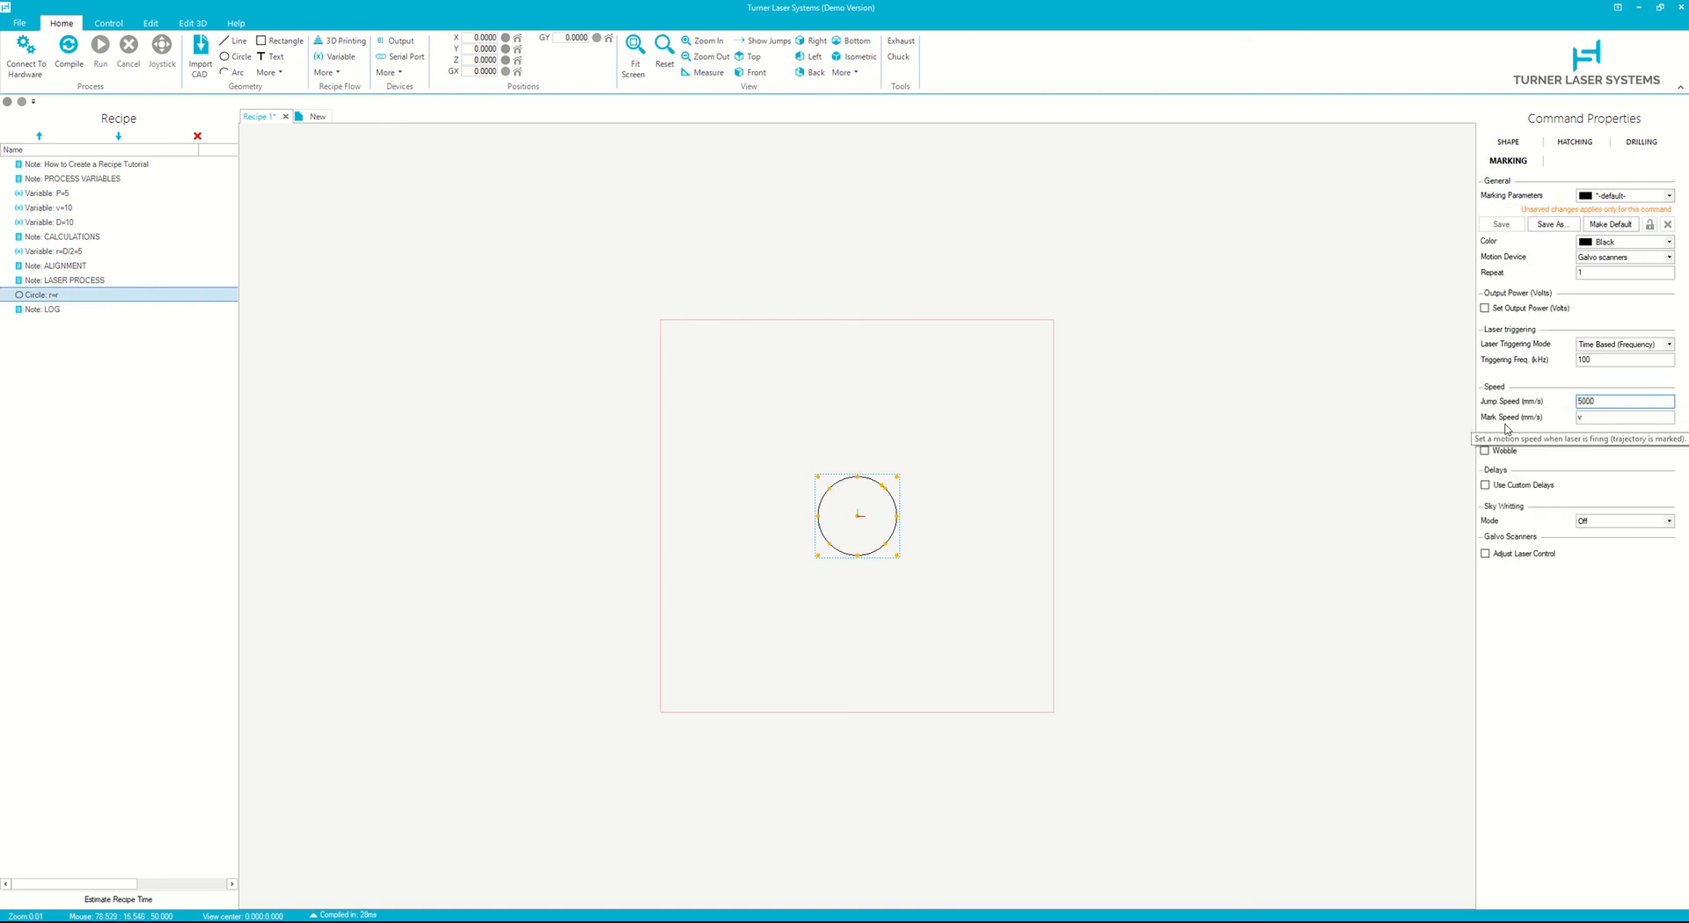
- Enable Set Output Power and set the power to 5 volts
click(1543, 309)
click(1579, 324)
text(5)
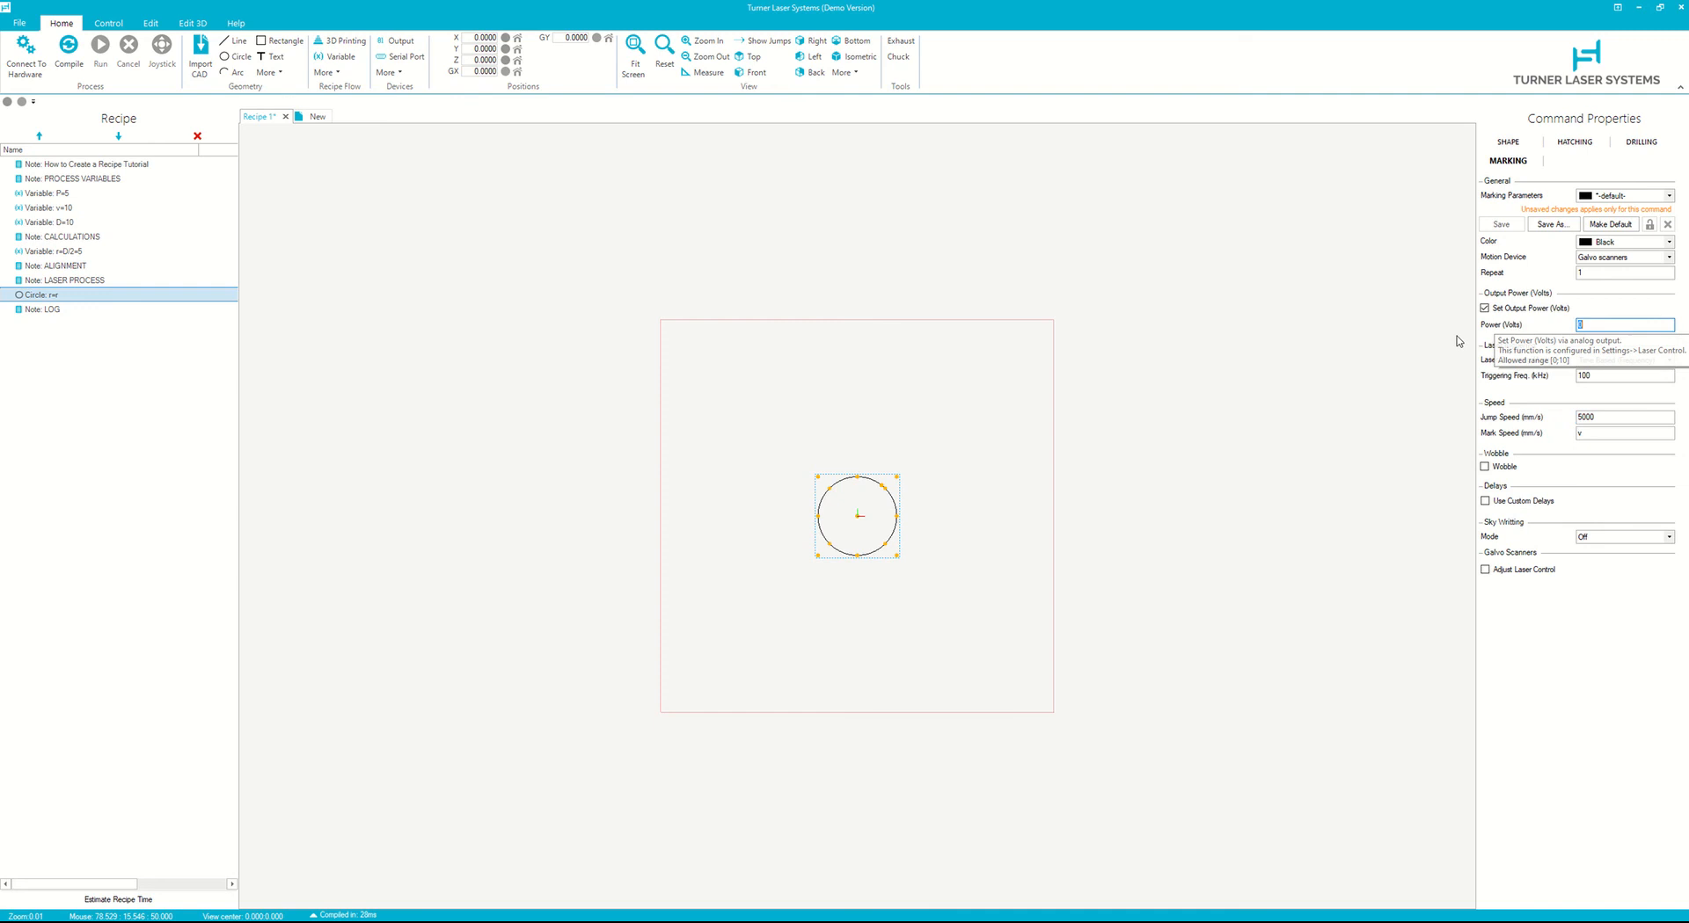
- Save these marking parameters as a new set named Laser Cut
click(1548, 225)
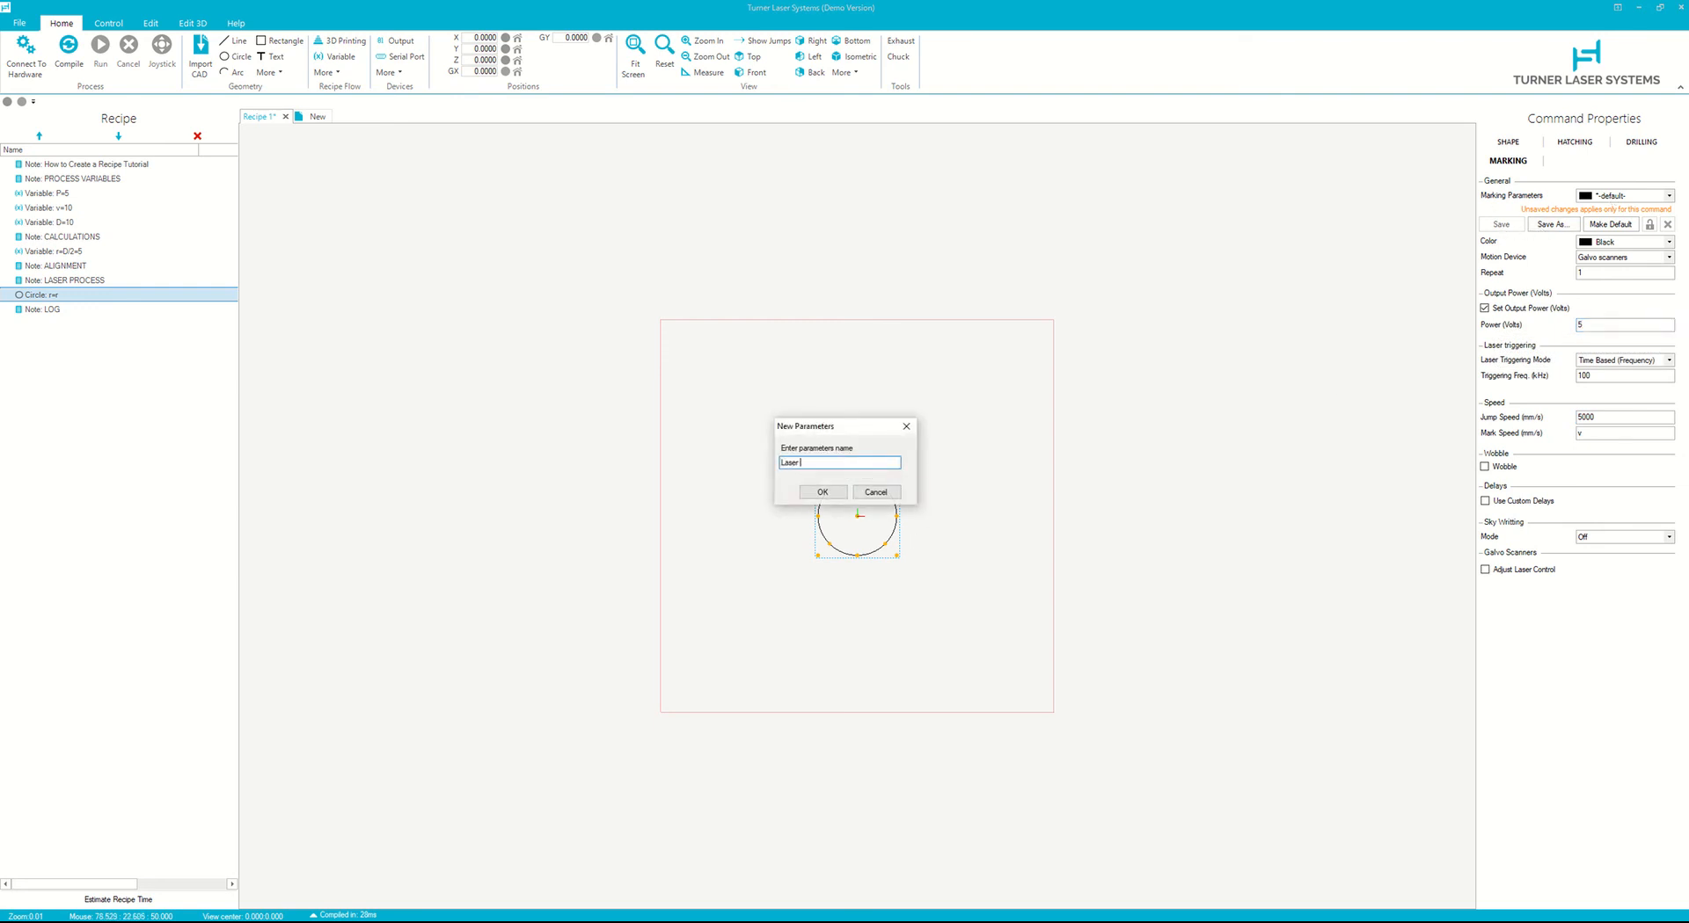
text(Laser Cut)
key(Return)
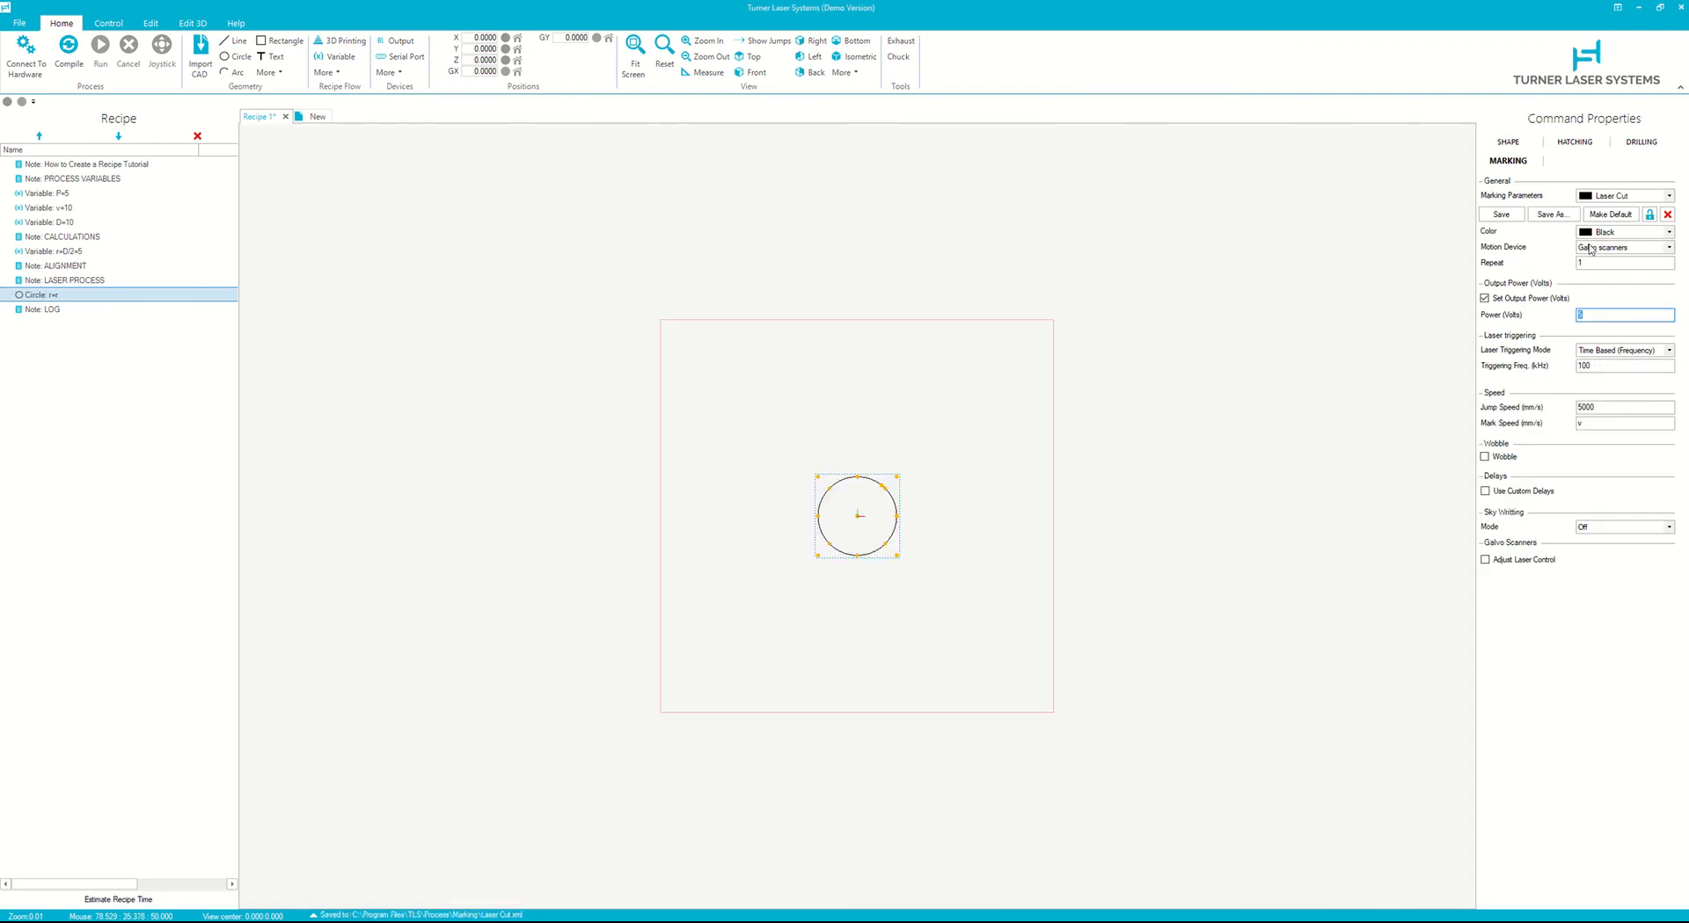
- Set the Laser Cut parameter colour to Red and save the set
click(1610, 232)
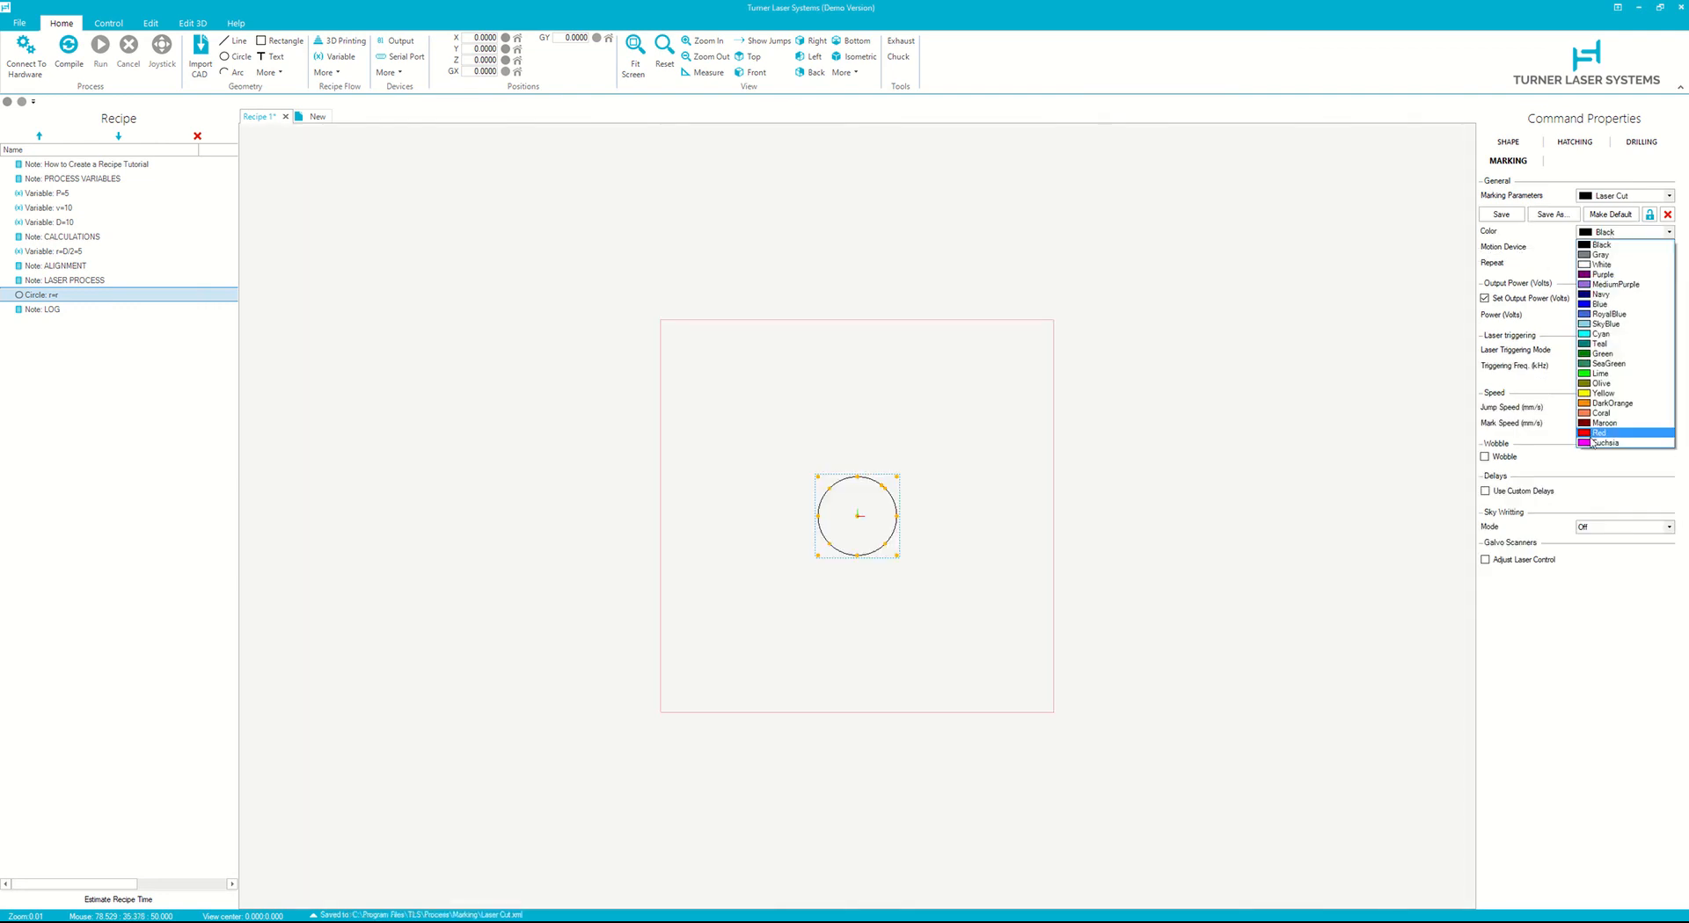
click(1593, 435)
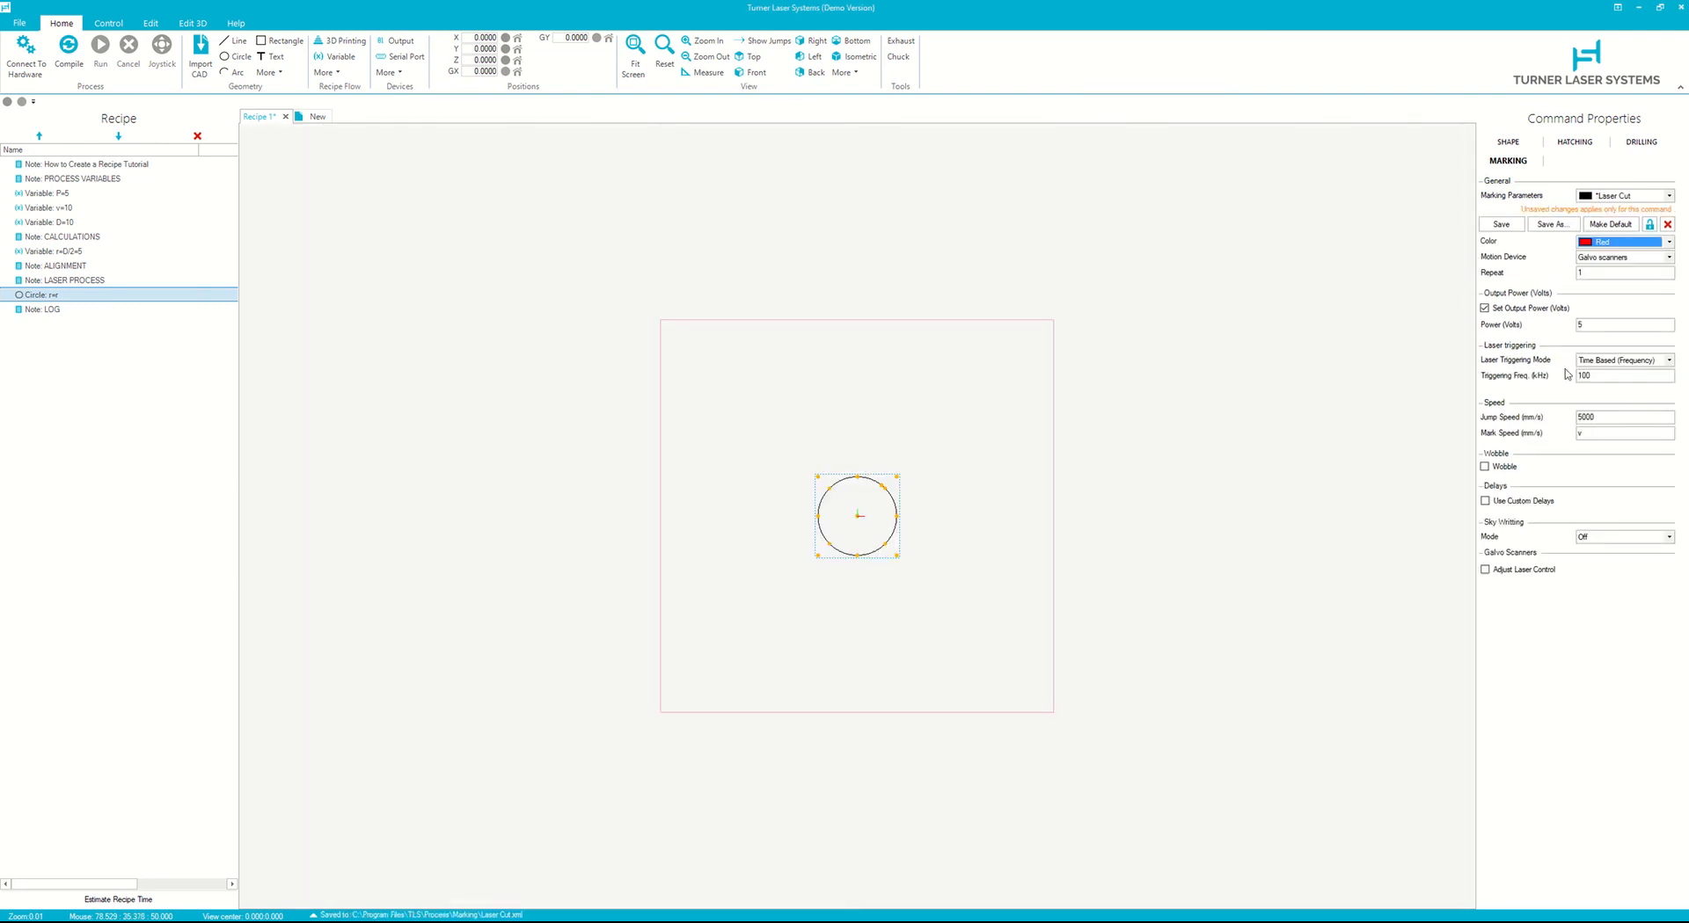
click(1499, 226)
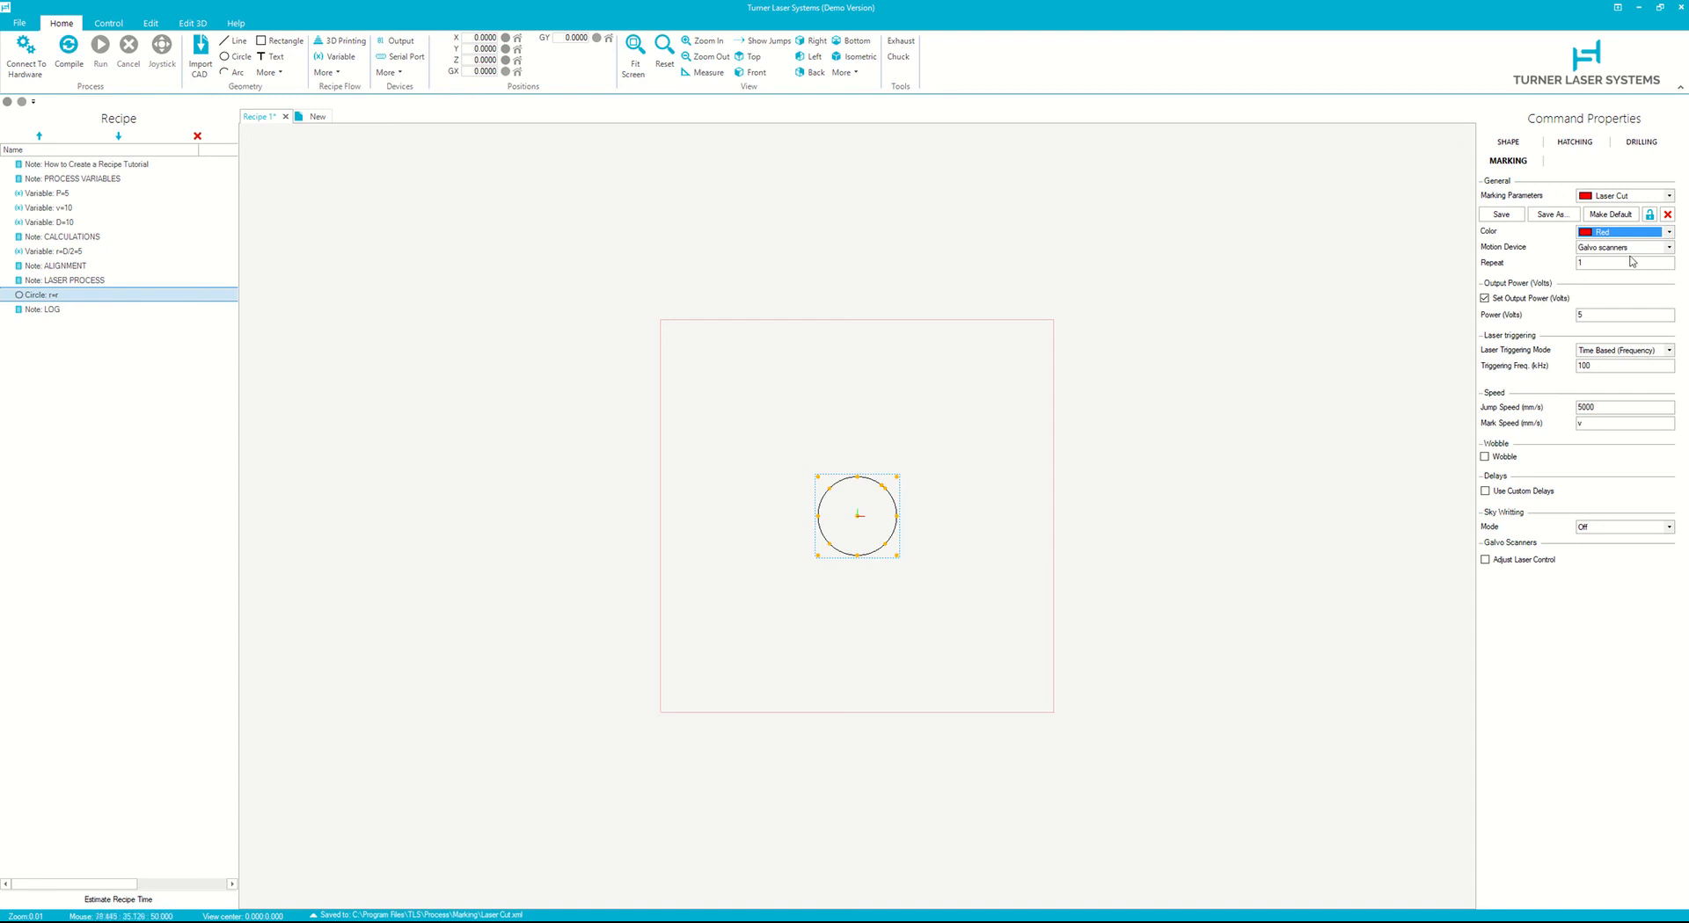
- Set the output power to variable P and compile the recipe
click(1598, 317)
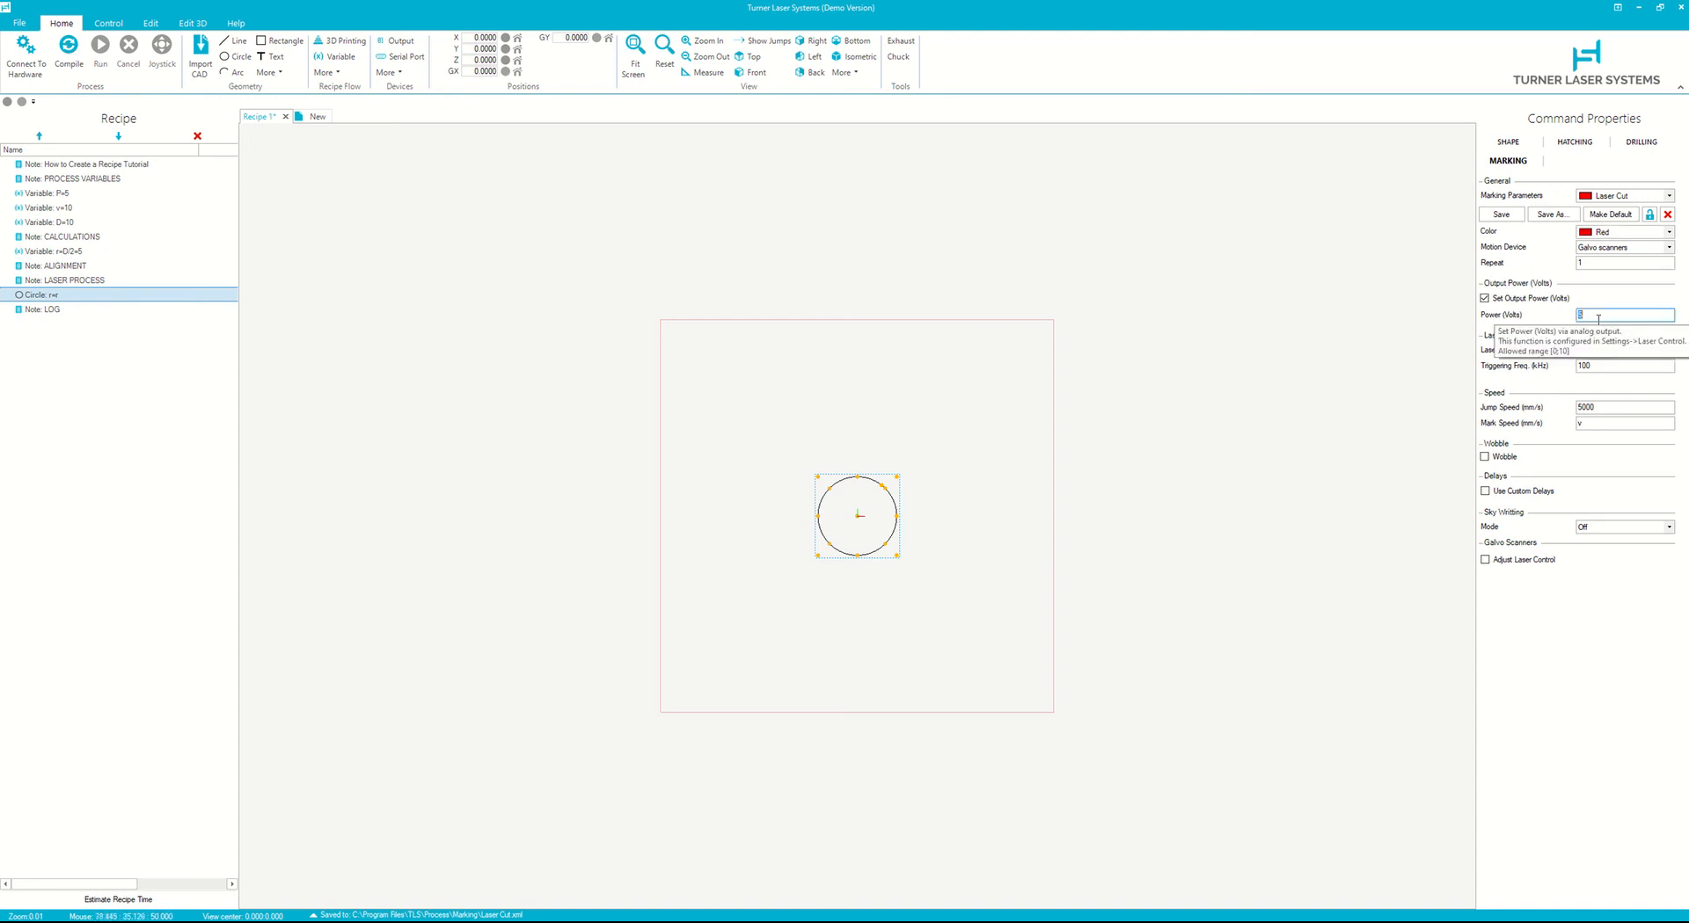
text(P)
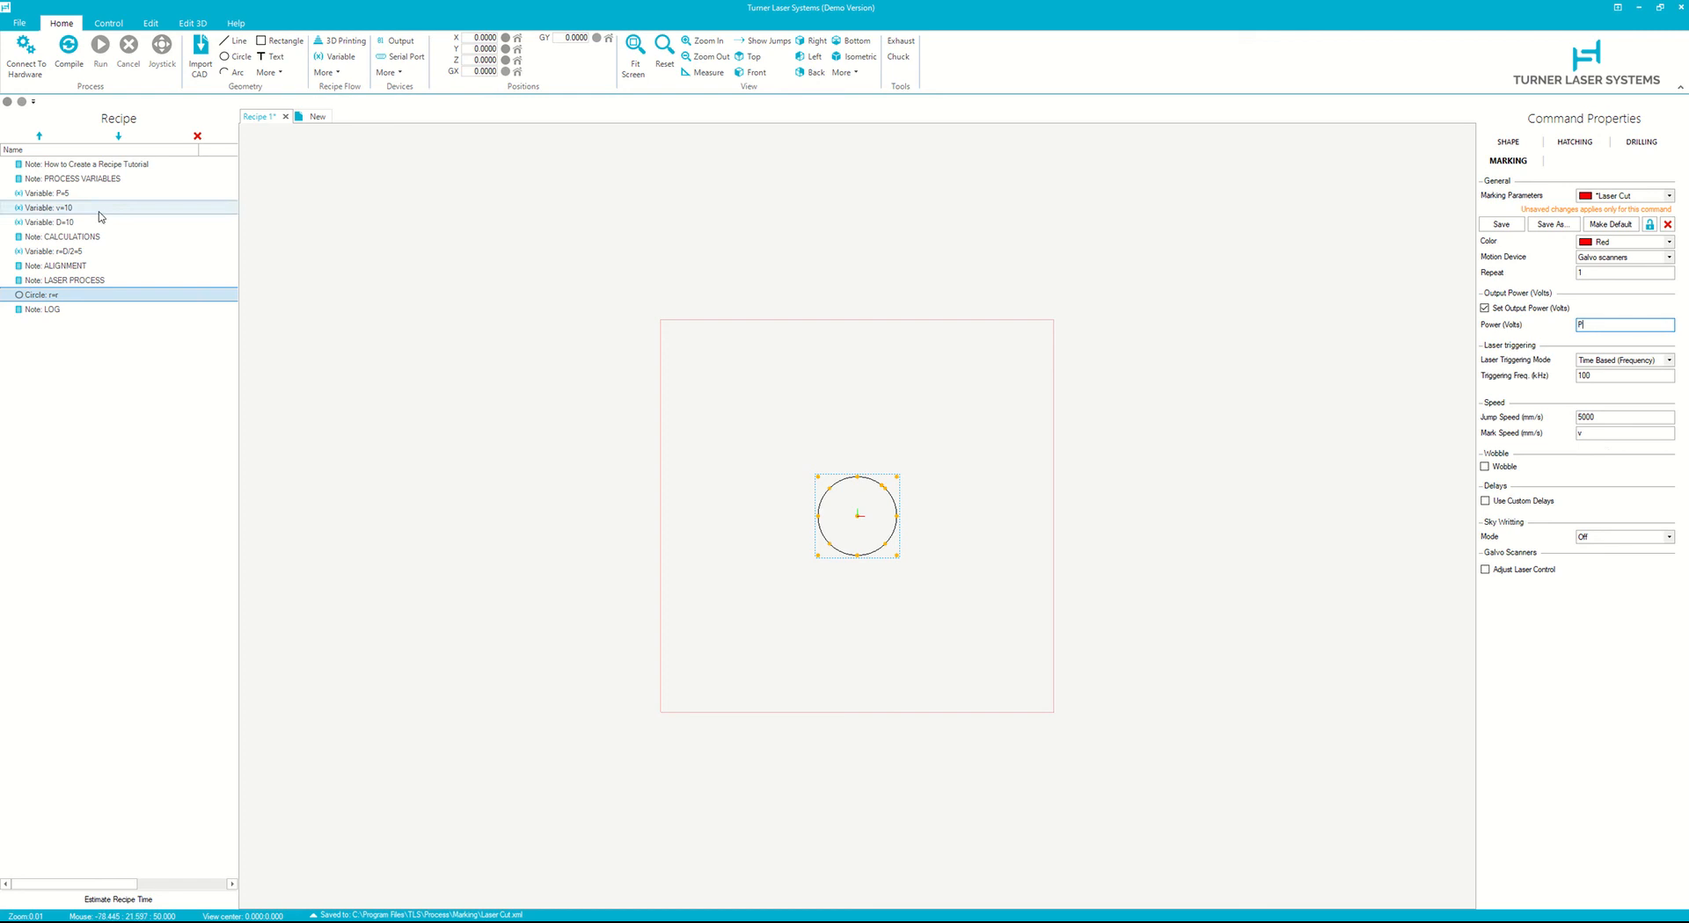
click(1509, 141)
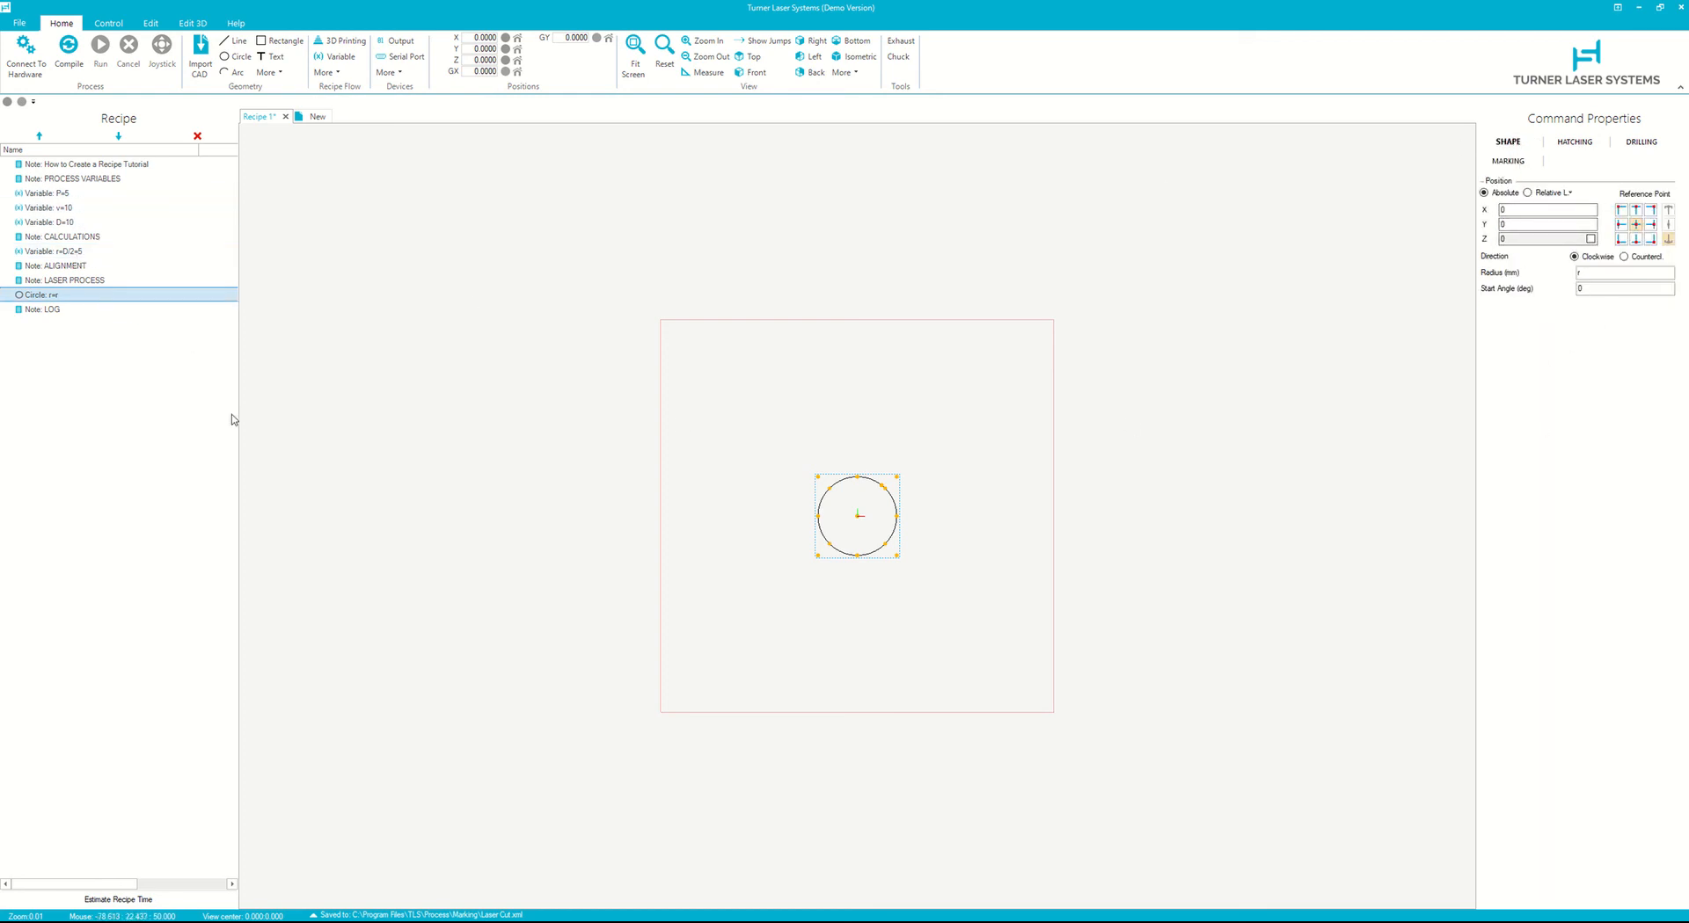
click(69, 48)
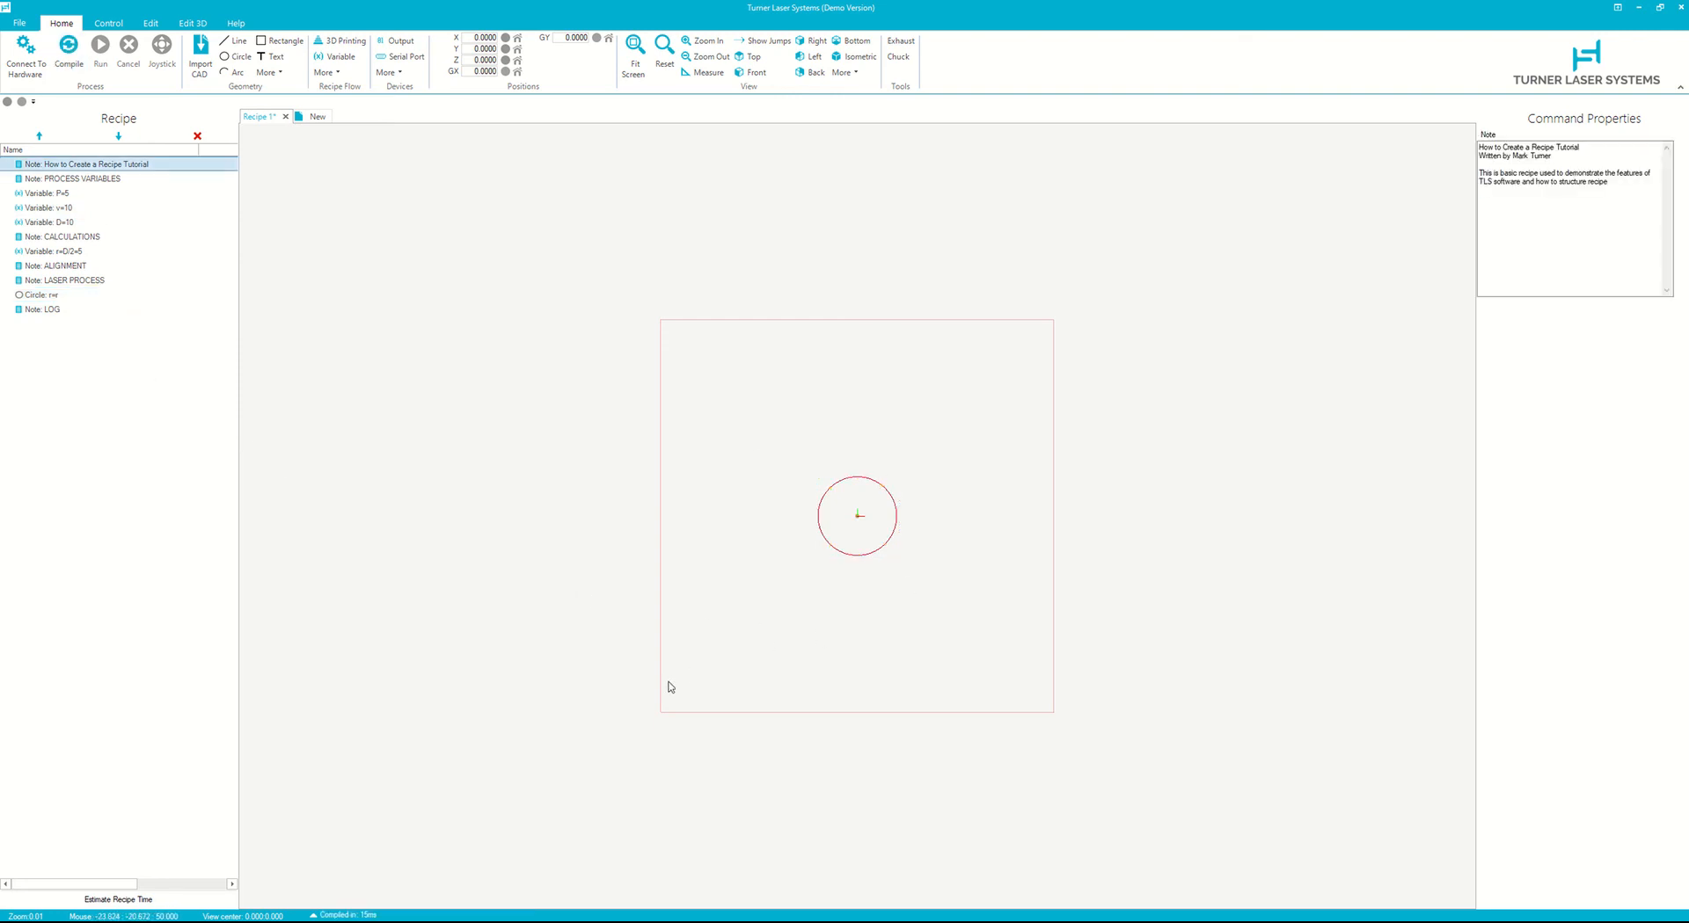
- Insert an Alignment command below the ALIGNMENT note
click(54, 267)
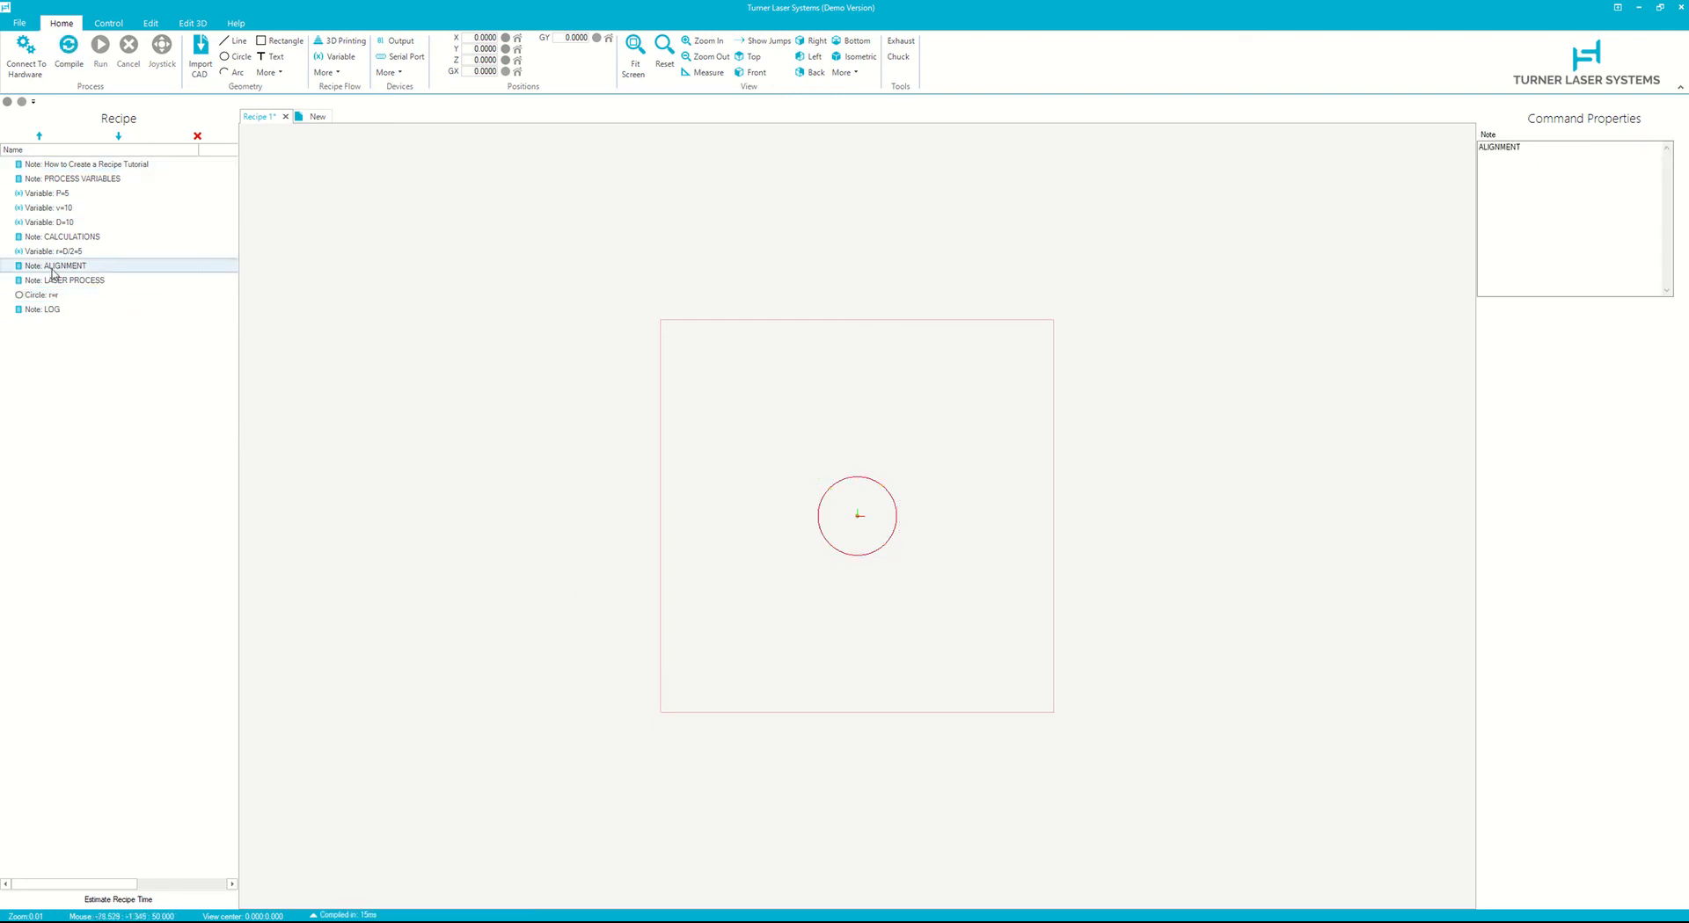
click(325, 73)
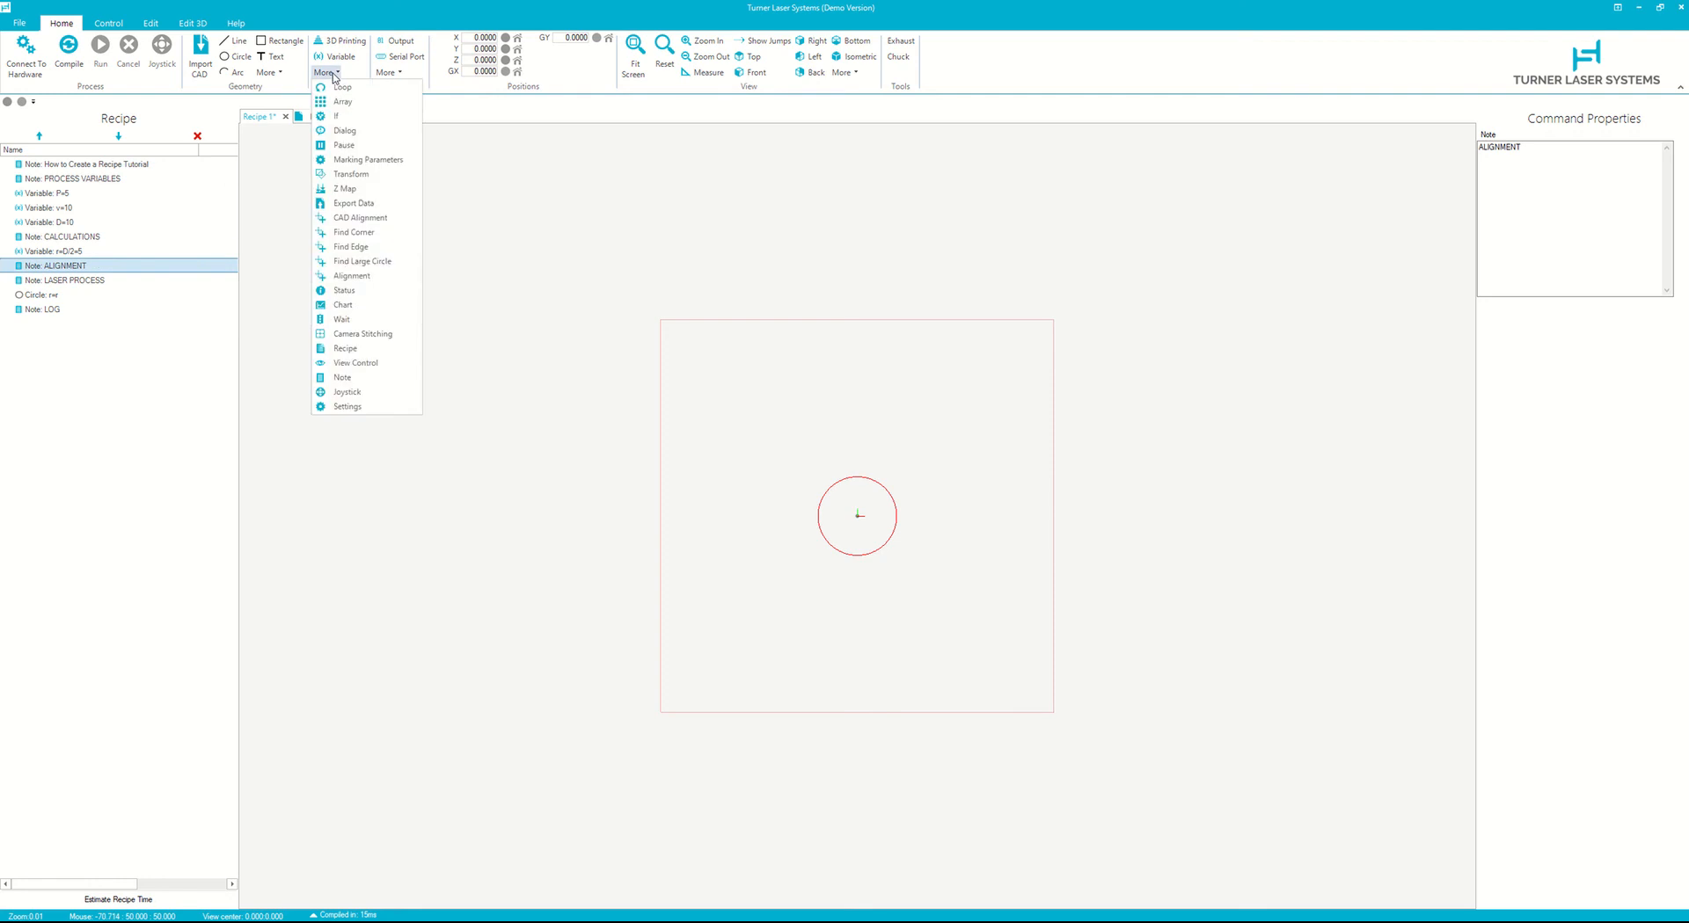
click(358, 281)
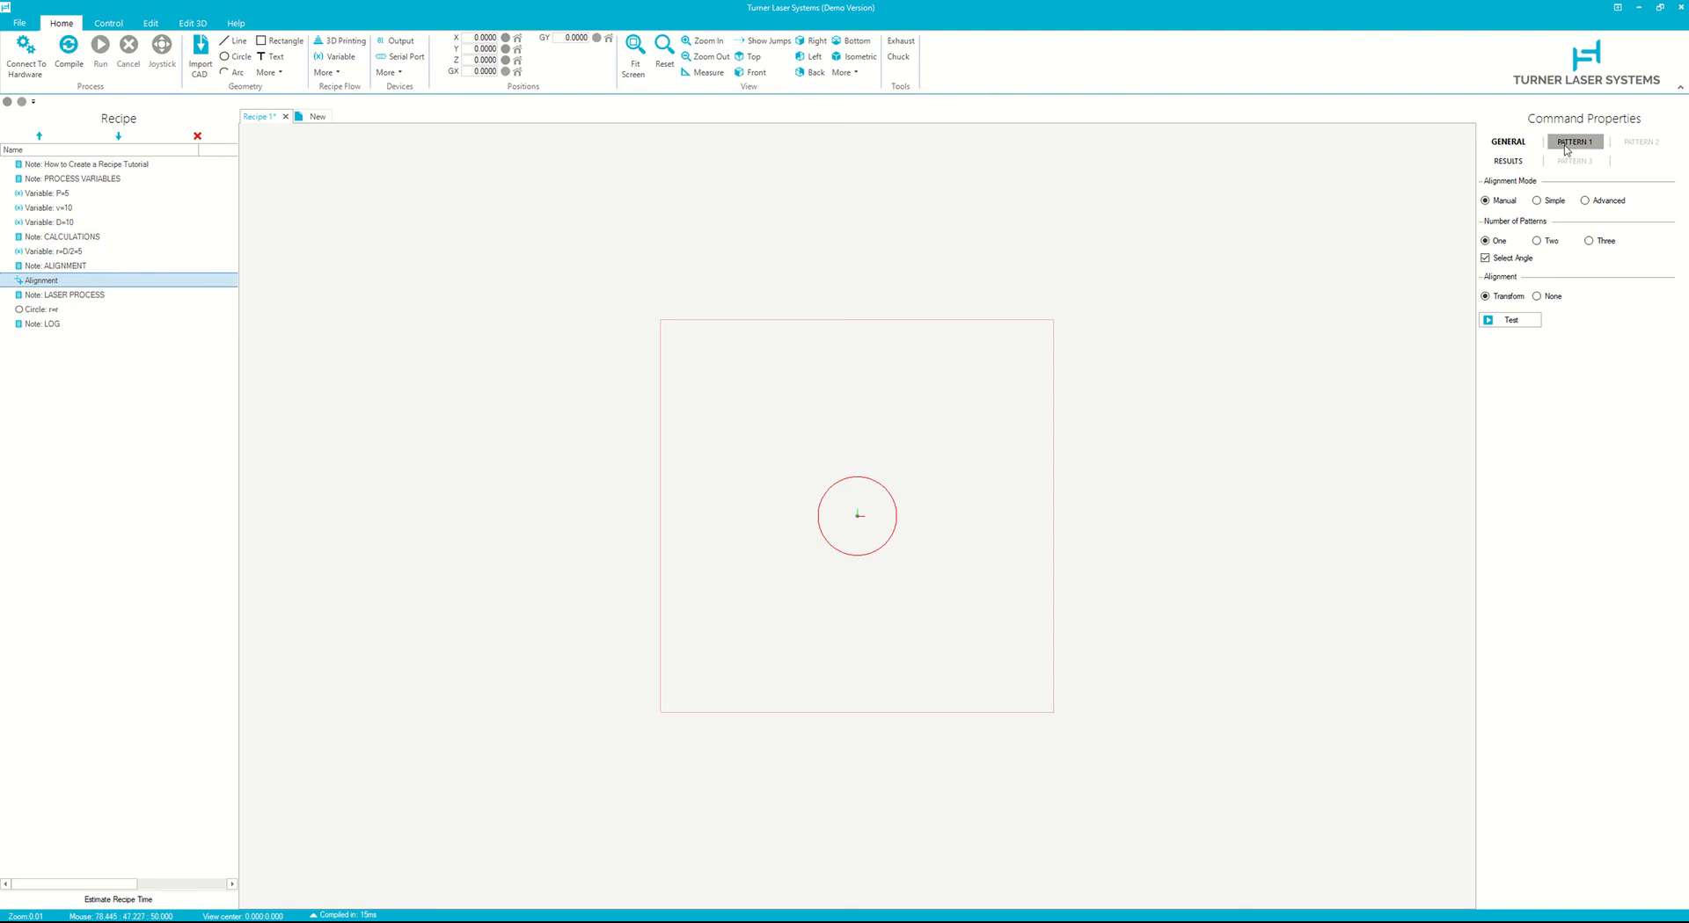
- Examine the alignment's Pattern 1, General and Results settings
click(1566, 146)
click(1606, 181)
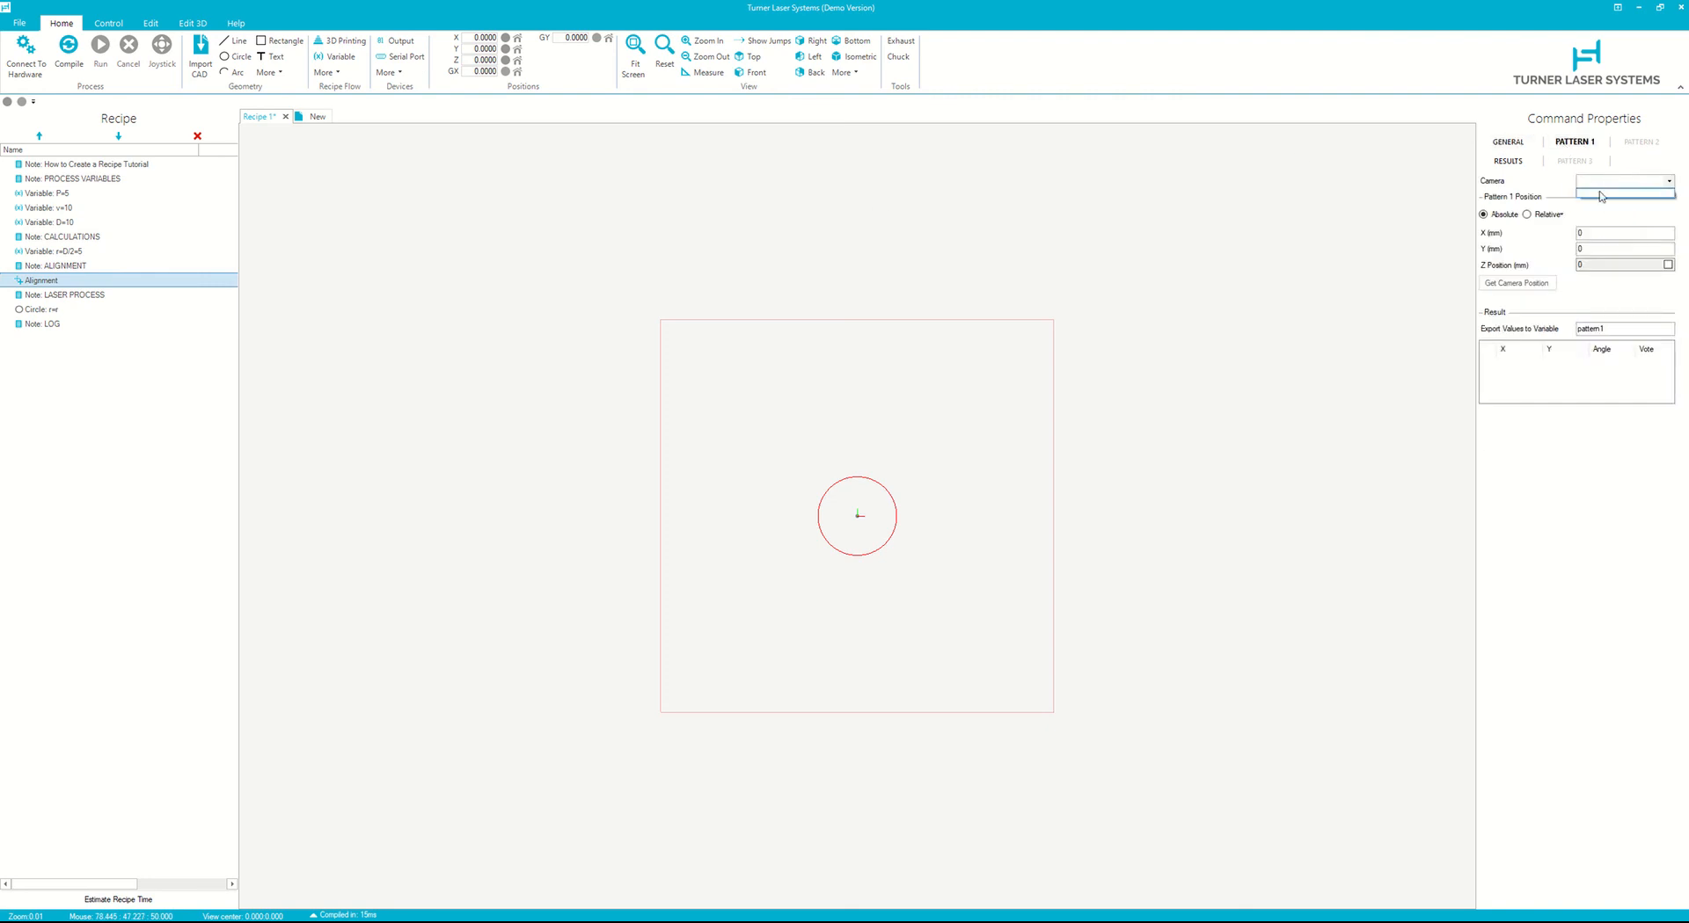
click(1568, 172)
click(1509, 142)
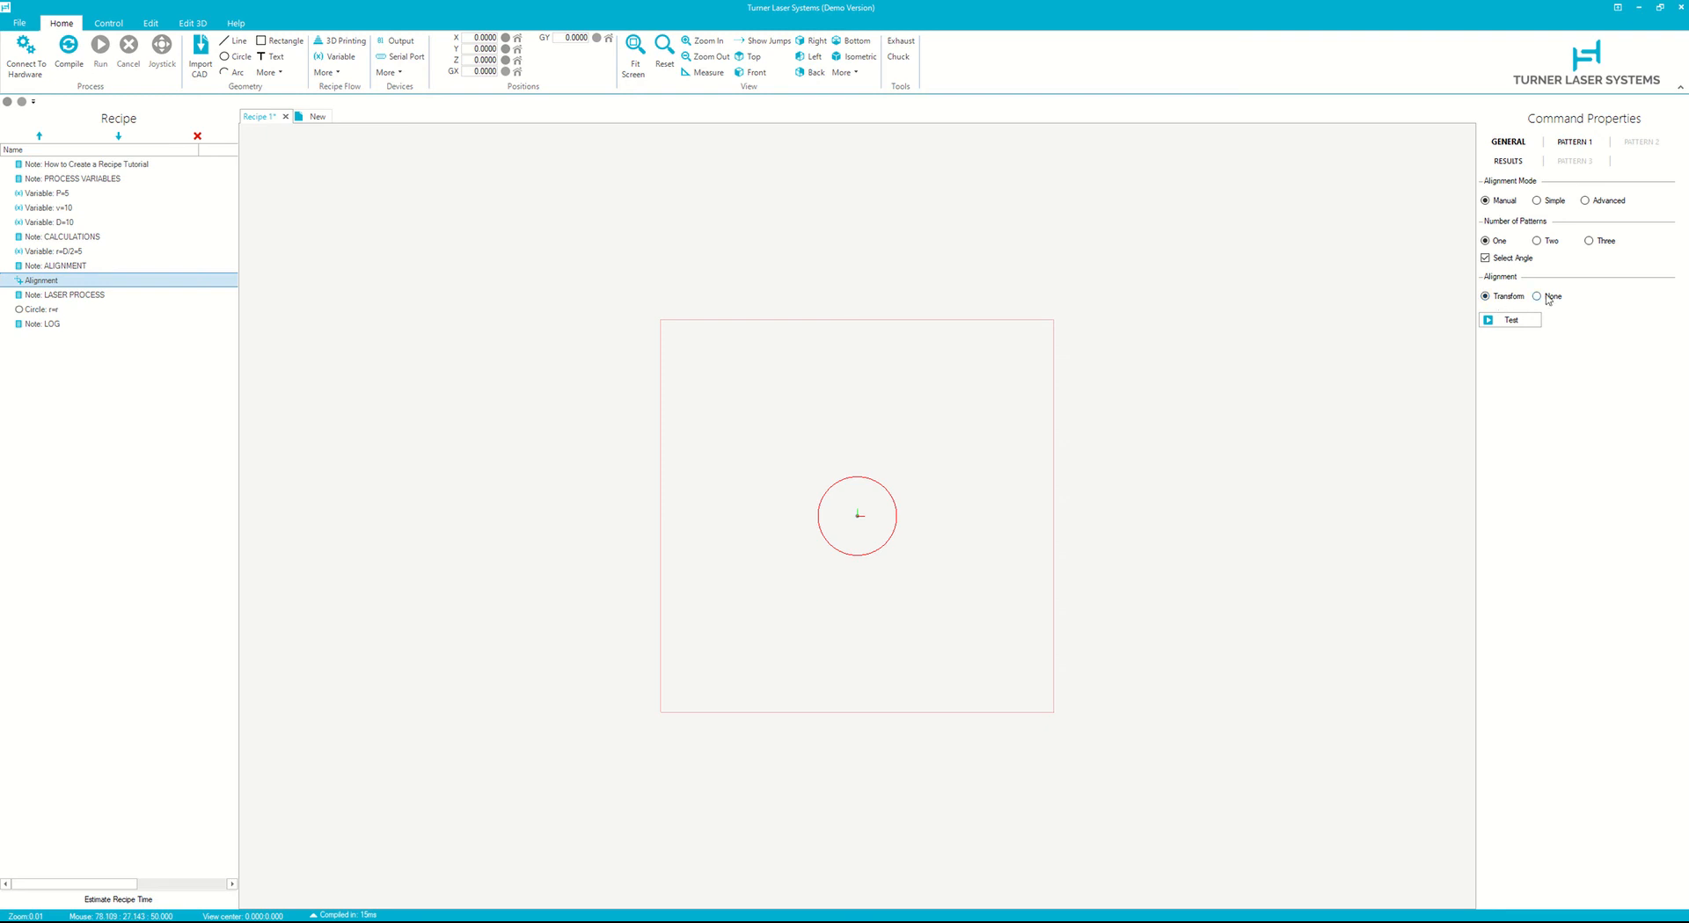
click(1508, 161)
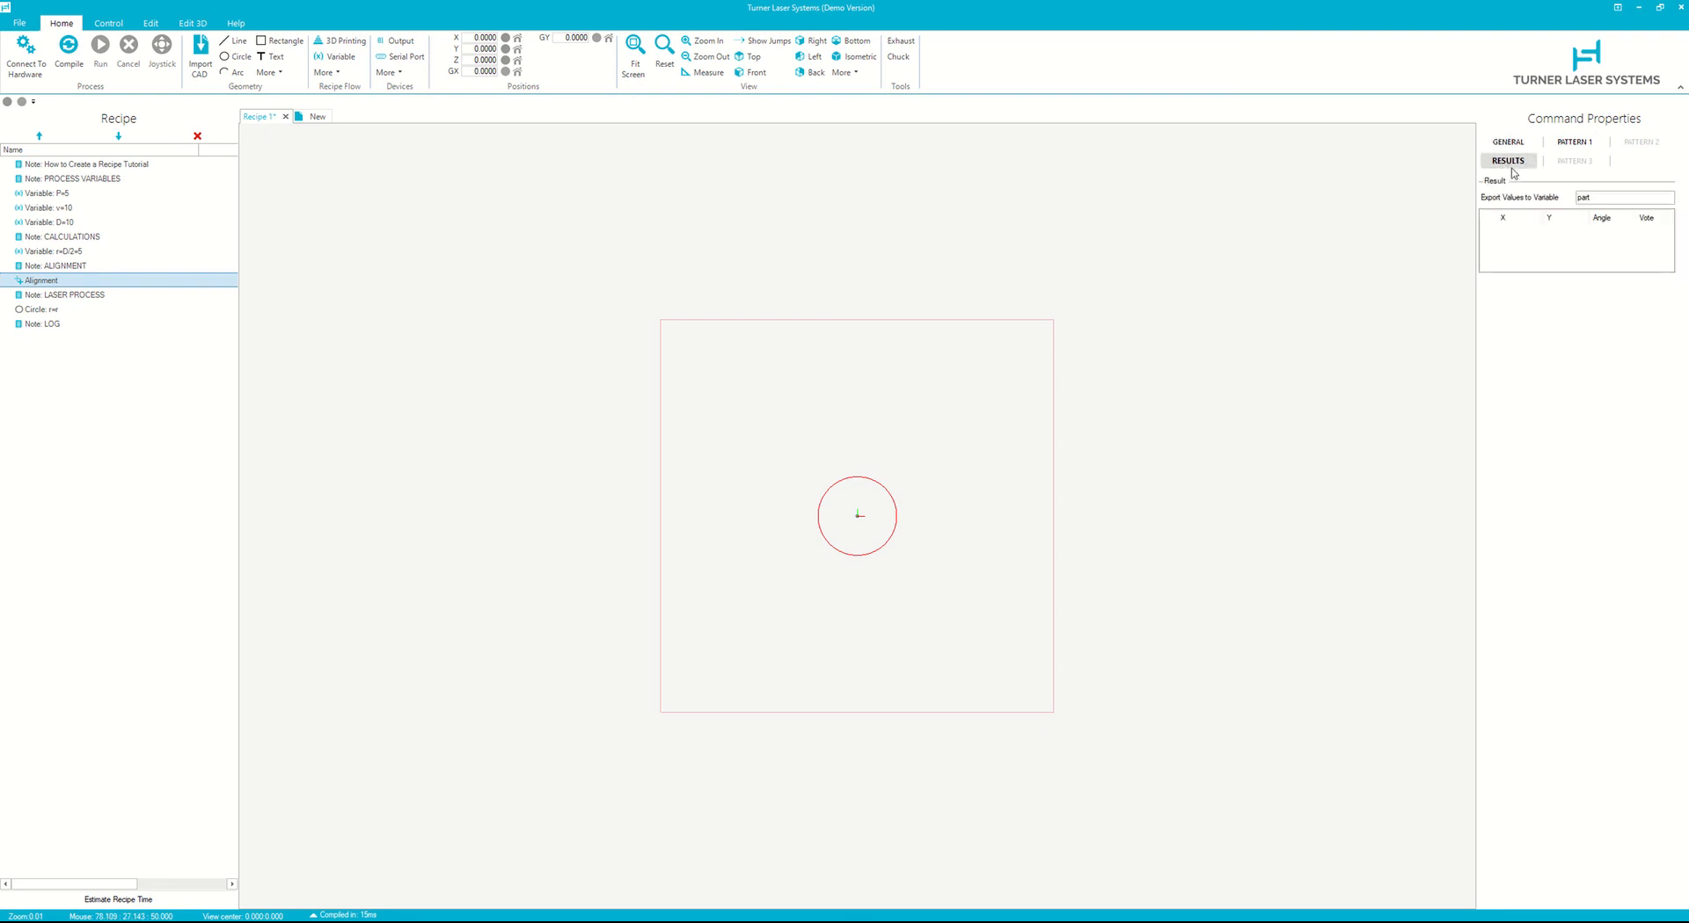
click(1507, 141)
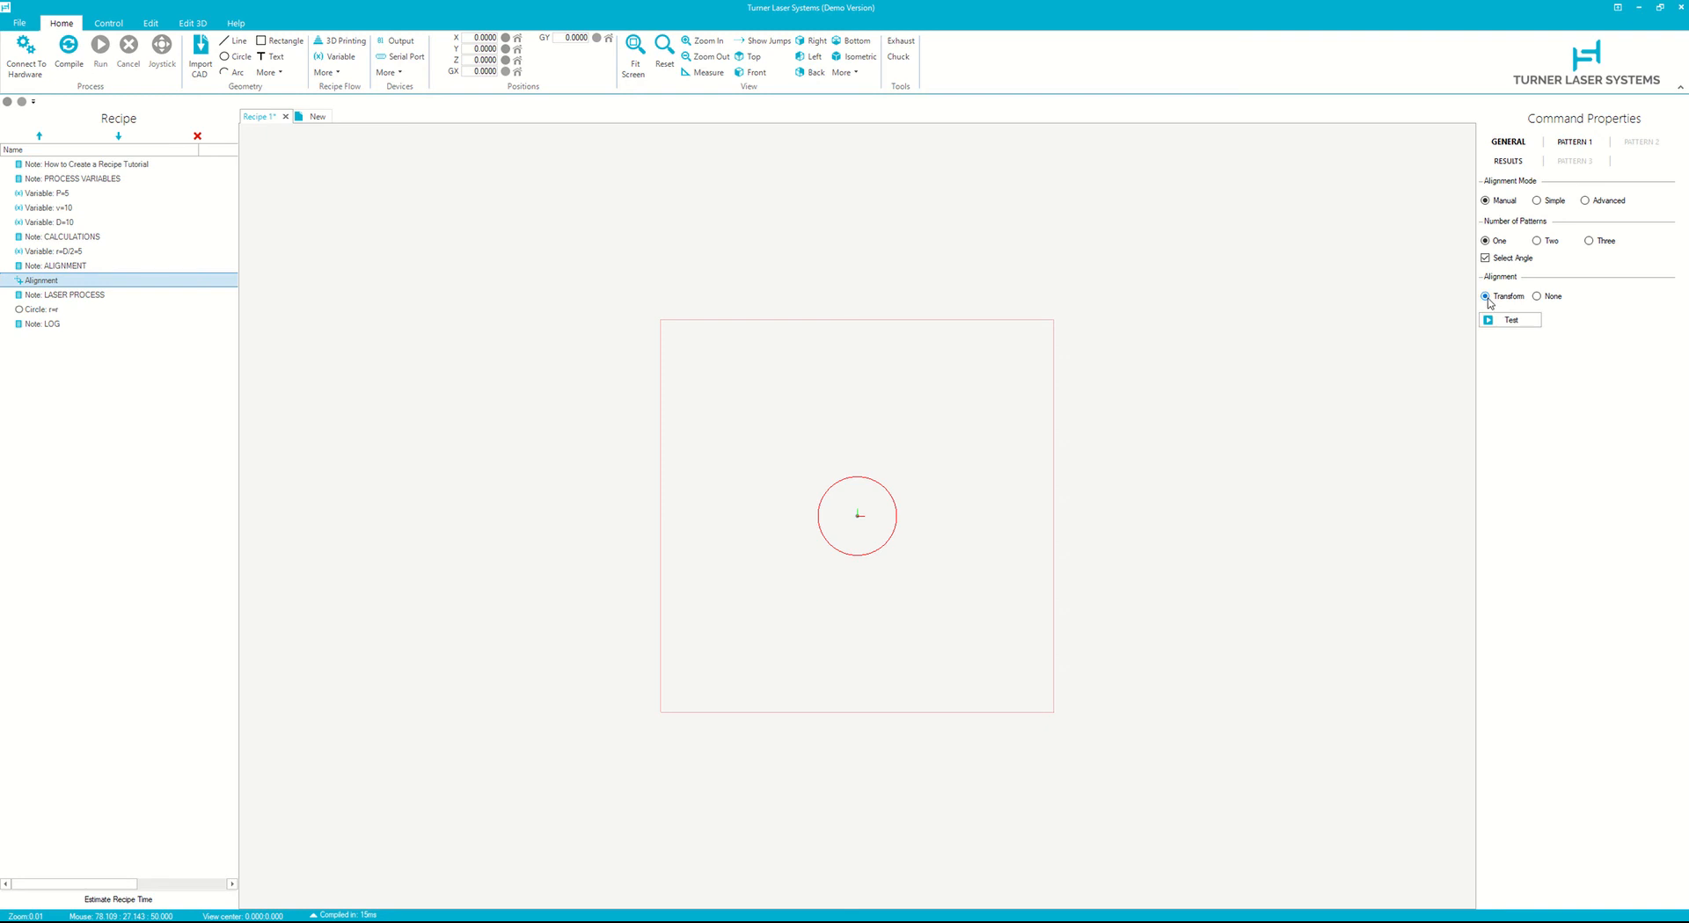
- Disable the Alignment command in the recipe
right_click(53, 281)
click(78, 306)
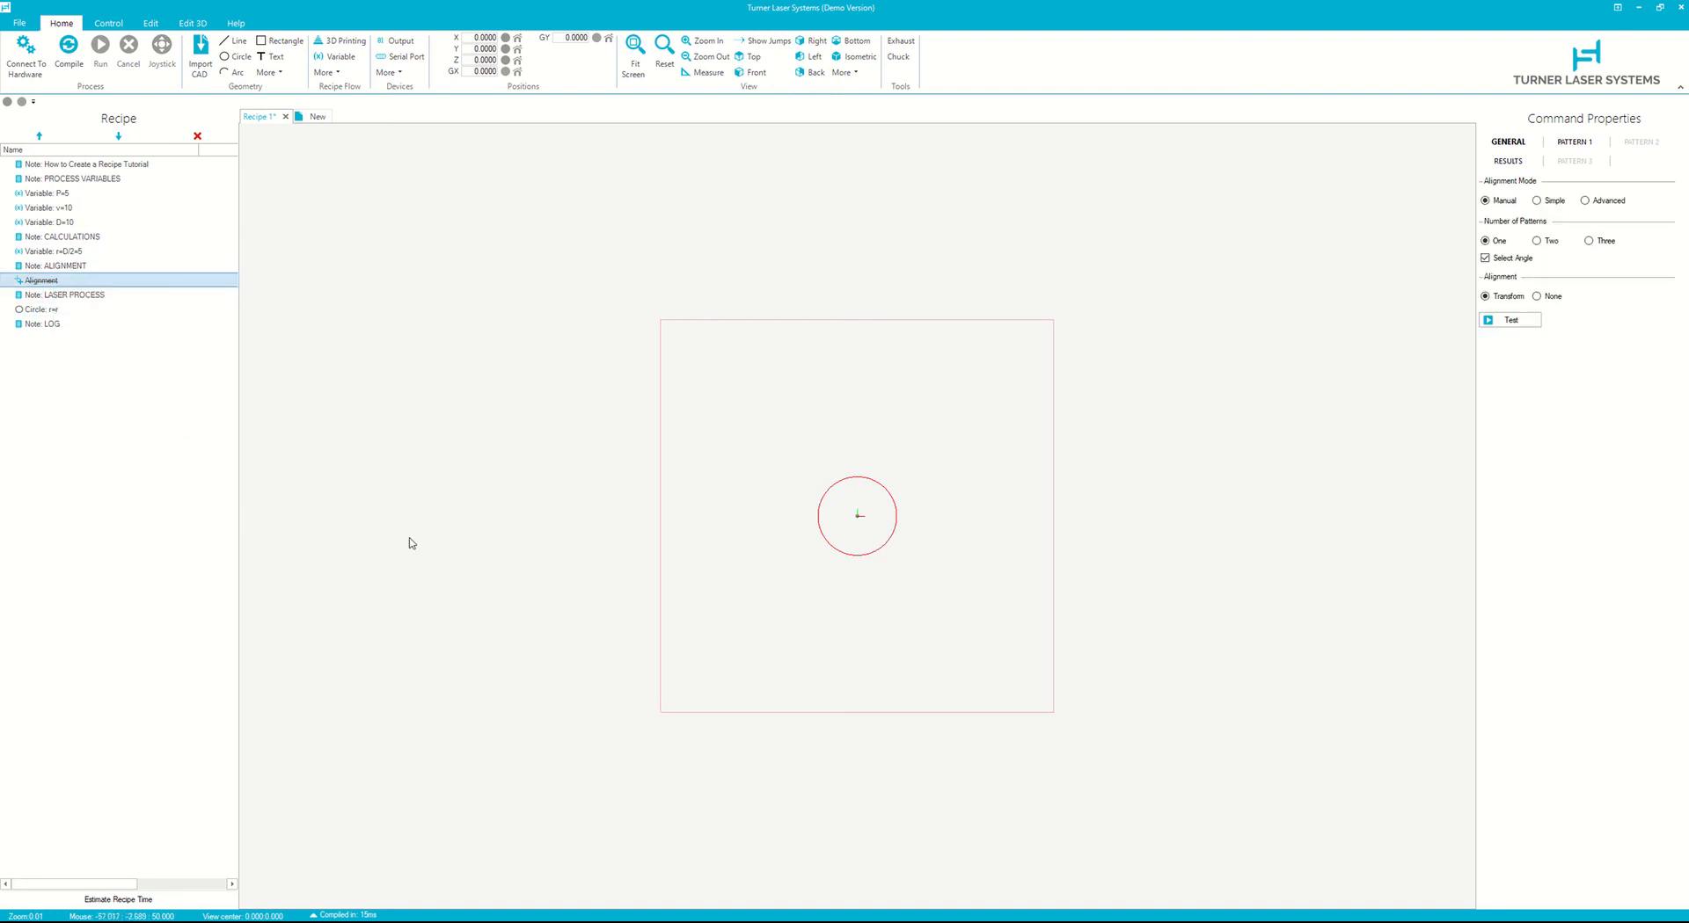
- Add an Export Data command below the LOG note
click(49, 325)
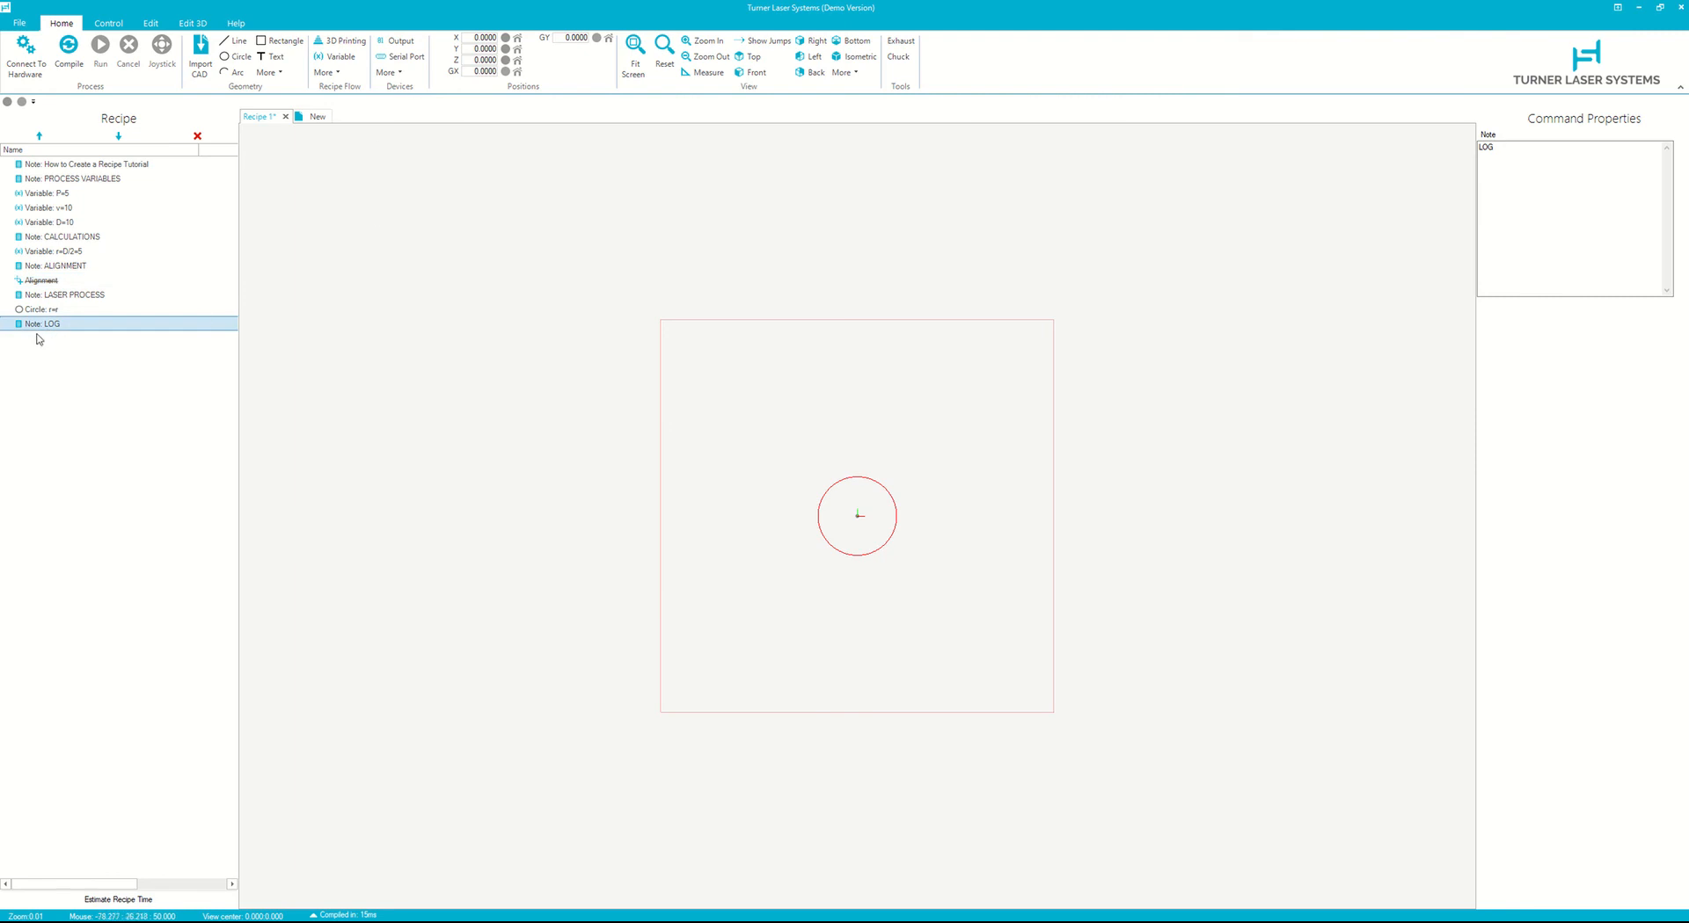
click(388, 73)
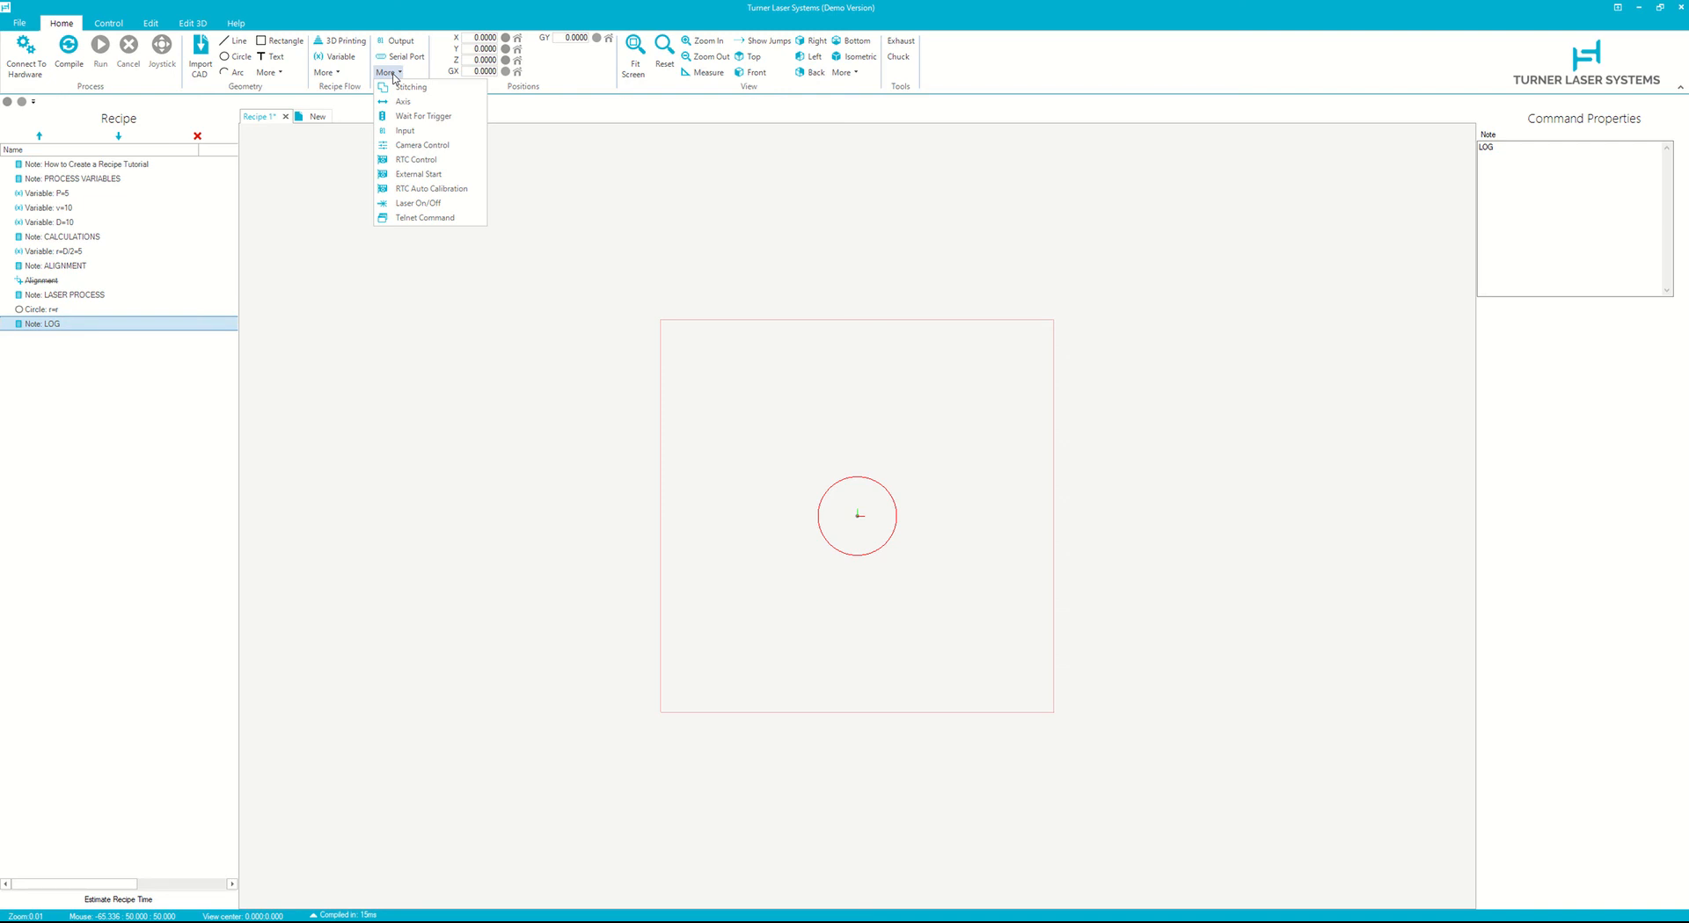
click(325, 72)
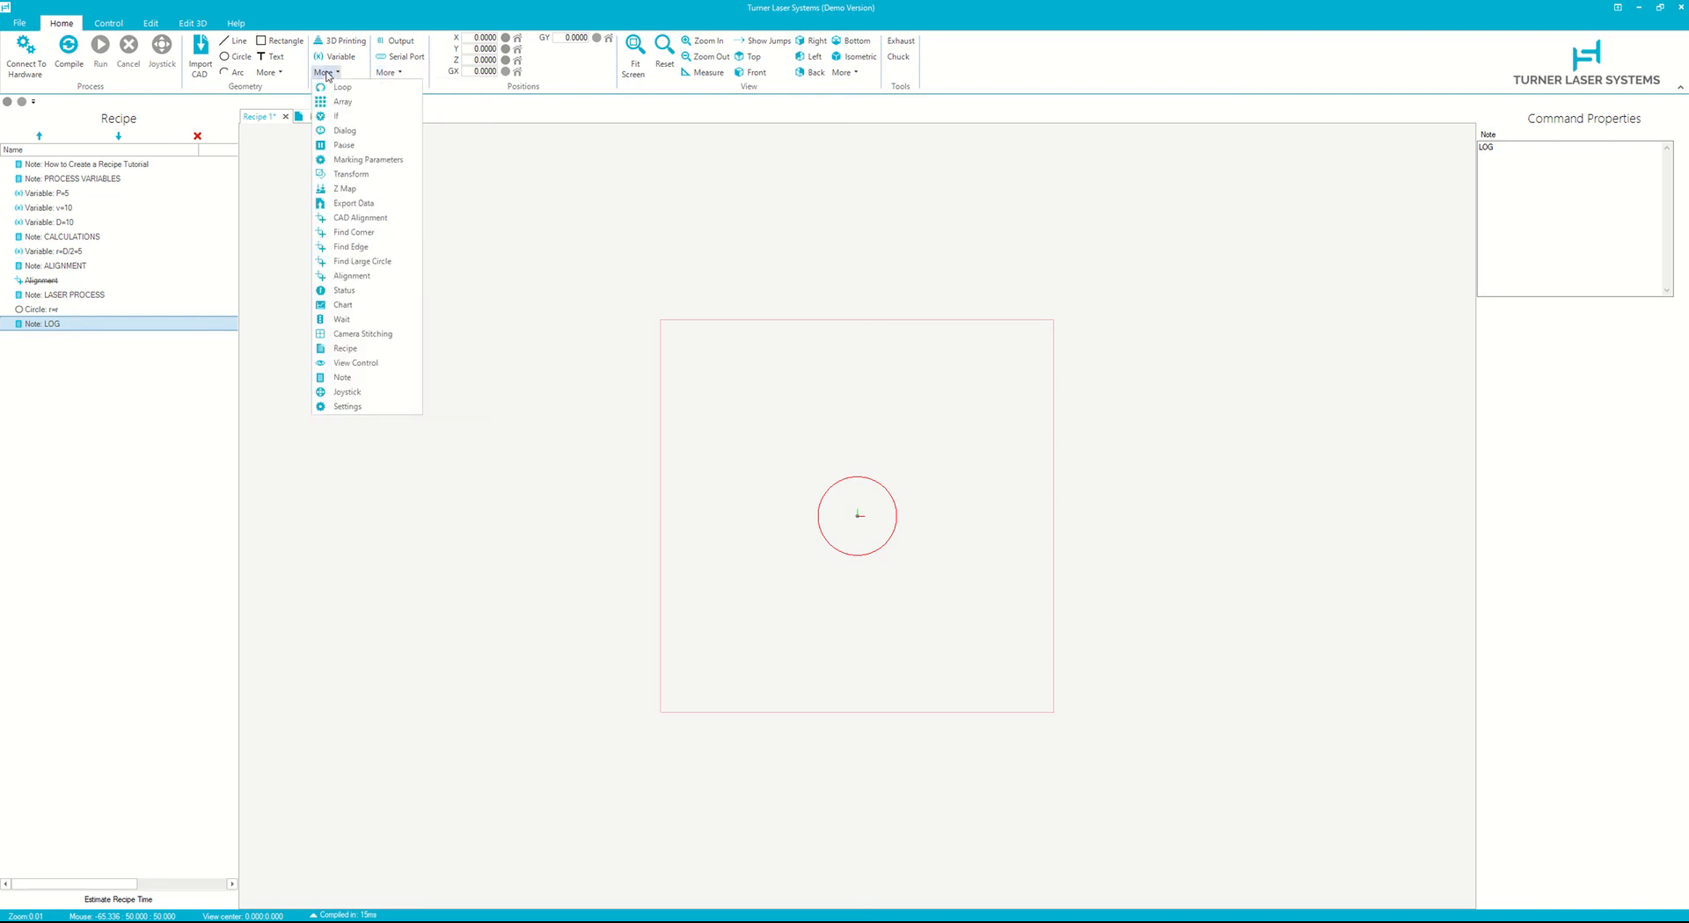
click(362, 207)
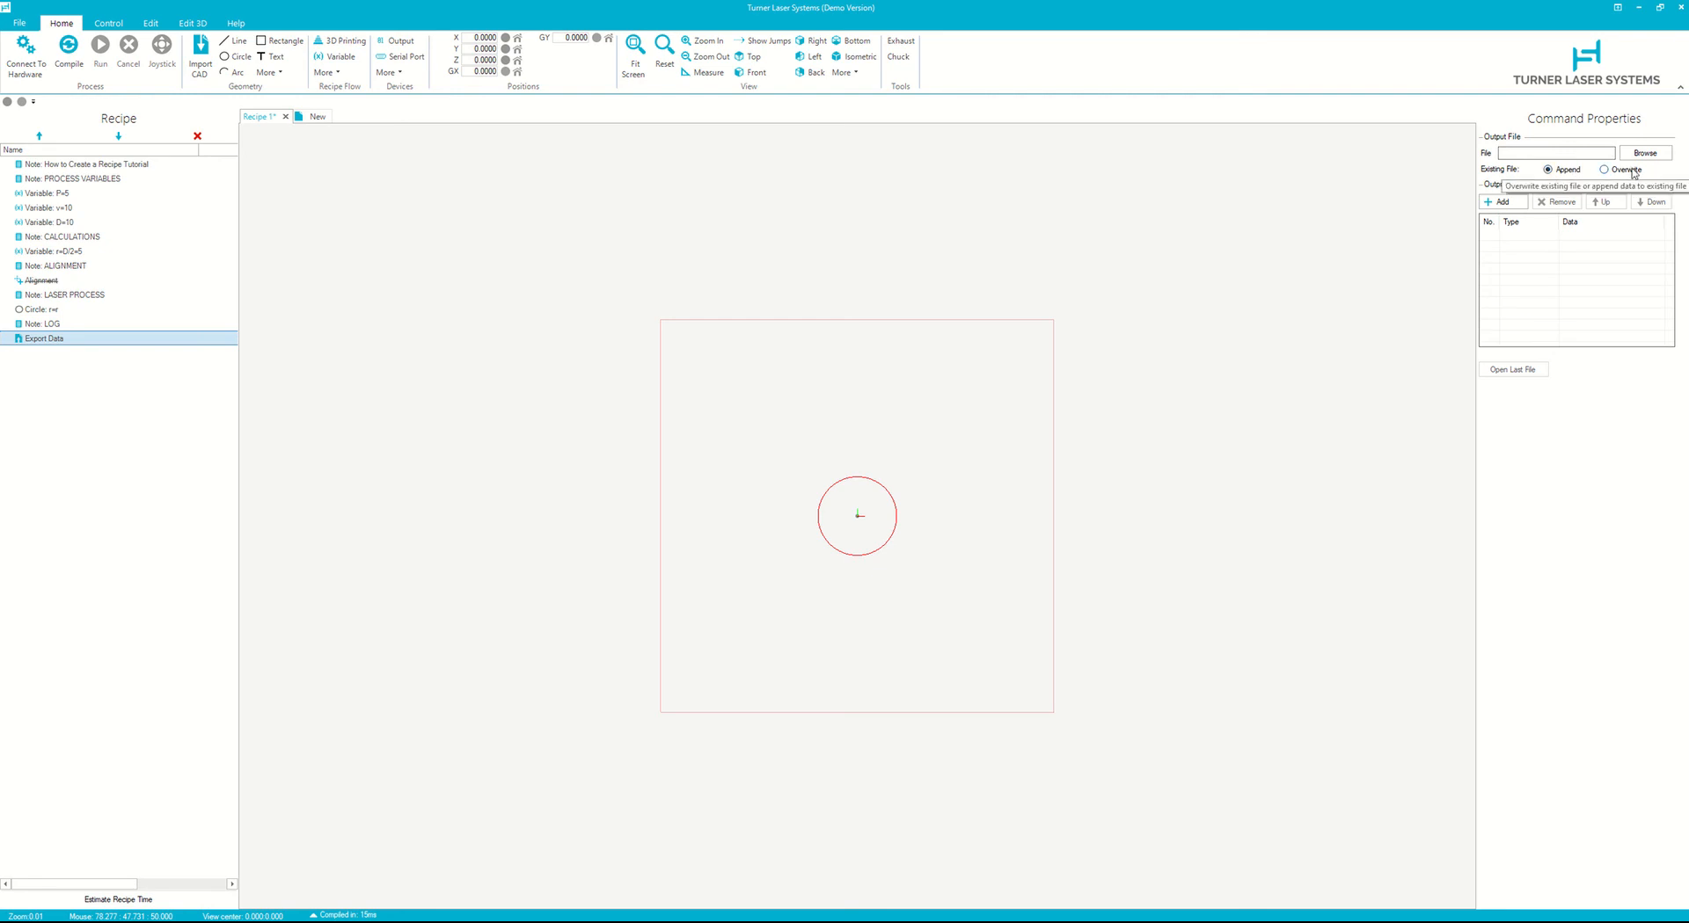
click(1503, 202)
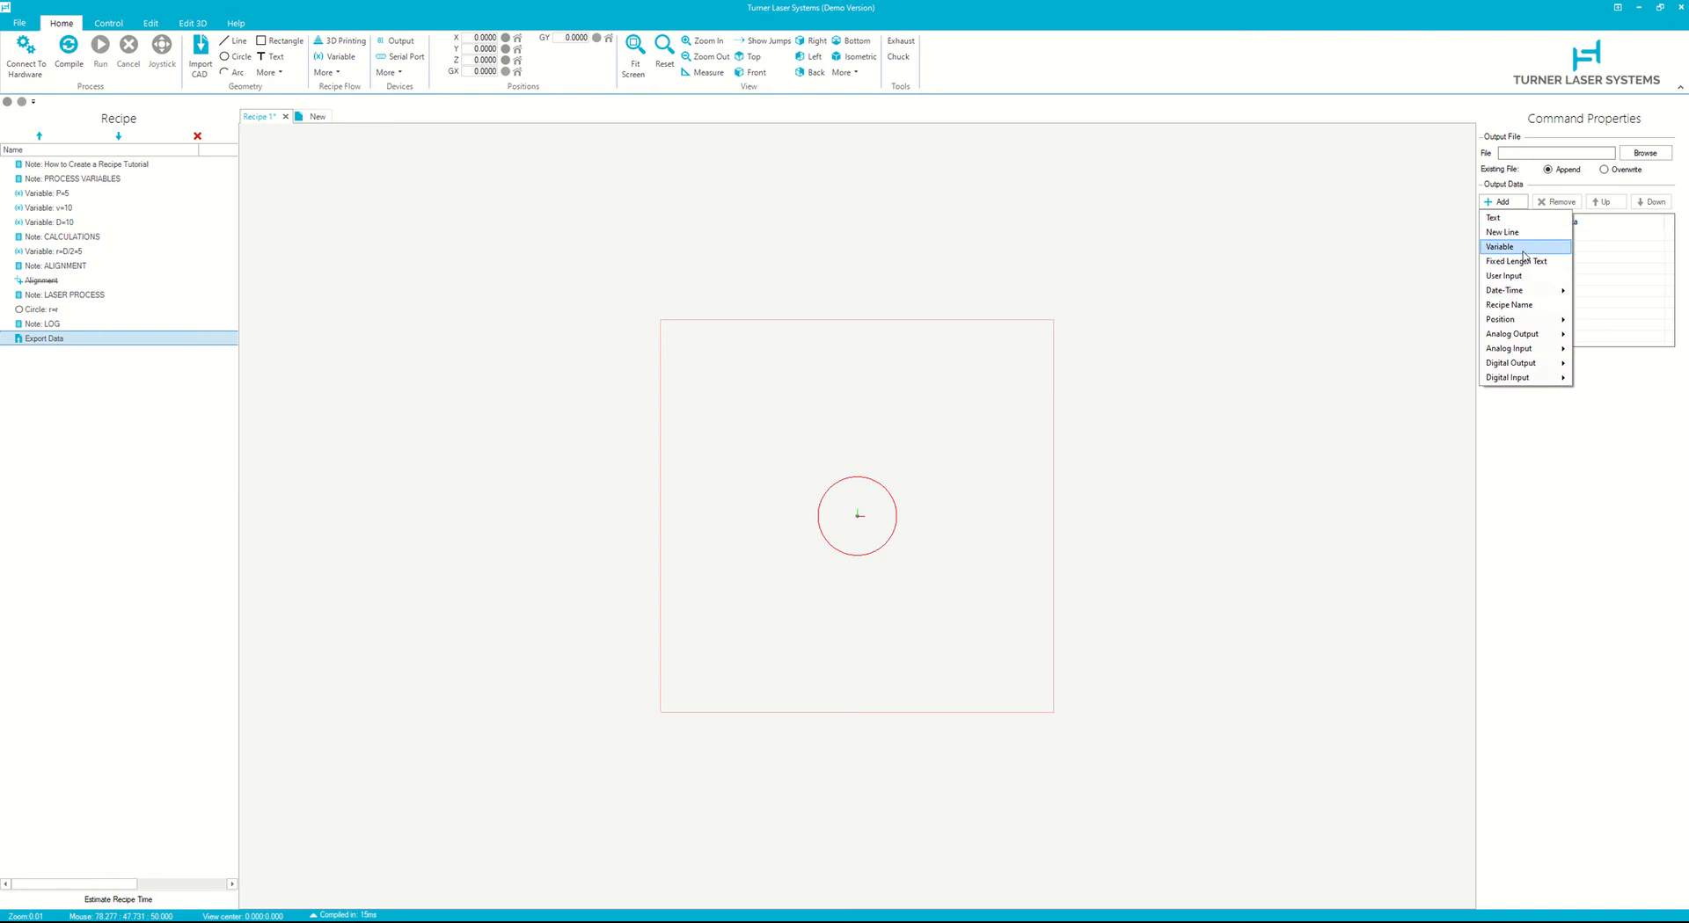
click(1525, 248)
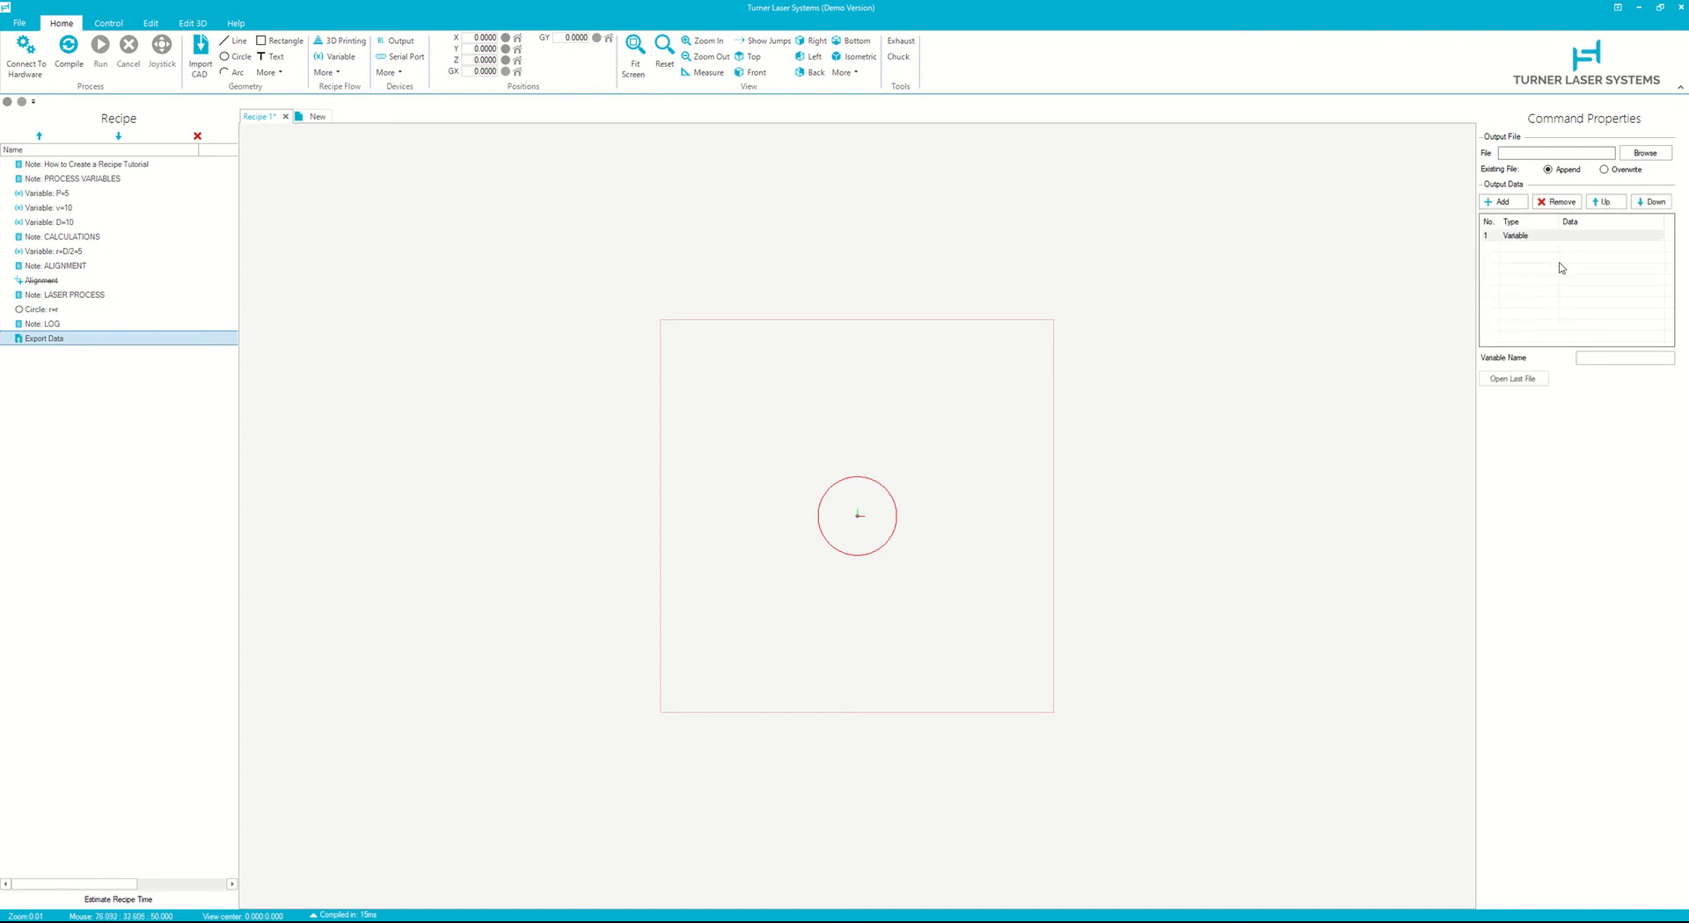
click(1592, 360)
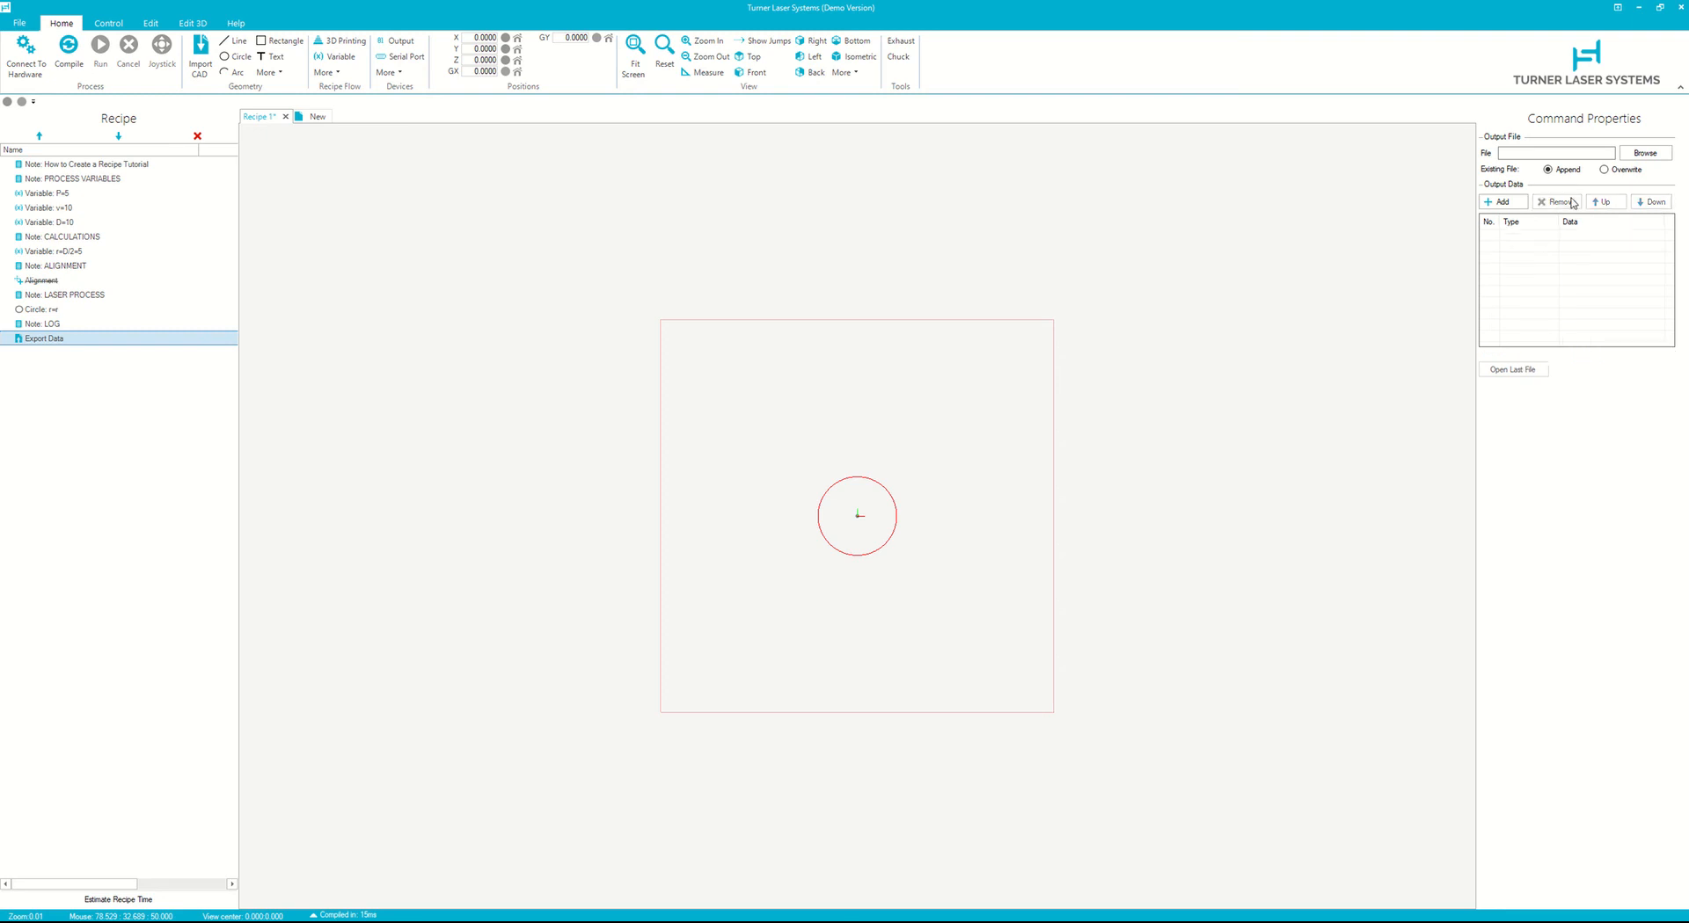
click(1498, 202)
click(1511, 222)
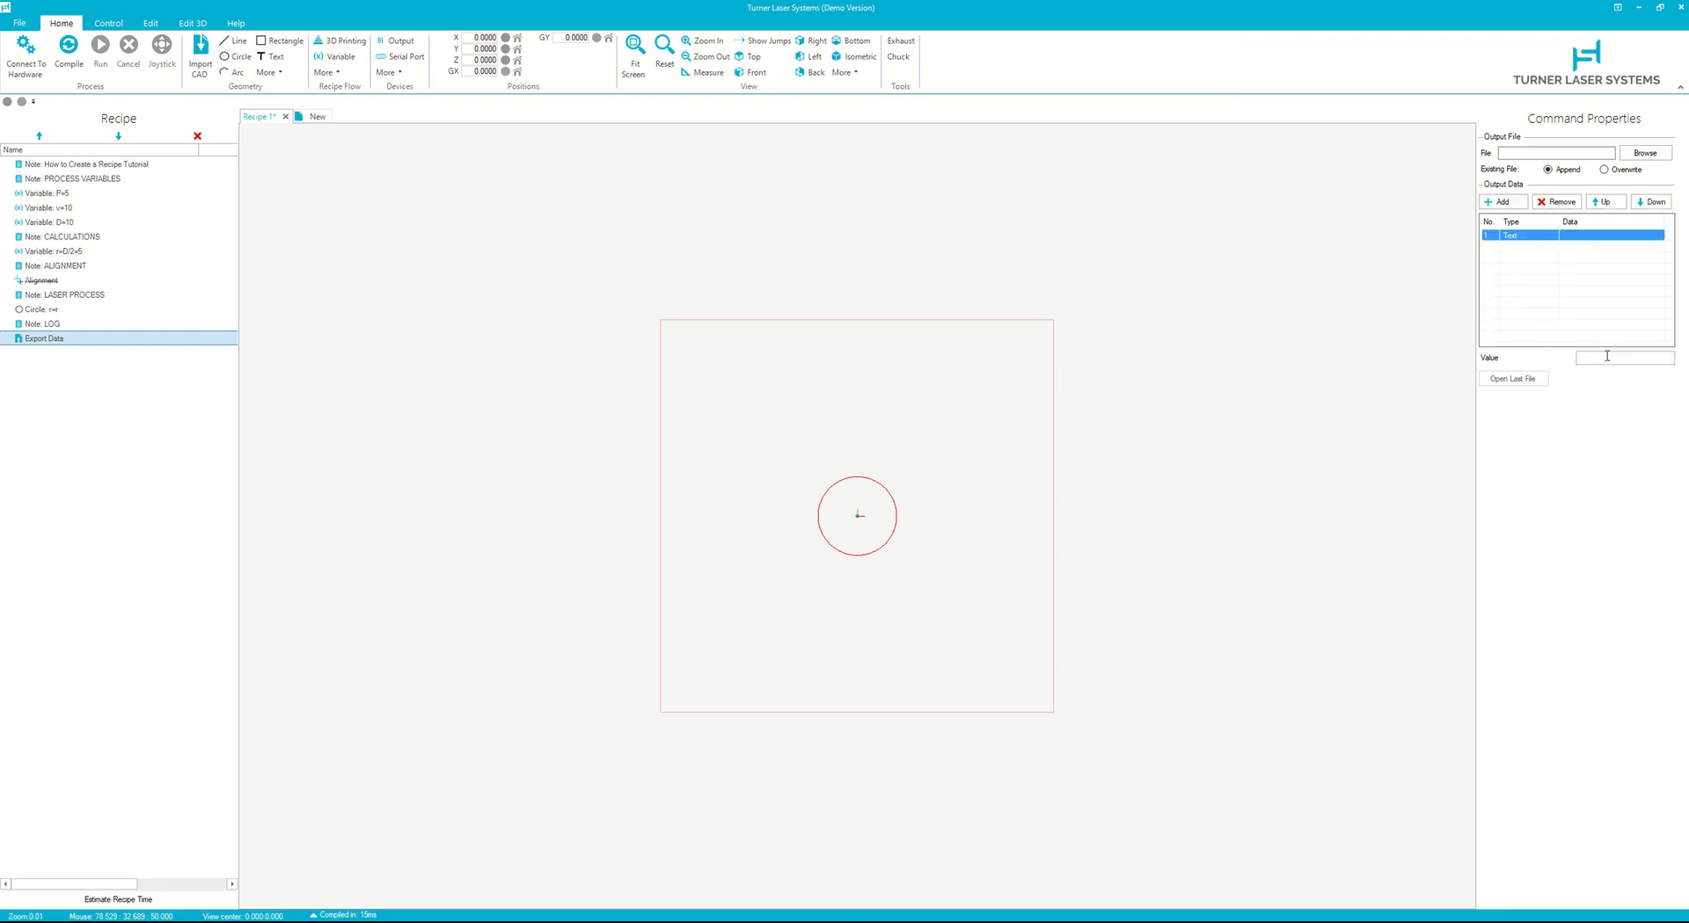
click(1610, 357)
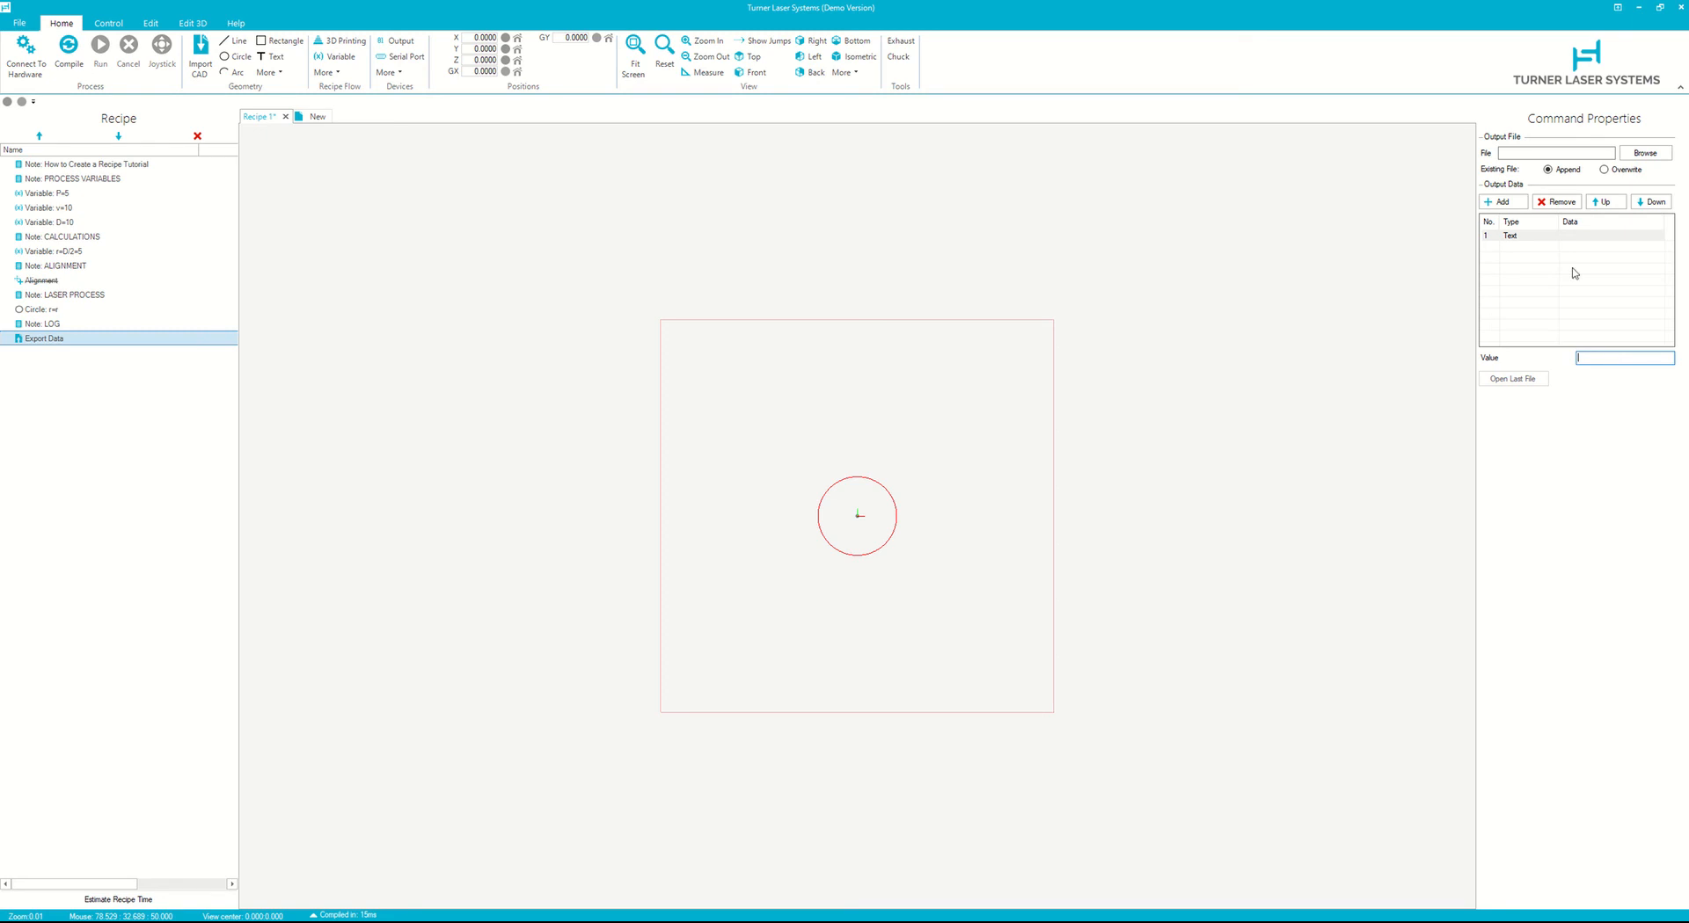
click(1559, 236)
click(1558, 203)
- Add a Date-Time item in the 2021.01.28 8:16:37 format to the Export Data output
click(1511, 203)
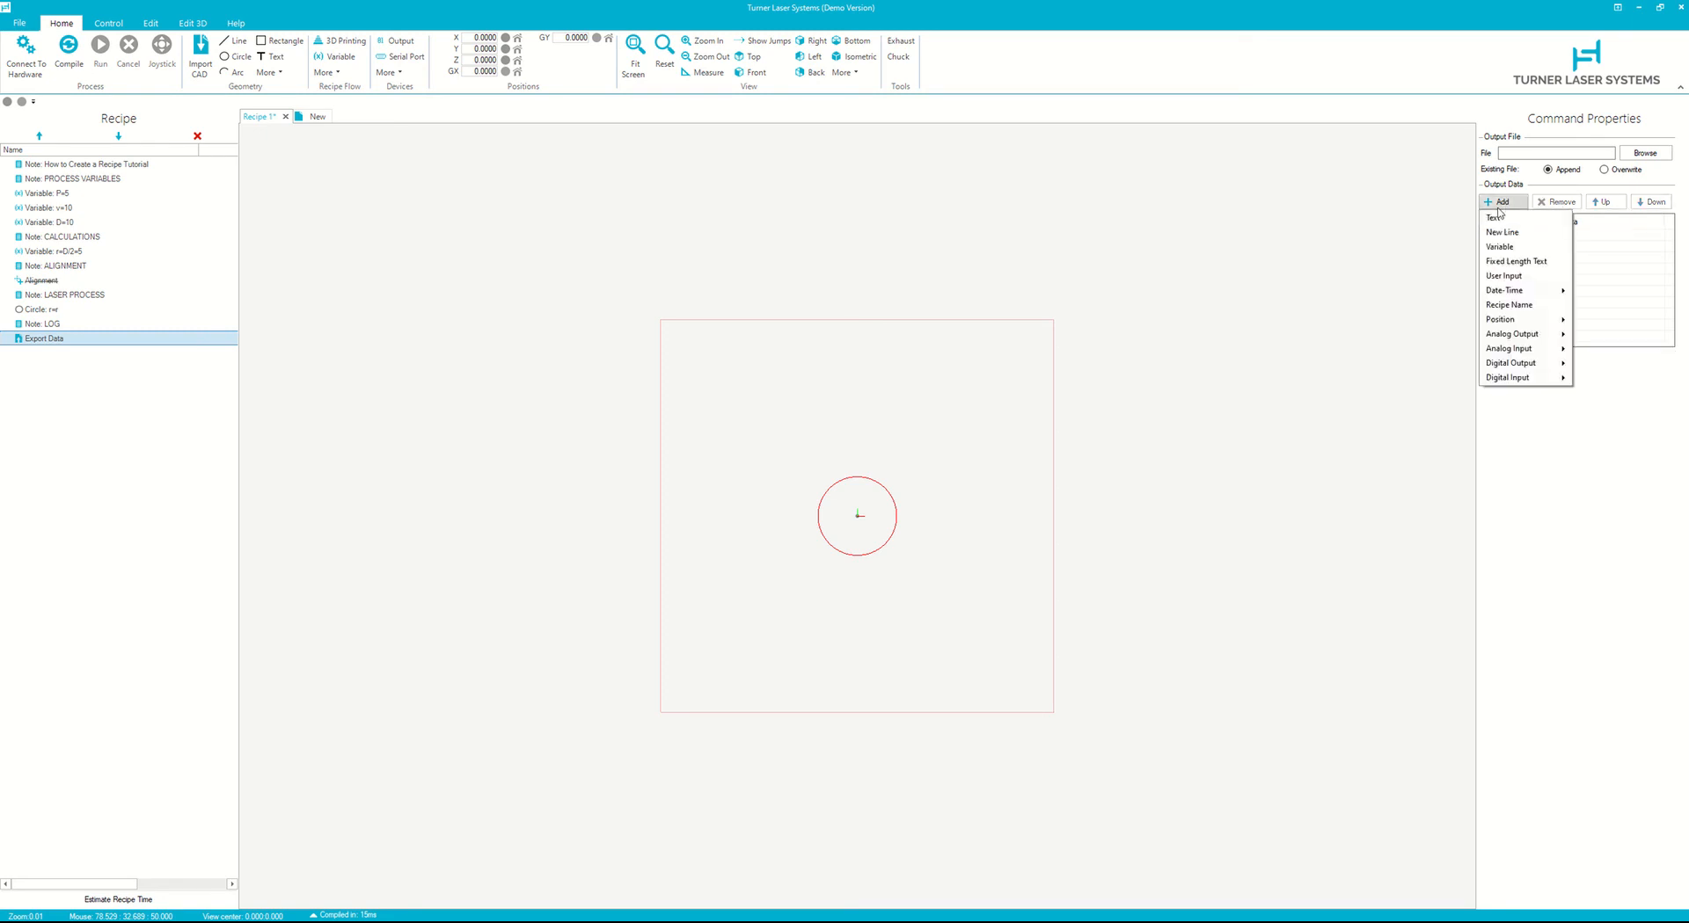
mouse_move(1515, 294)
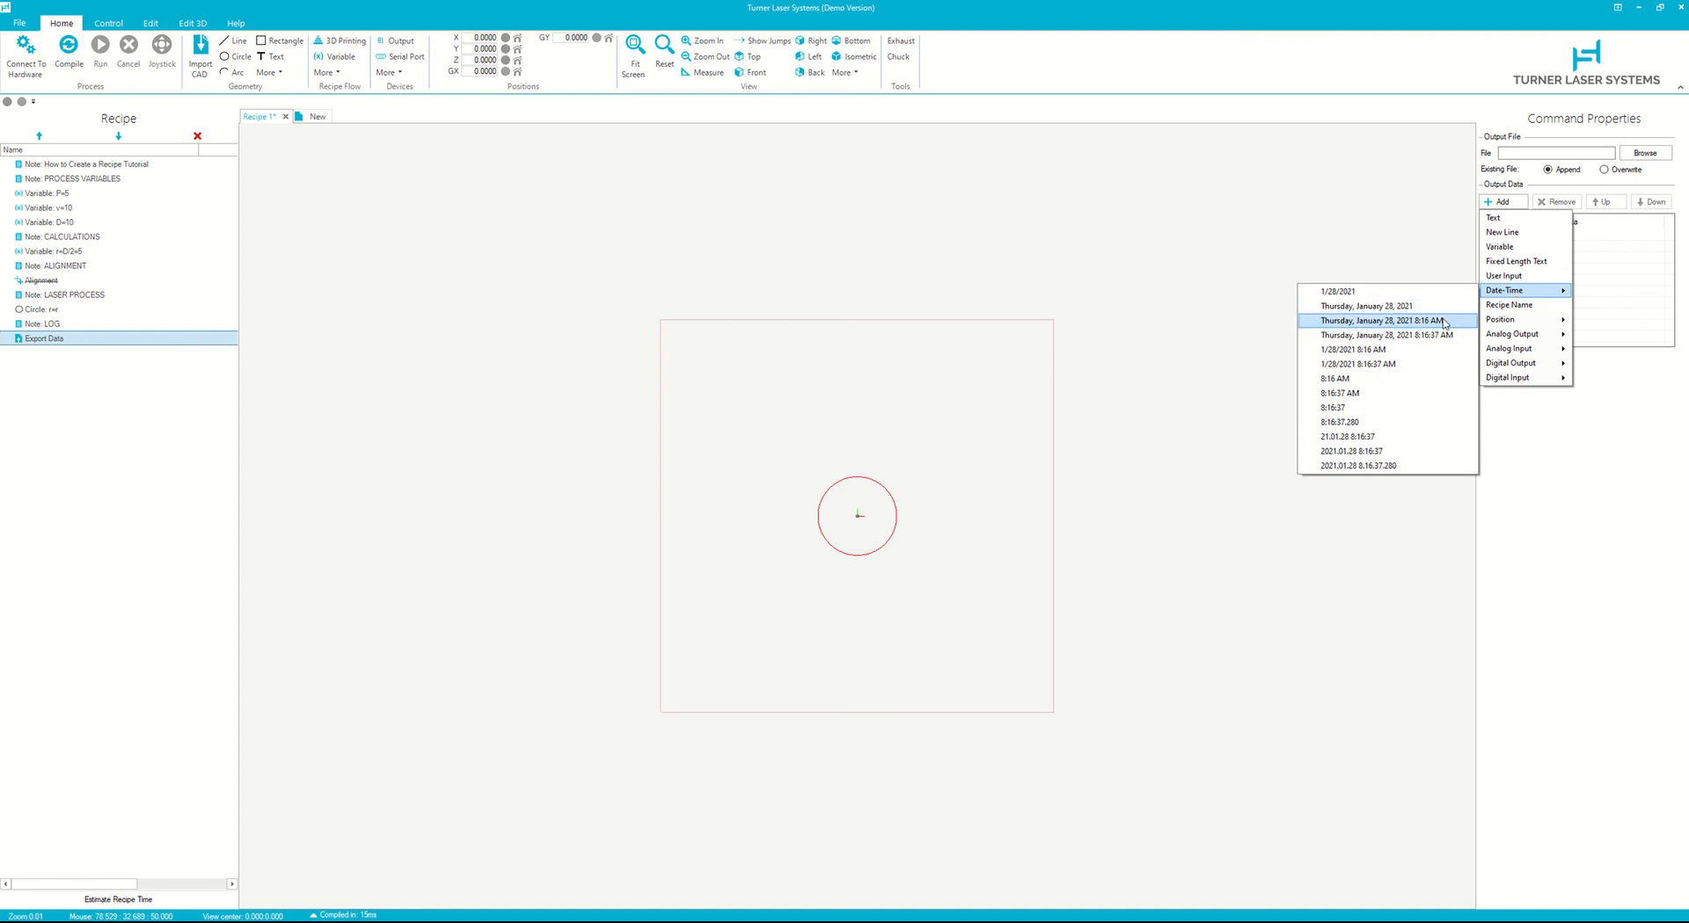
click(1369, 453)
- Add a Text item reading Power = to the Export Data output
click(1512, 203)
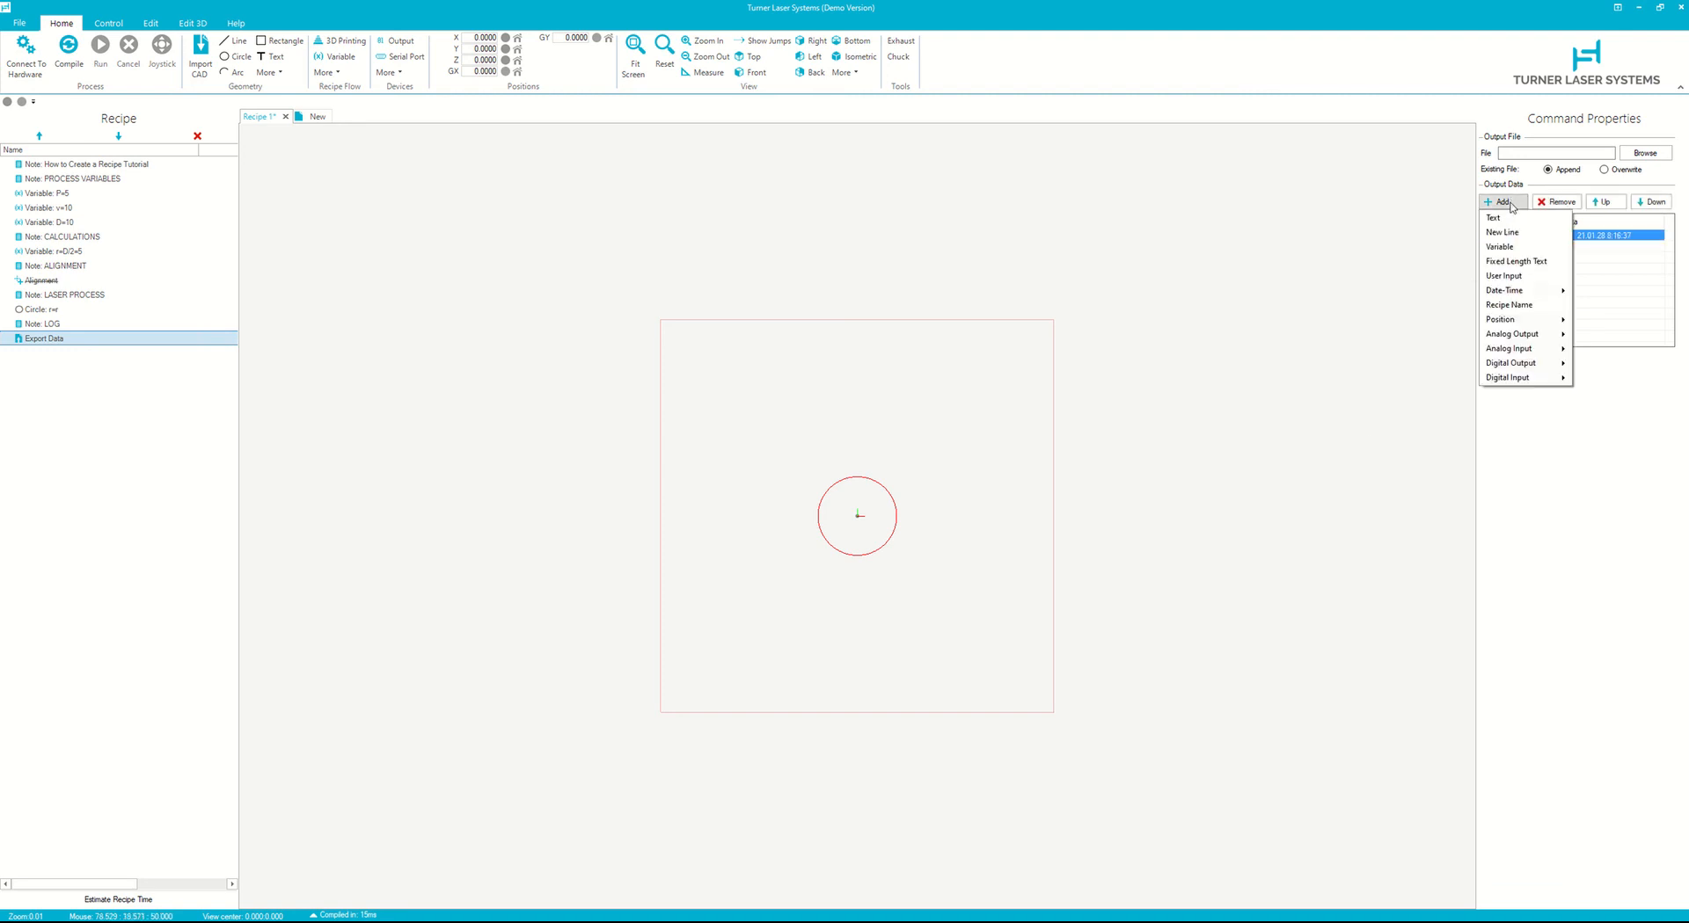
click(1495, 218)
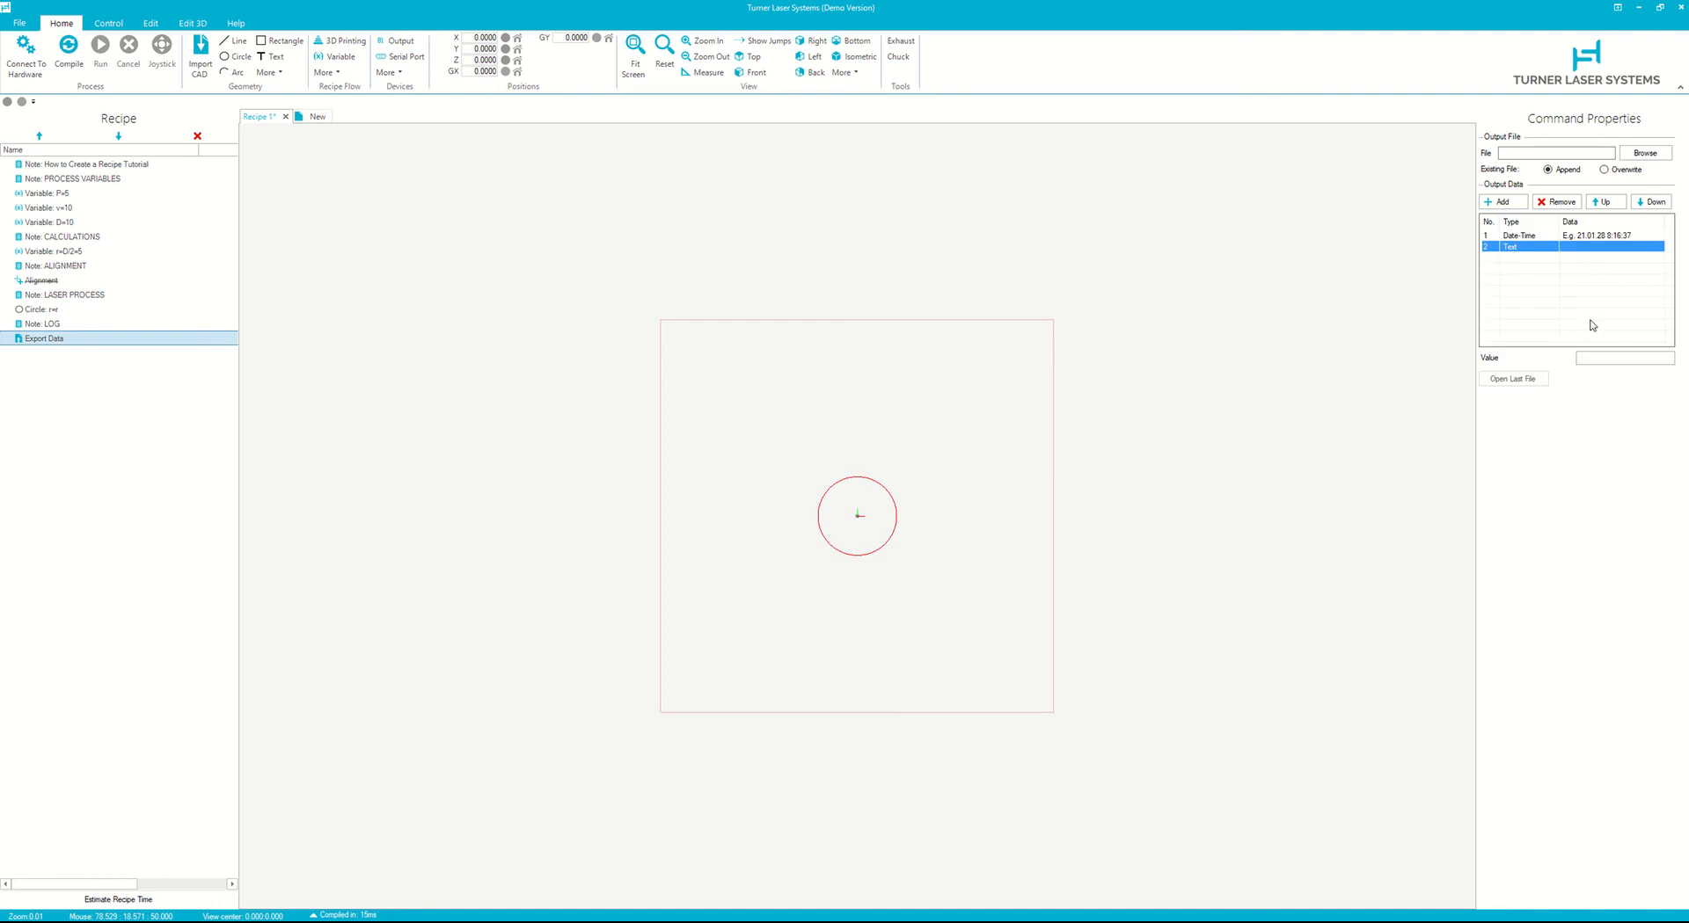
click(1610, 356)
text(P)
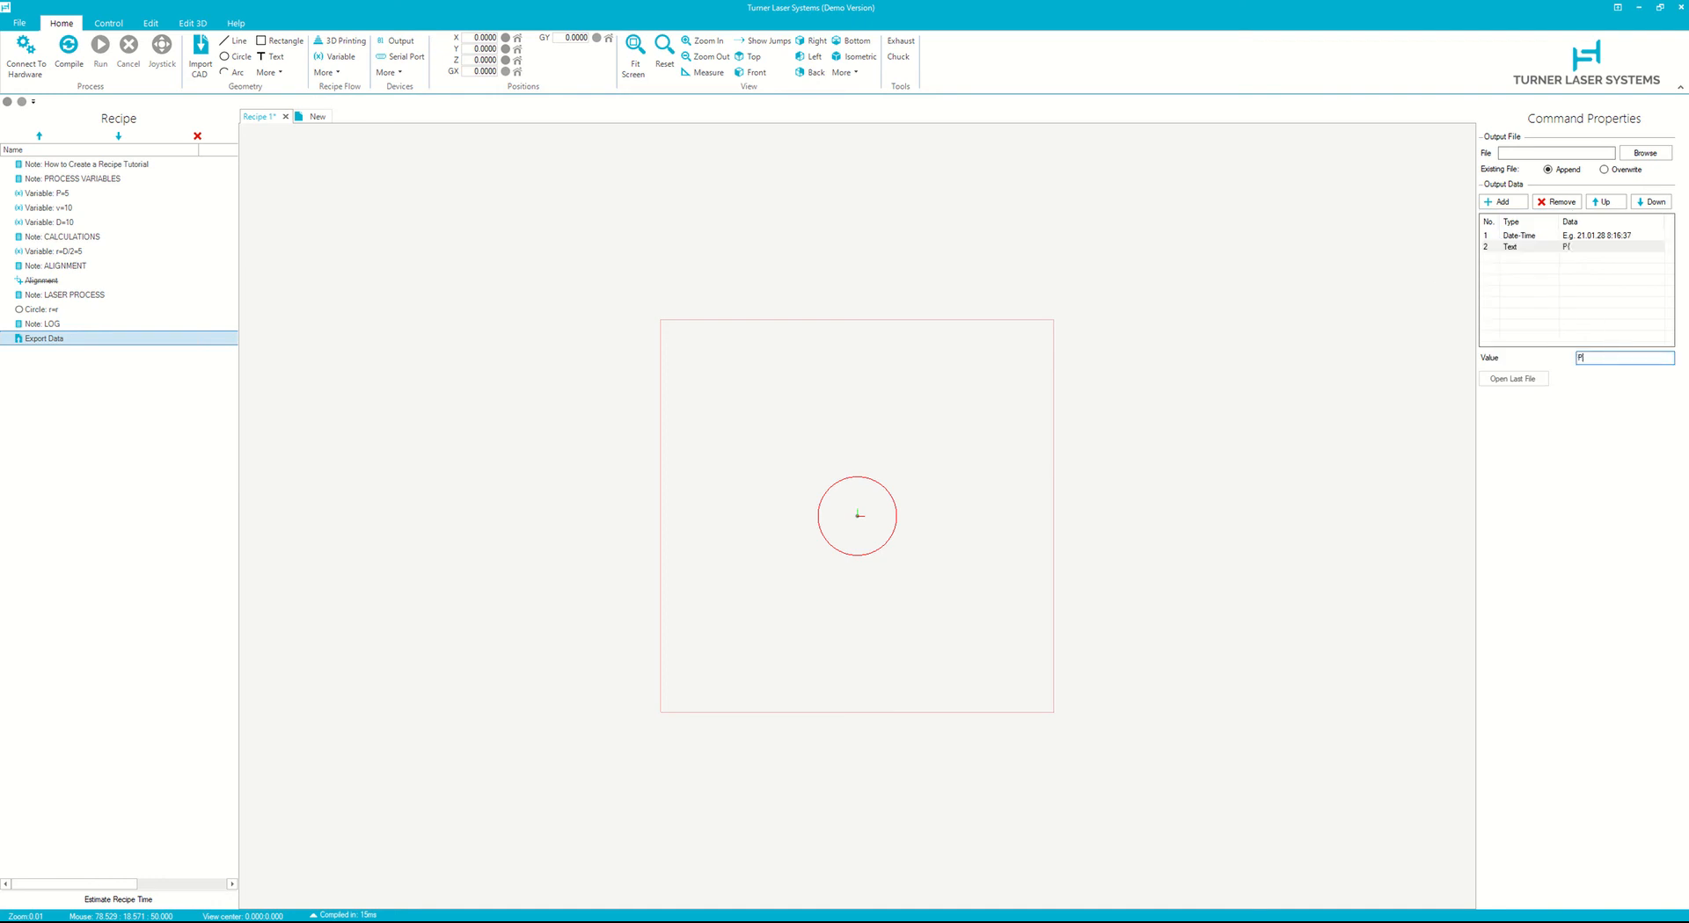
text(ower =)
- Add a Variable item P to the output, followed by a New Line item
click(1504, 204)
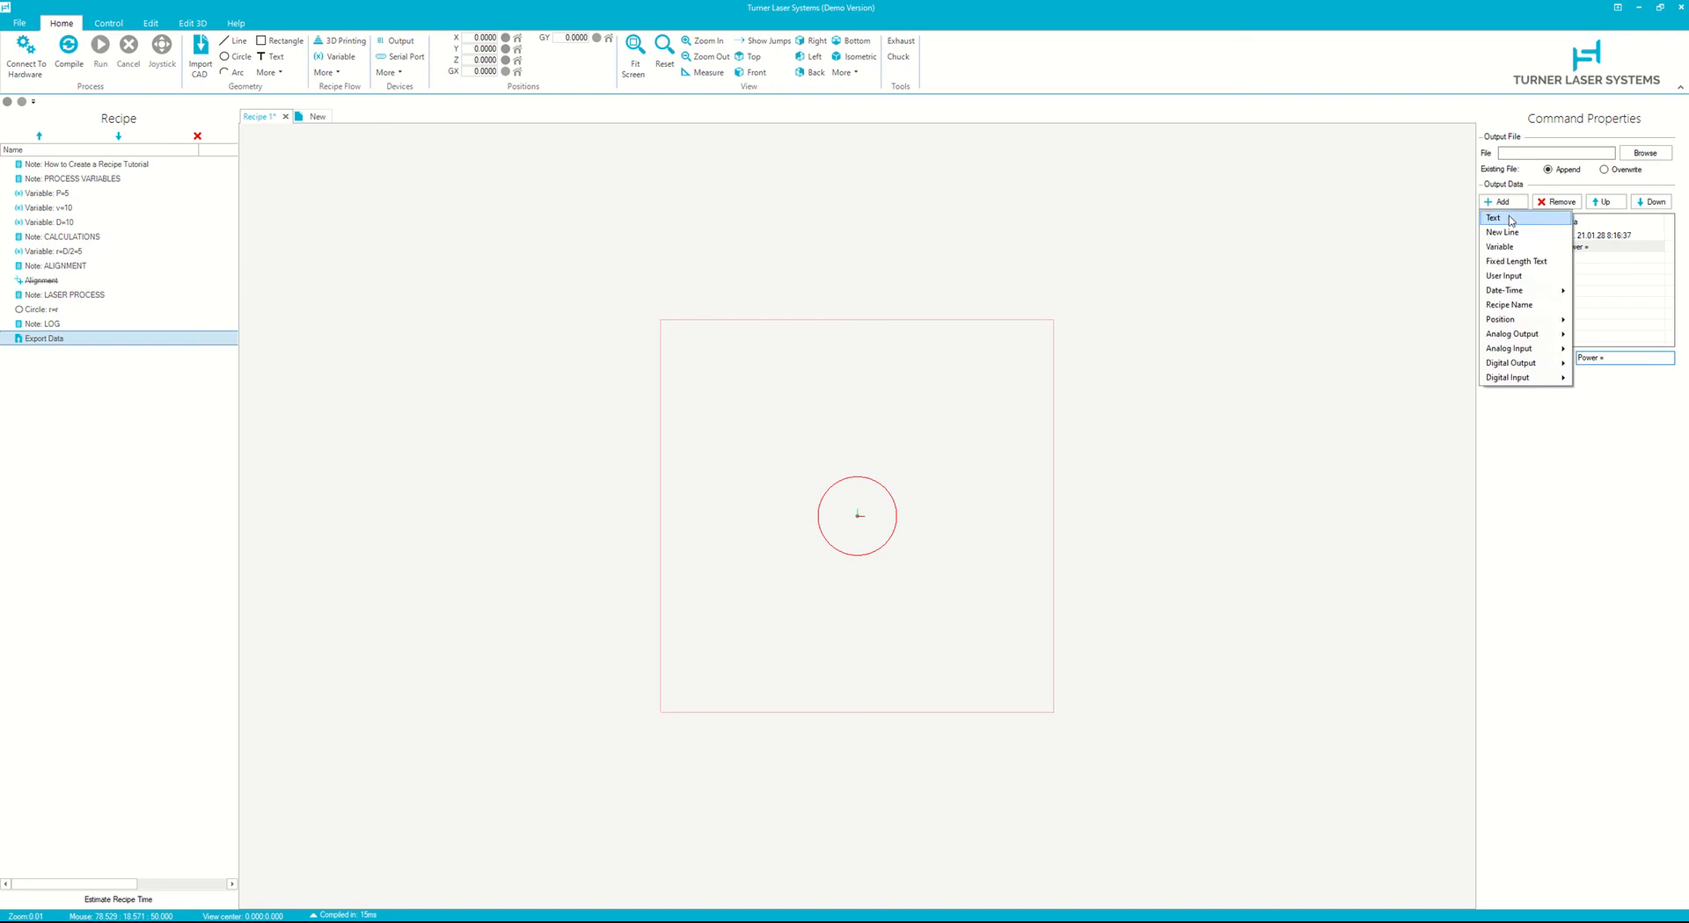
click(1499, 247)
click(1594, 358)
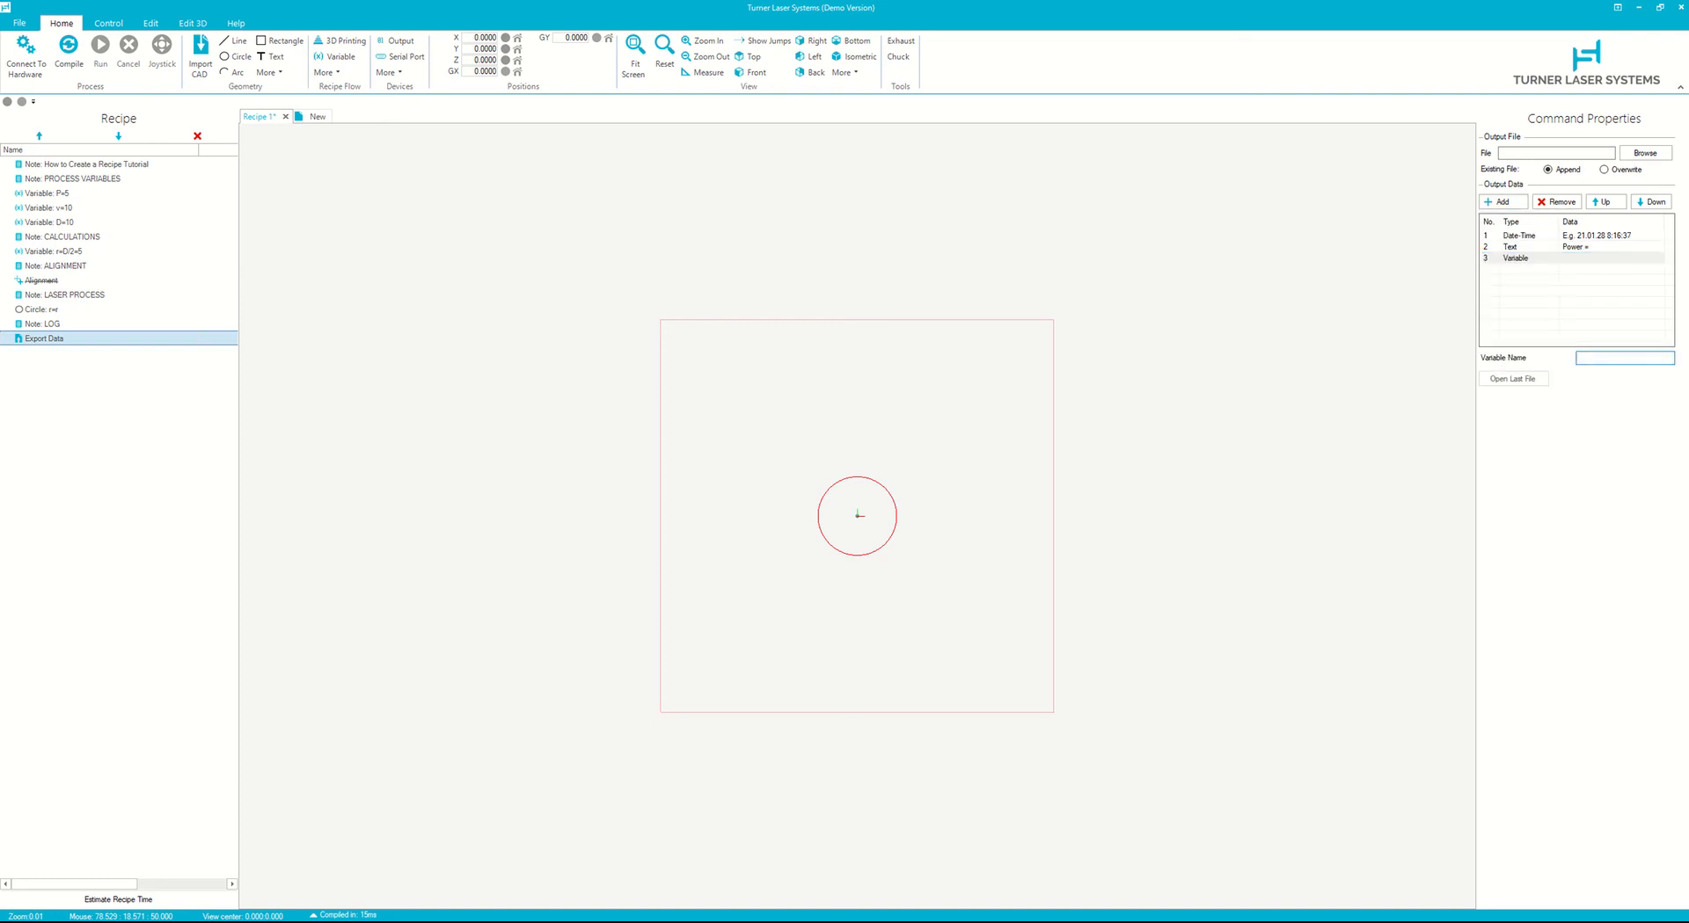
text(P)
click(1505, 202)
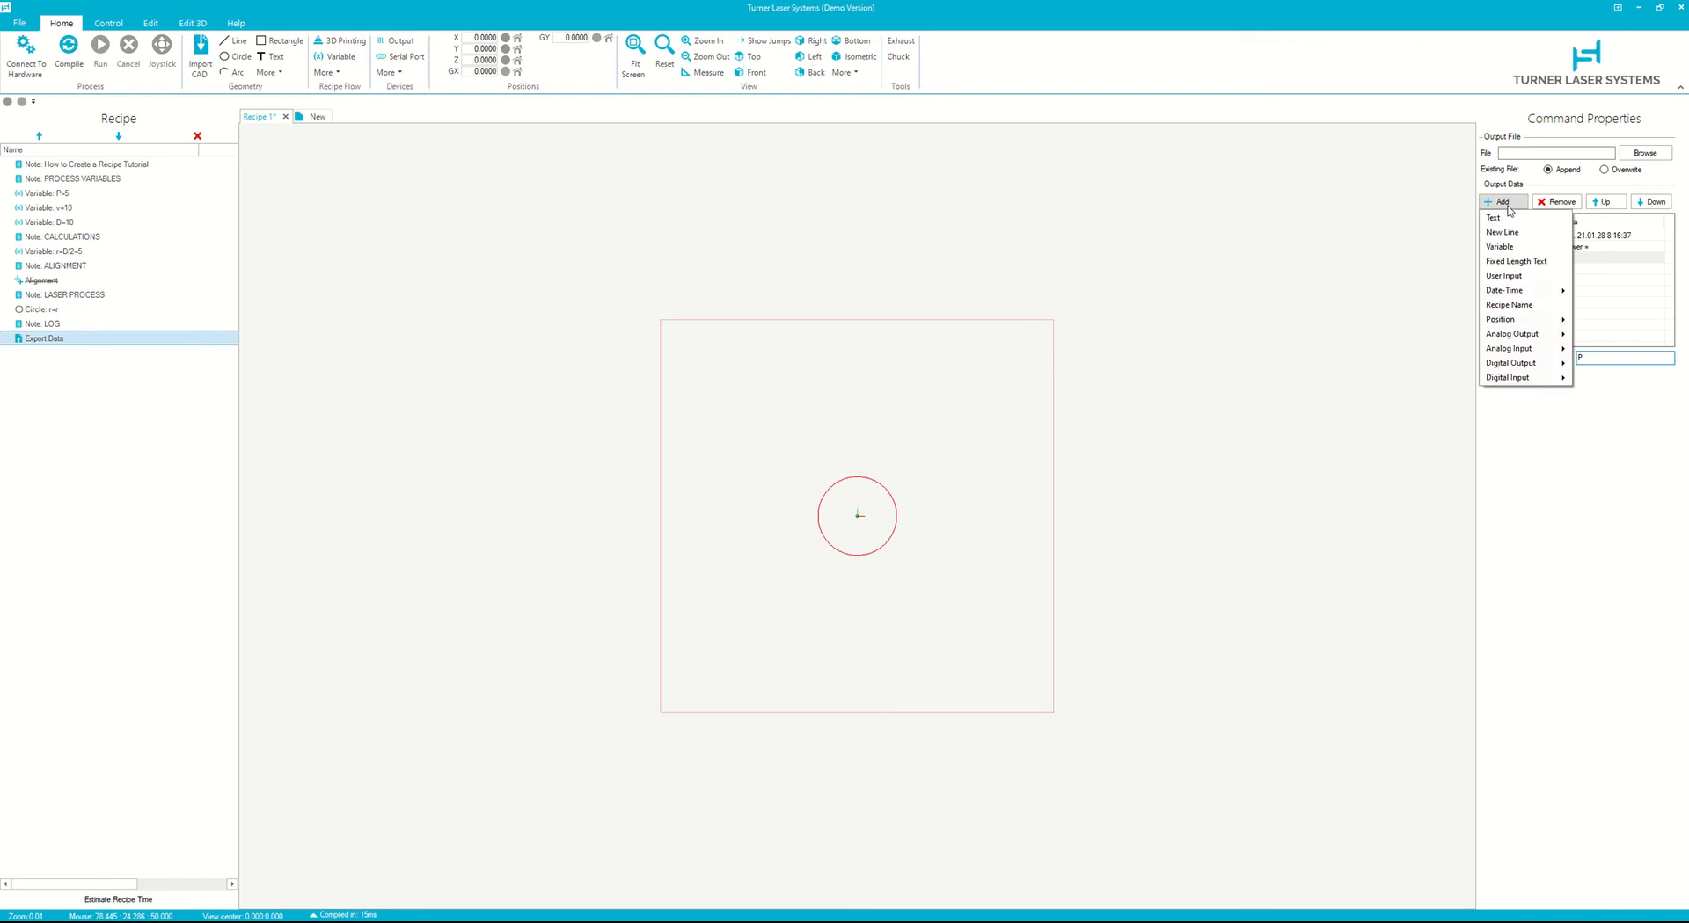
click(1504, 232)
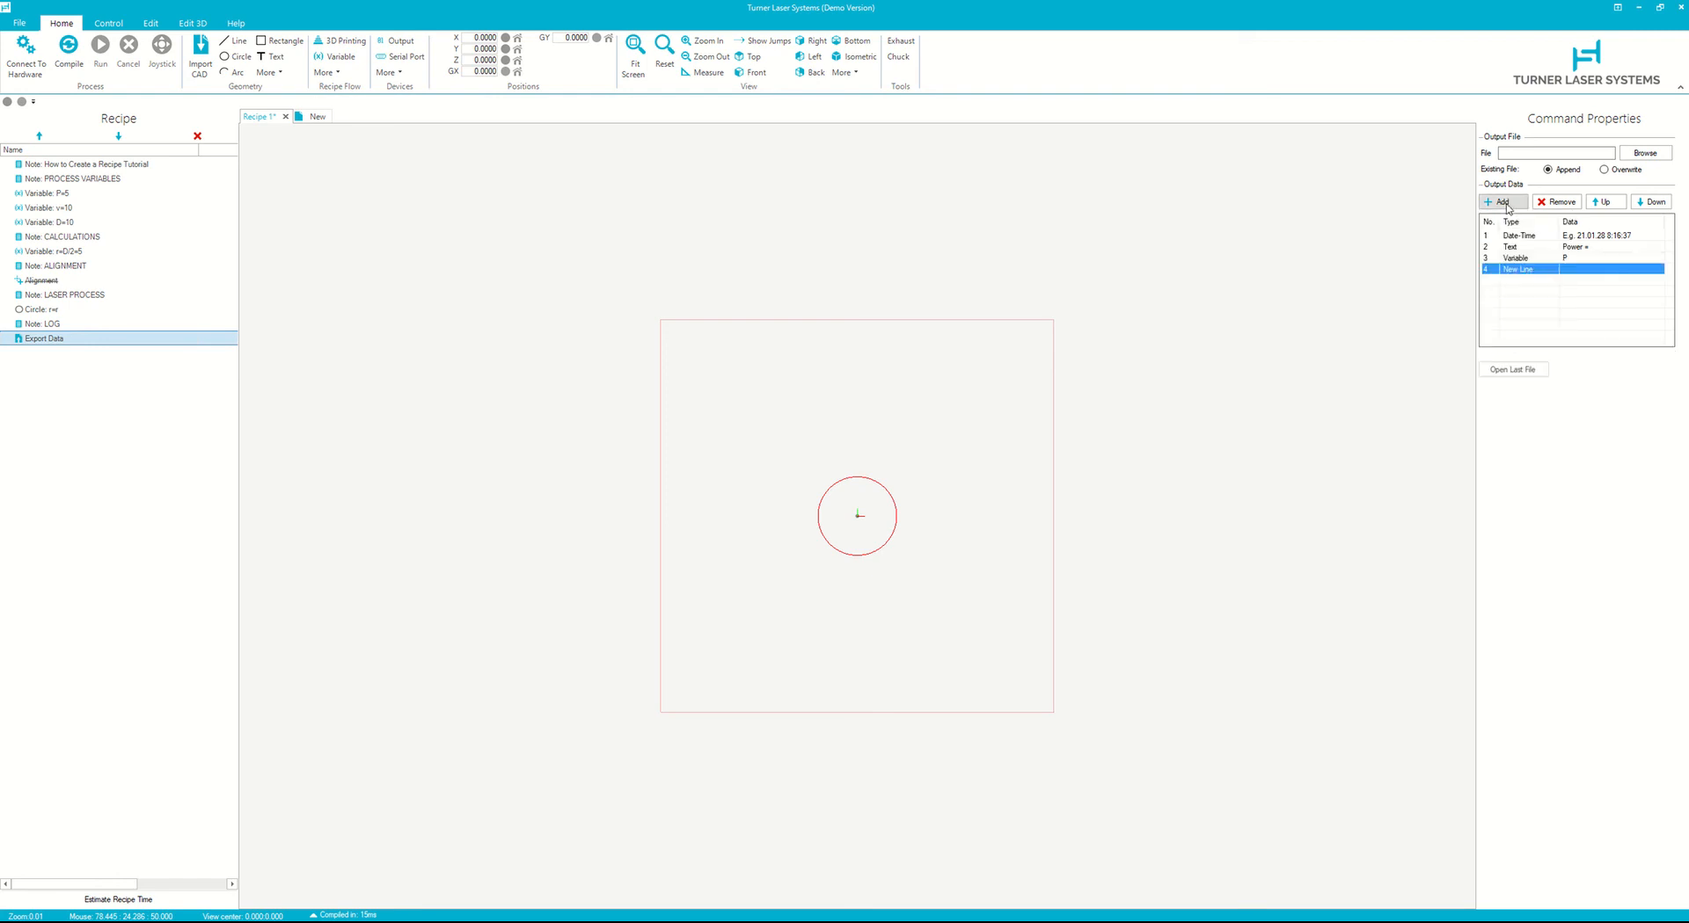
- Add a Text item reading Speed (mm/s) = to the Export Data output
click(1506, 203)
click(1498, 217)
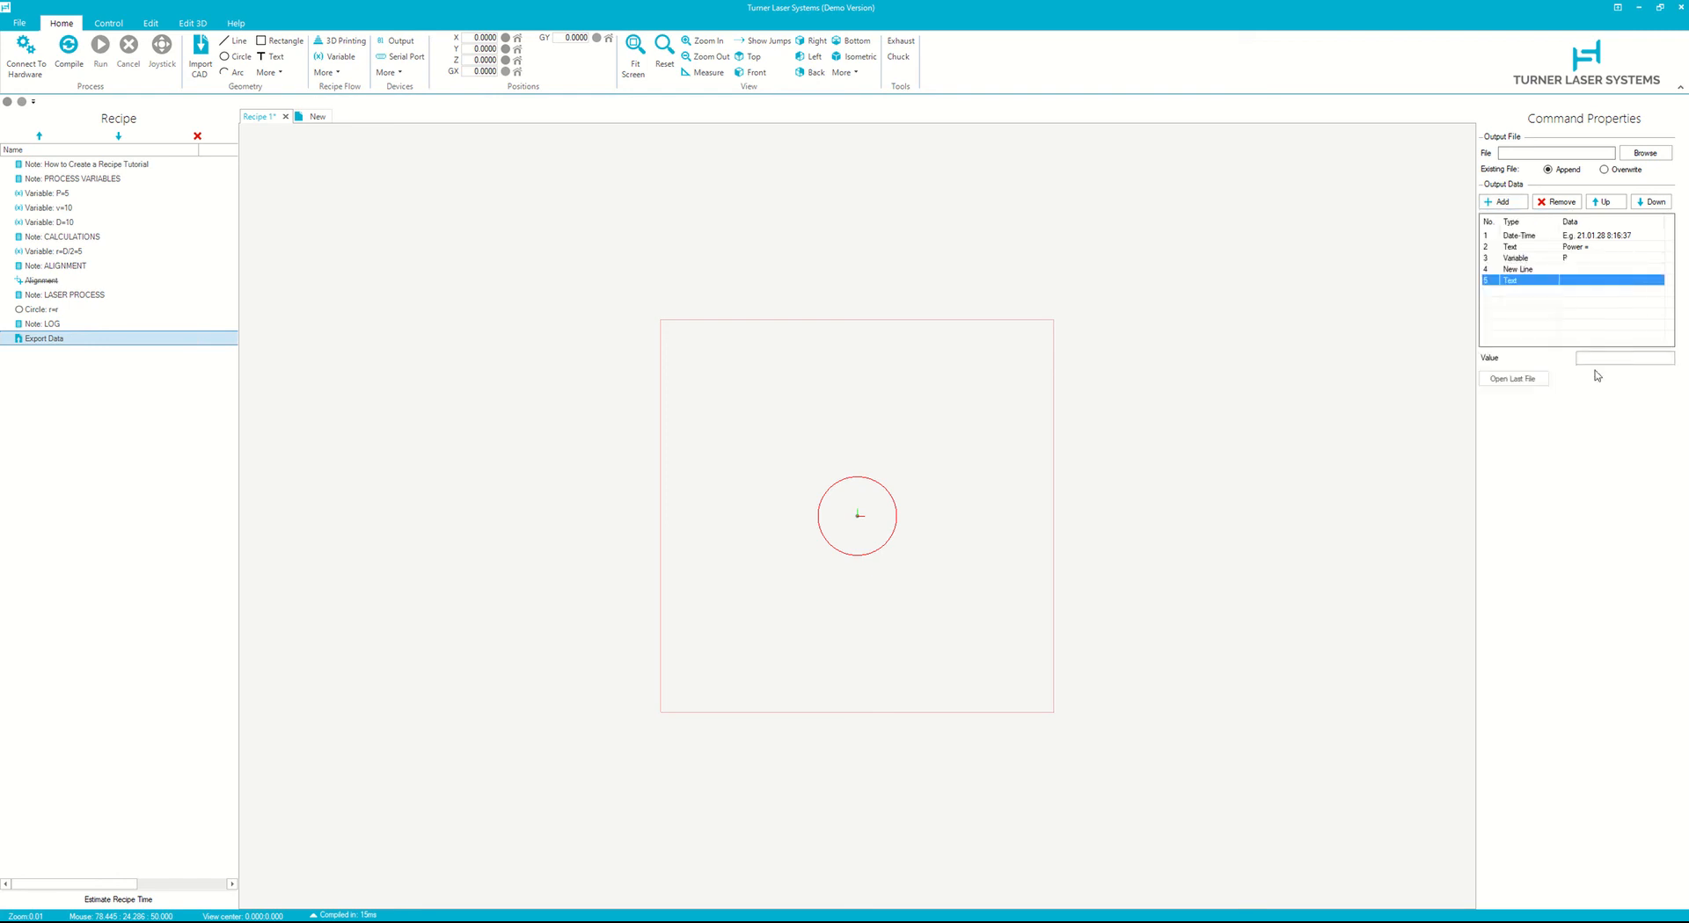
click(1602, 358)
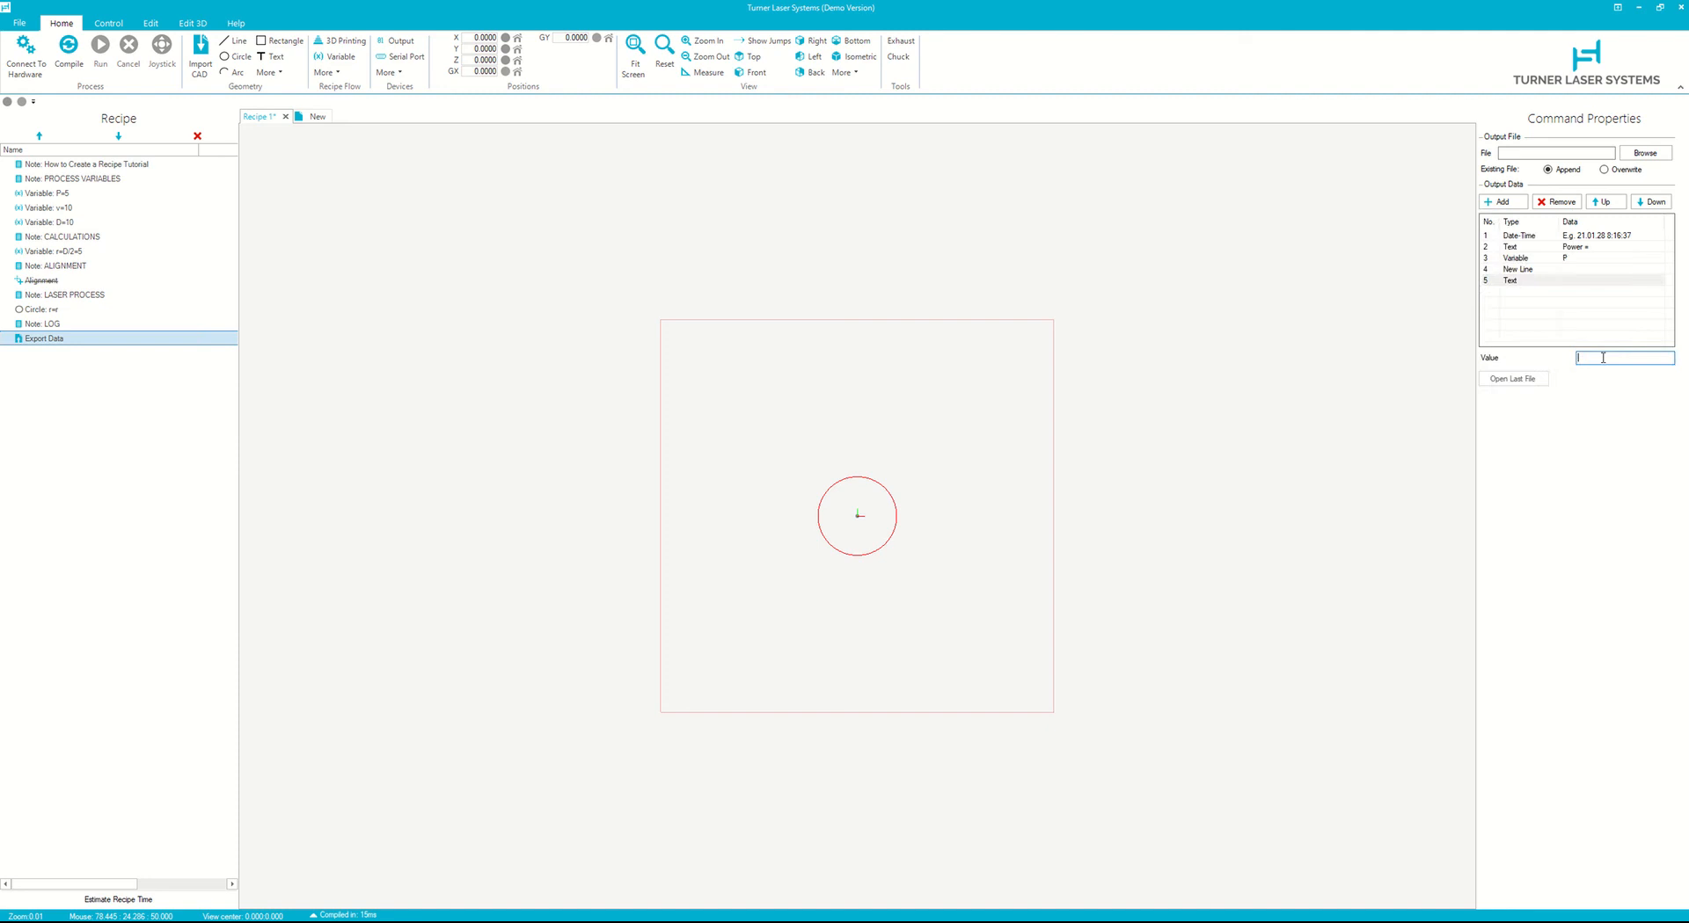
text(Speed (mm/s) =)
- Change the power Text item's value to Power (V) =
click(1586, 257)
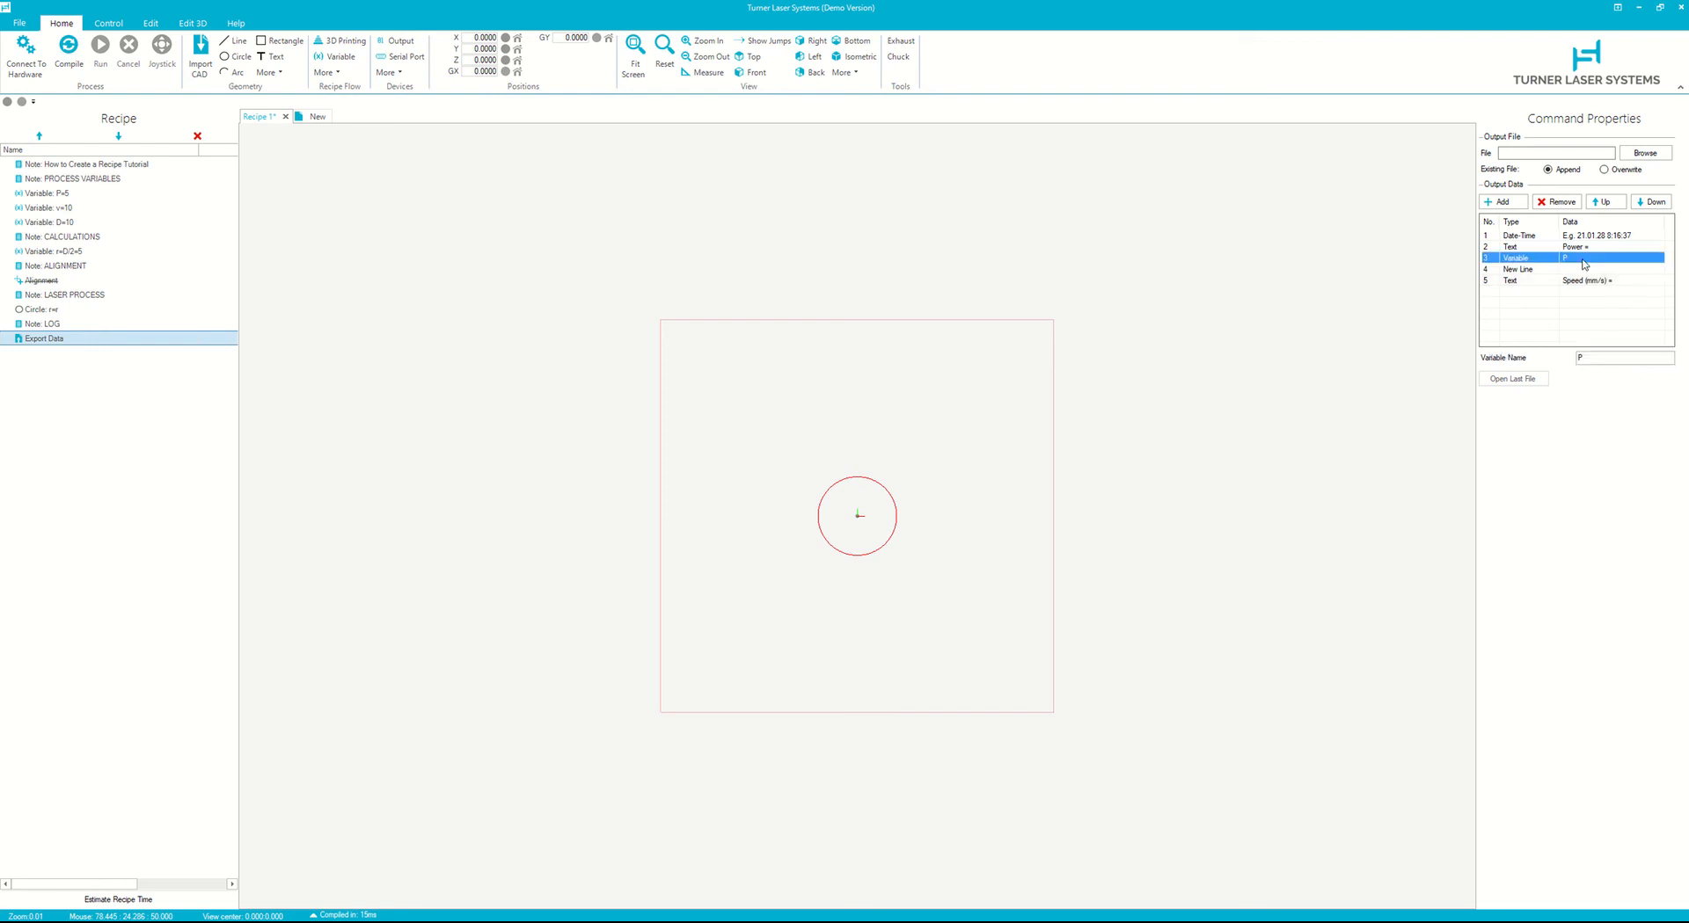
click(1592, 248)
click(1598, 358)
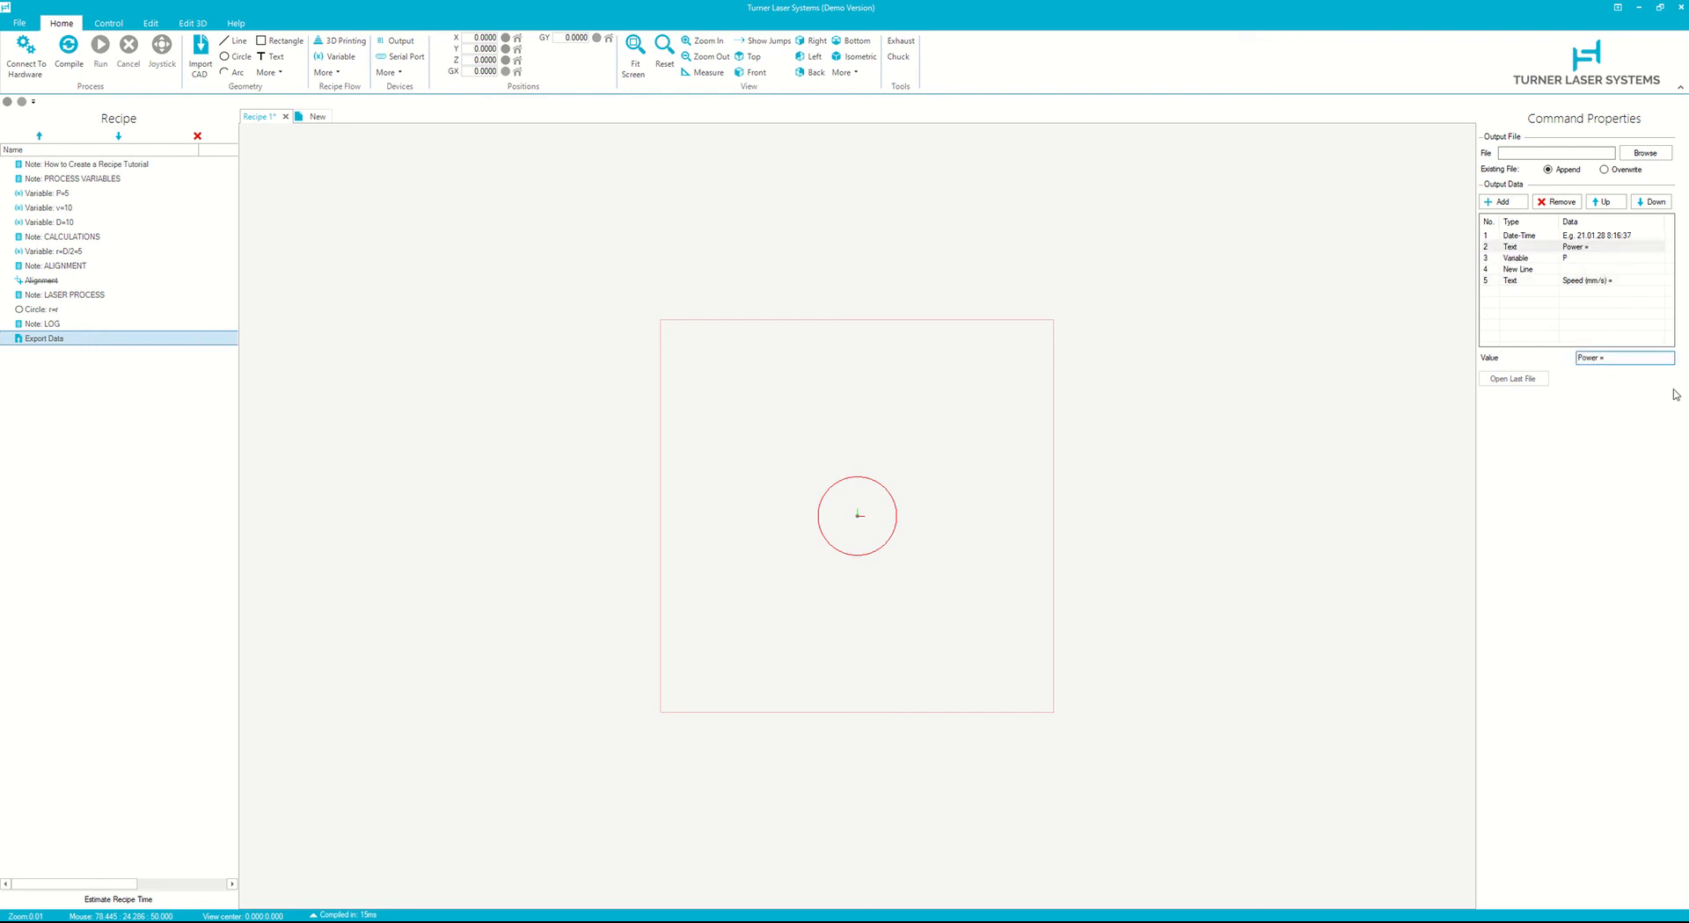
text((V)
click(1594, 281)
- Add a Variable item v to the output, followed by a New Line item
click(1514, 208)
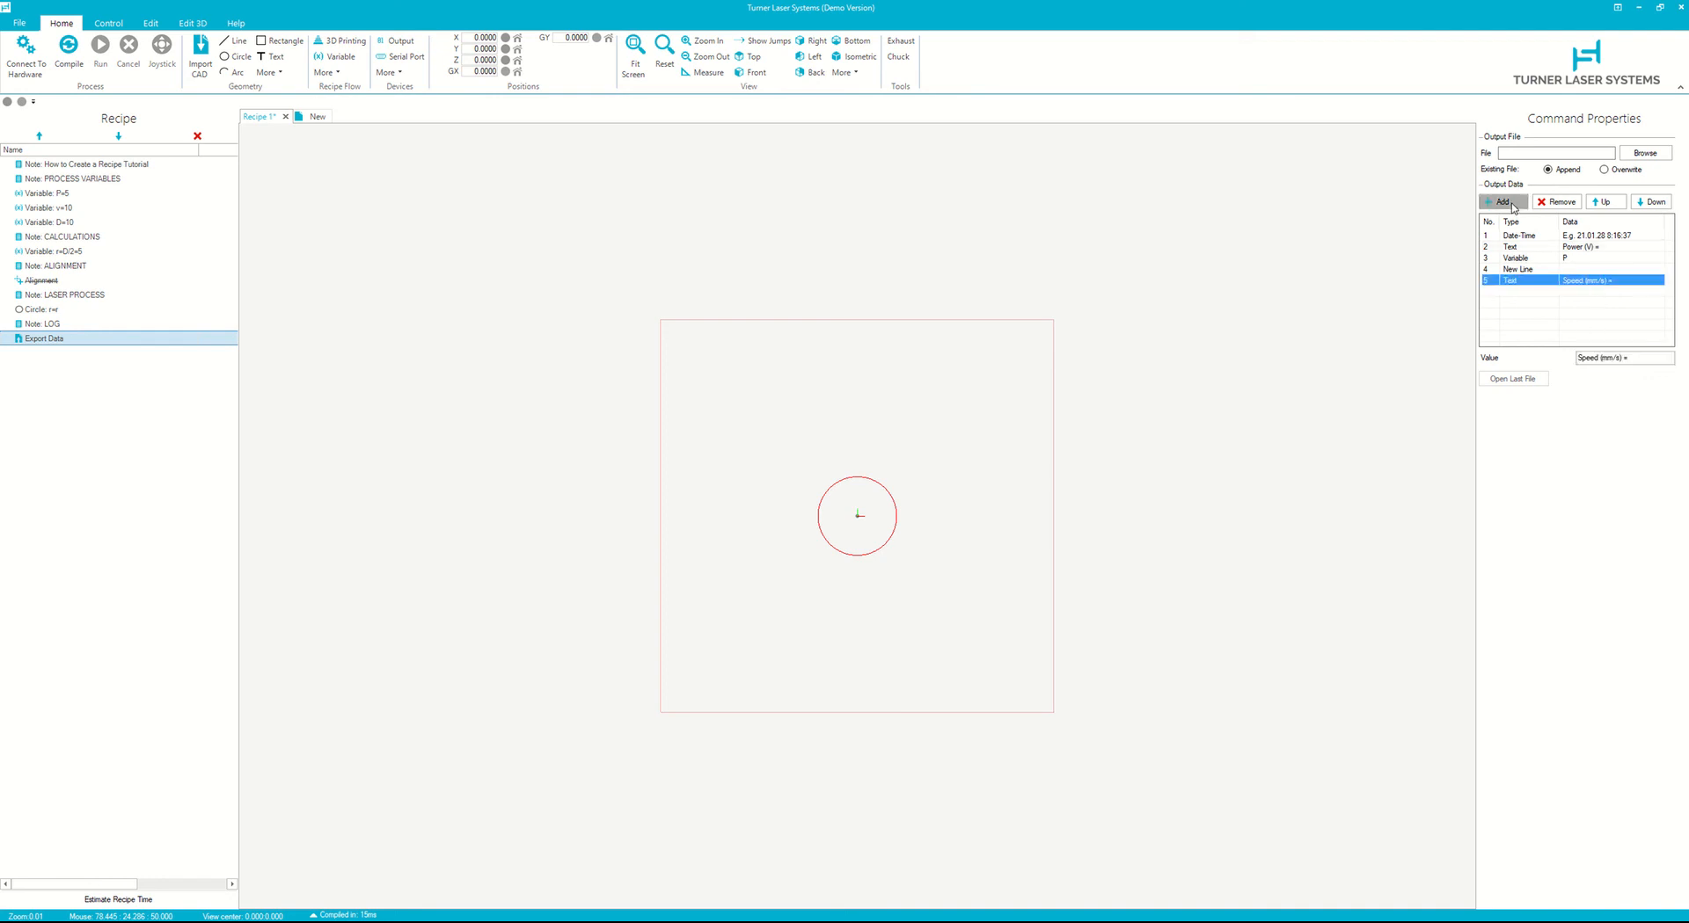
click(1517, 247)
click(1613, 358)
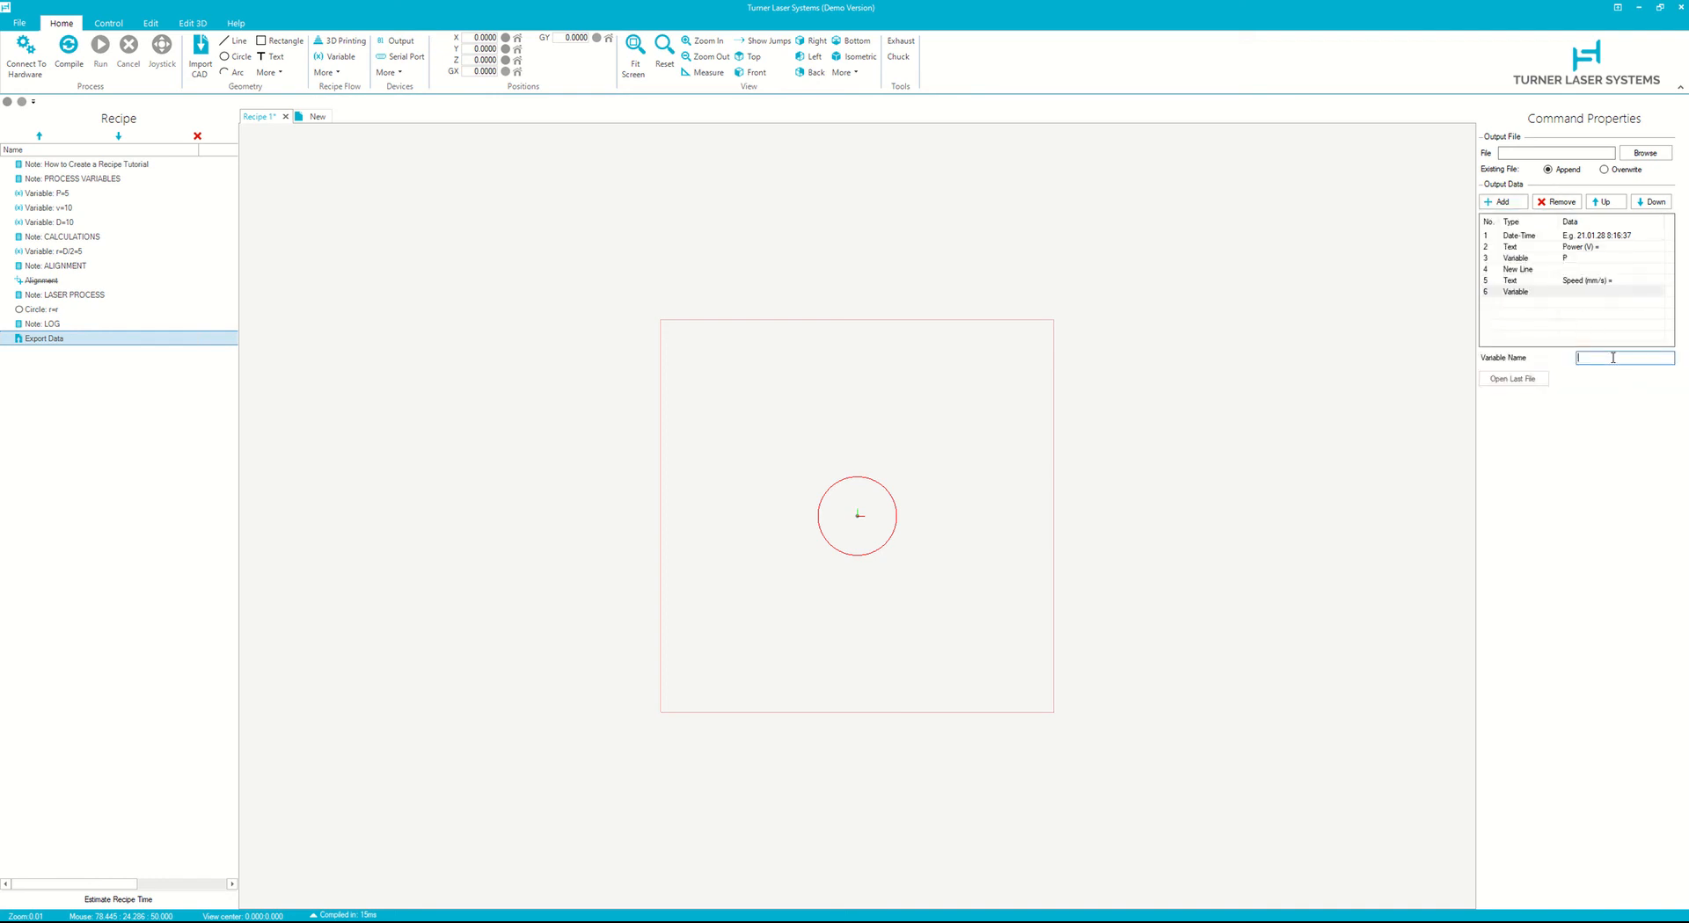
text(v)
click(1502, 201)
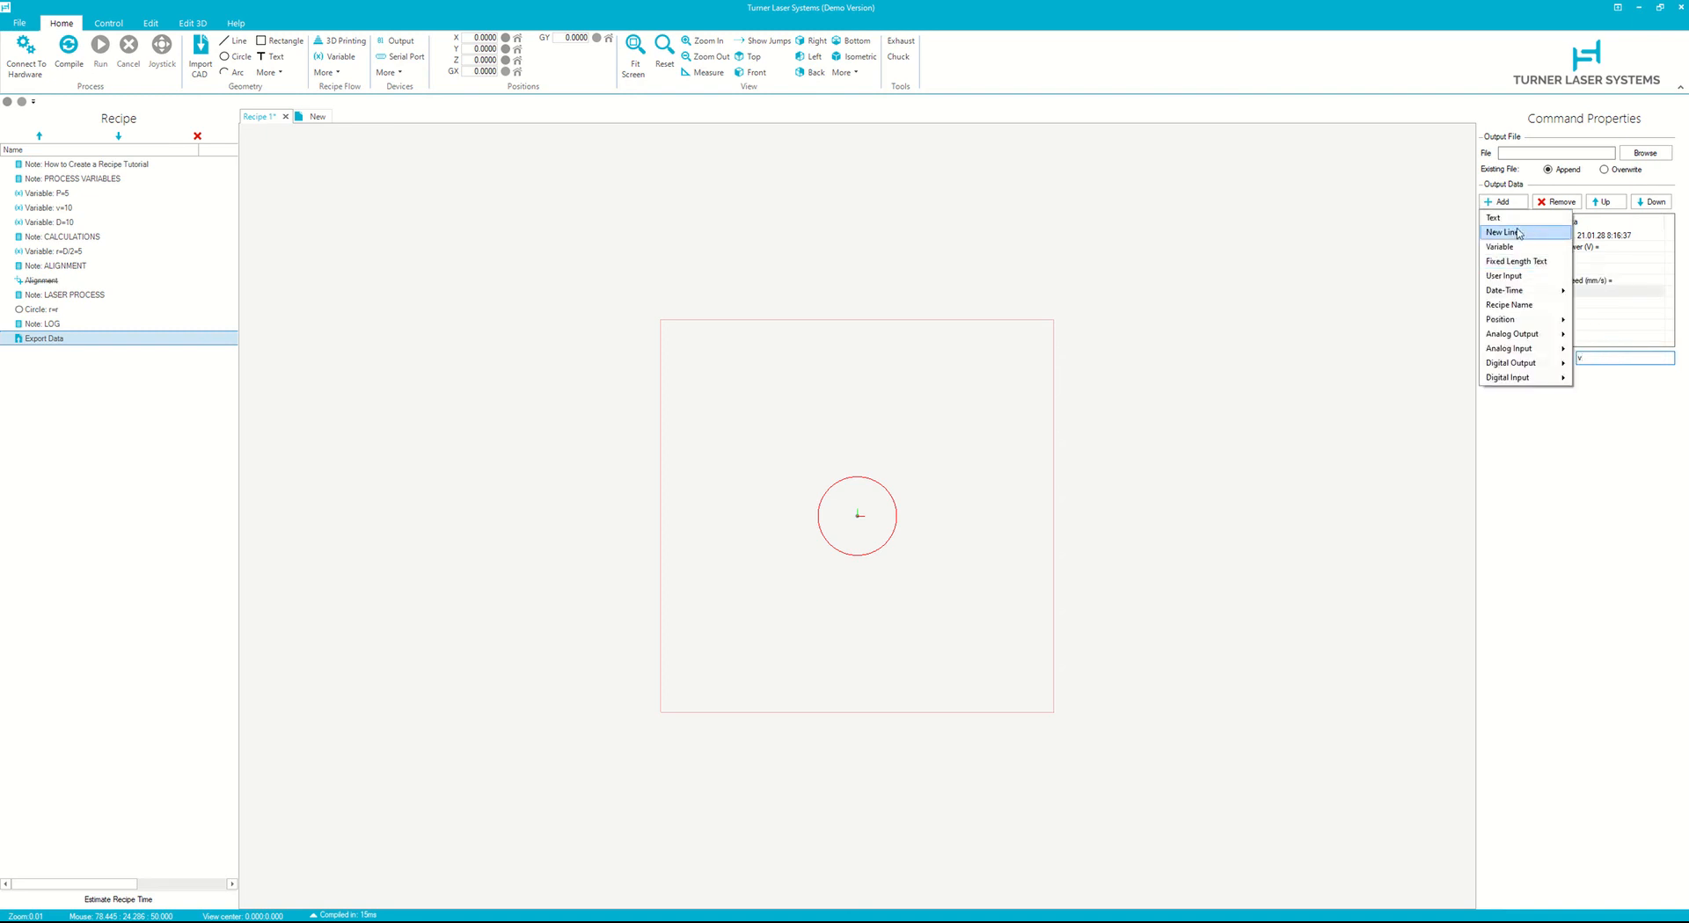
click(1519, 232)
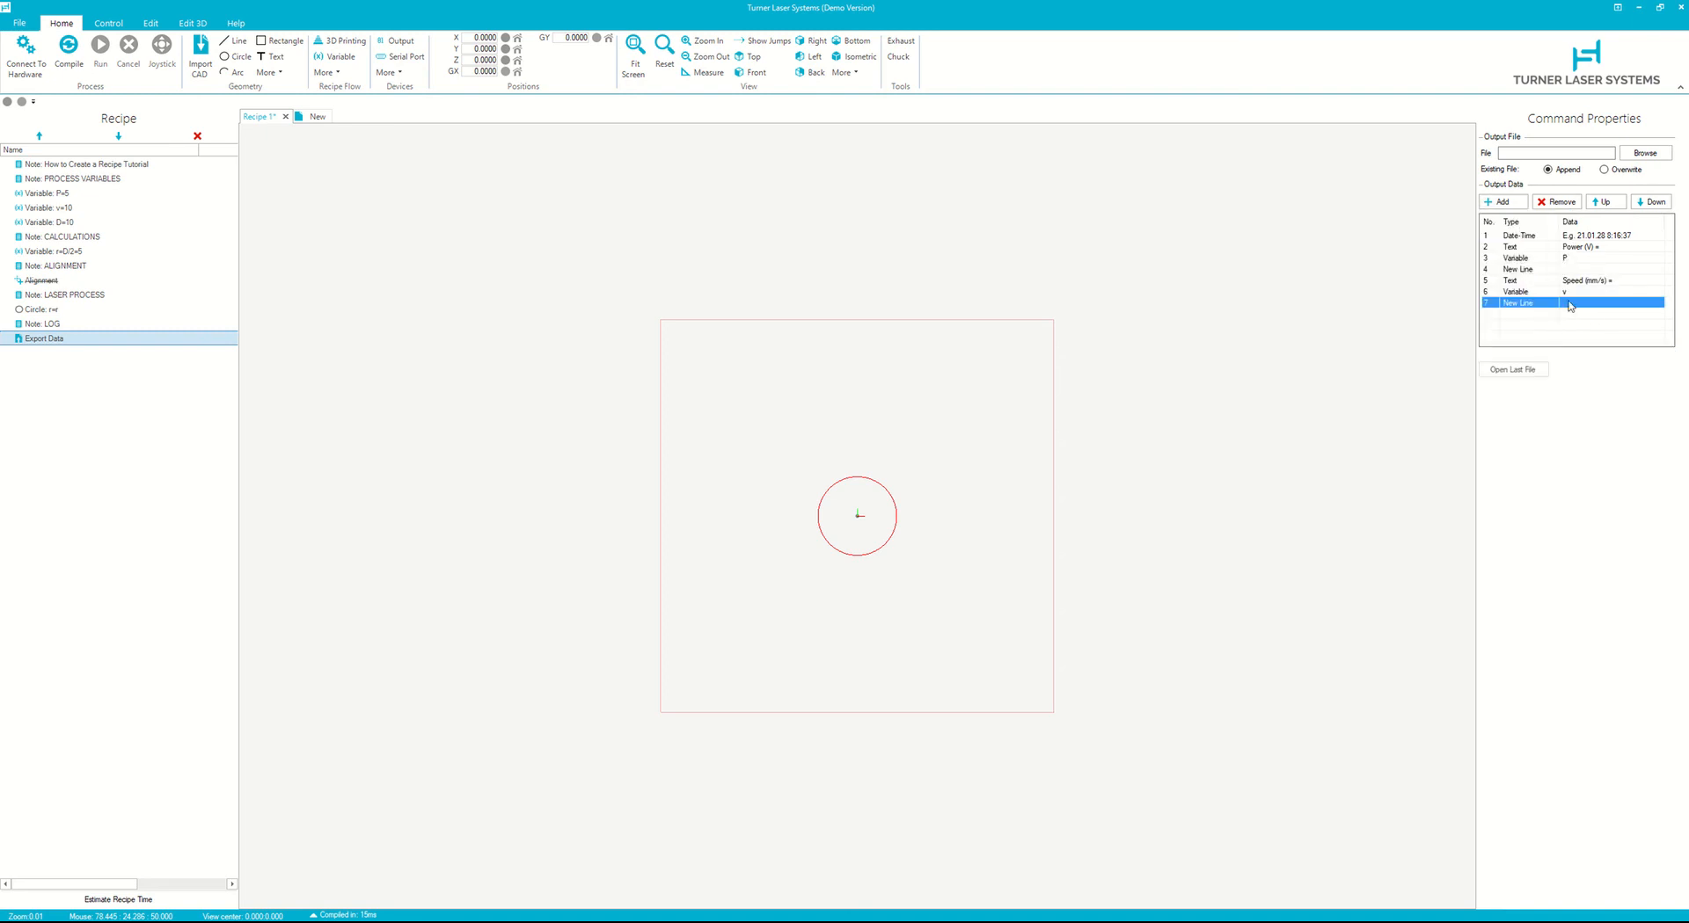
- Move the P=5 variable down below the CALCULATIONS note
click(1608, 249)
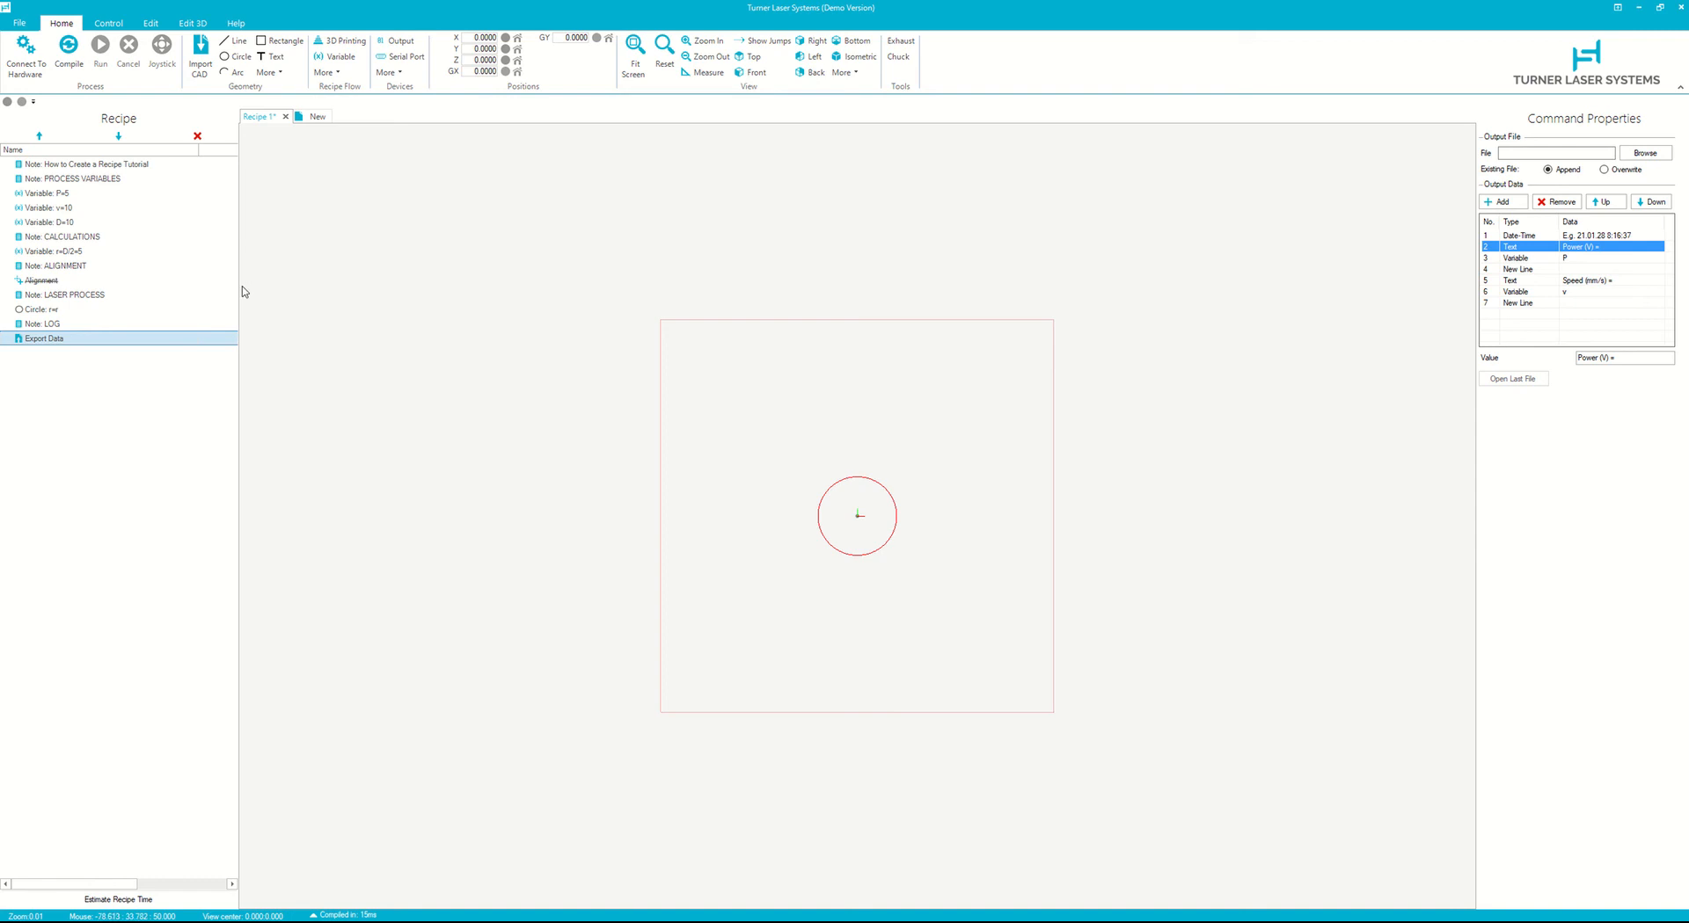
click(97, 193)
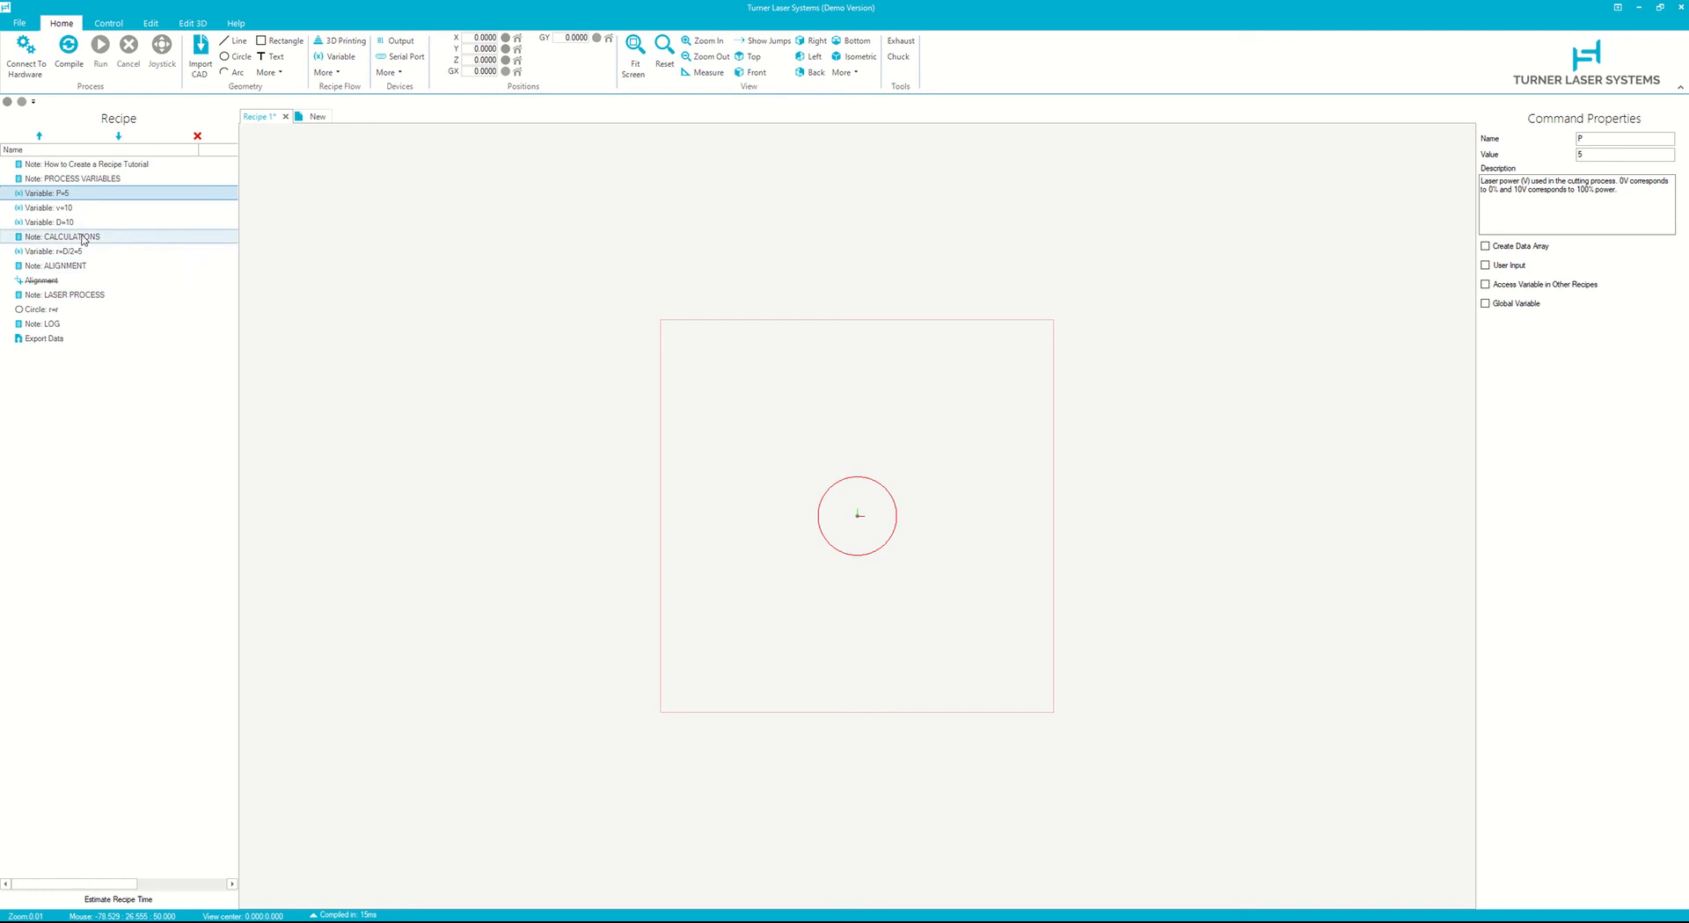
click(123, 139)
click(124, 140)
click(124, 139)
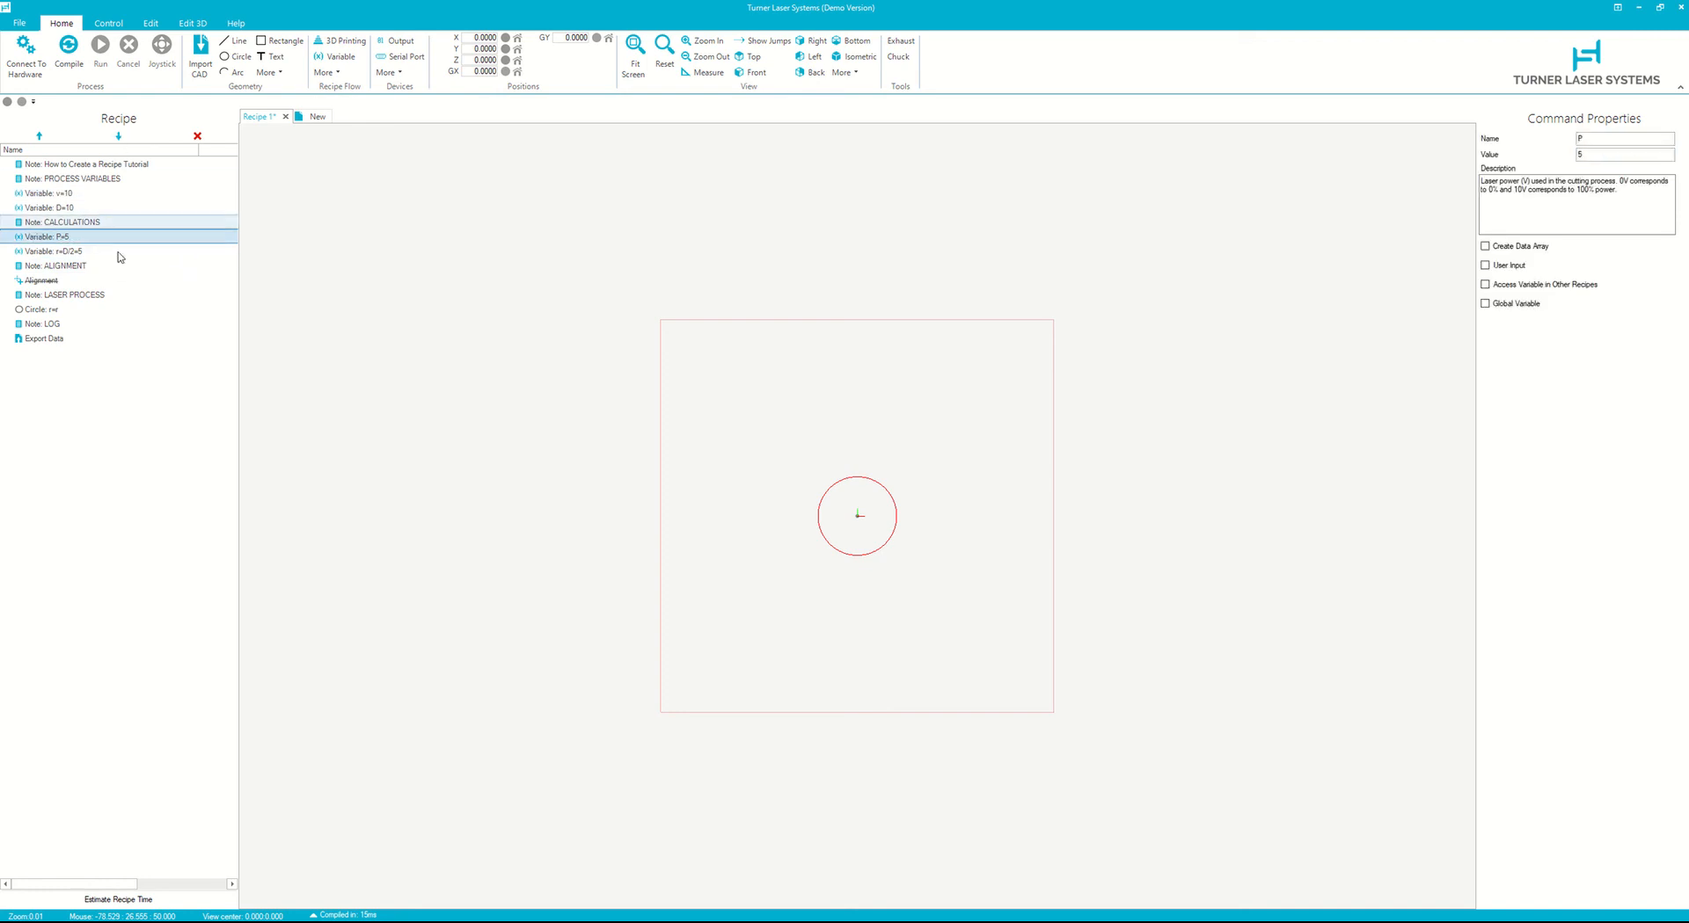
- Insert a Power variable with value 50 under PROCESS VARIABLES, describing it as the laser cutting power in watts
click(79, 181)
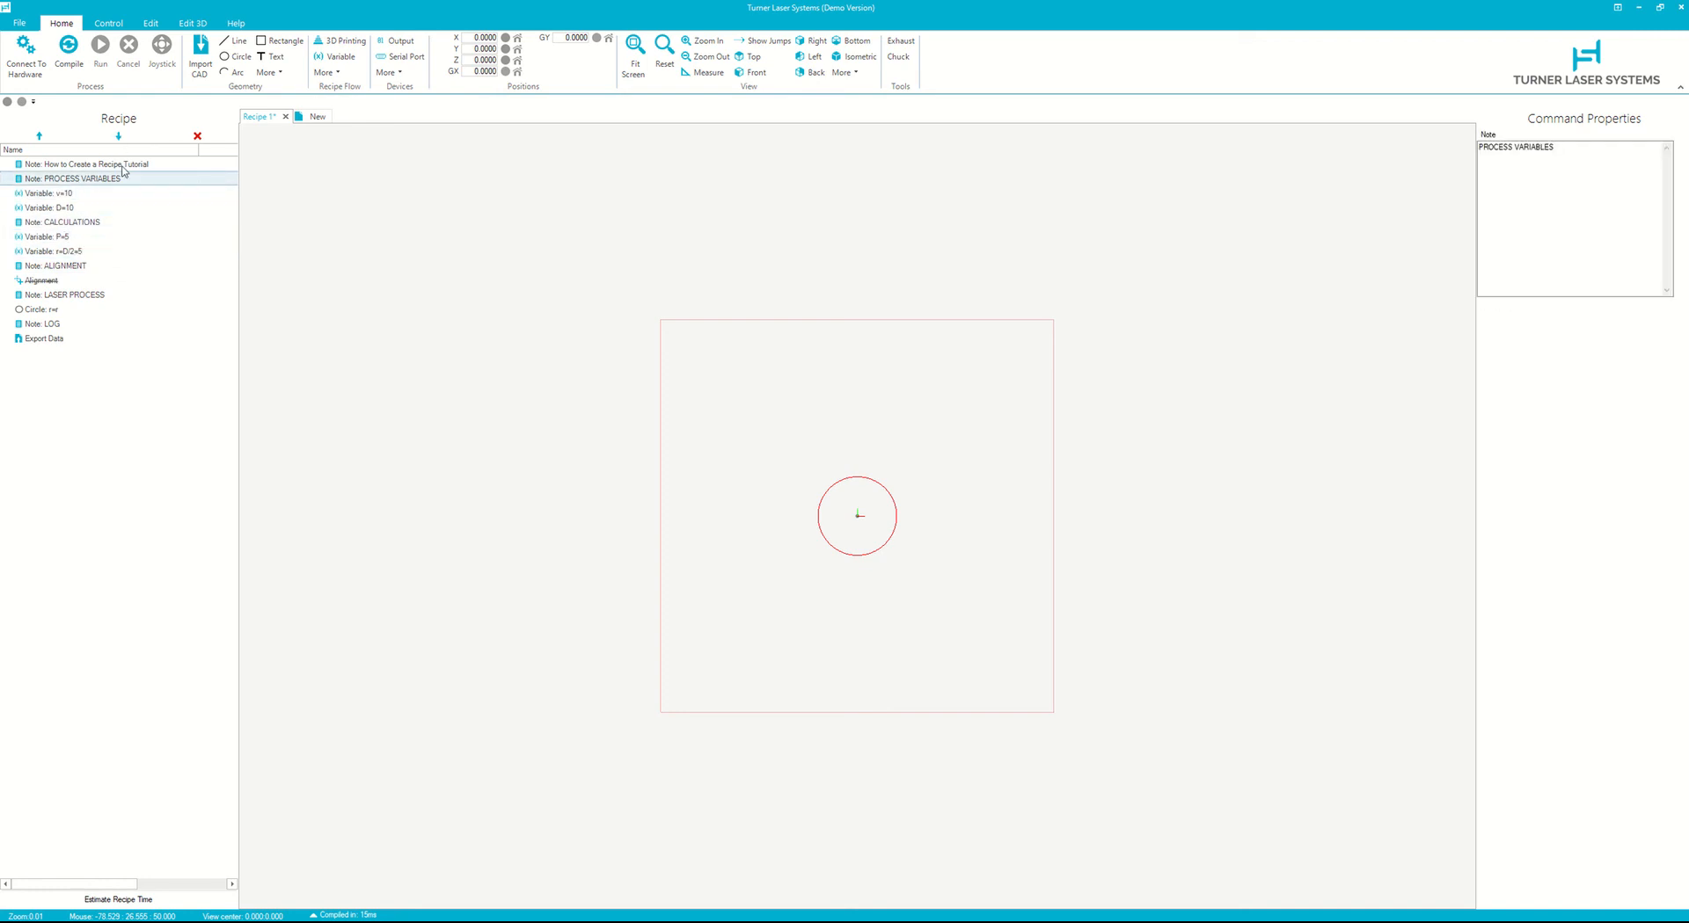
click(336, 56)
double_click(1620, 138)
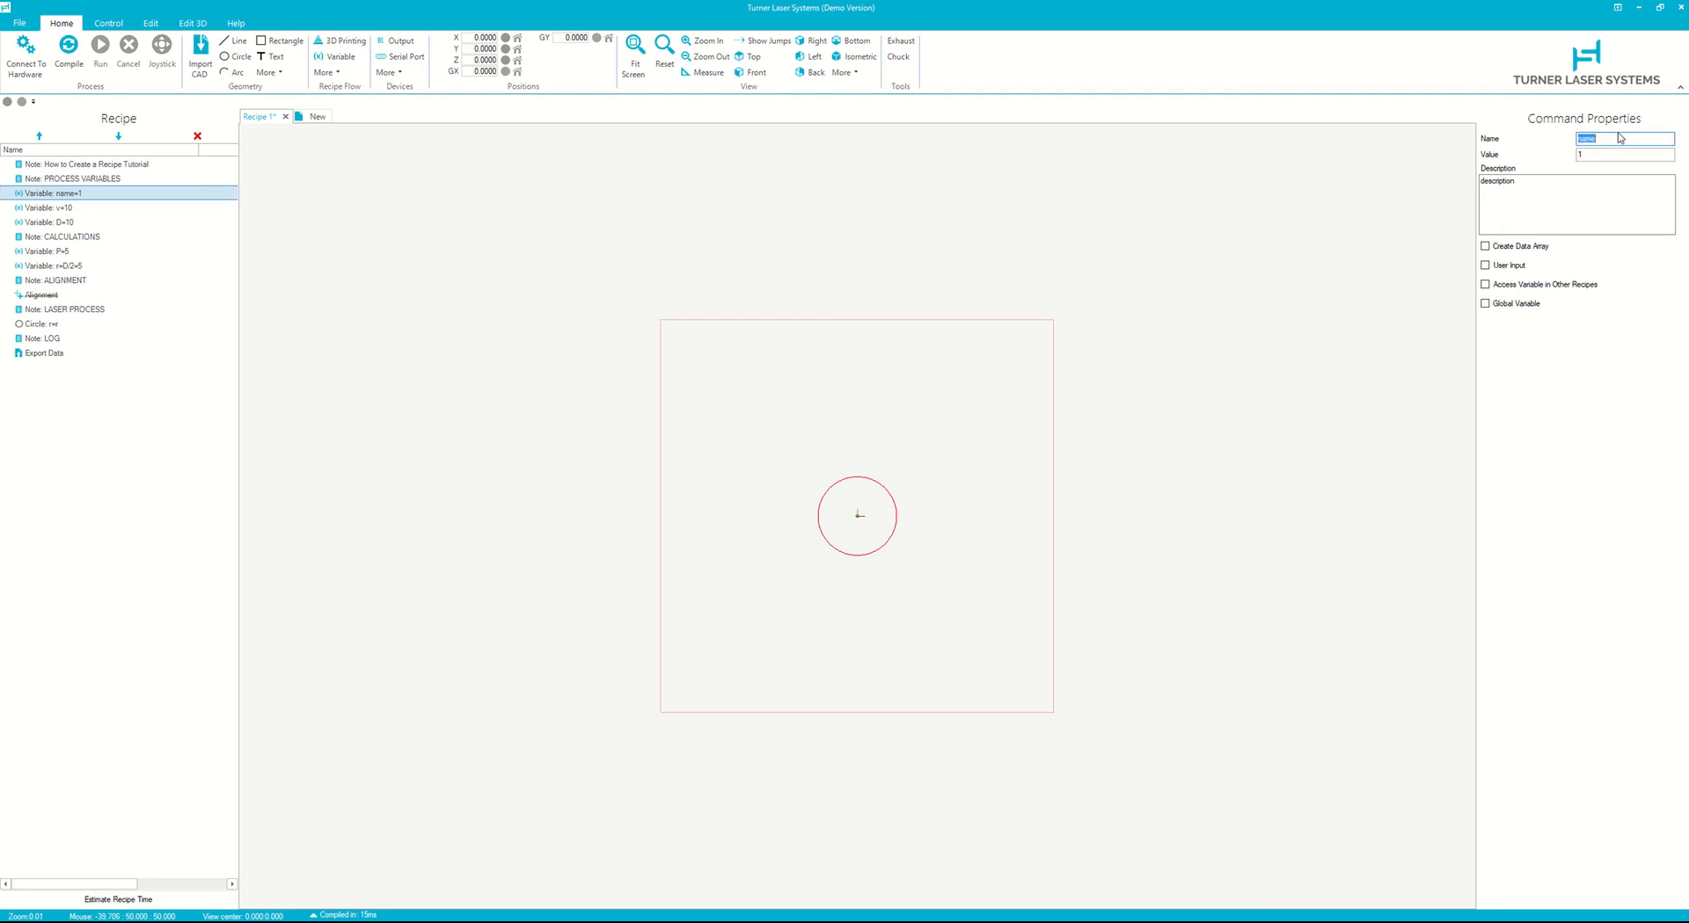
text(Power)
key(Tab)
key(Tab)
text(This is the cutting power (Watts)
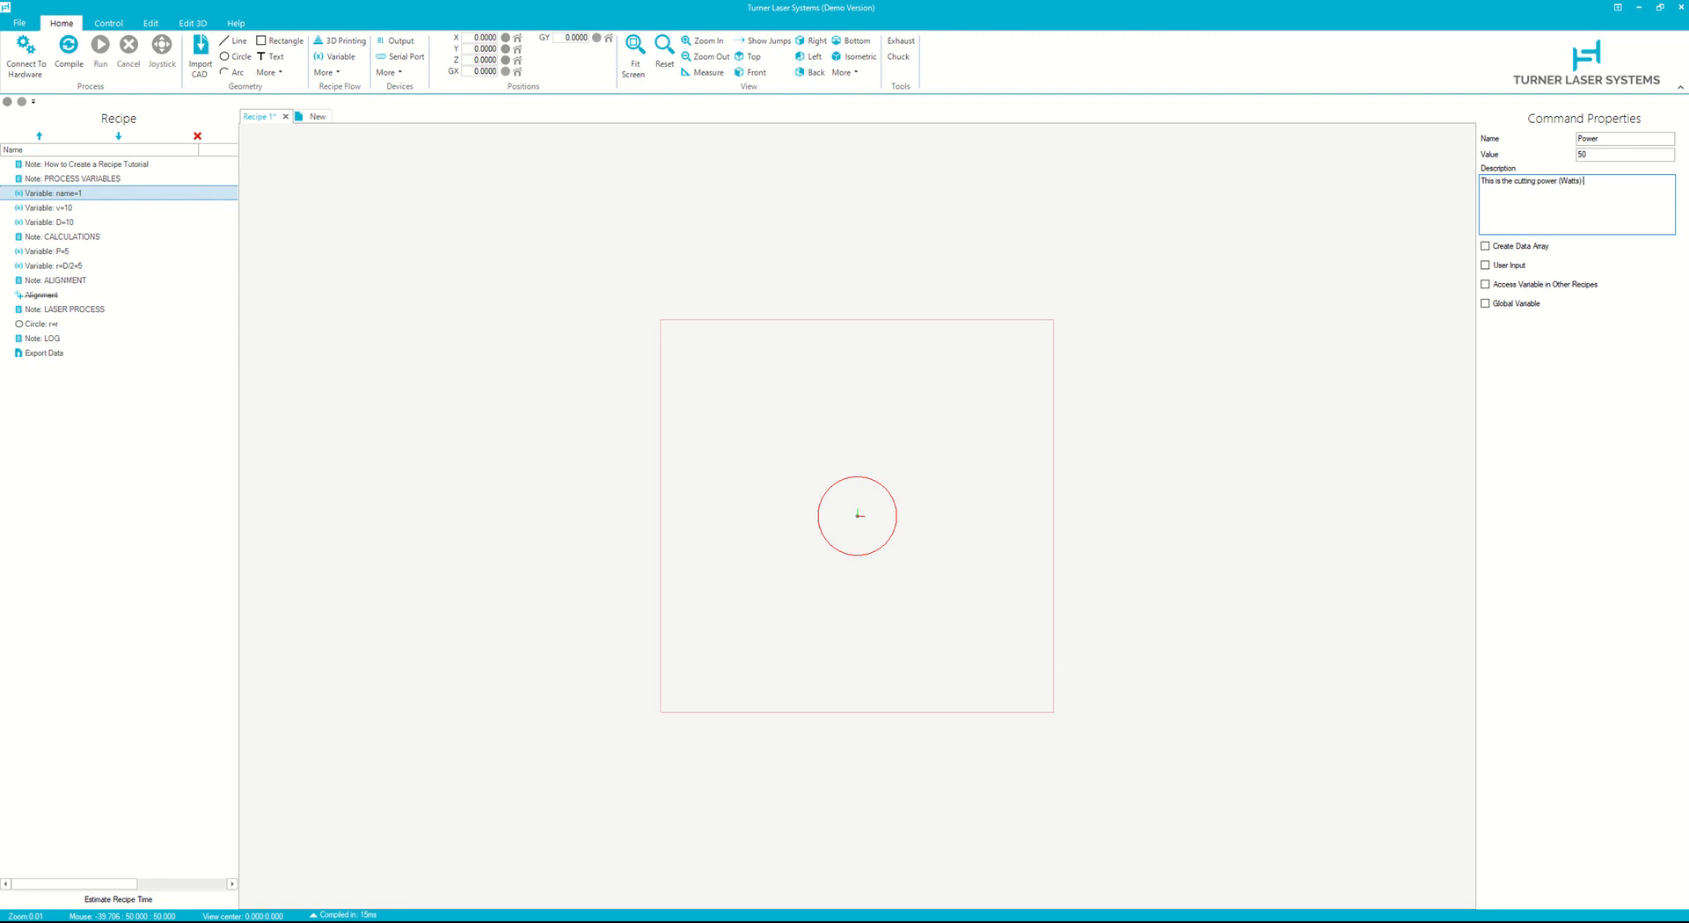
text() of the laser where 50W correspodn)
text(and 100W correspodns to)
key(BackSpace)
key(BackSpace)
key(BackSpace)
key(BackSpace)
text(nds to 100W)
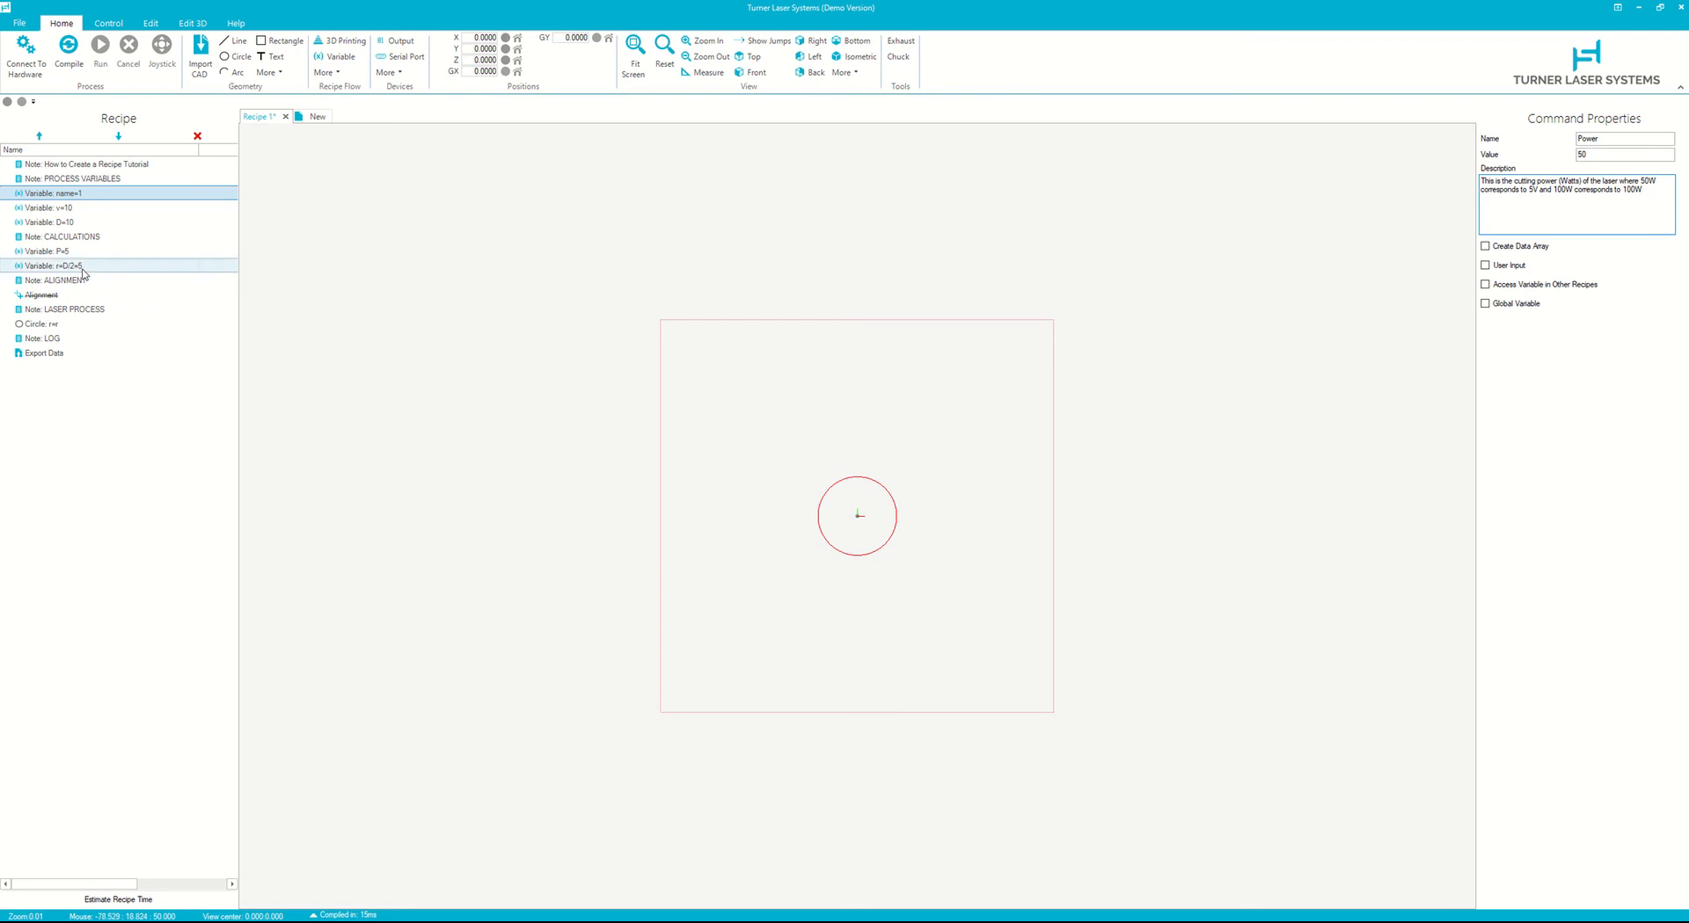
- Set the P variable's value to Power/10
click(161, 255)
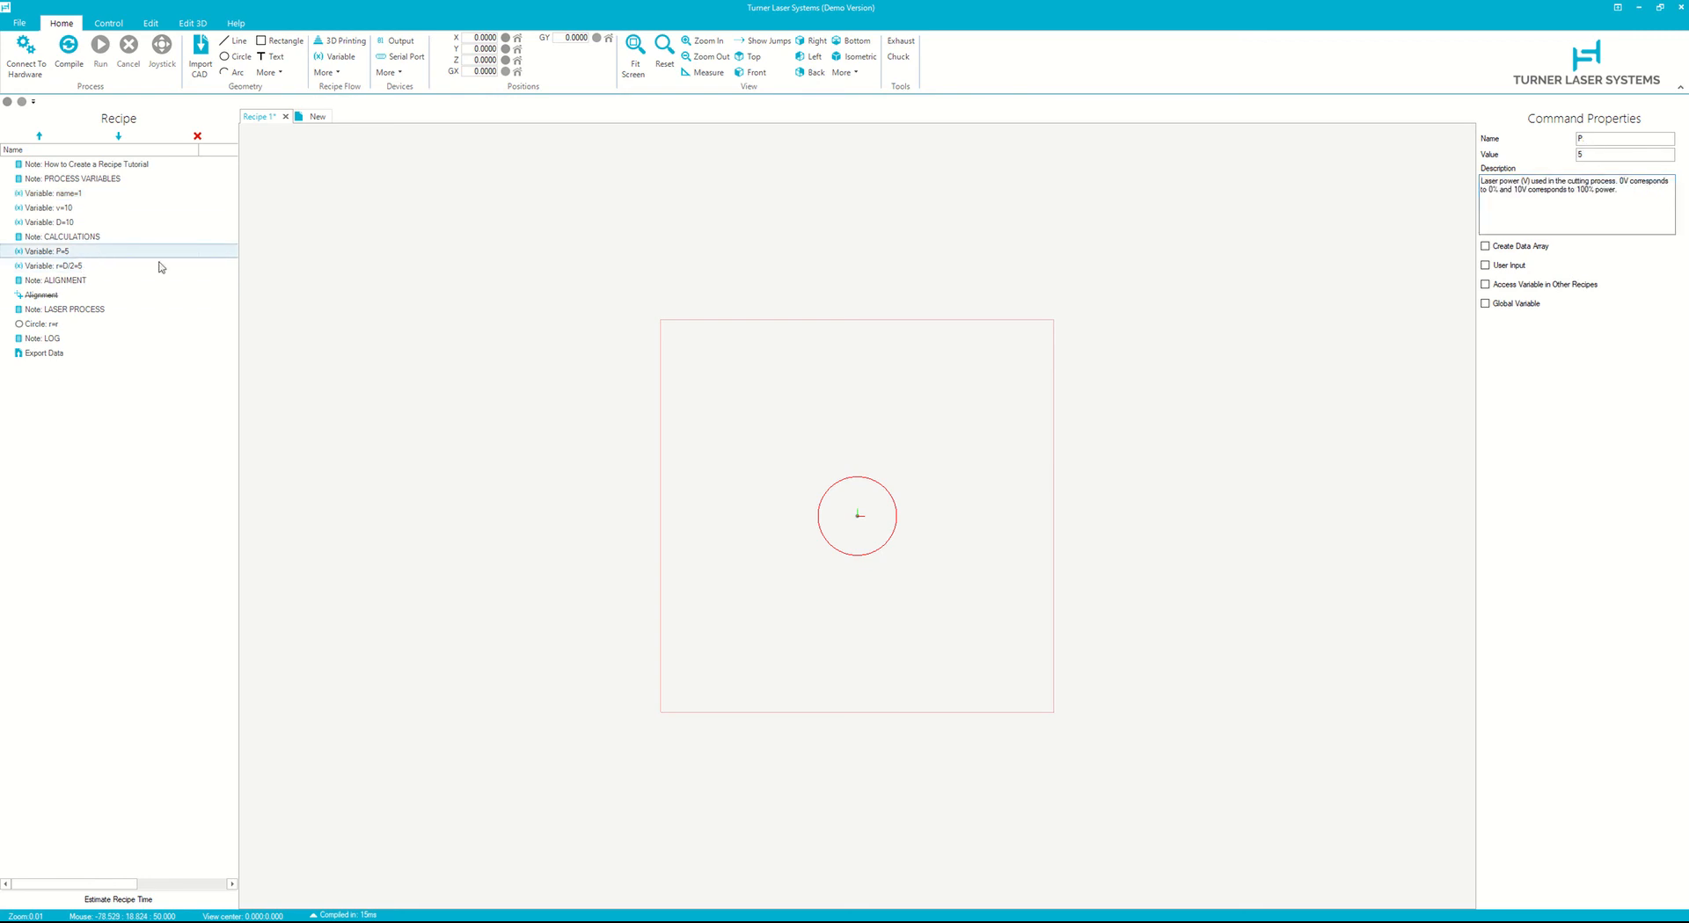
double_click(1597, 155)
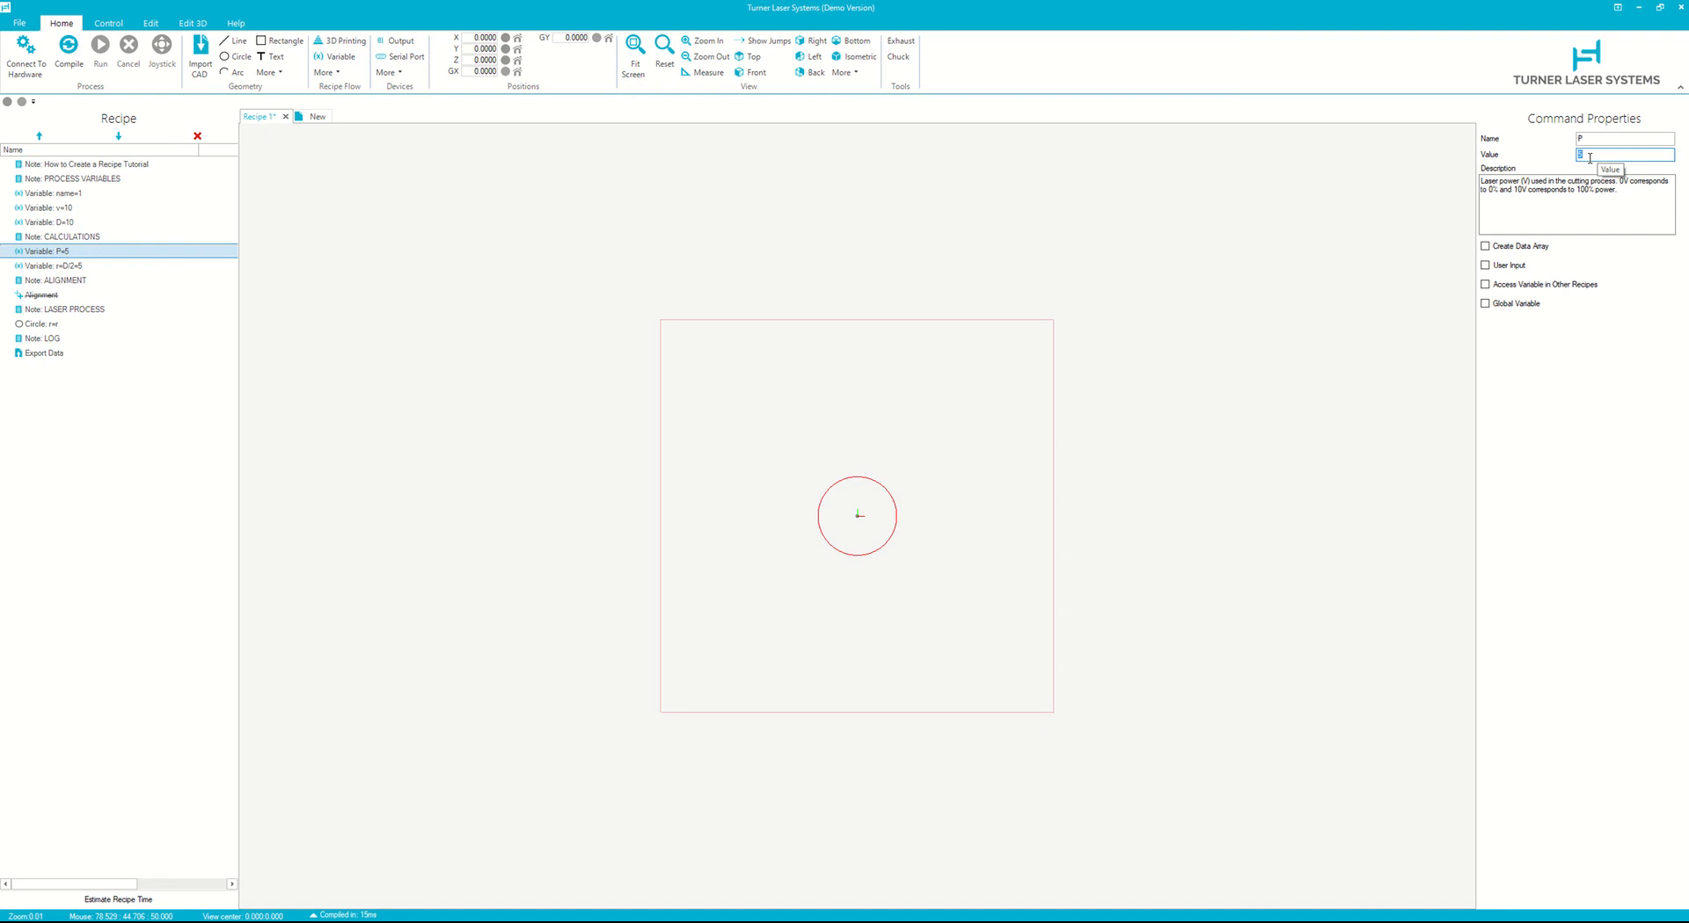
text(Pp)
text(ower)
text(/10)
click(1606, 204)
- Revise P's description so 0V corresponds to 0 Watts and 10V to 100 Watts power
click(1498, 189)
key(BackSpace)
text(Watts)
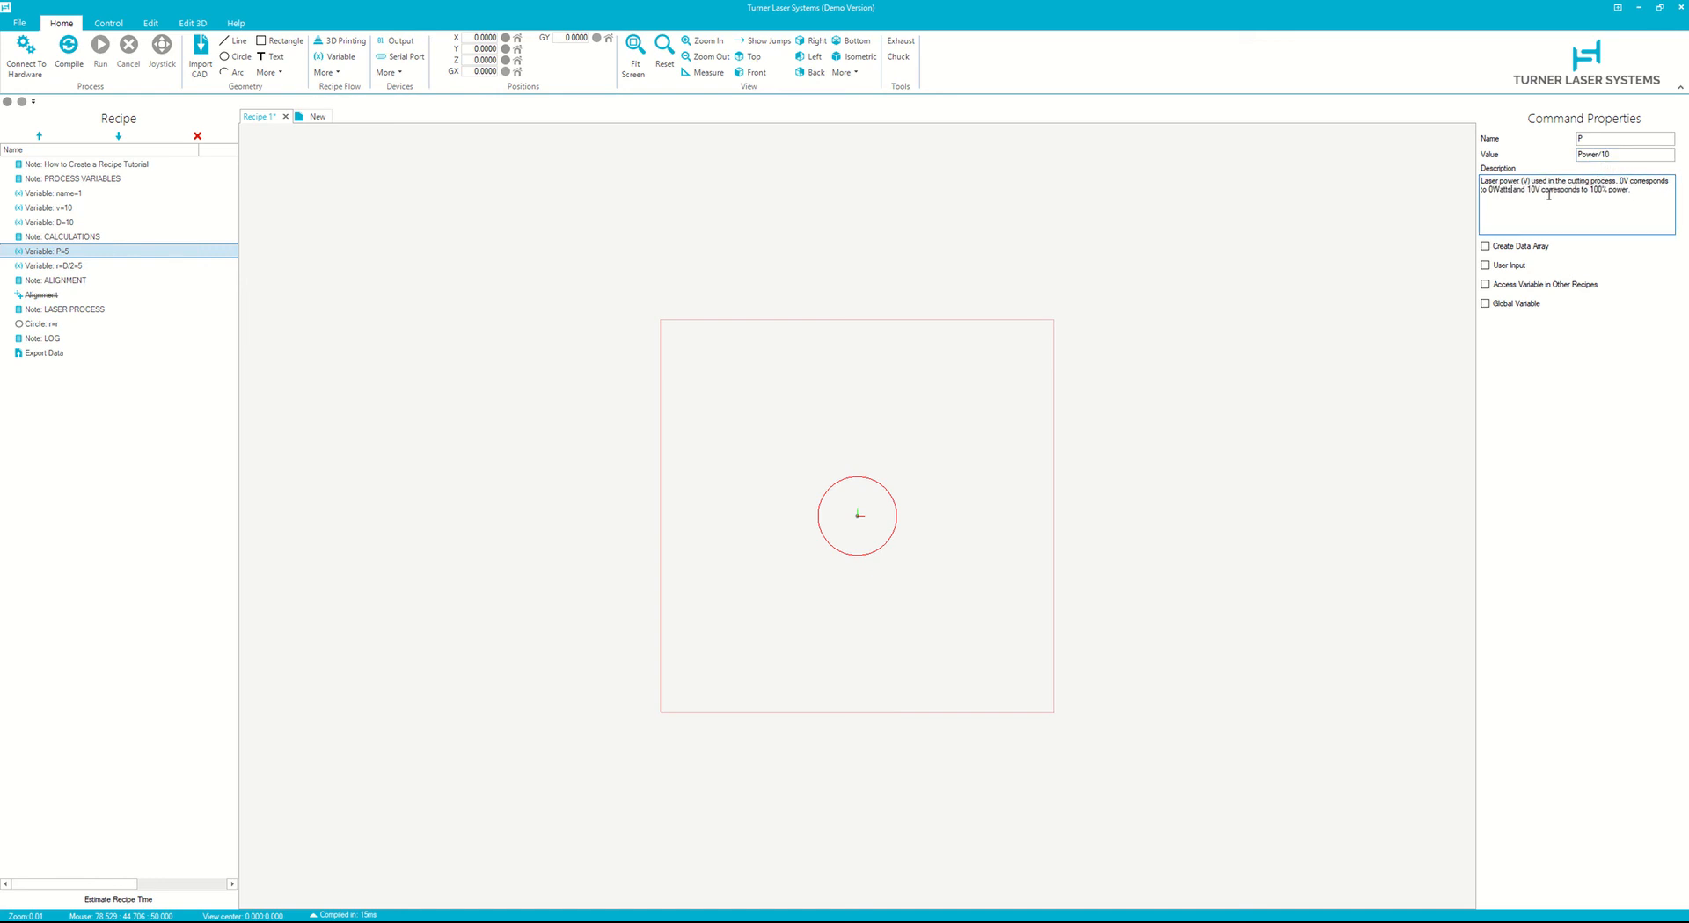
click(1606, 189)
key(BackSpace)
text(Watts)
key(Left)
click(1495, 189)
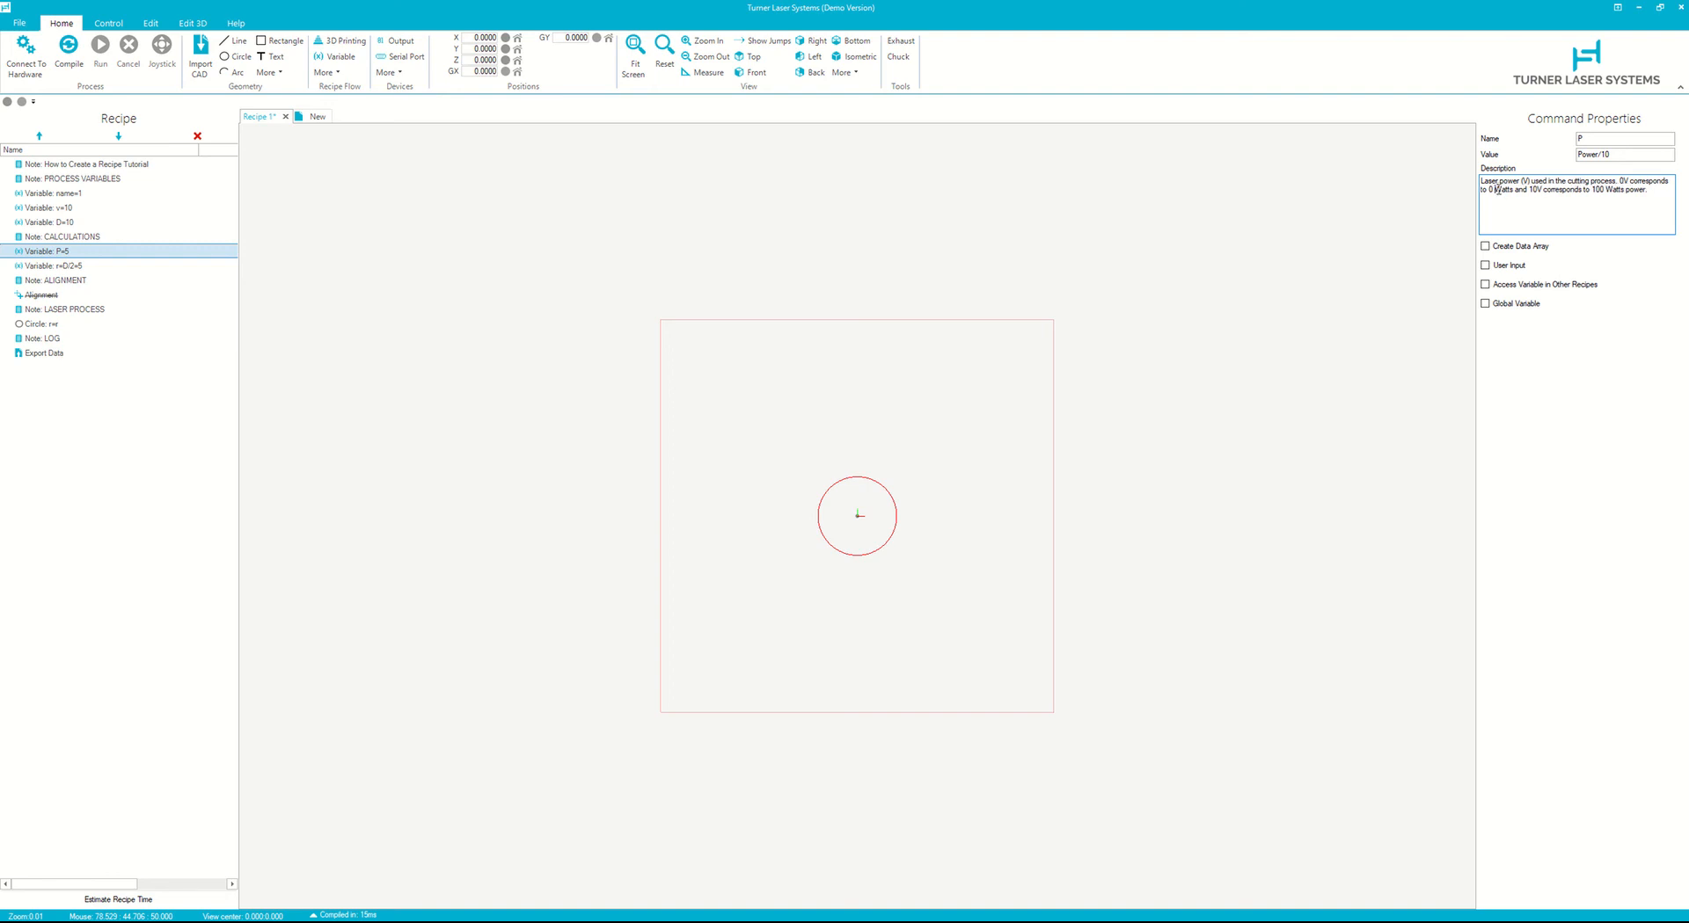
- Compile the recipe and inspect the Power and P variables
click(63, 69)
click(95, 193)
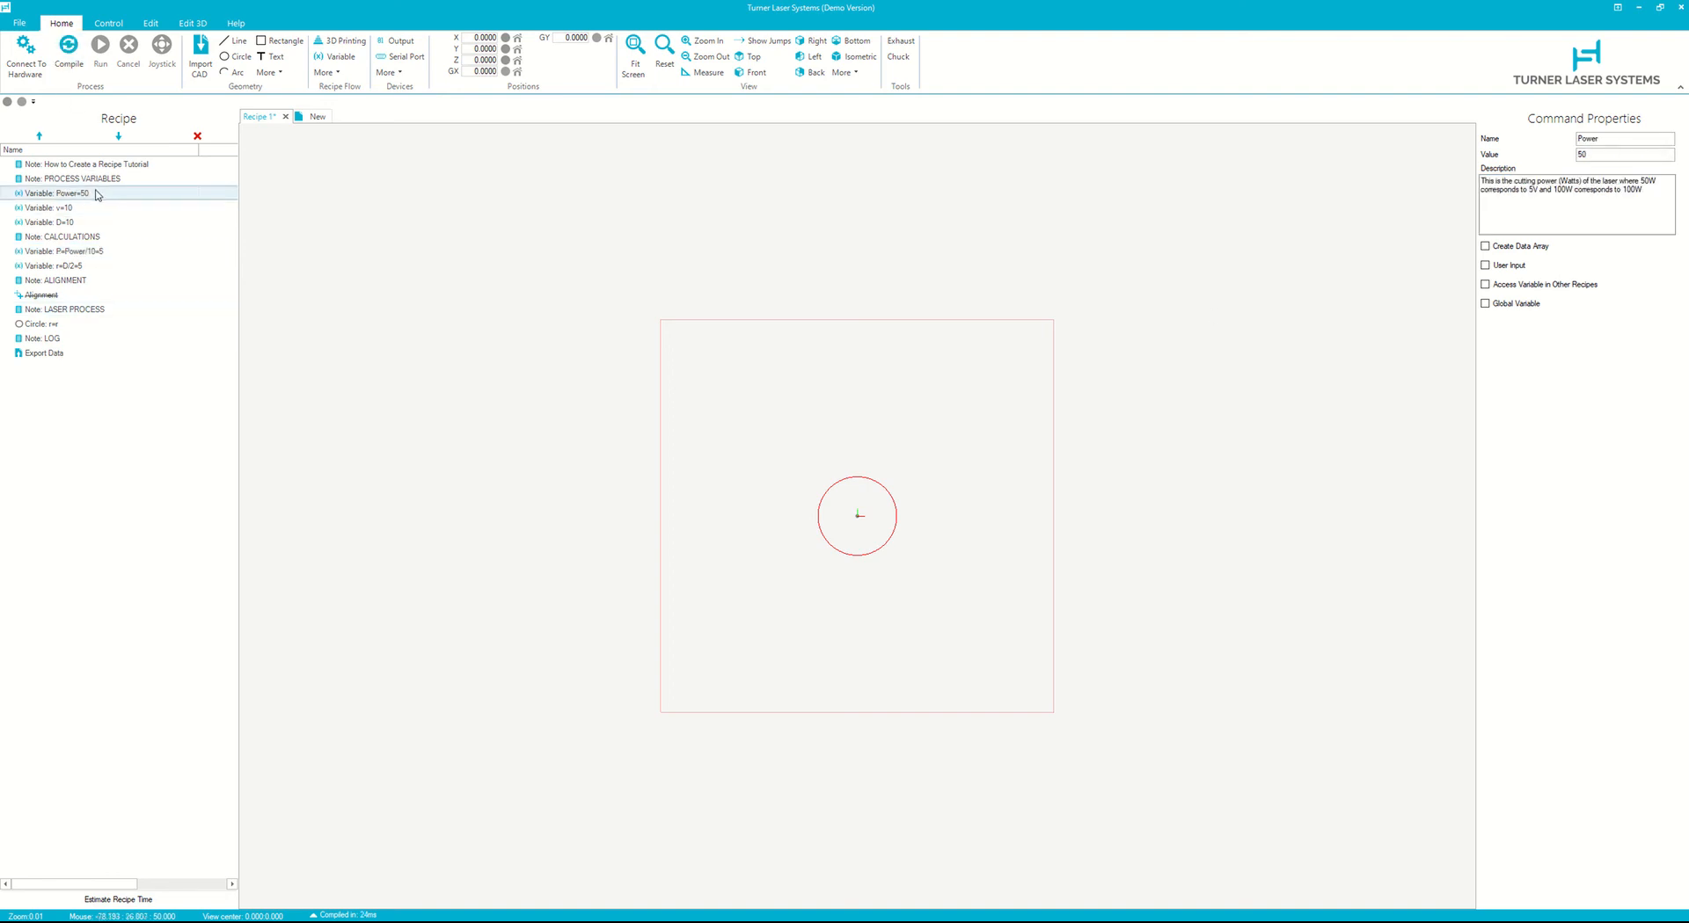
click(103, 252)
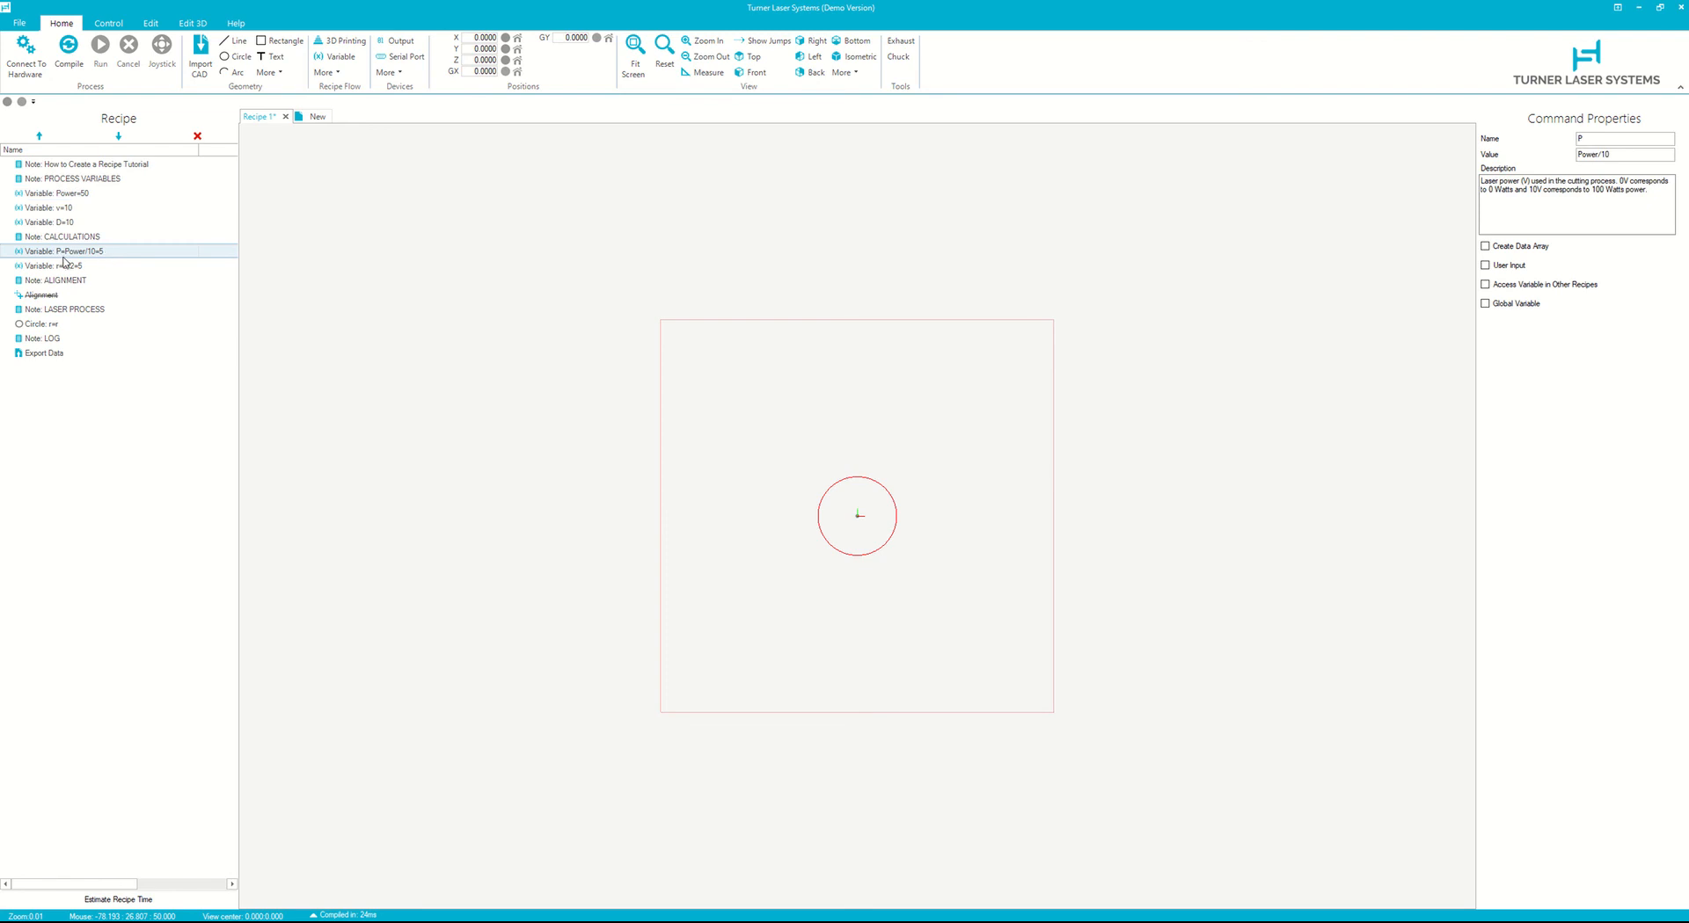
- Inspect the circle's marking parameters
click(71, 326)
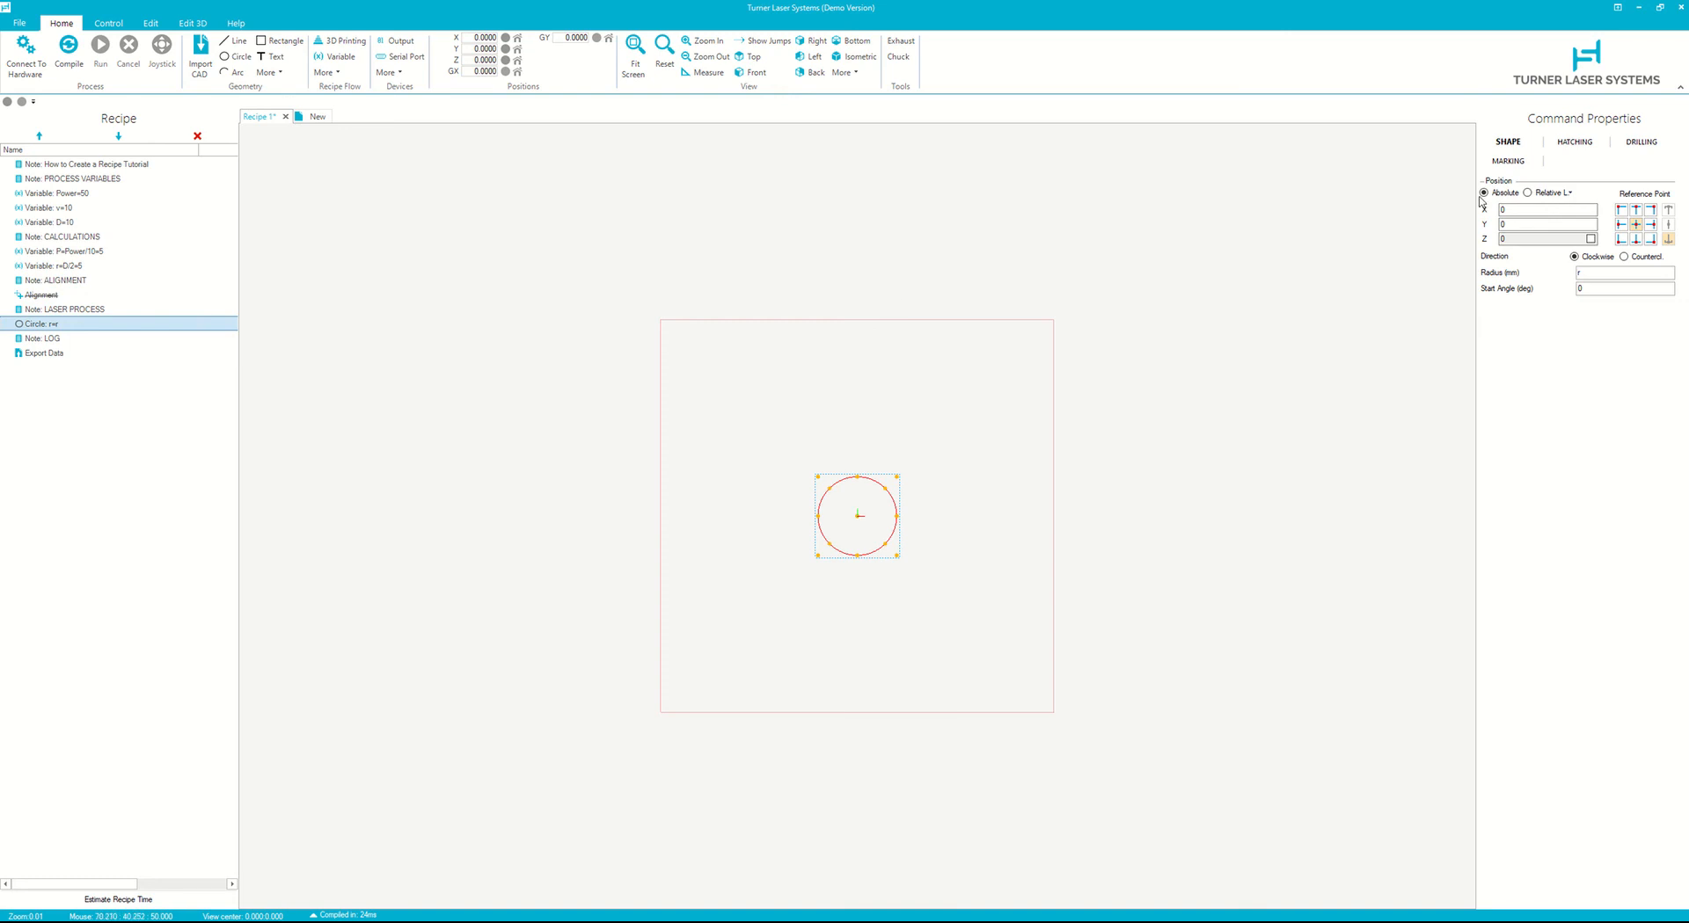
click(1513, 166)
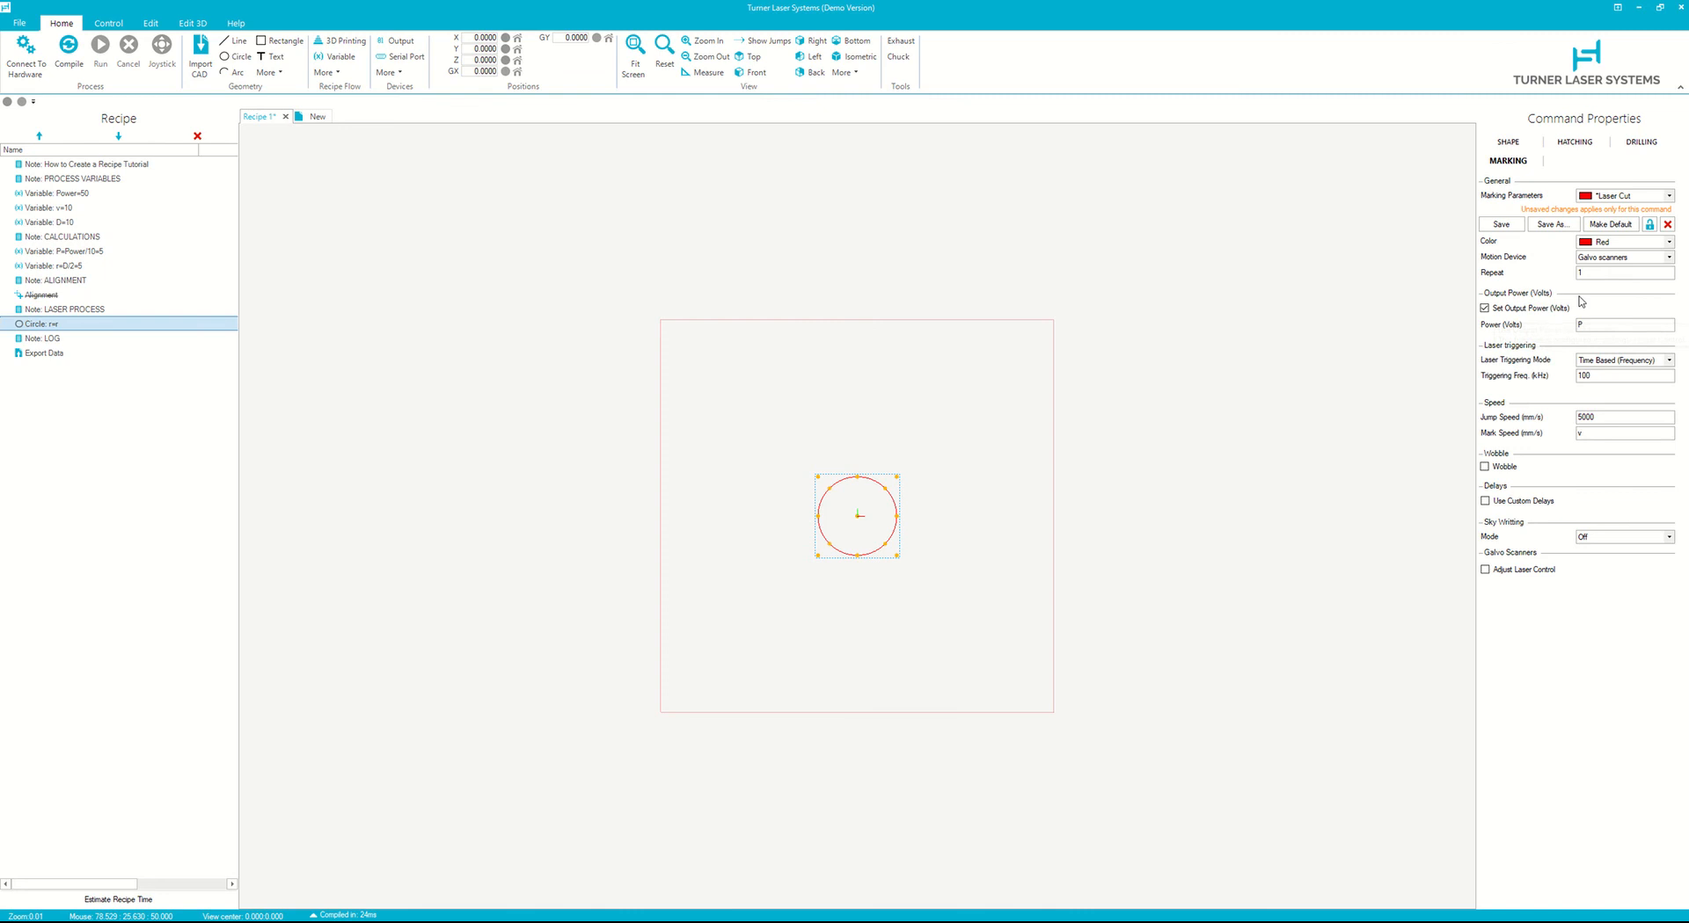
- In the Export Data command, change the second text entry to read "Power (W) +"
click(87, 353)
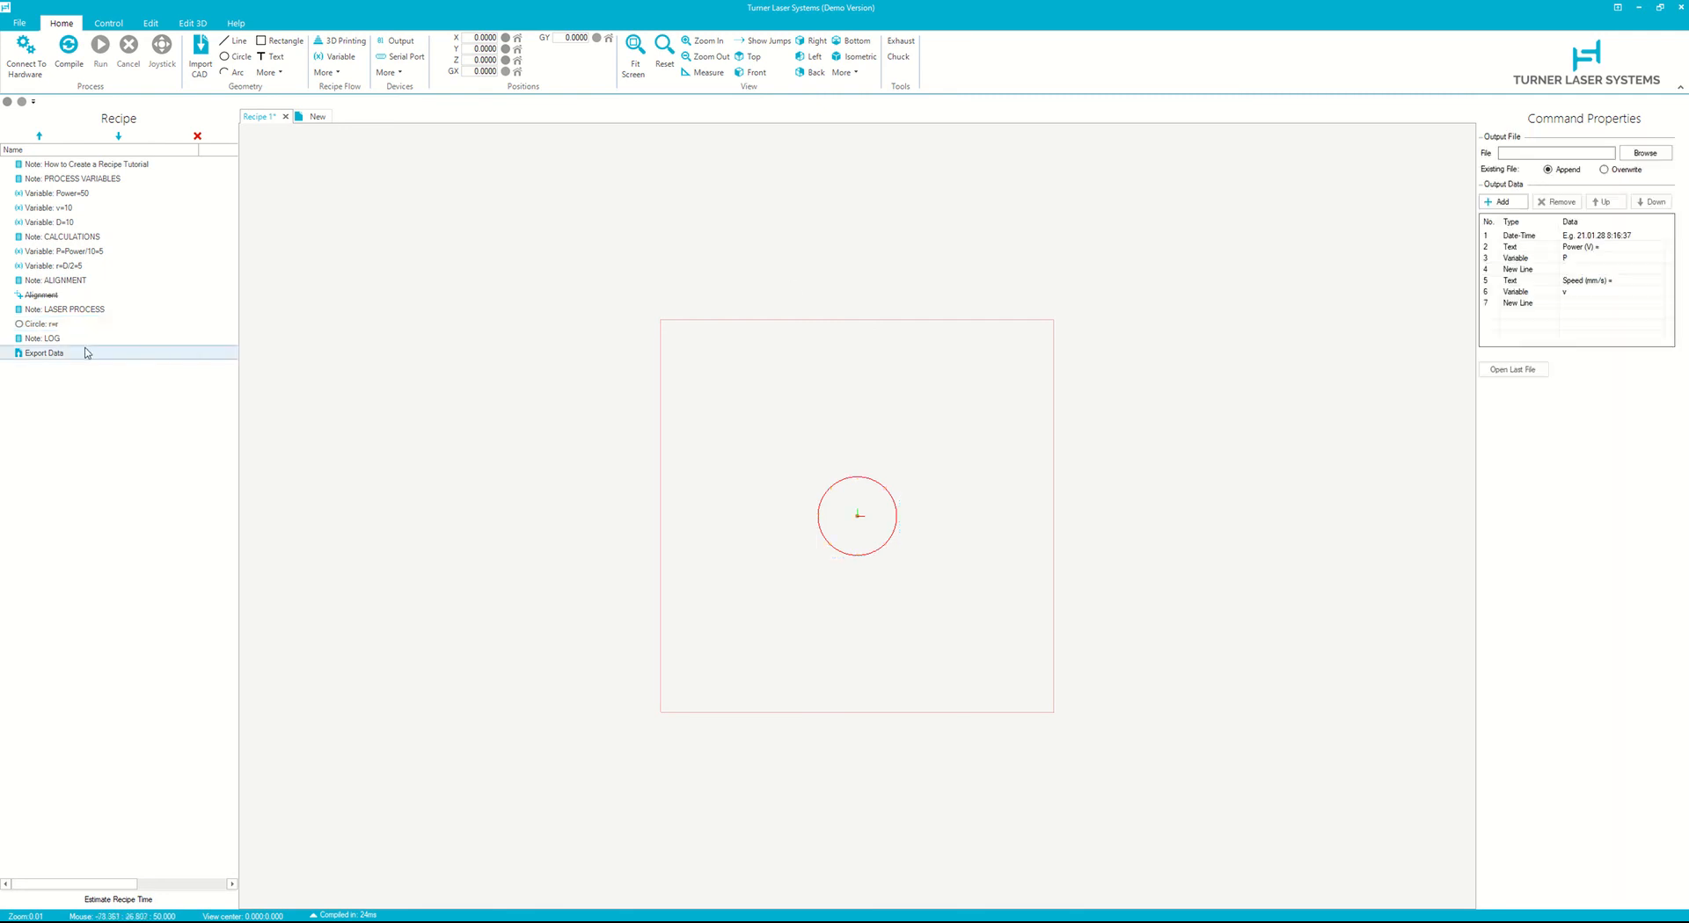
click(1605, 248)
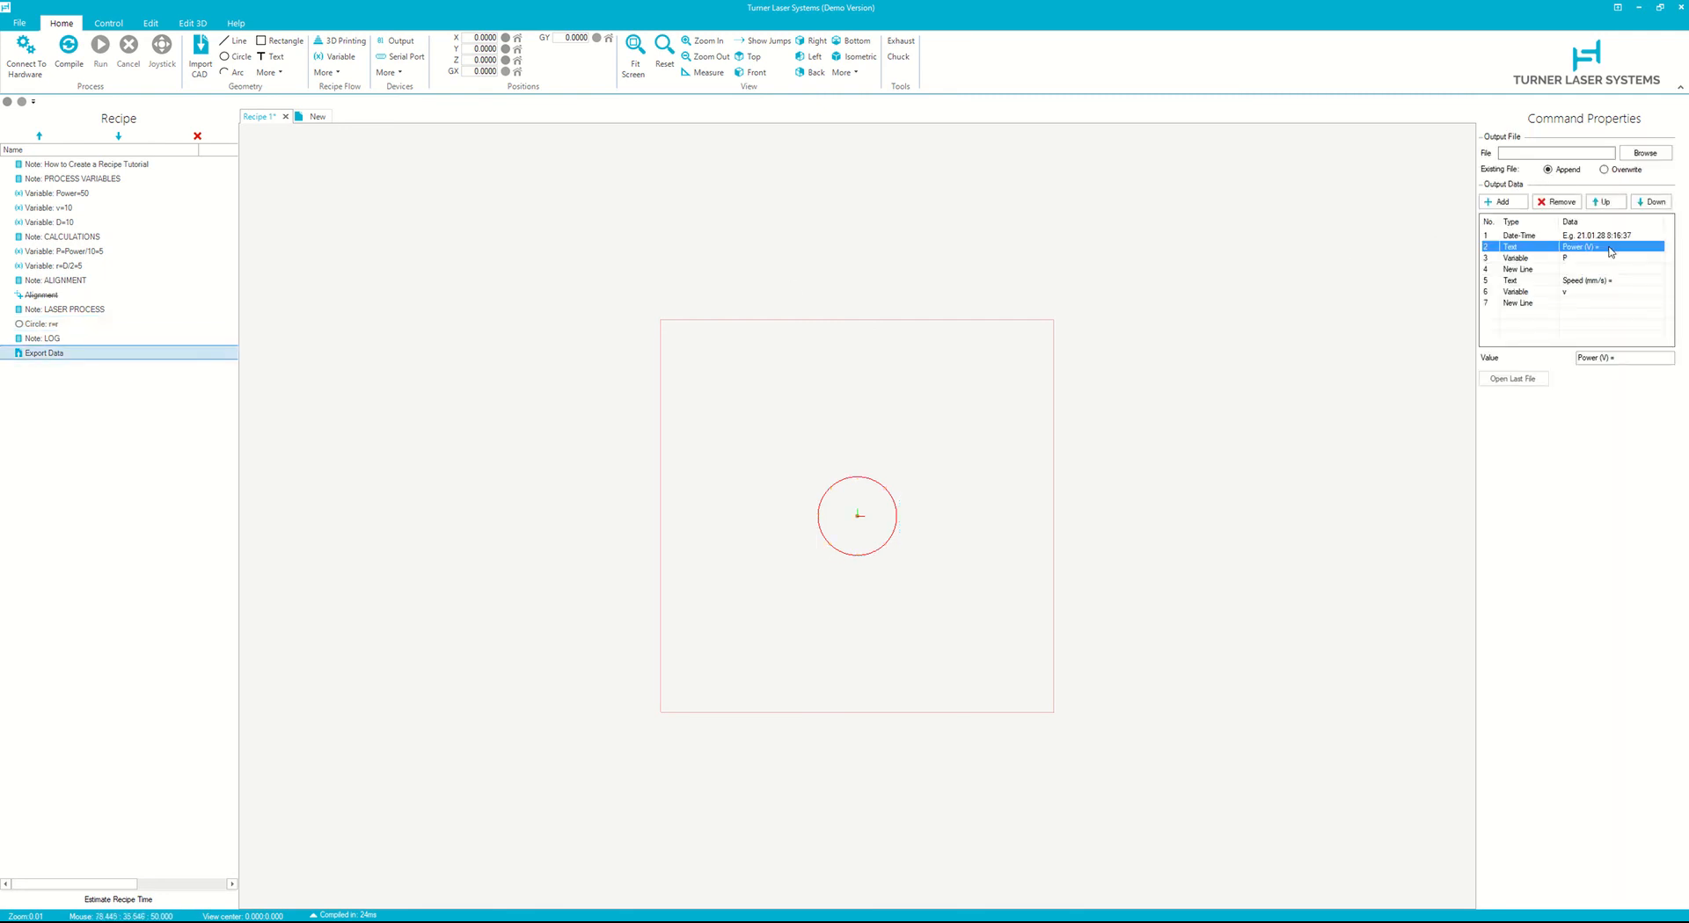
click(1606, 359)
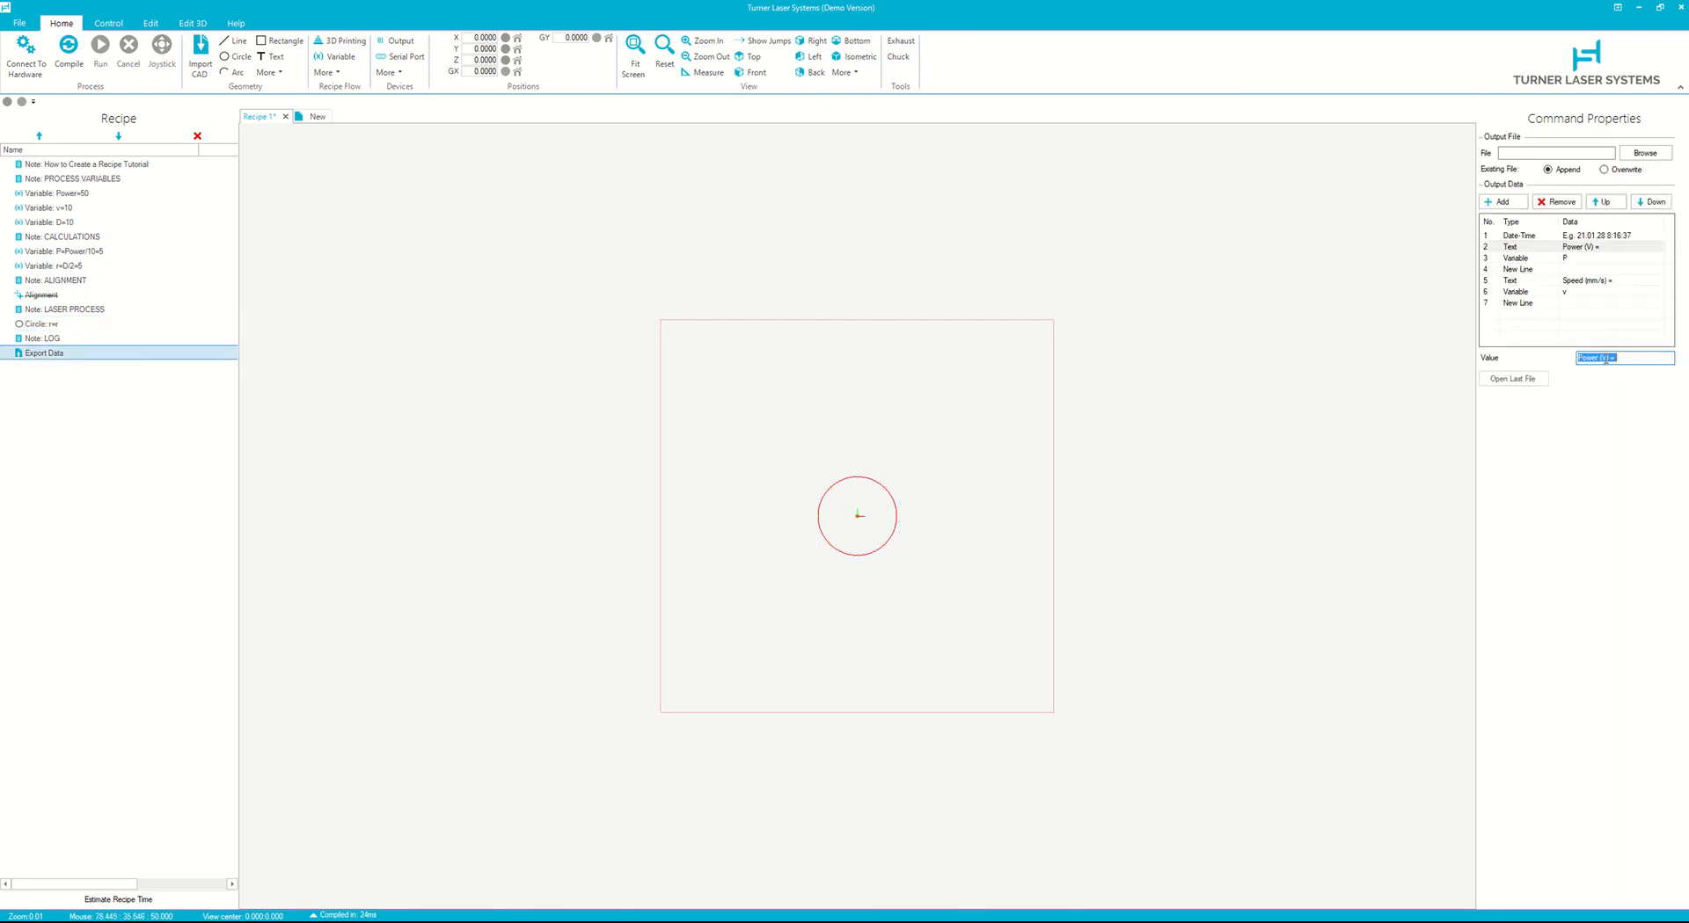
click(1605, 358)
key(BackSpace)
text(W)
- Log the Power variable instead of P and set the output file to Recipe 1 2021.01.28 8.35.12.txt in the Training folder
click(1593, 258)
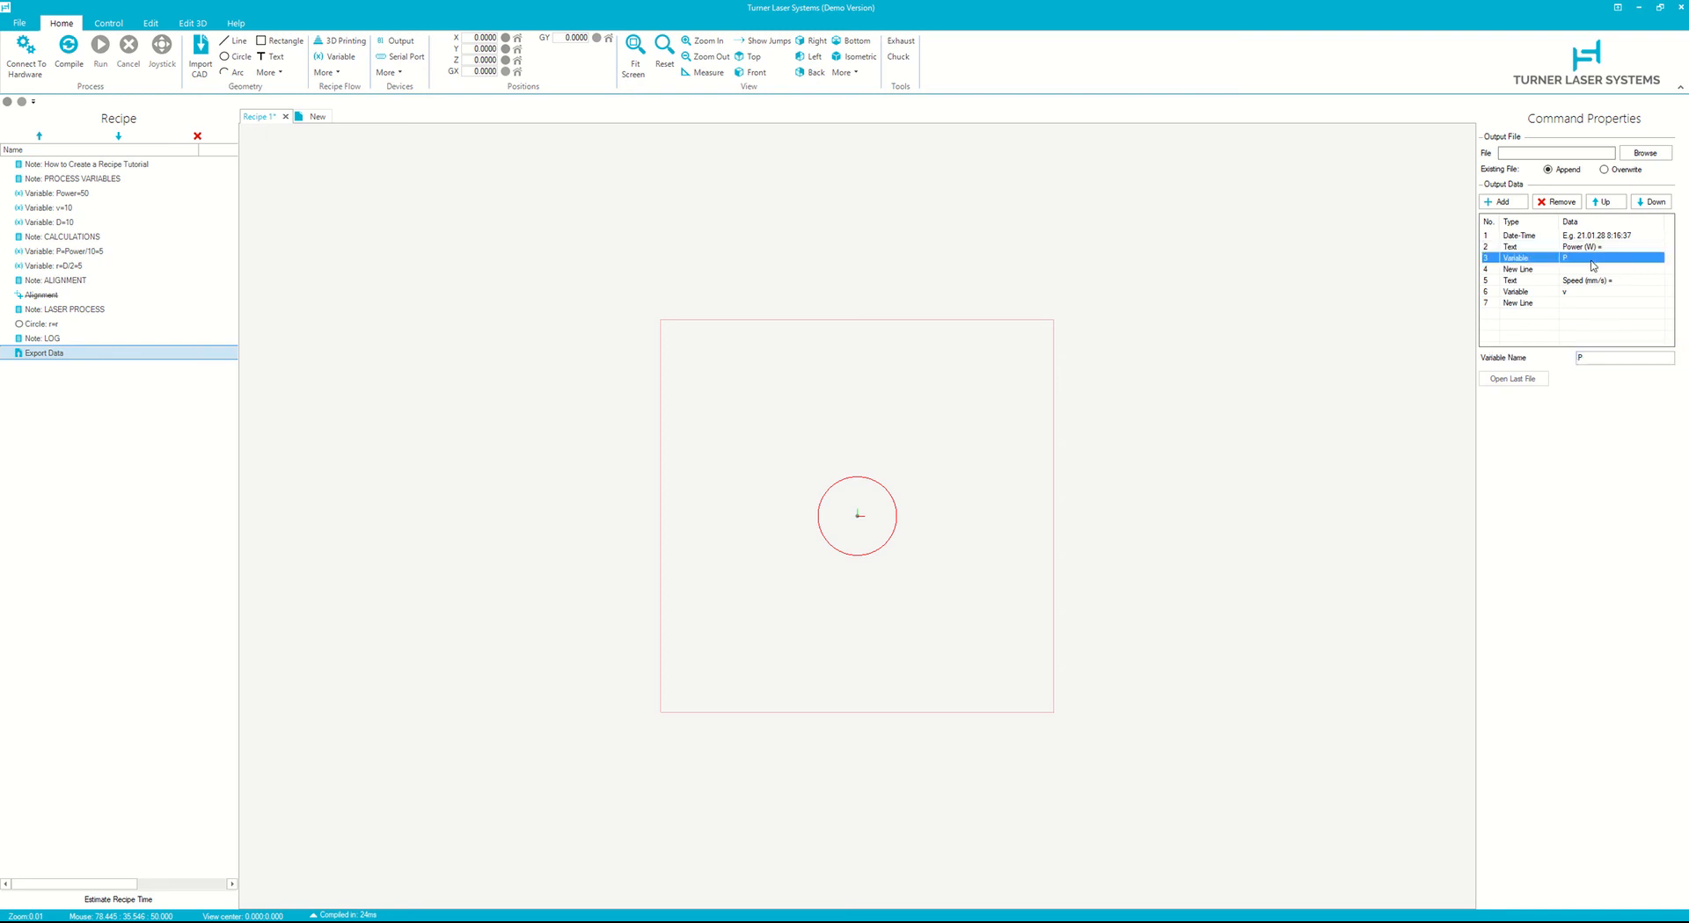
double_click(1583, 359)
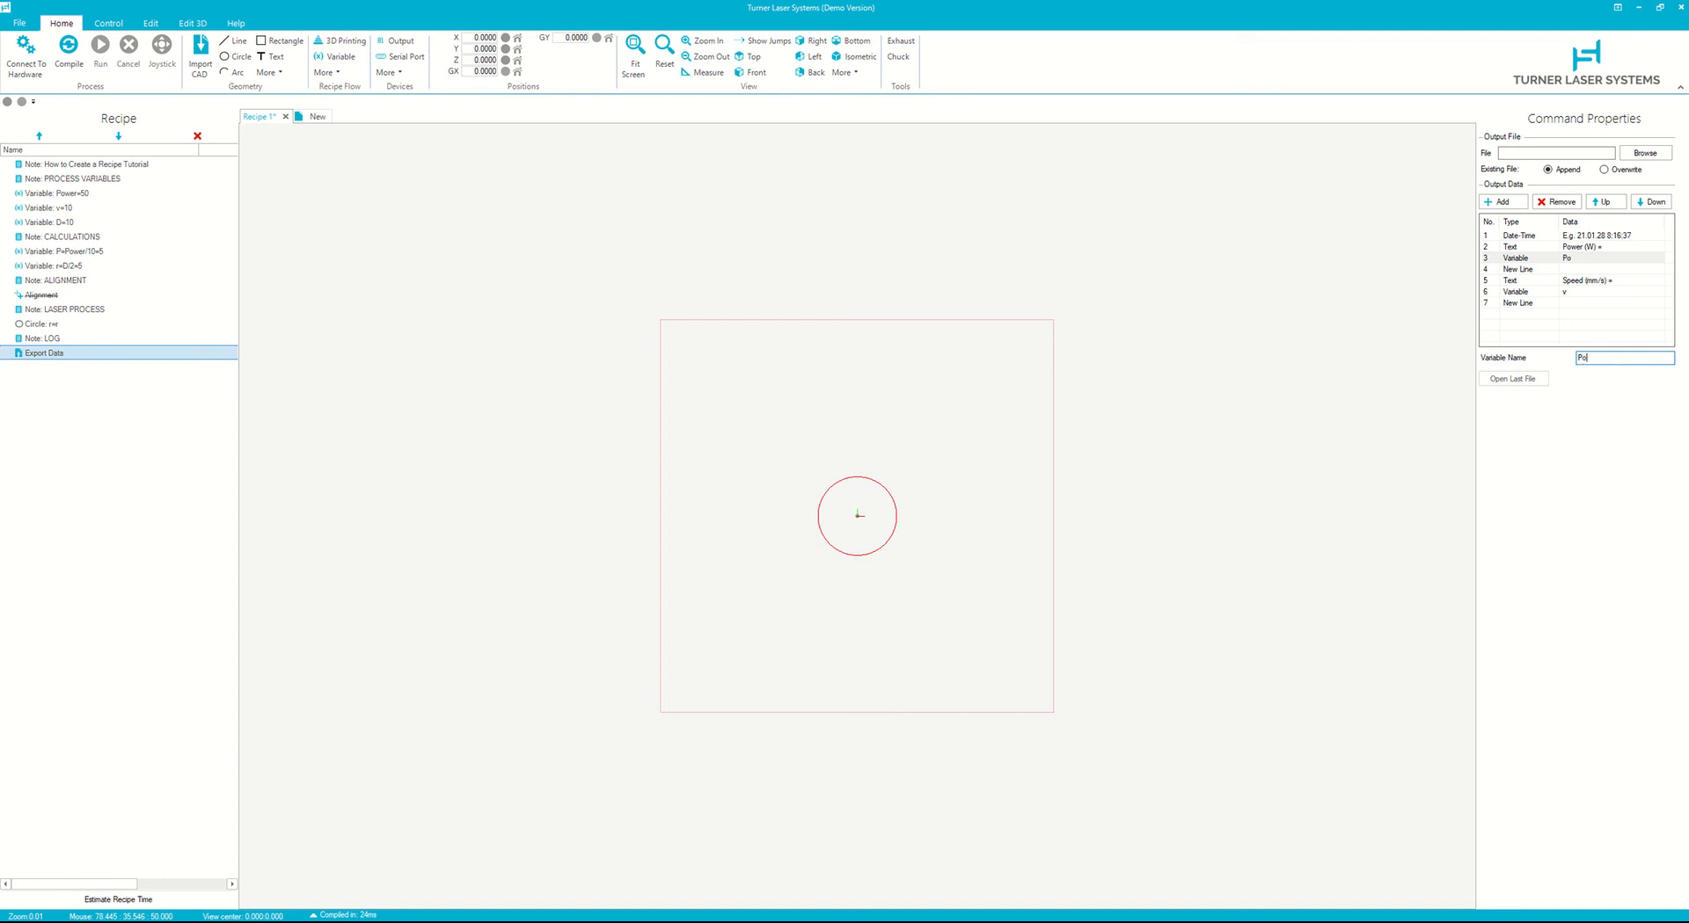
text(Power)
click(1645, 153)
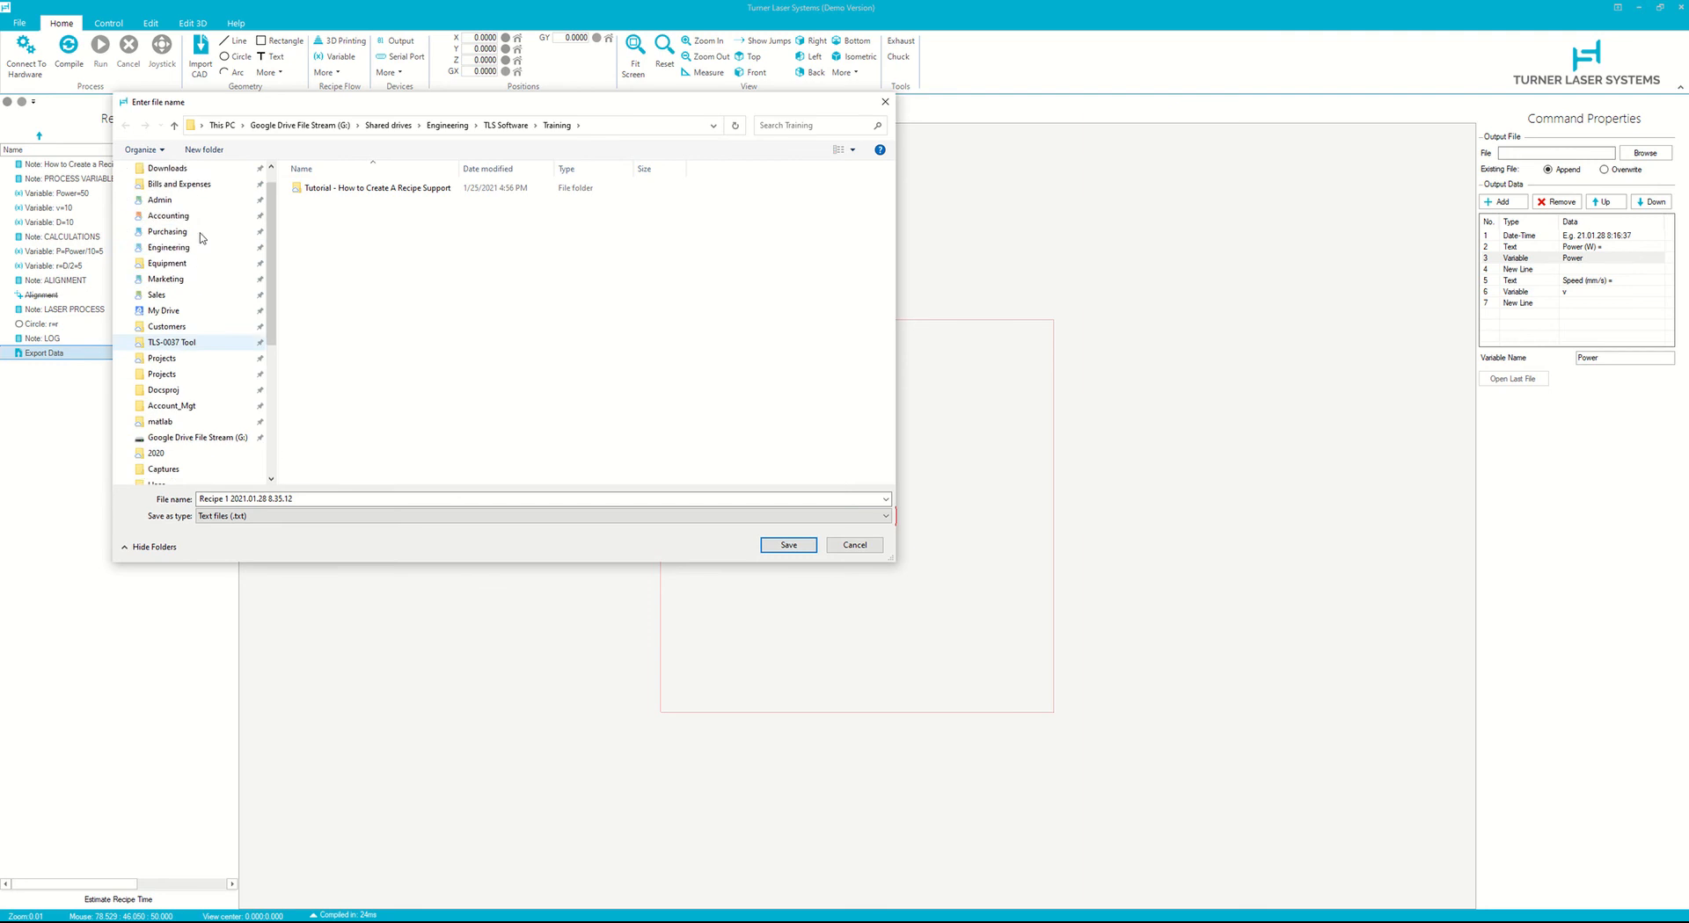
click(807, 547)
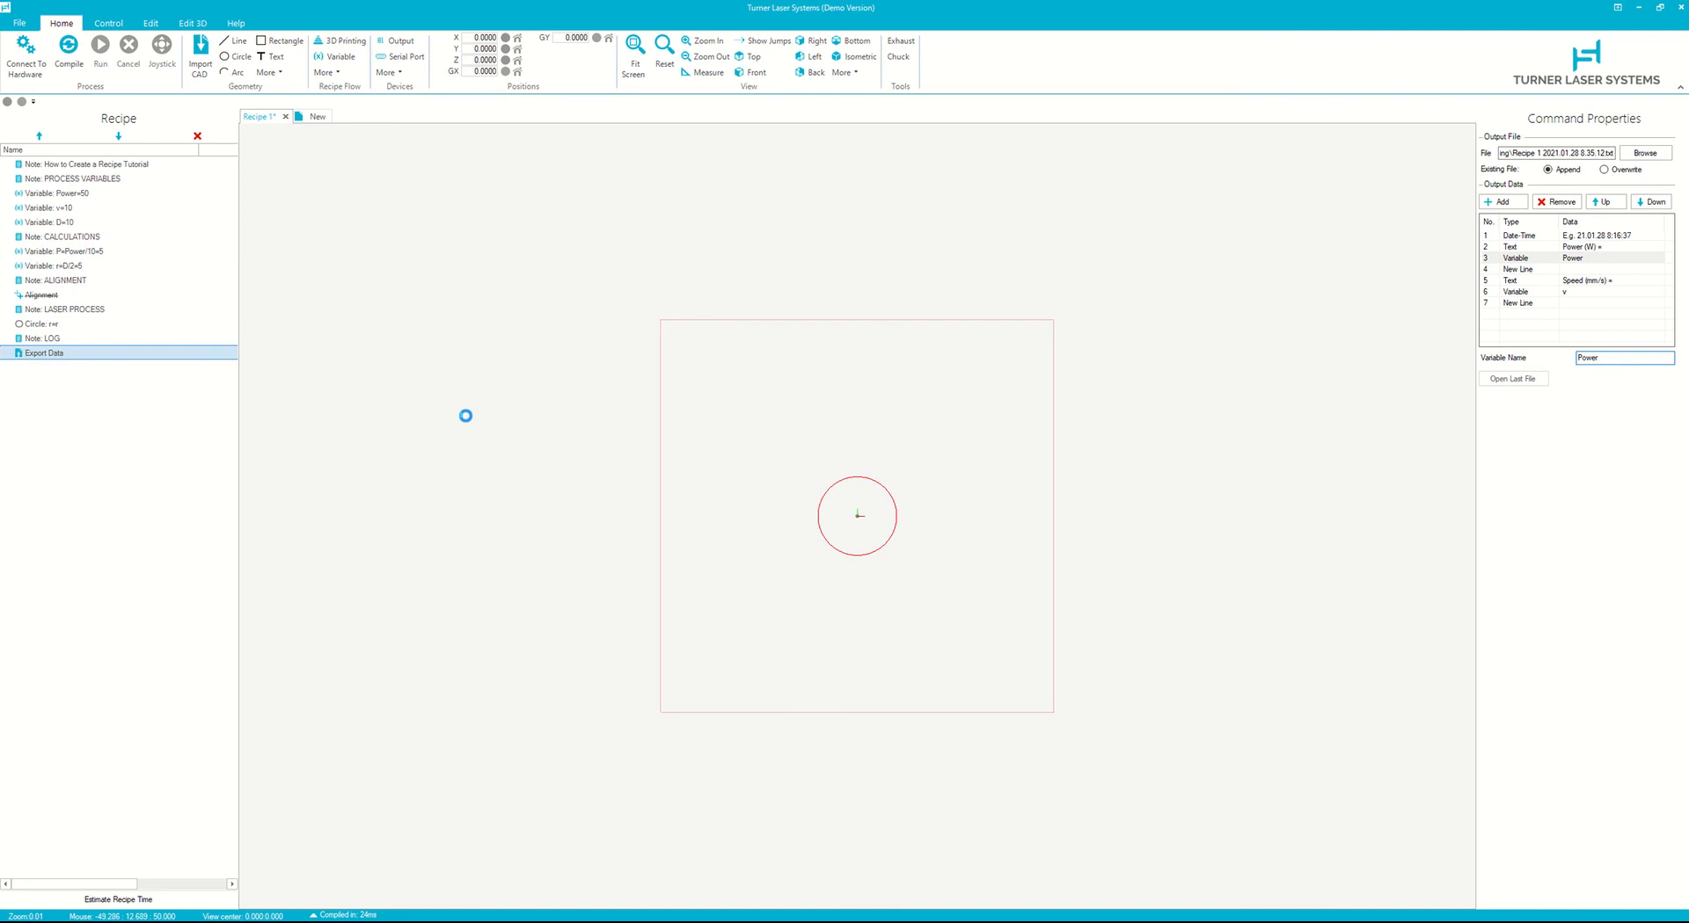
- Save the recipe as "Tutorial - How to Create A Recipe.rcp", replacing the existing file
key(ctrl+s)
double_click(395, 203)
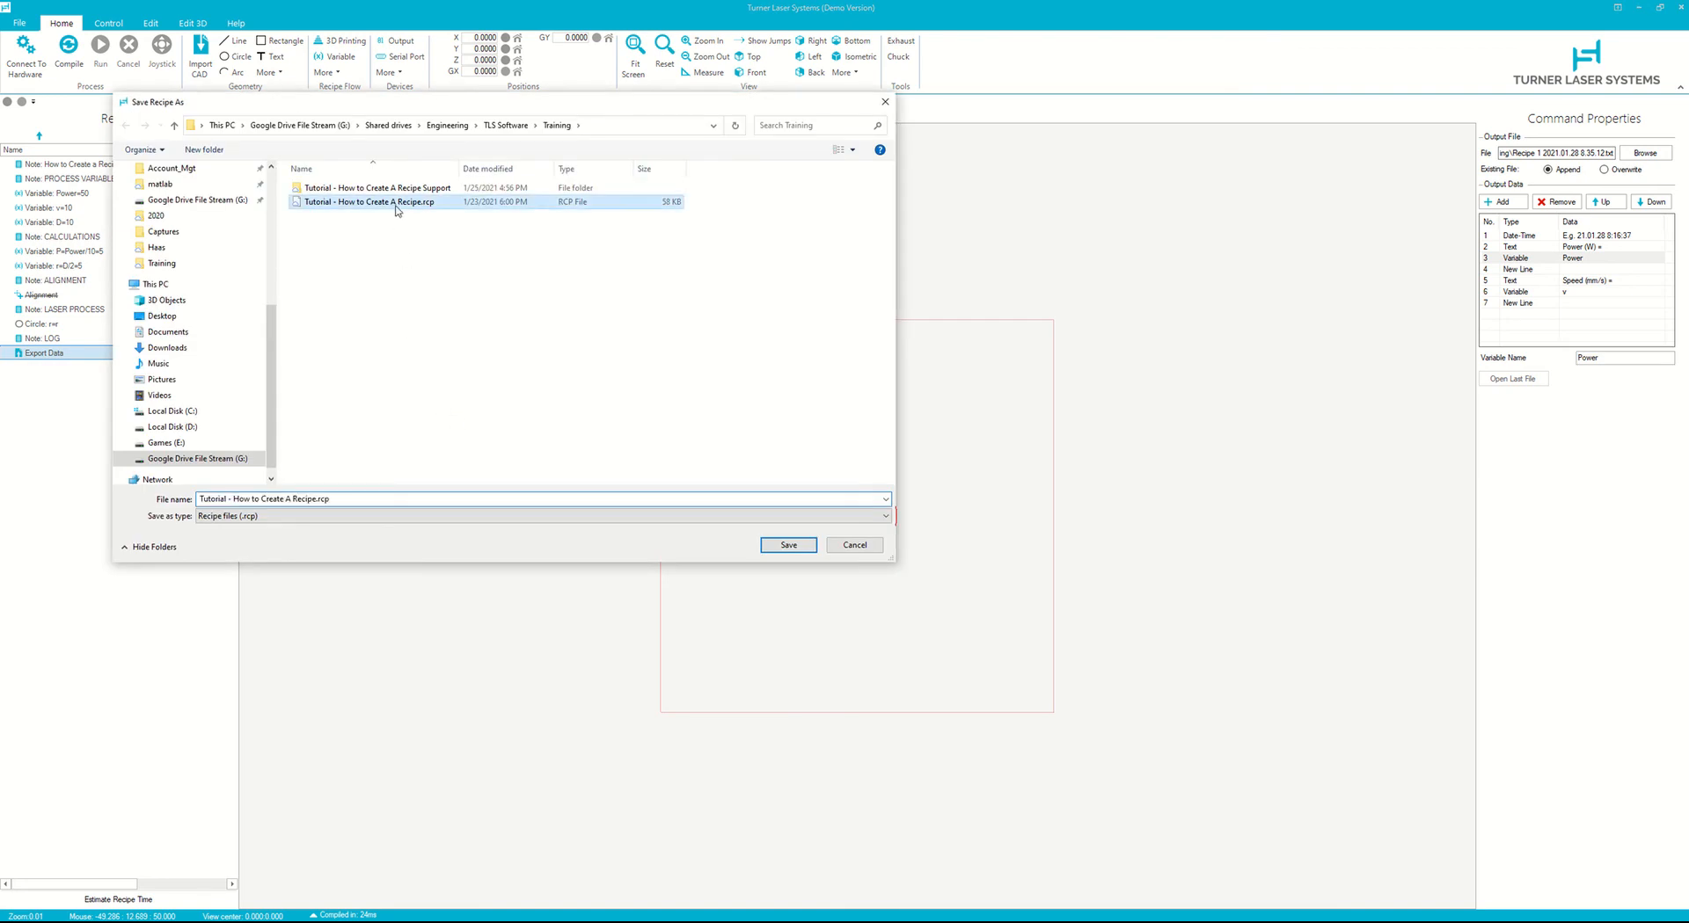
click(890, 475)
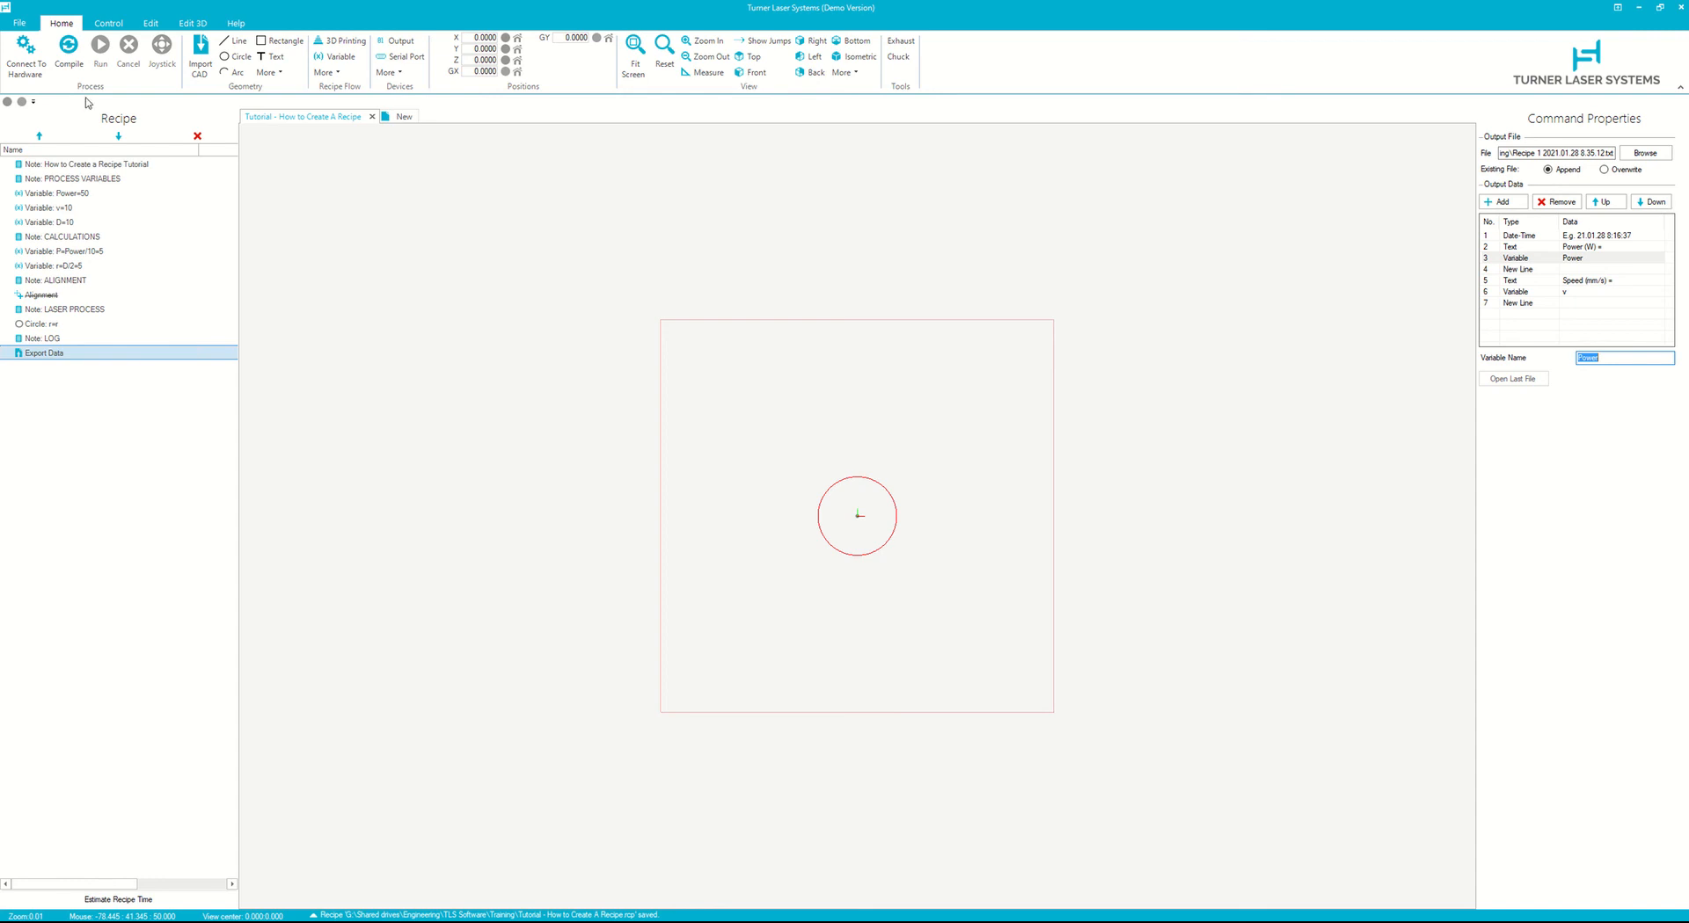
- Connect to the hardware and run the recipe
click(26, 54)
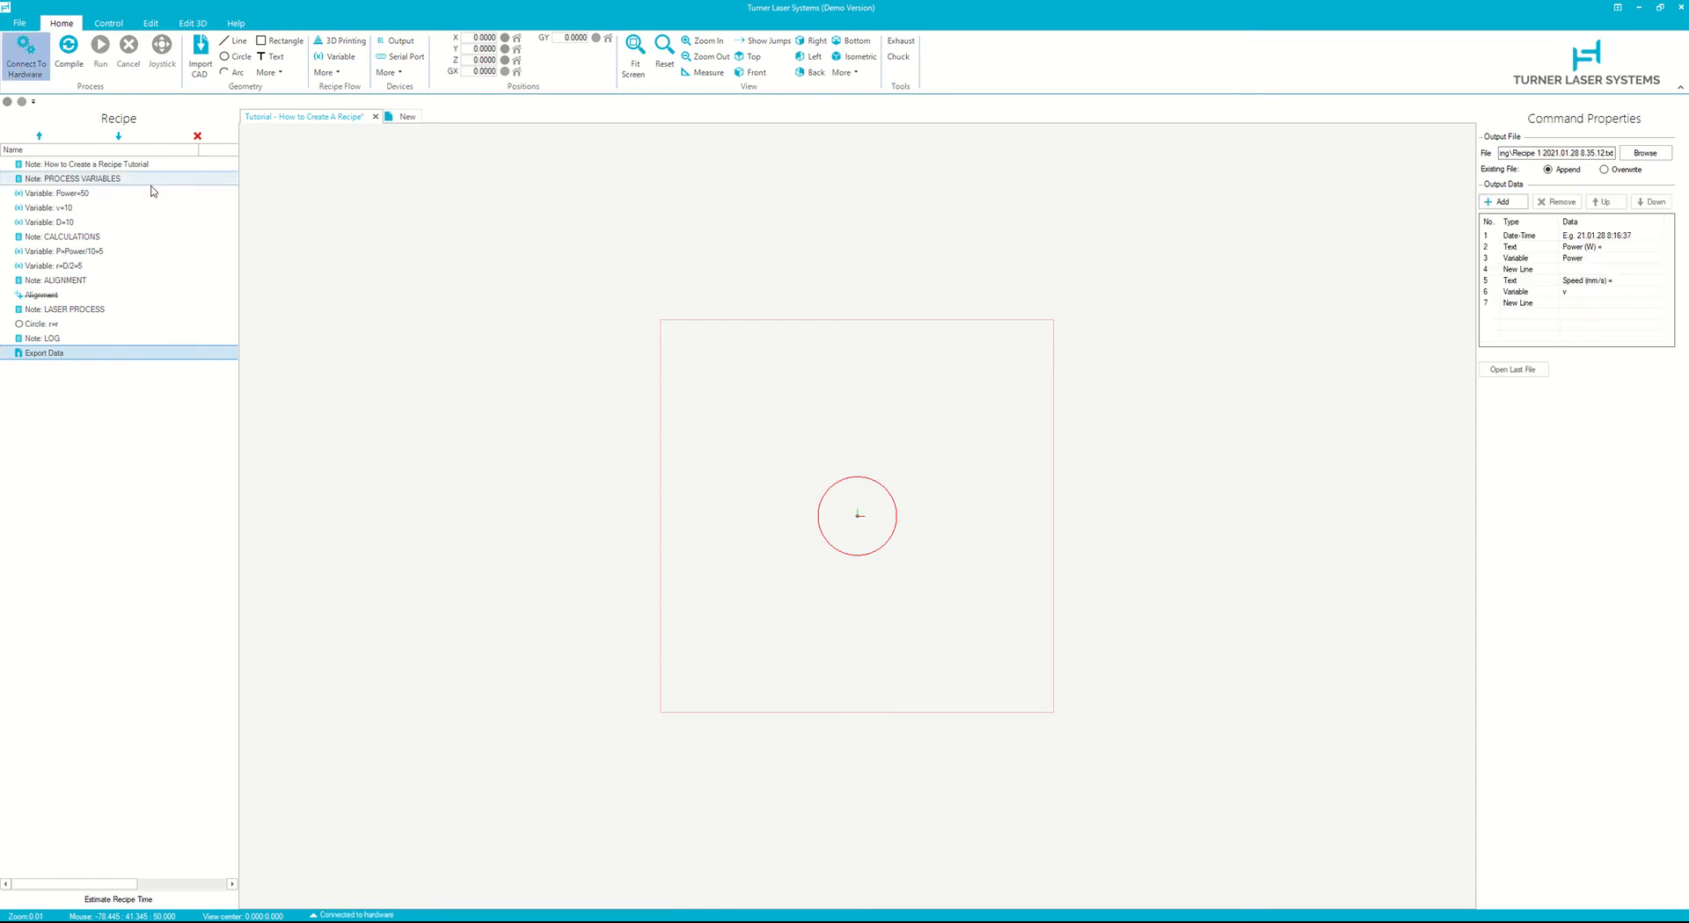
scroll(879, 351, down, 5)
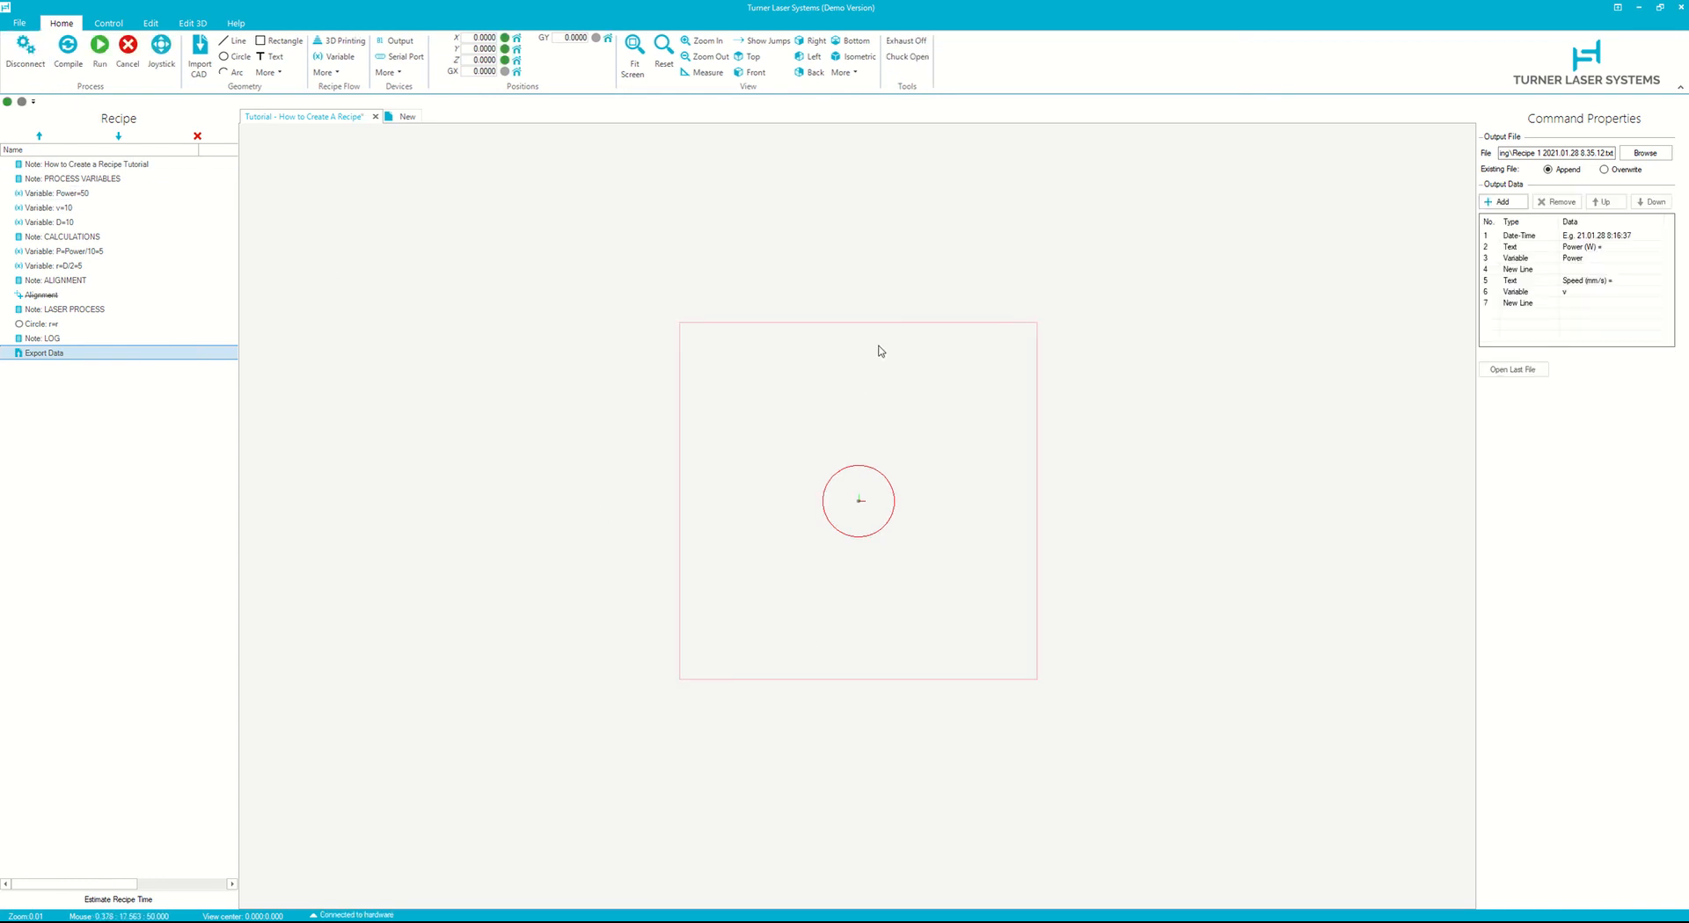
scroll(895, 271, up, 5)
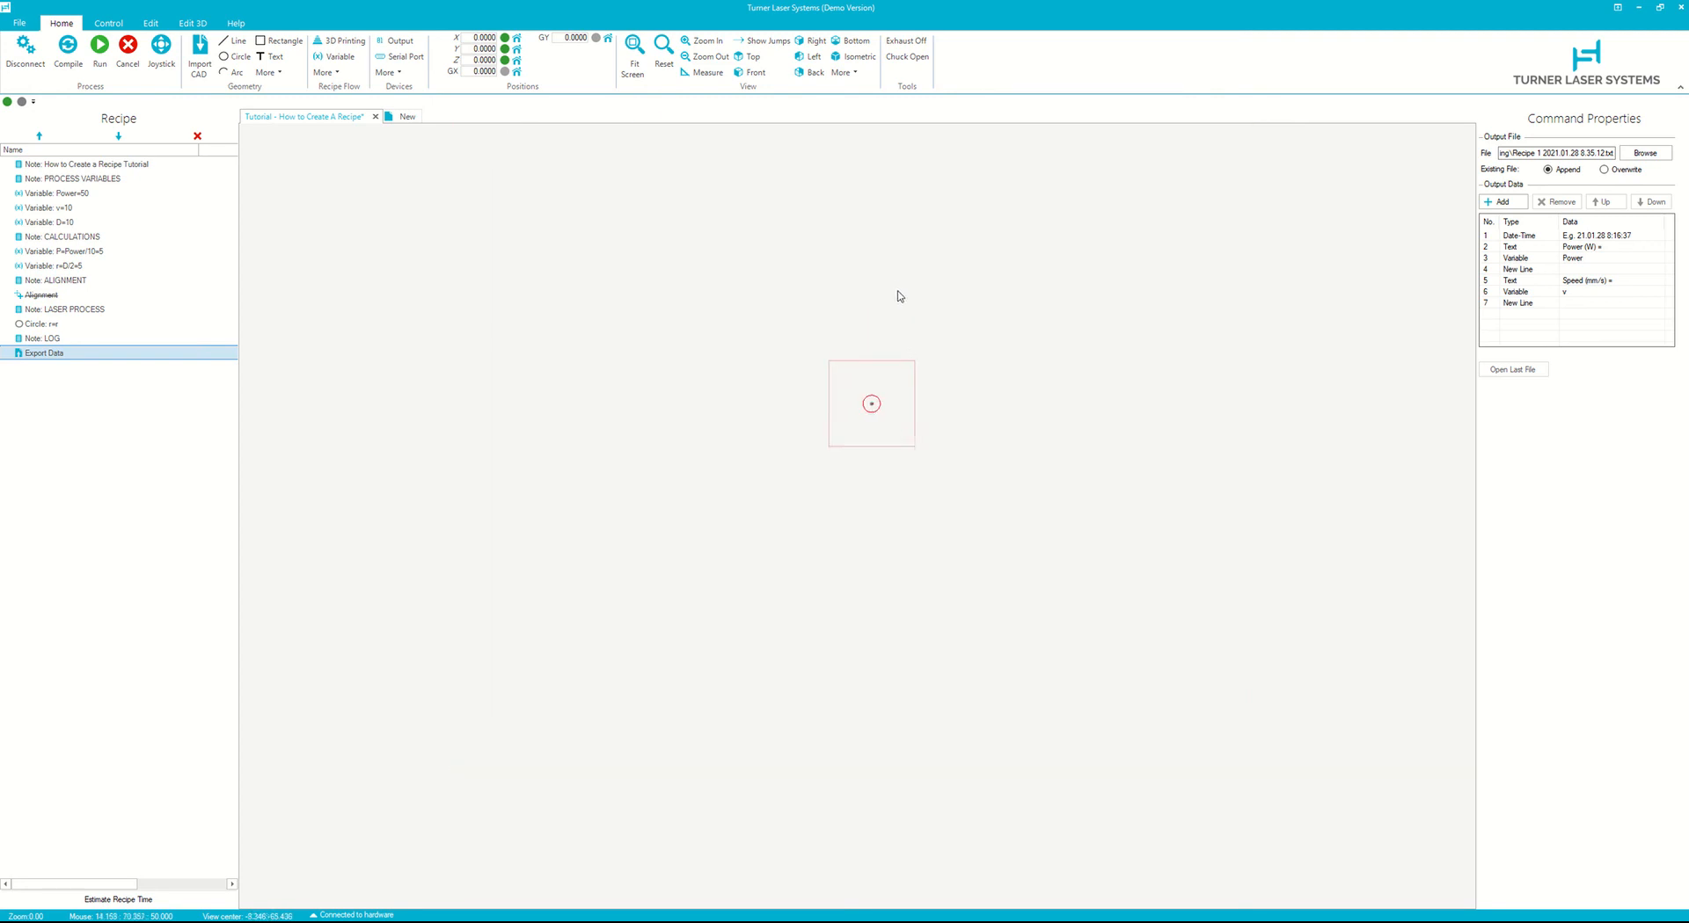
scroll(786, 689, up, 1)
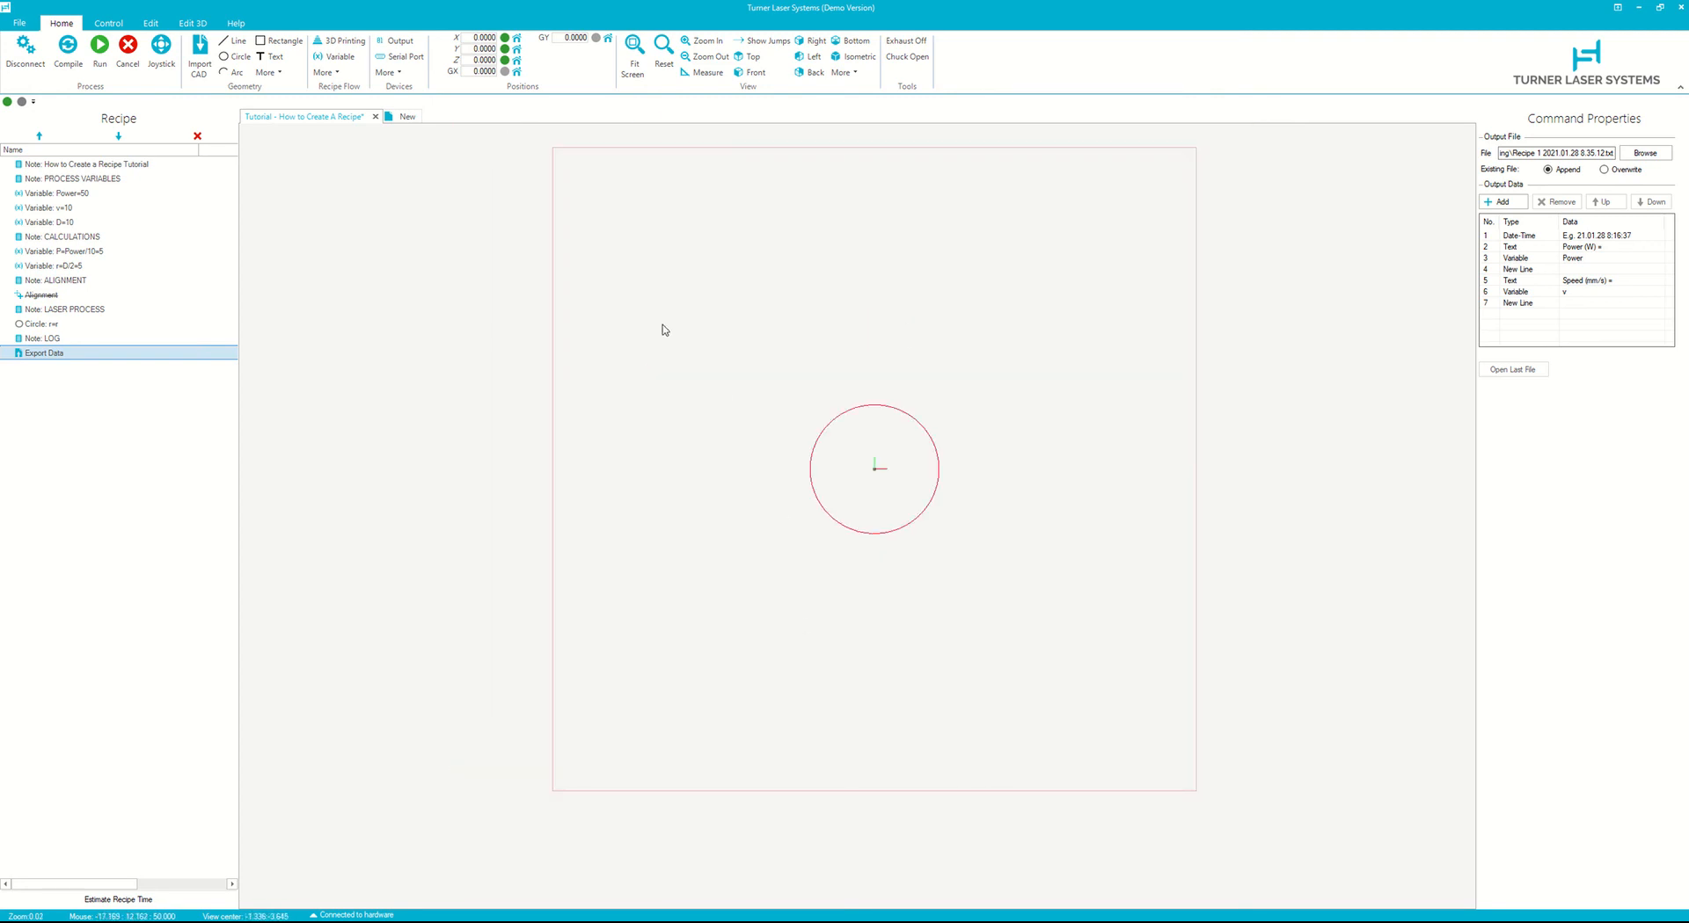
click(99, 55)
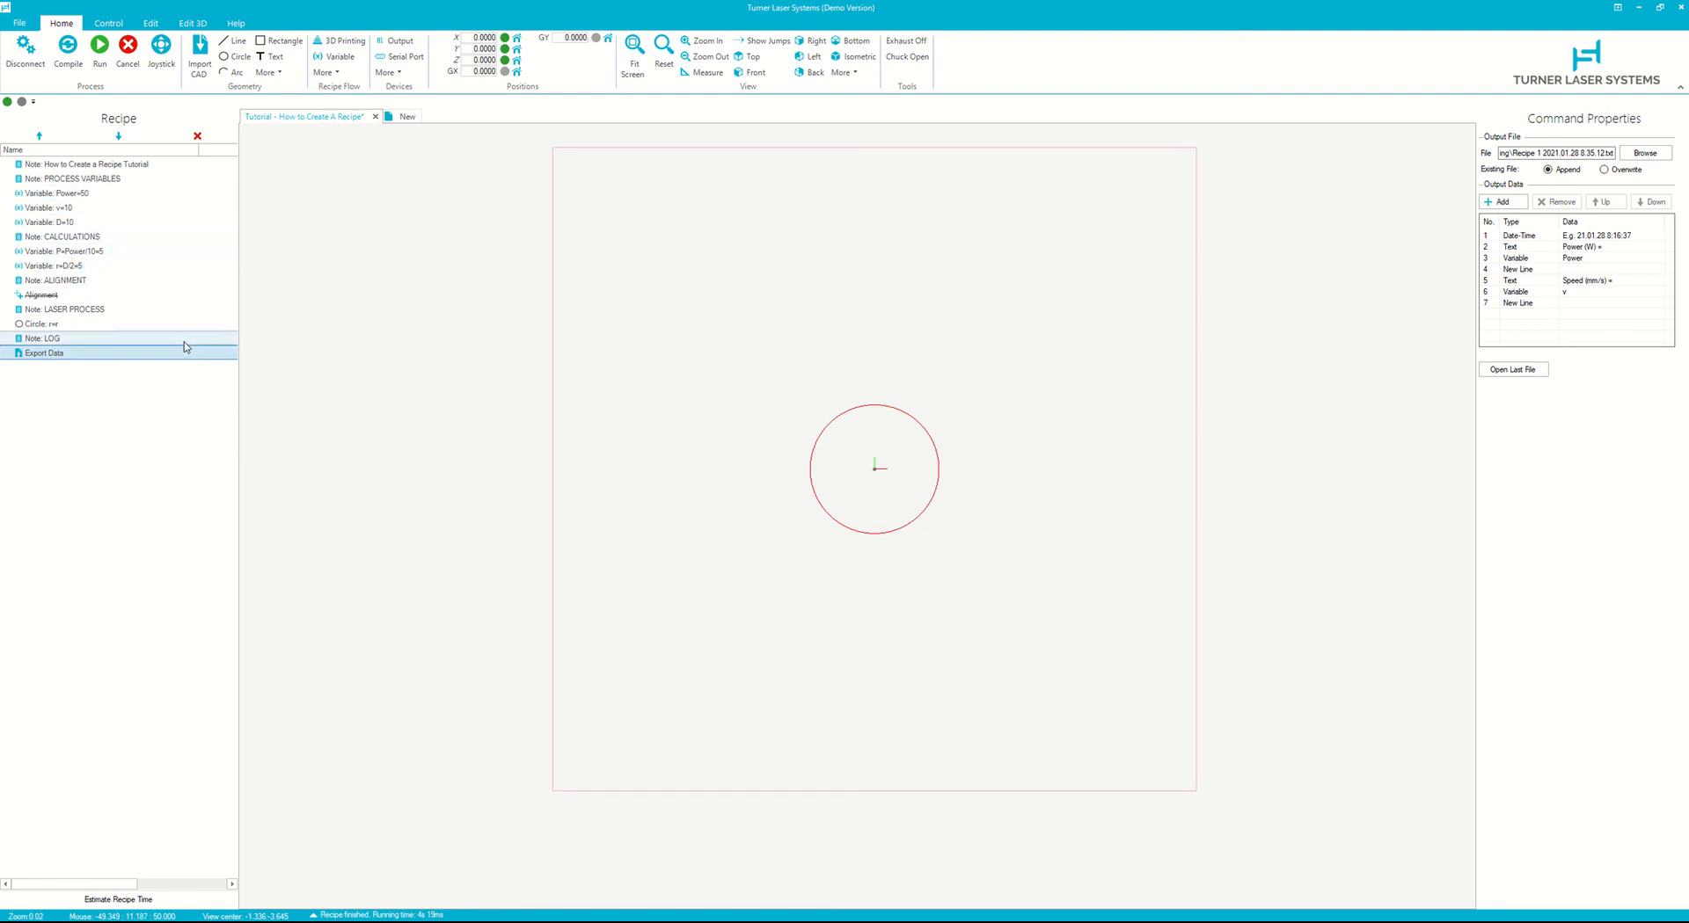
- Review the Alignment, Laser Process note and circle commands in the recipe
click(65, 297)
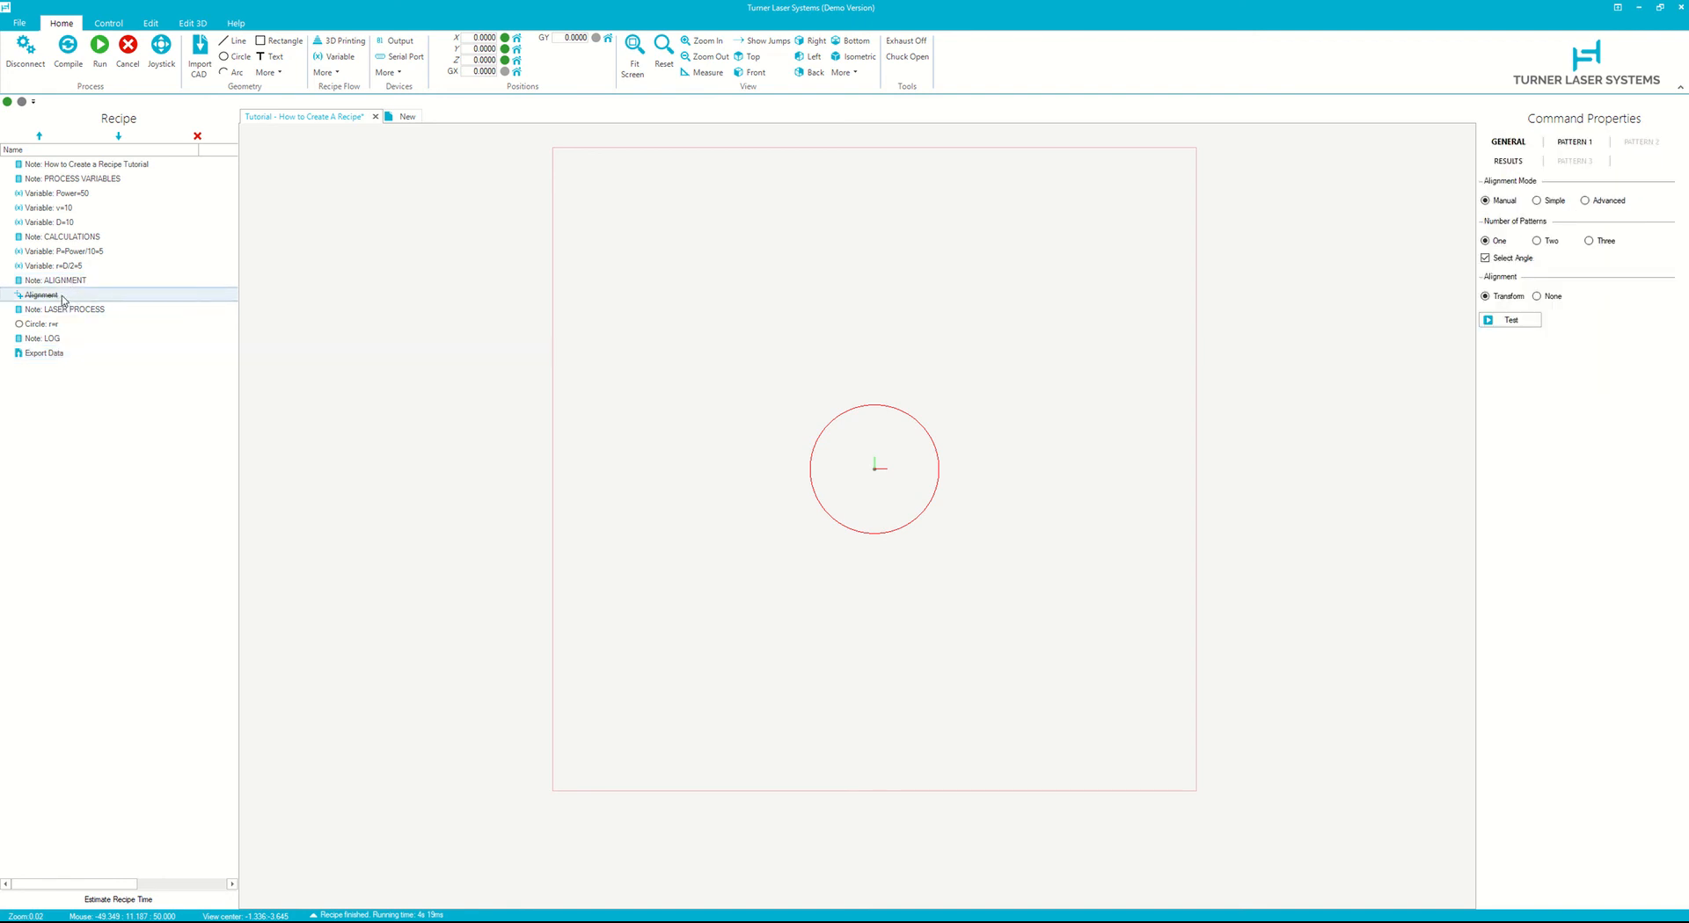
click(324, 72)
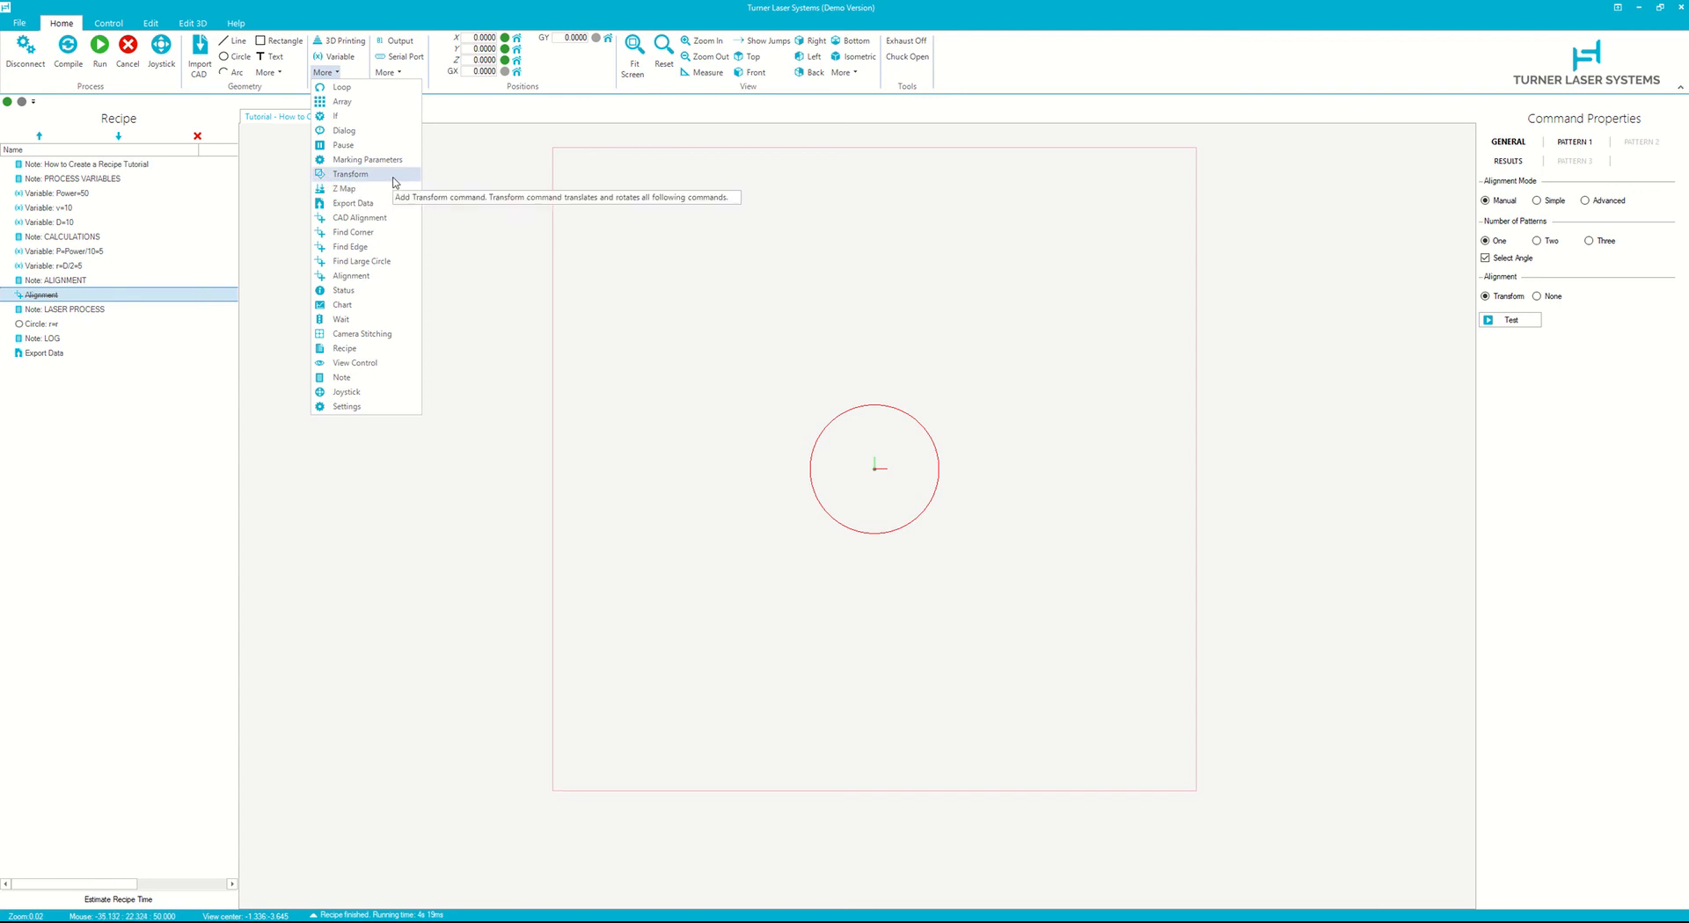
click(71, 309)
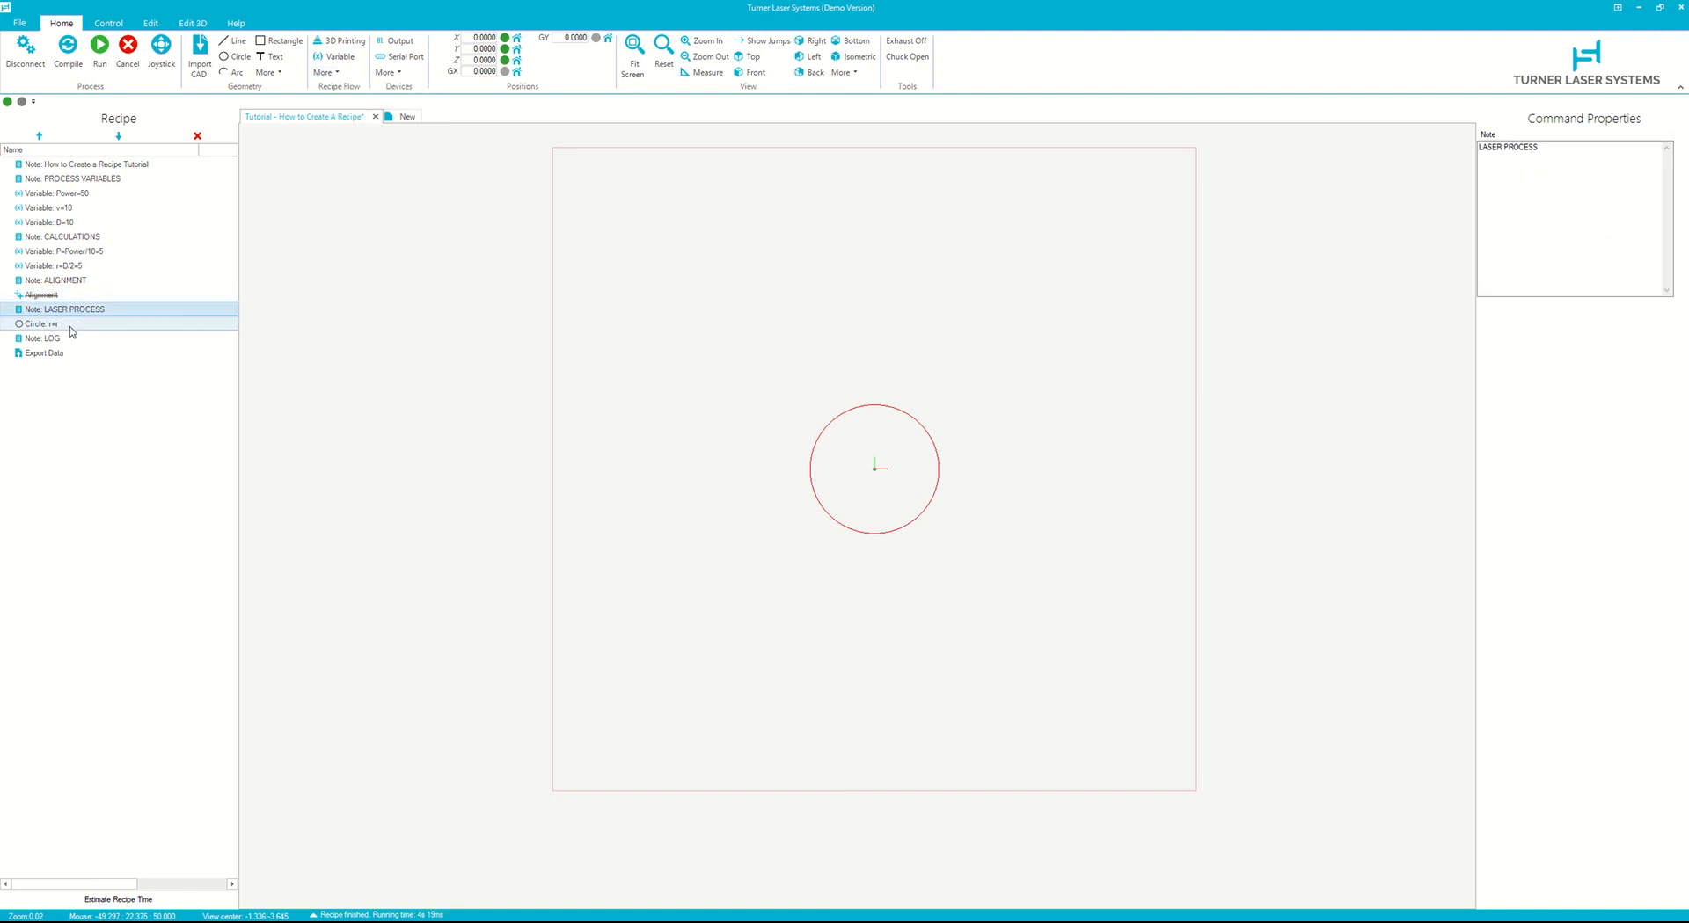
click(51, 331)
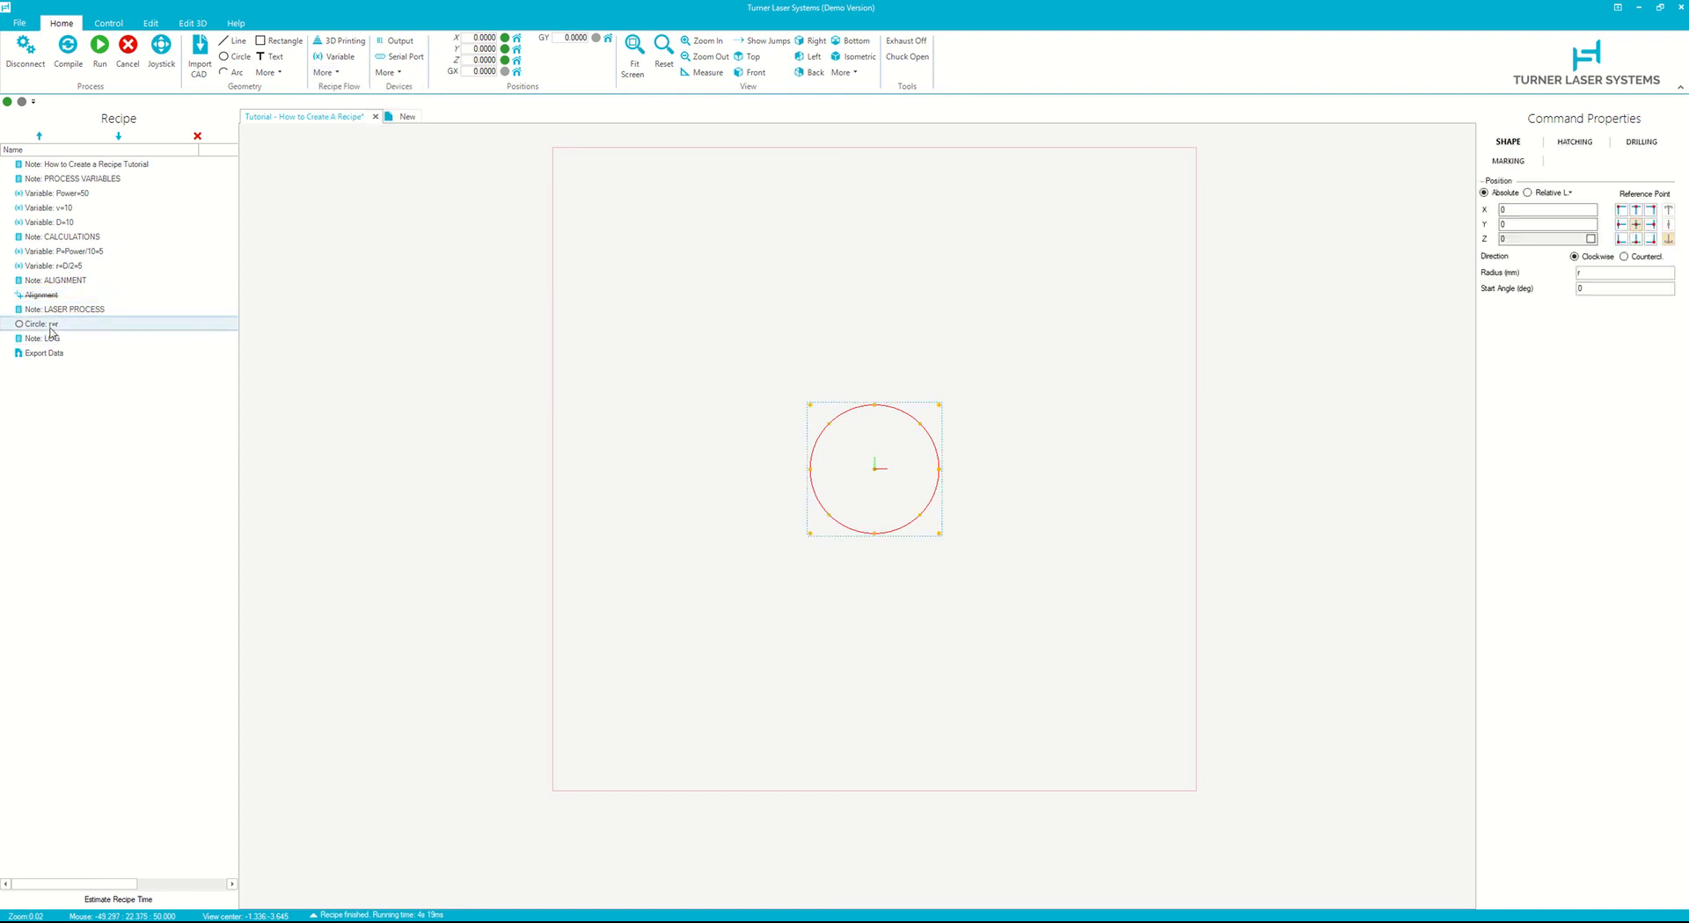